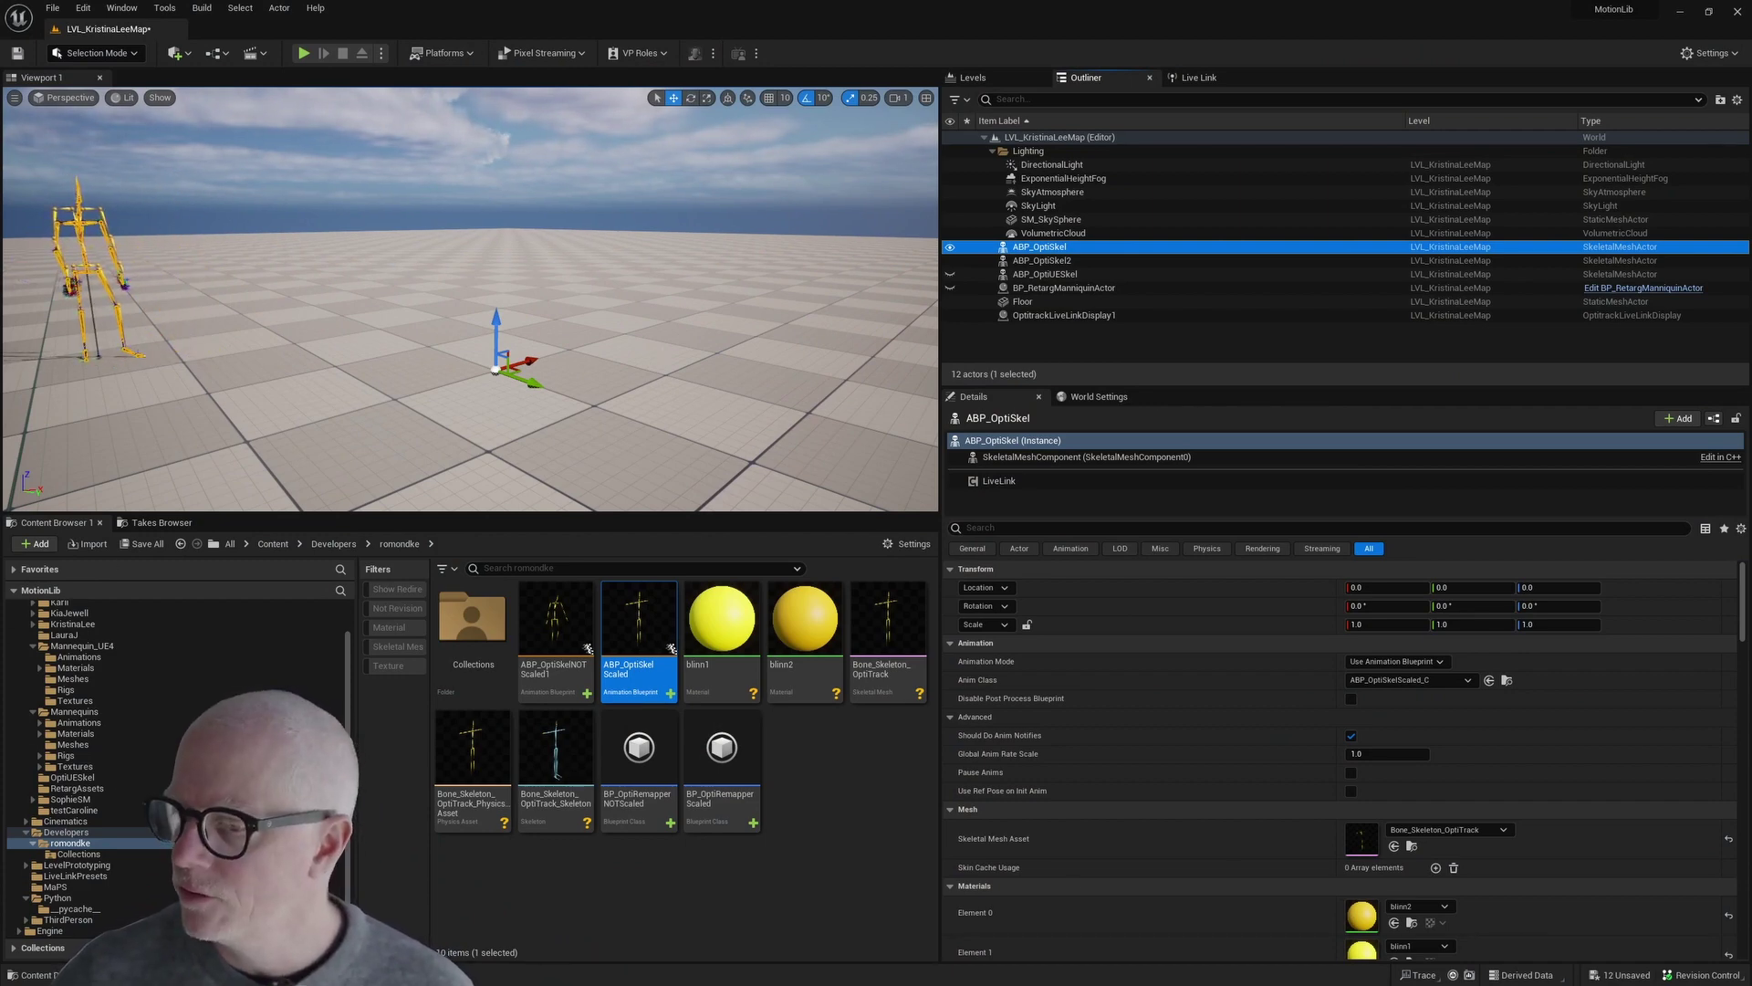
Bring Motive forward, maximize it, then restore it to show the WalkDrunk_T1 take playing.
{"action": "key", "text": "alt+Tab"}
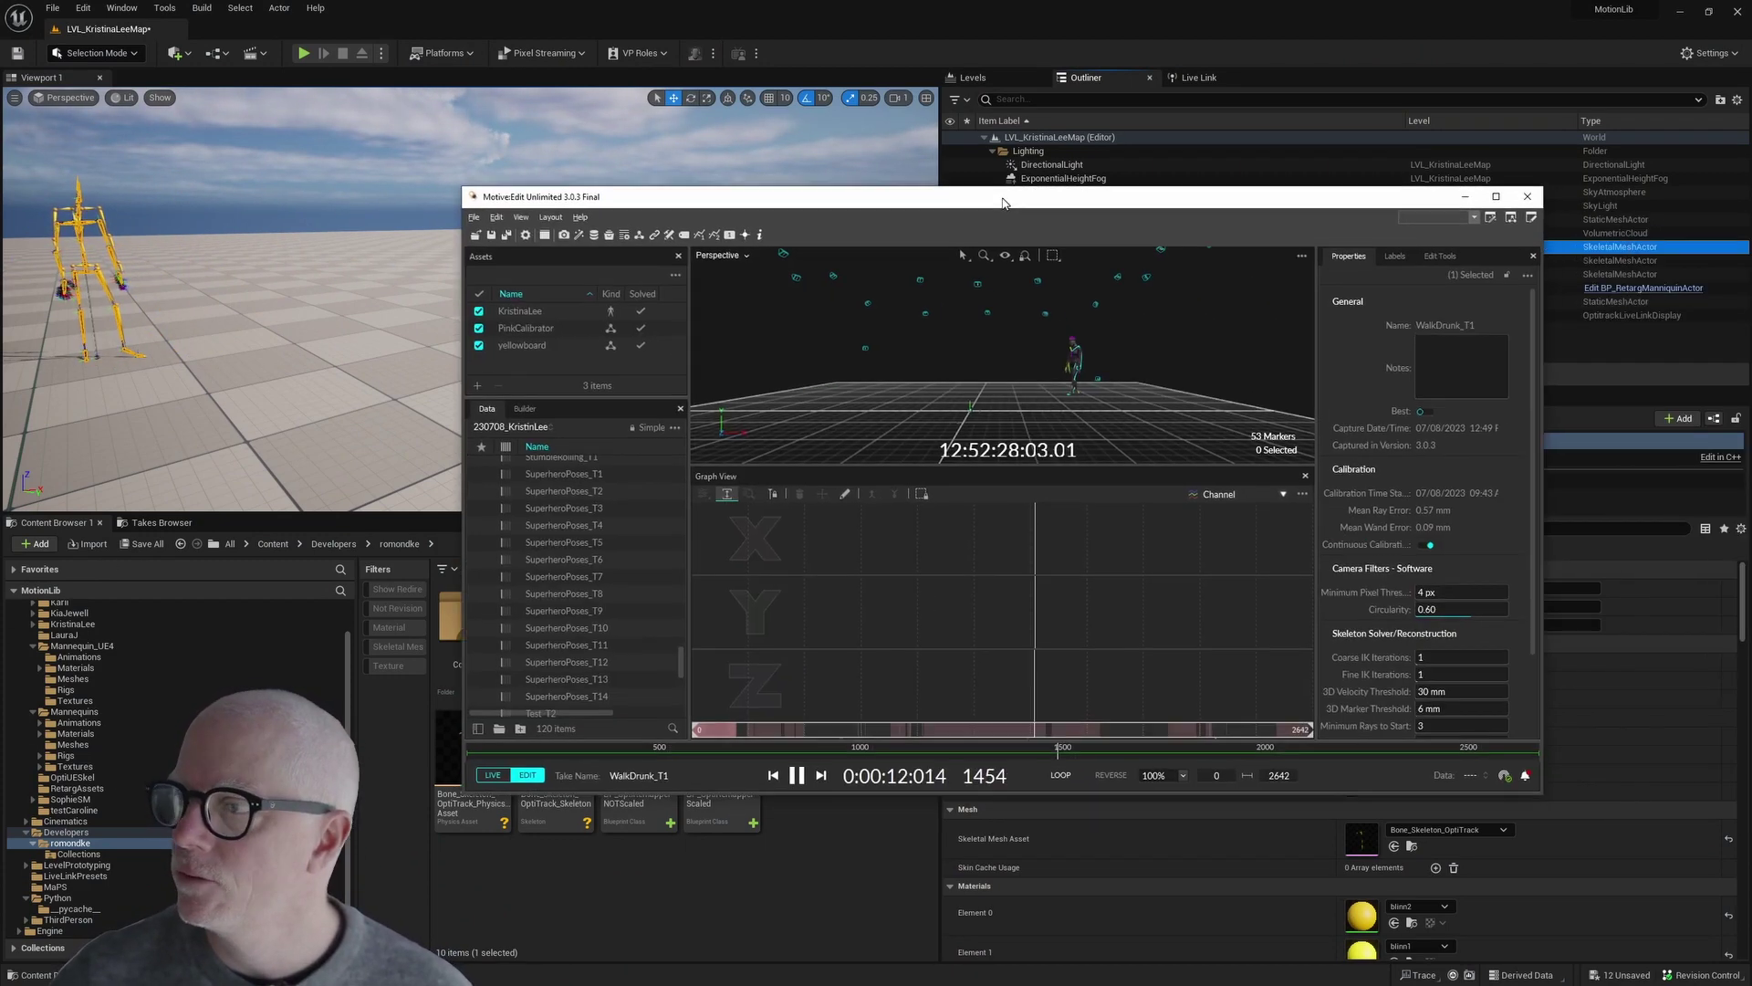
{"action": "double_click", "coordinate": [918, 178]}
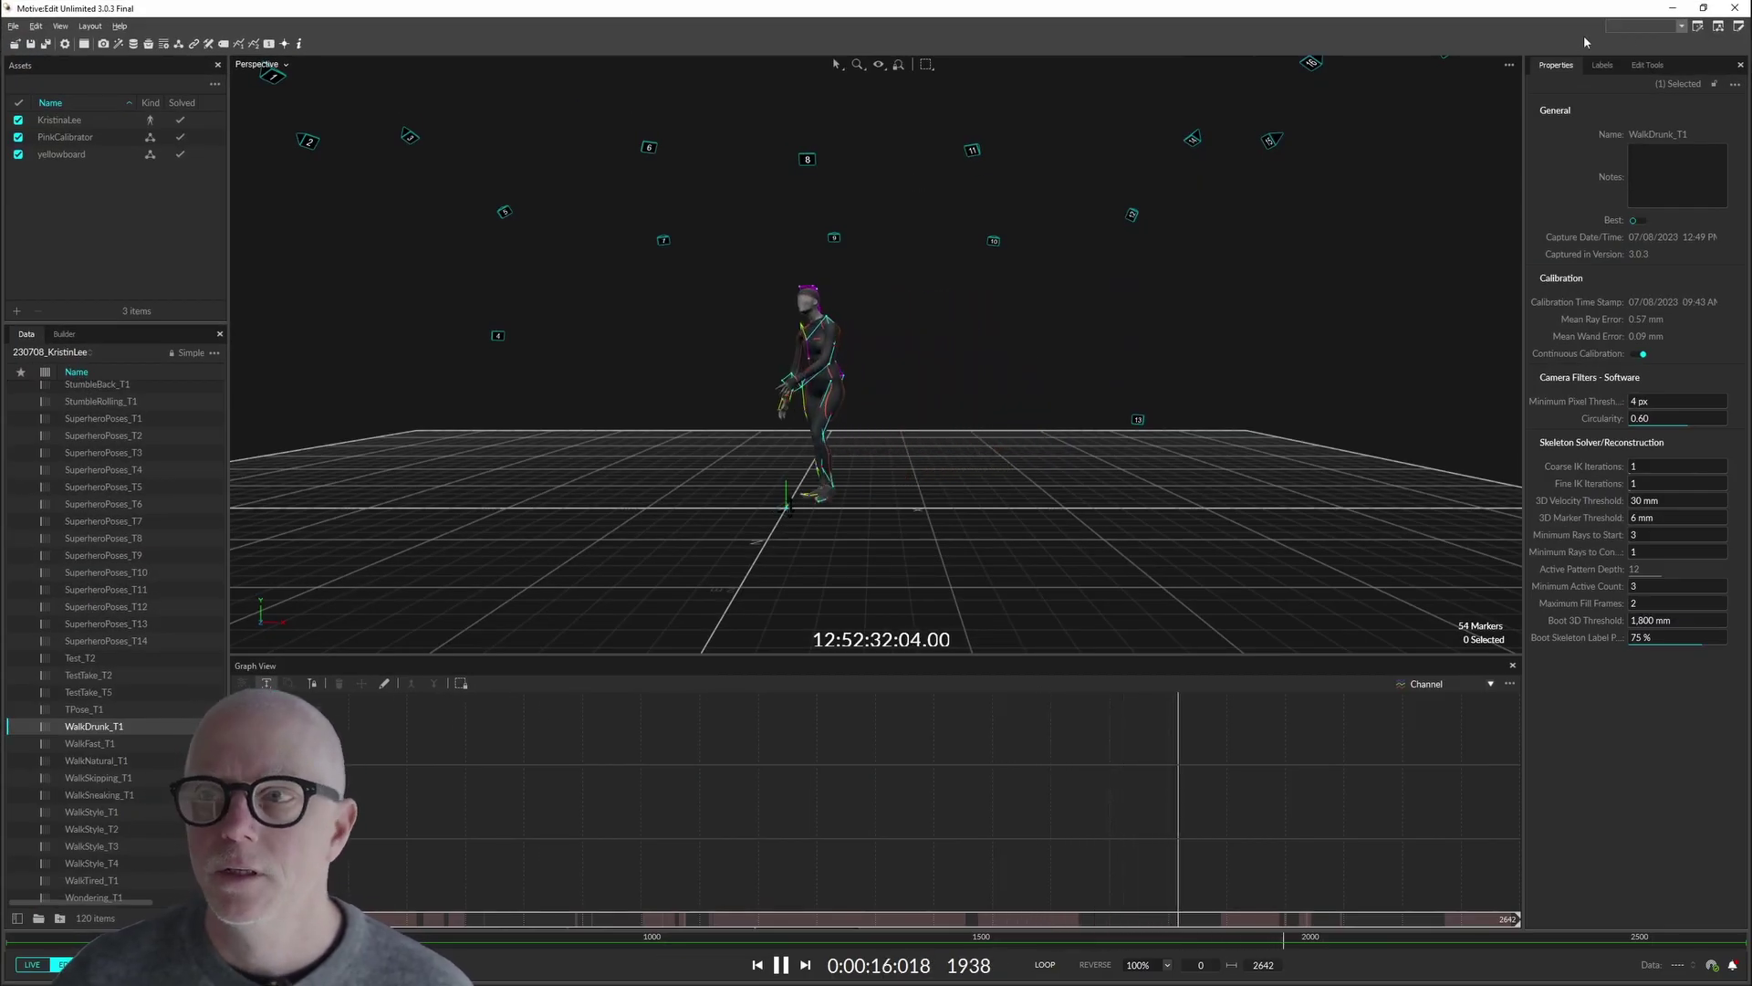
{"action": "double_click", "coordinate": [1607, 8]}
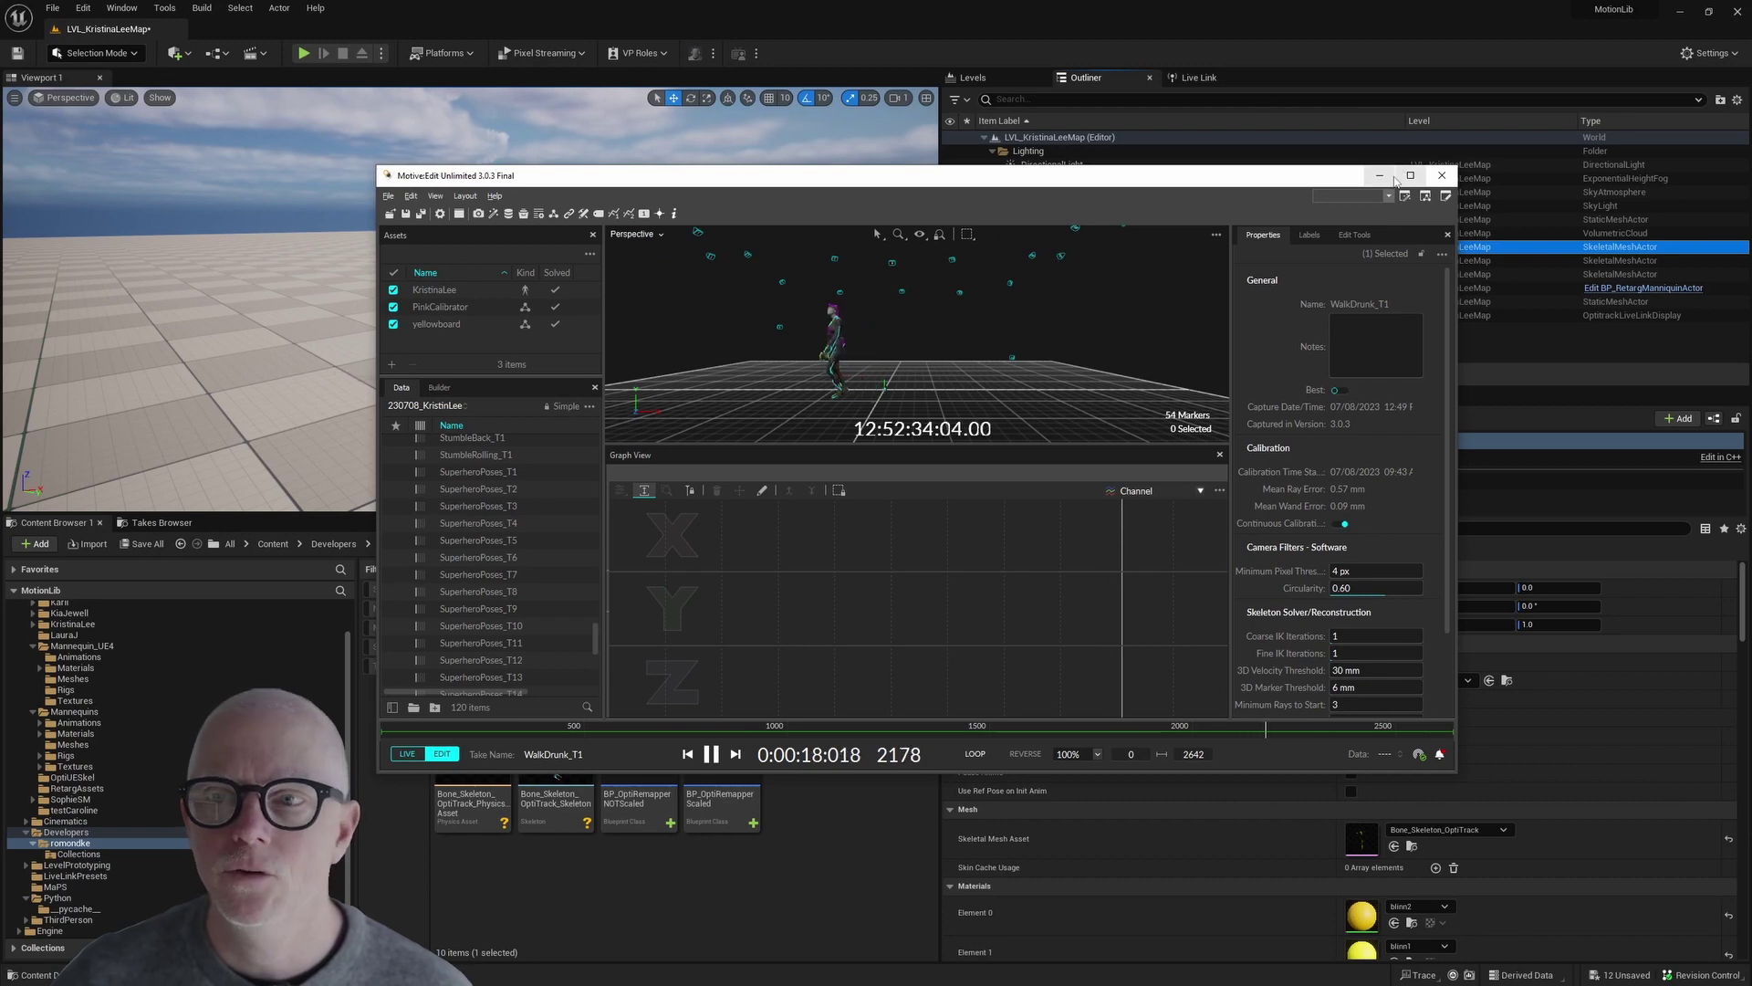
{"action": "left_click", "coordinate": [1379, 176]}
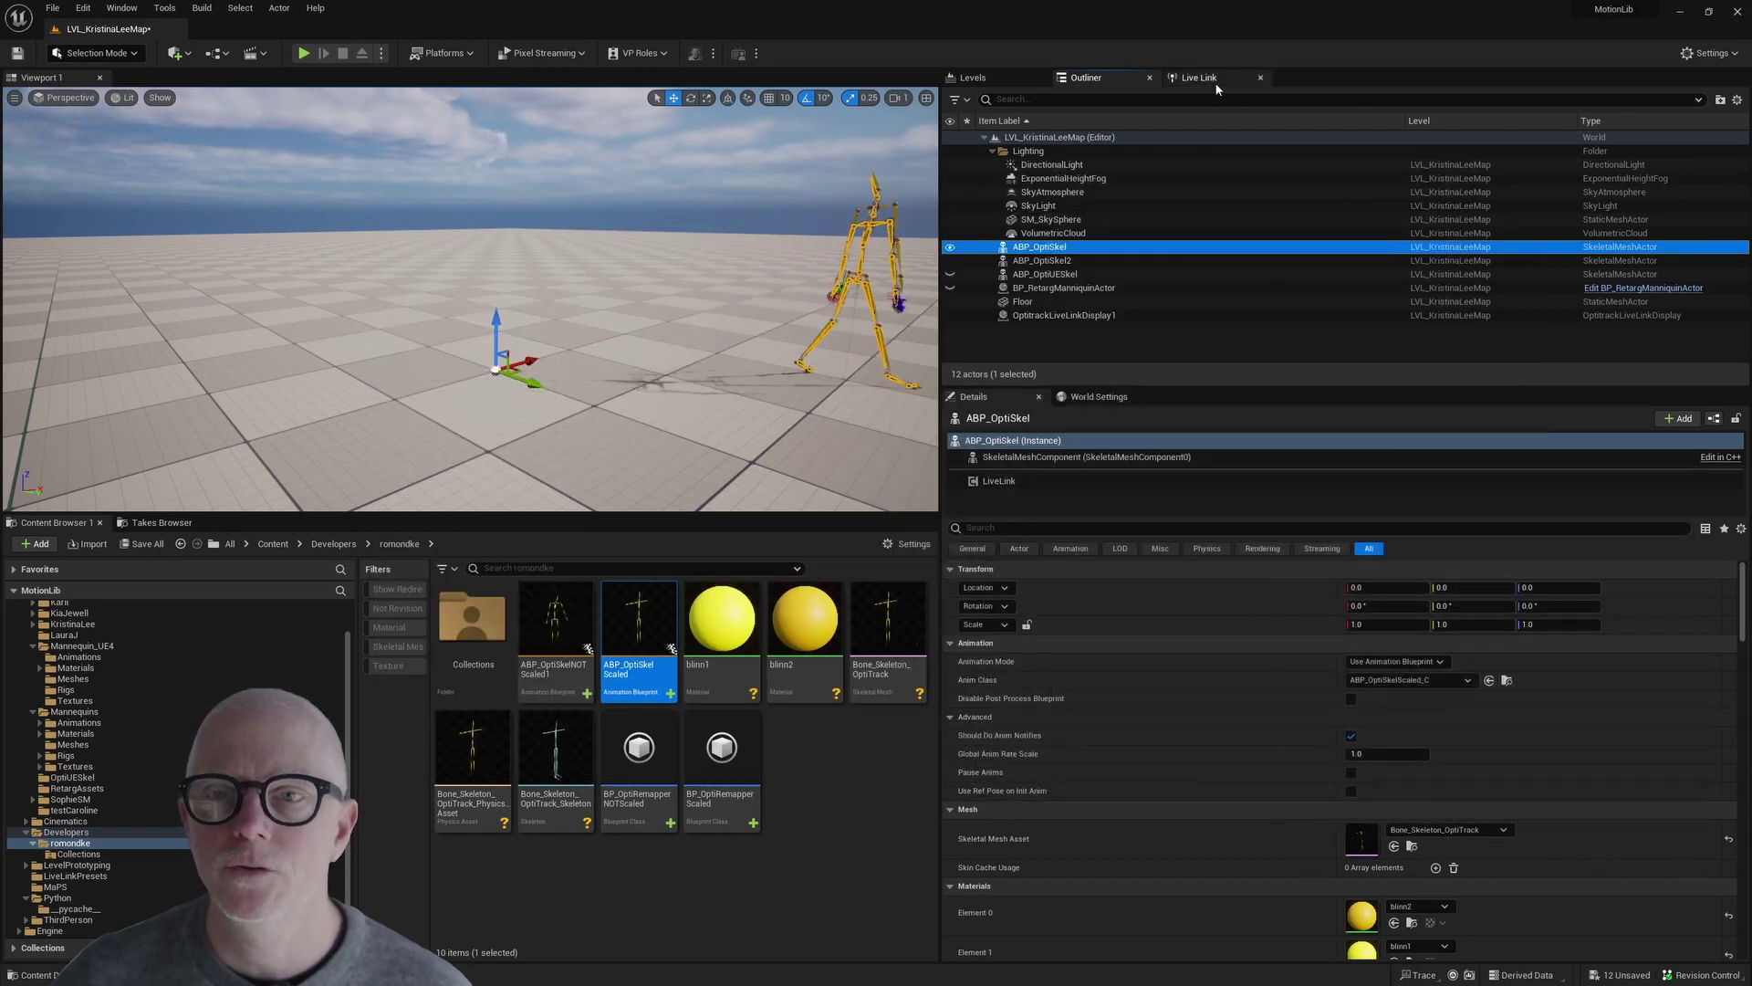
{"action": "left_click", "coordinate": [1213, 80]}
{"action": "left_click", "coordinate": [1186, 197]}
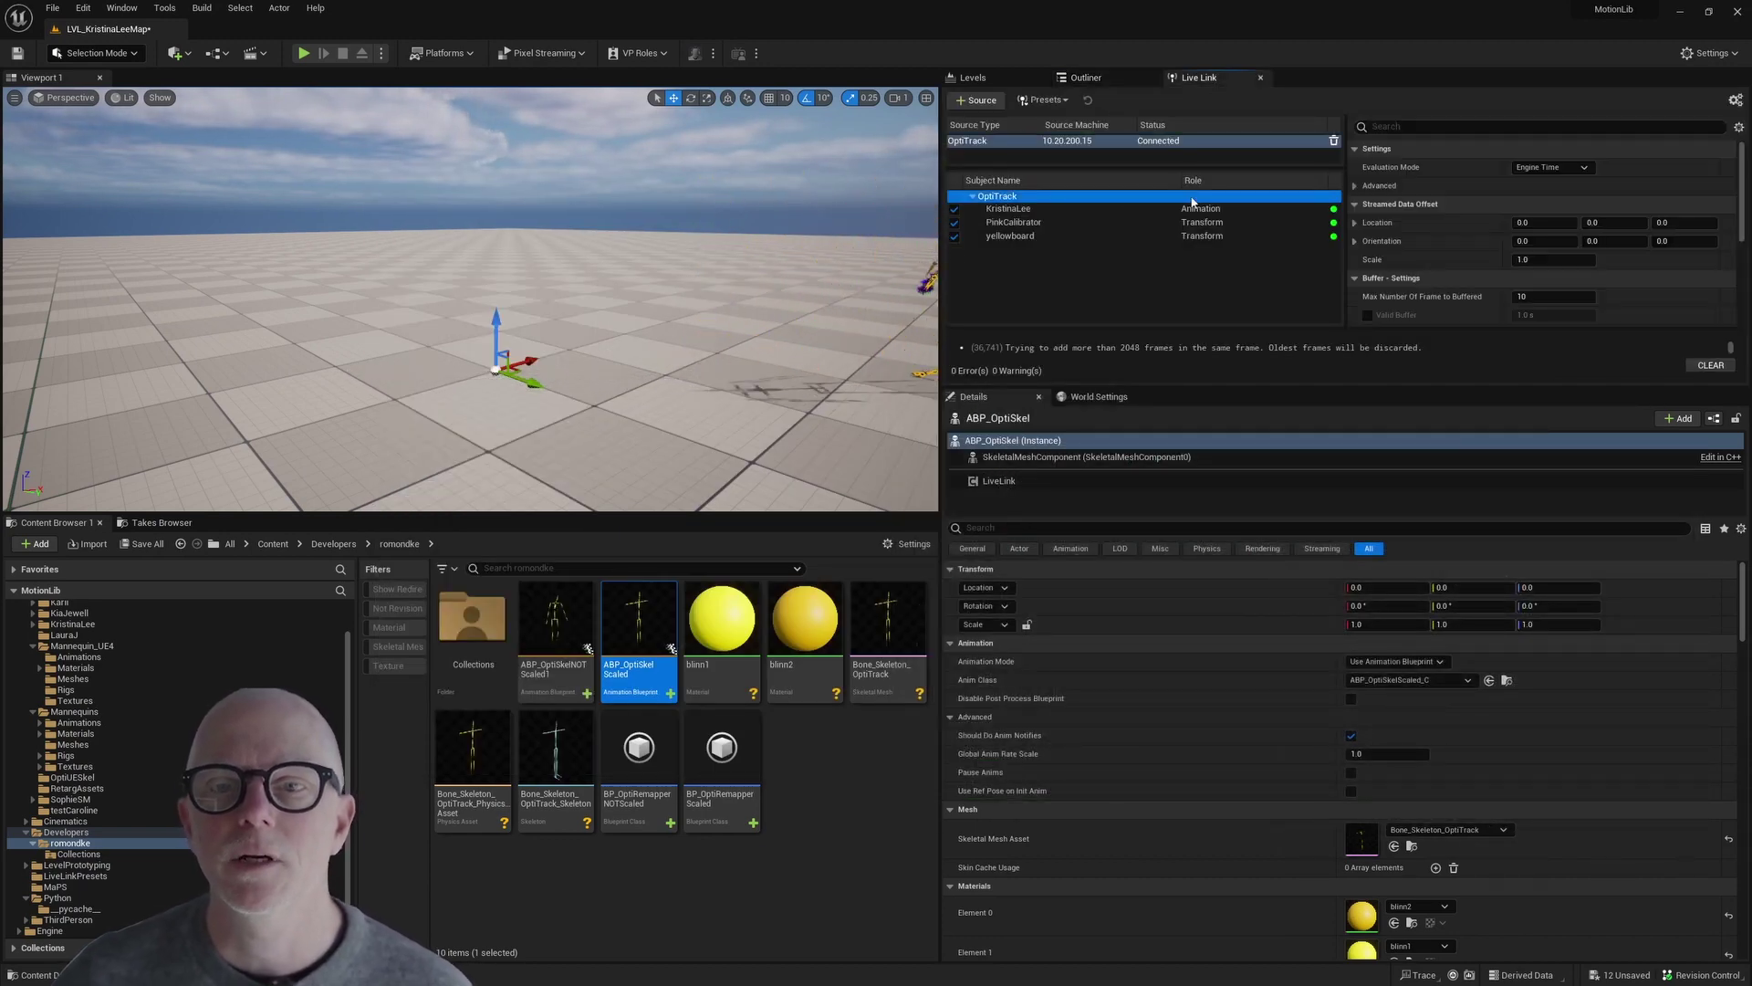
{"action": "left_click", "coordinate": [1030, 210]}
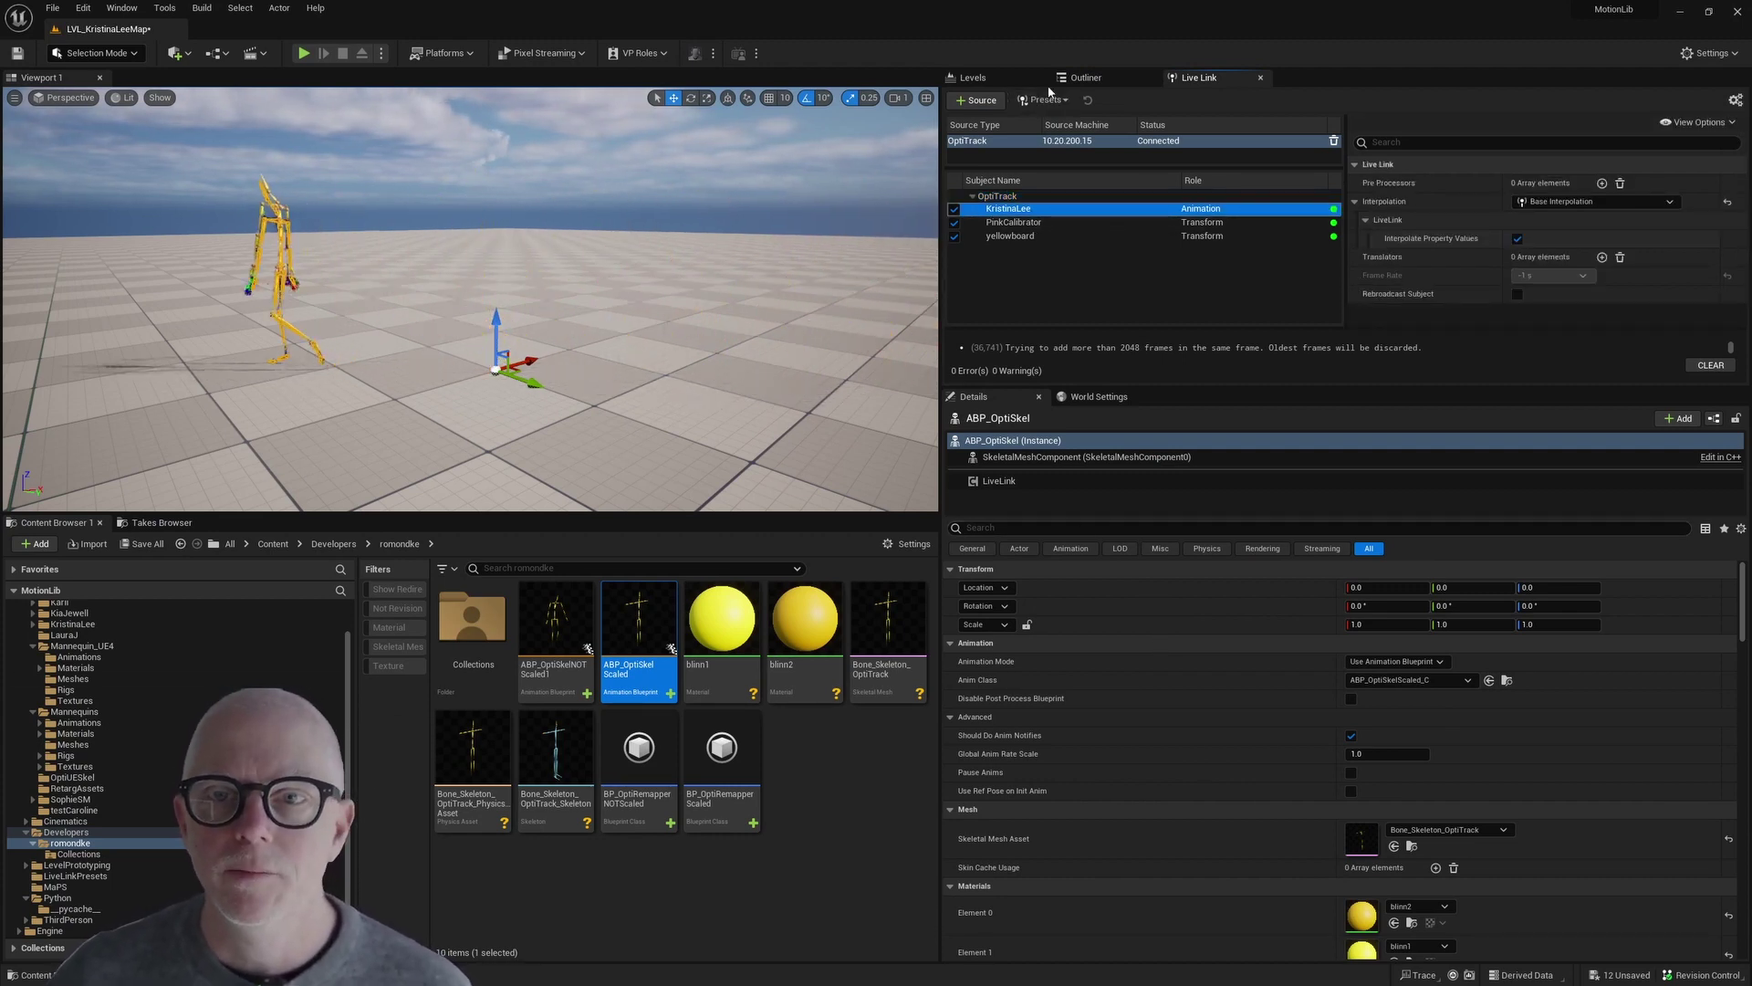
Select ABP_OptiSkel2 in the Outliner to inspect its animation blueprint settings.
{"action": "left_click", "coordinate": [1086, 78]}
{"action": "left_click", "coordinate": [1057, 263]}
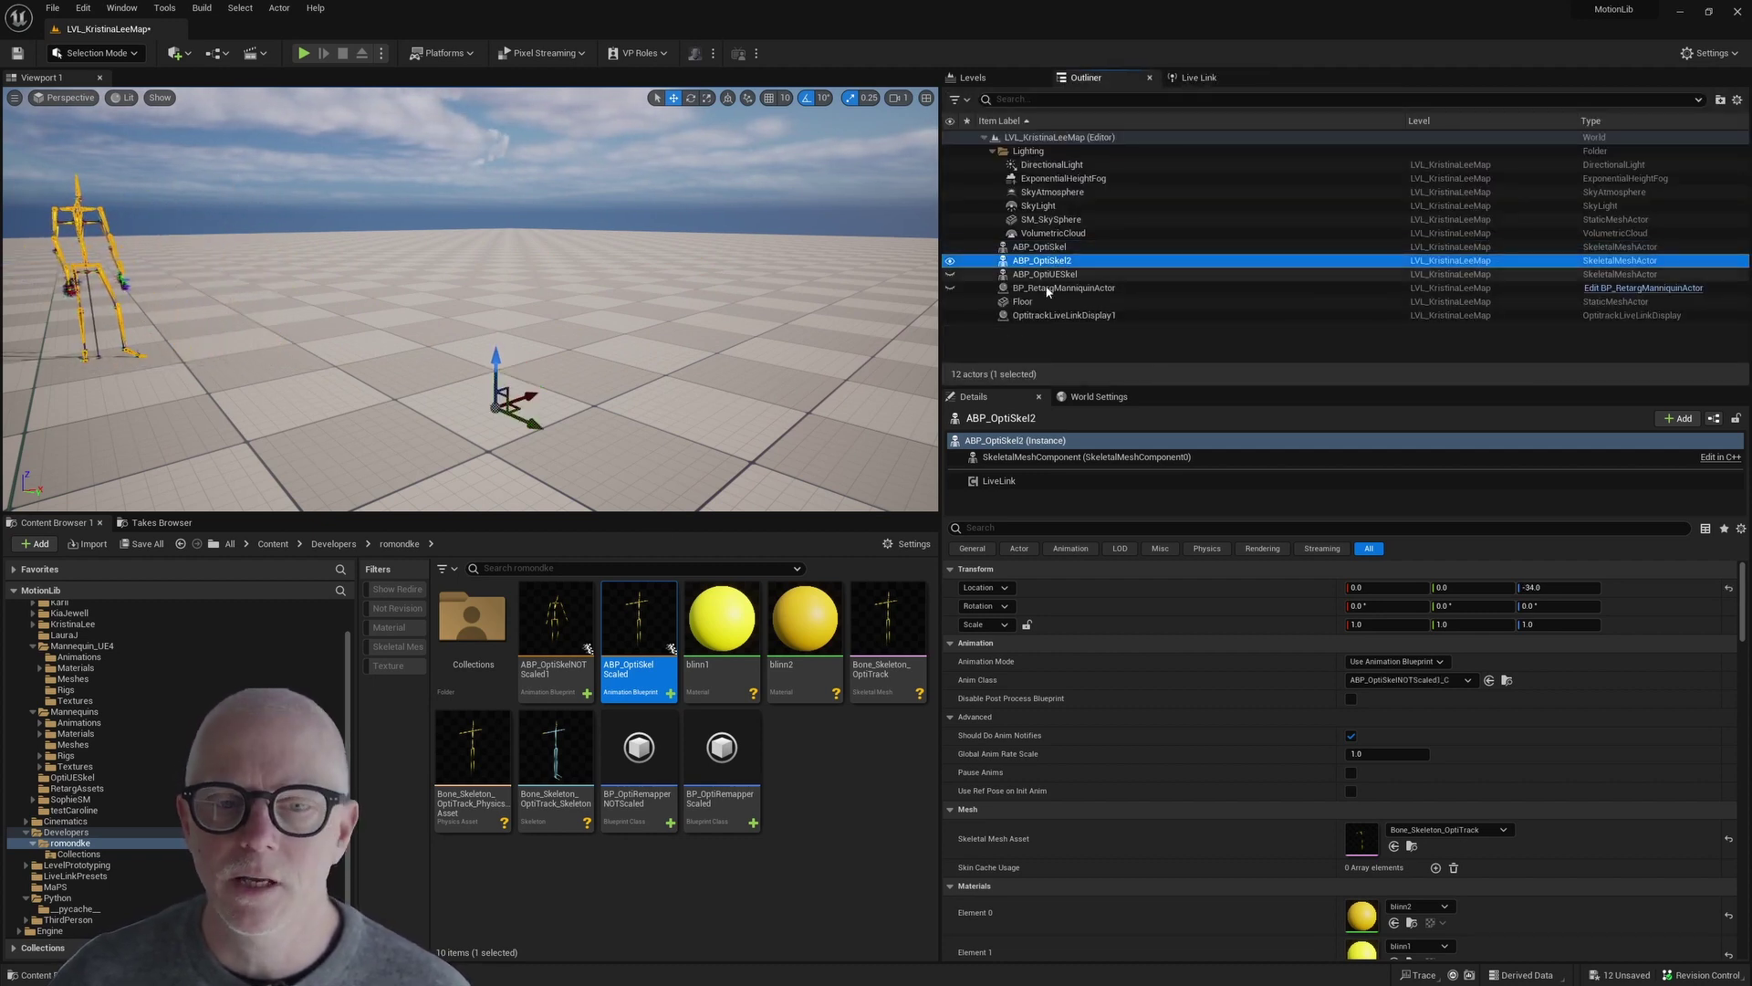
{"action": "left_click", "coordinate": [639, 629]}
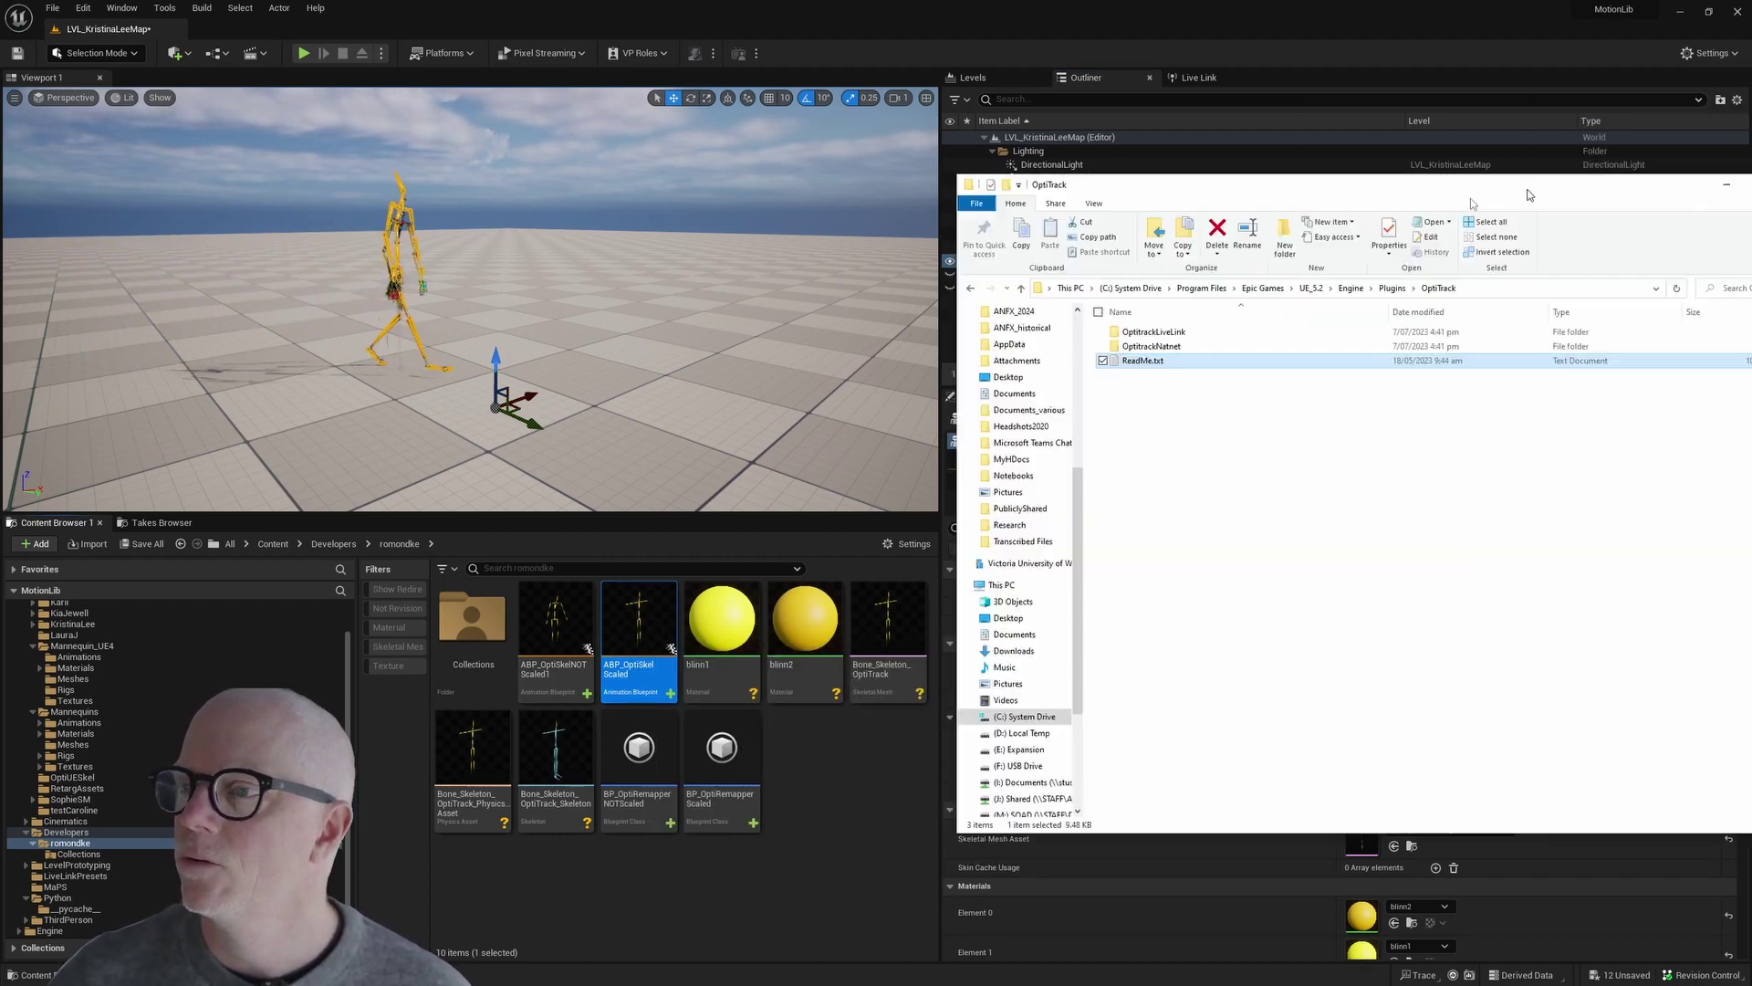
Locate Bone_Skeleton_OptiTrack.fbx in OptitrackLiveLink's Content folder, then minimize Explorer.
{"action": "left_click_drag", "start_coordinate": [1240, 92], "coordinate": [654, 145]}
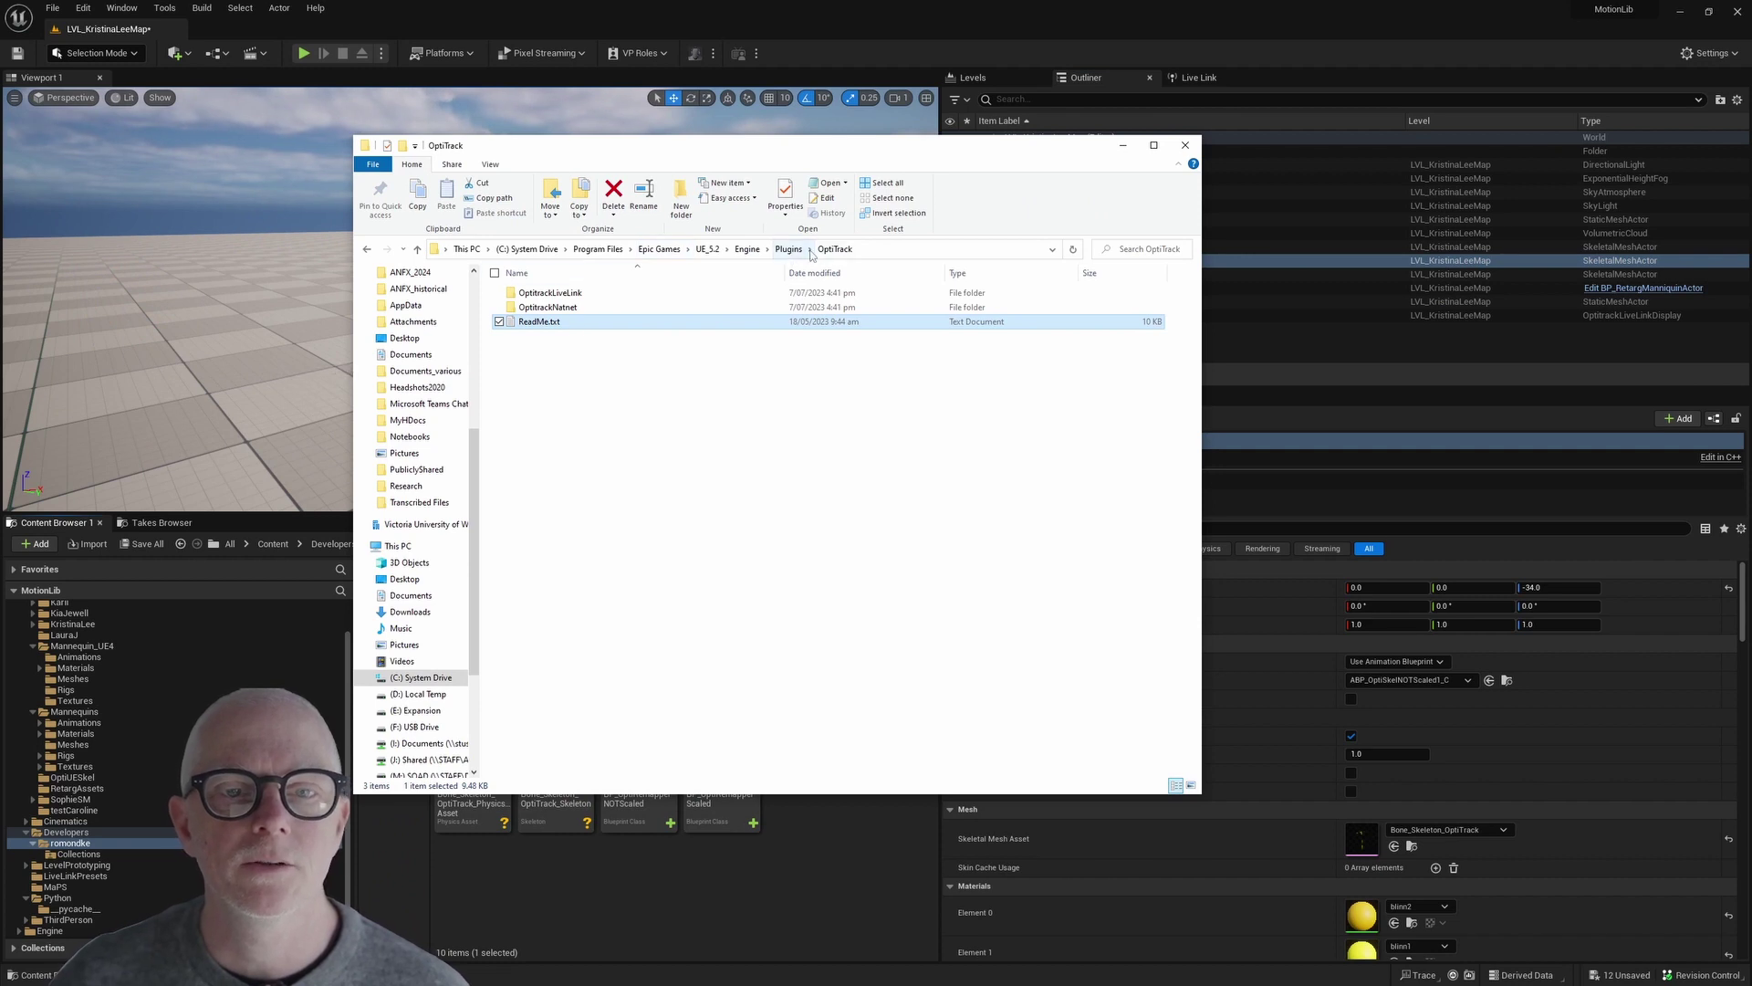
{"action": "double_click", "coordinate": [571, 293]}
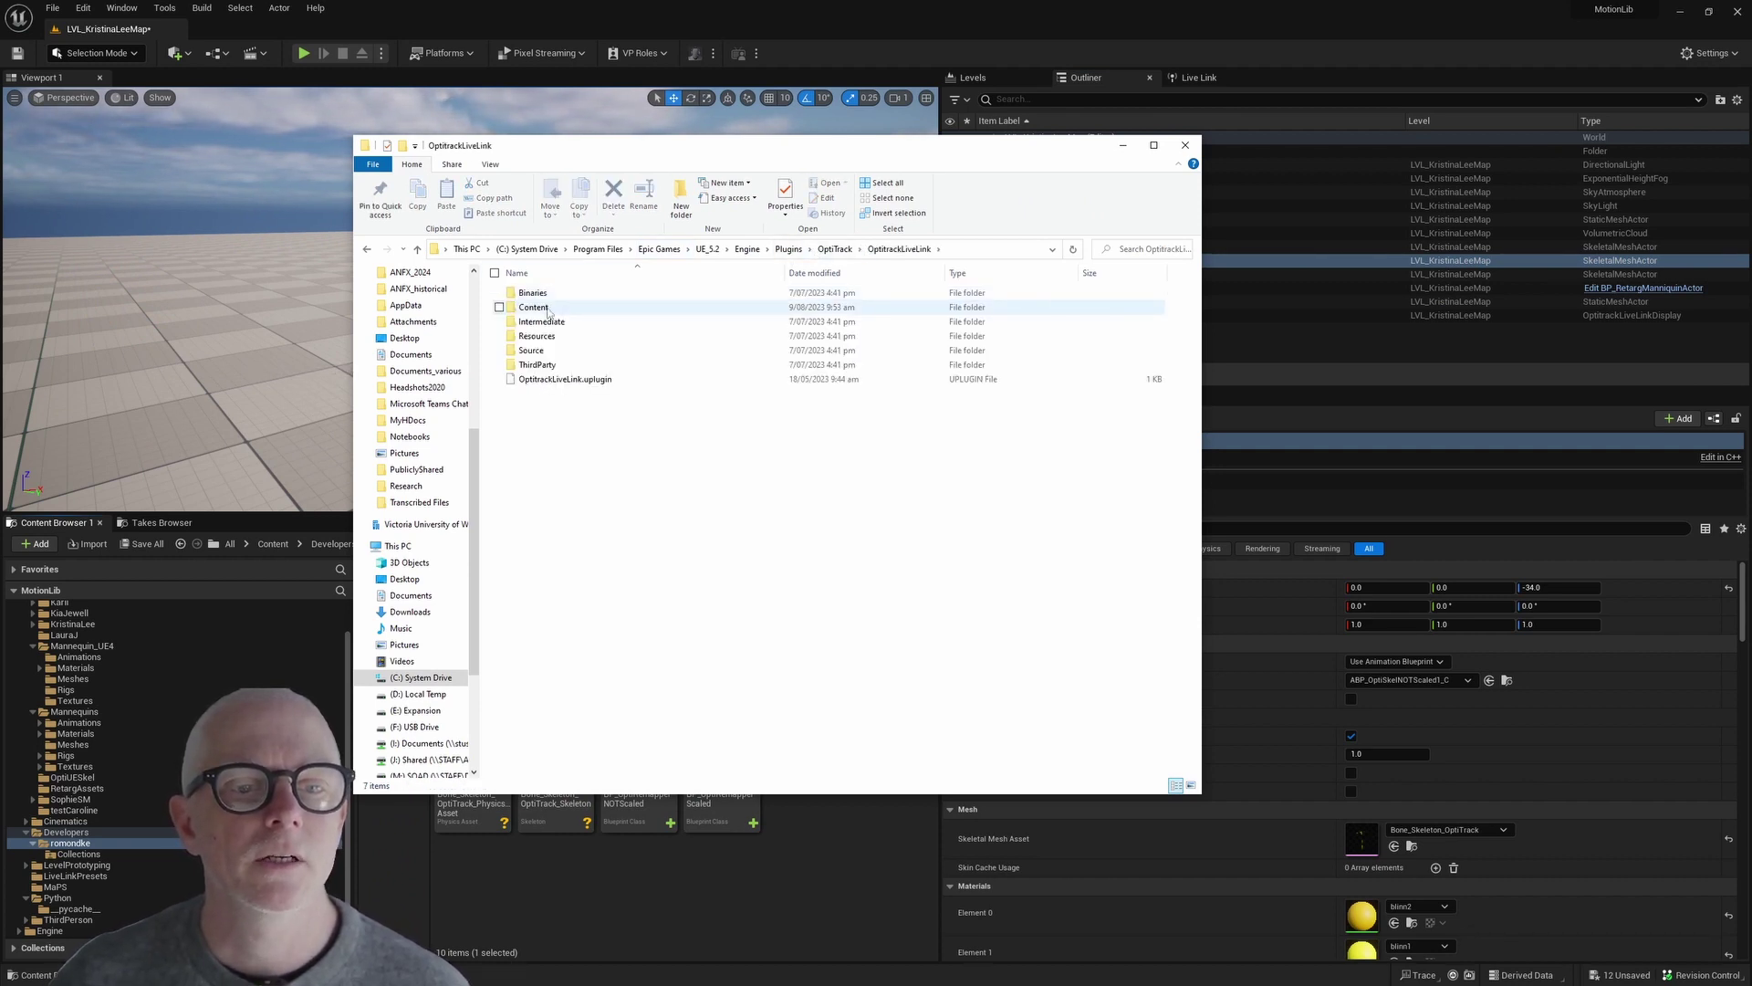
{"action": "double_click", "coordinate": [549, 308]}
{"action": "left_click", "coordinate": [571, 308]}
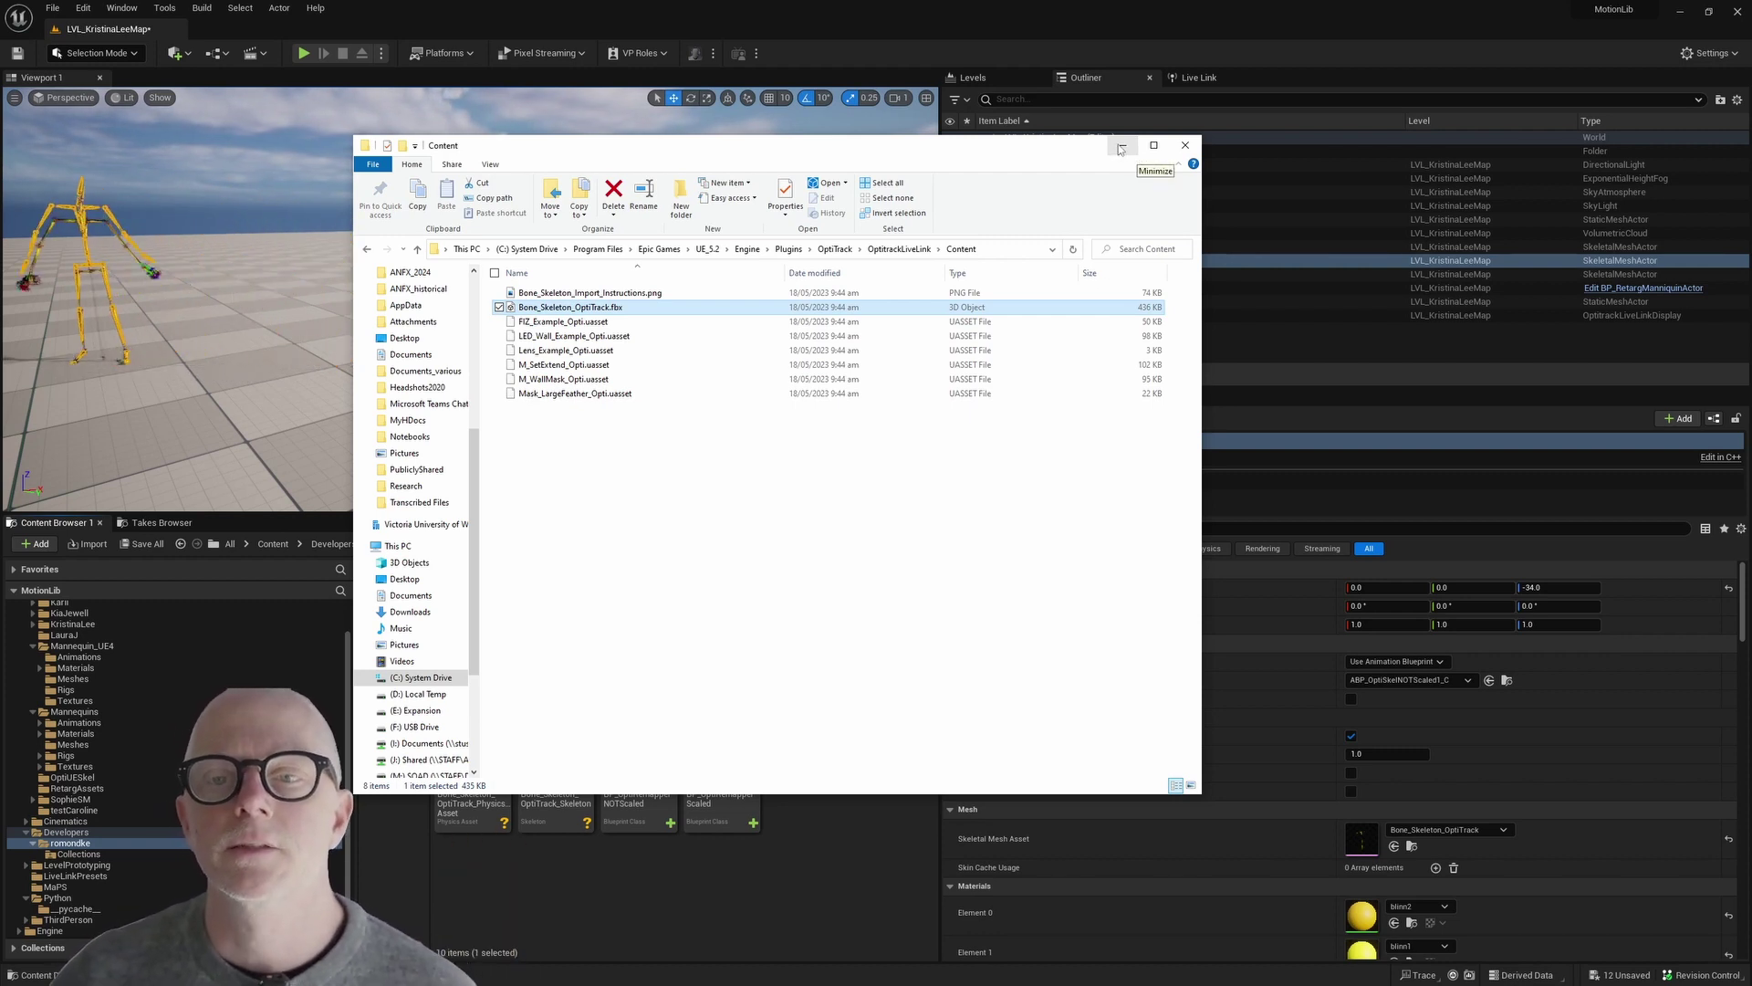
{"action": "left_click", "coordinate": [1120, 148]}
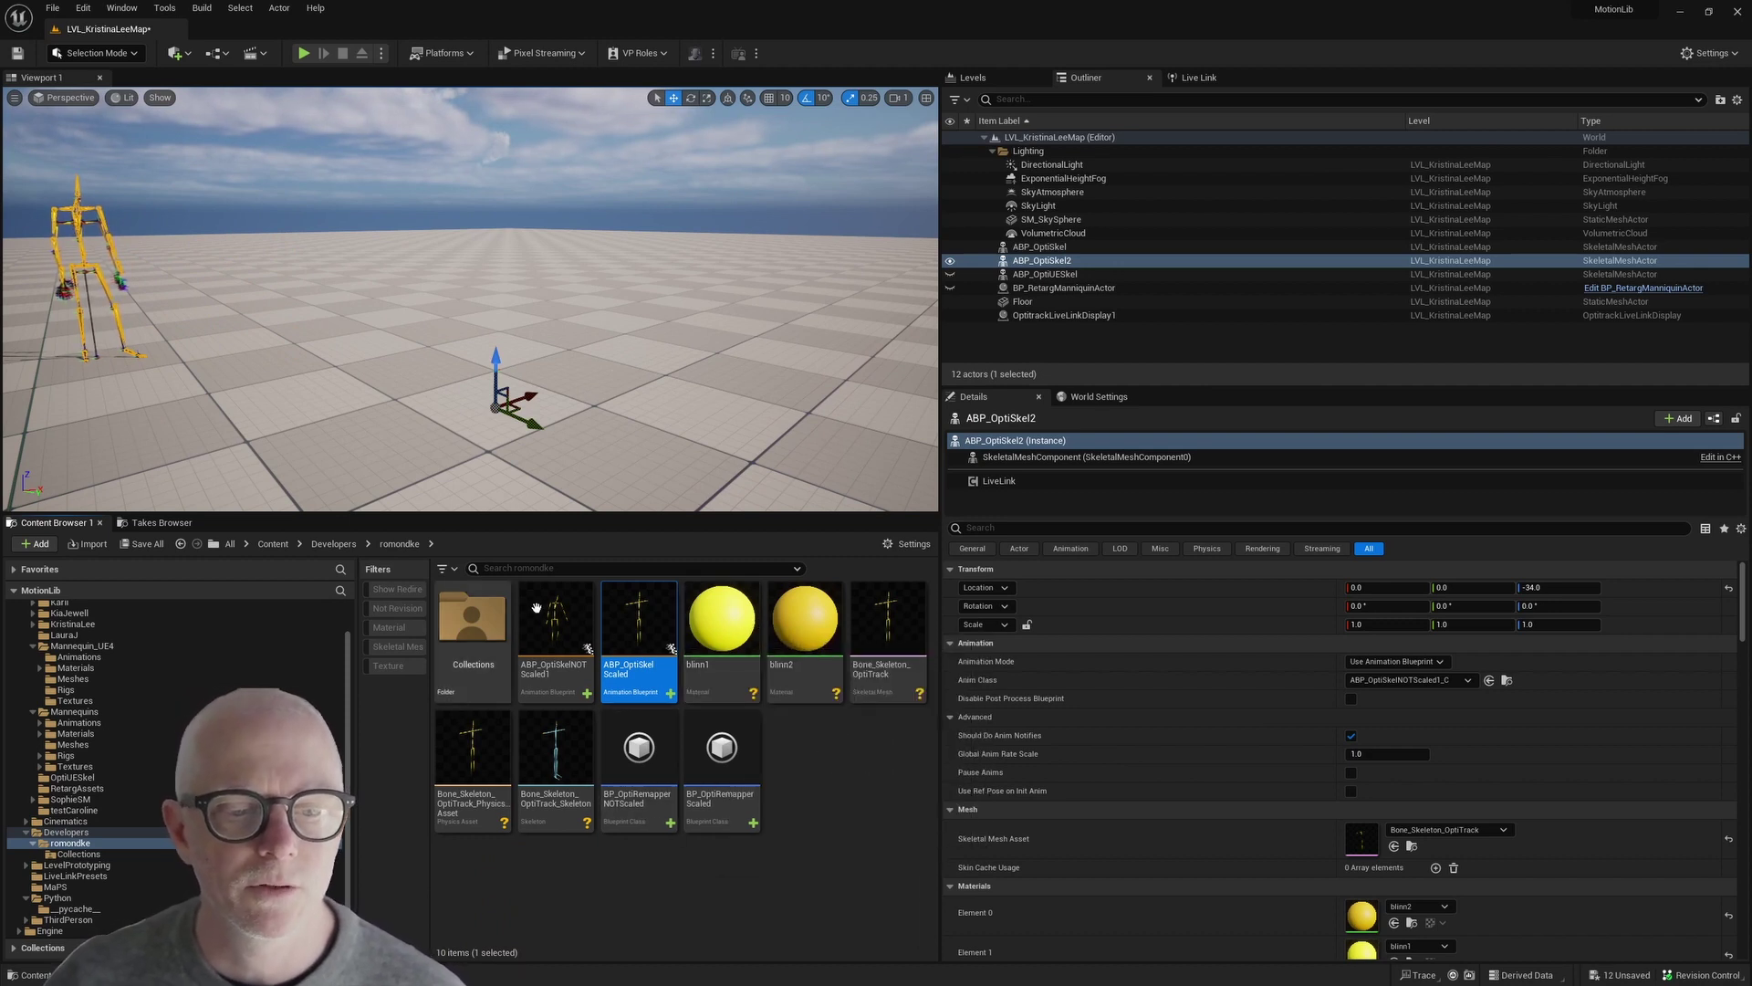
Open the ABP_OptiSkelScaled animation blueprint from the Content Browser.
{"action": "left_click", "coordinate": [556, 629]}
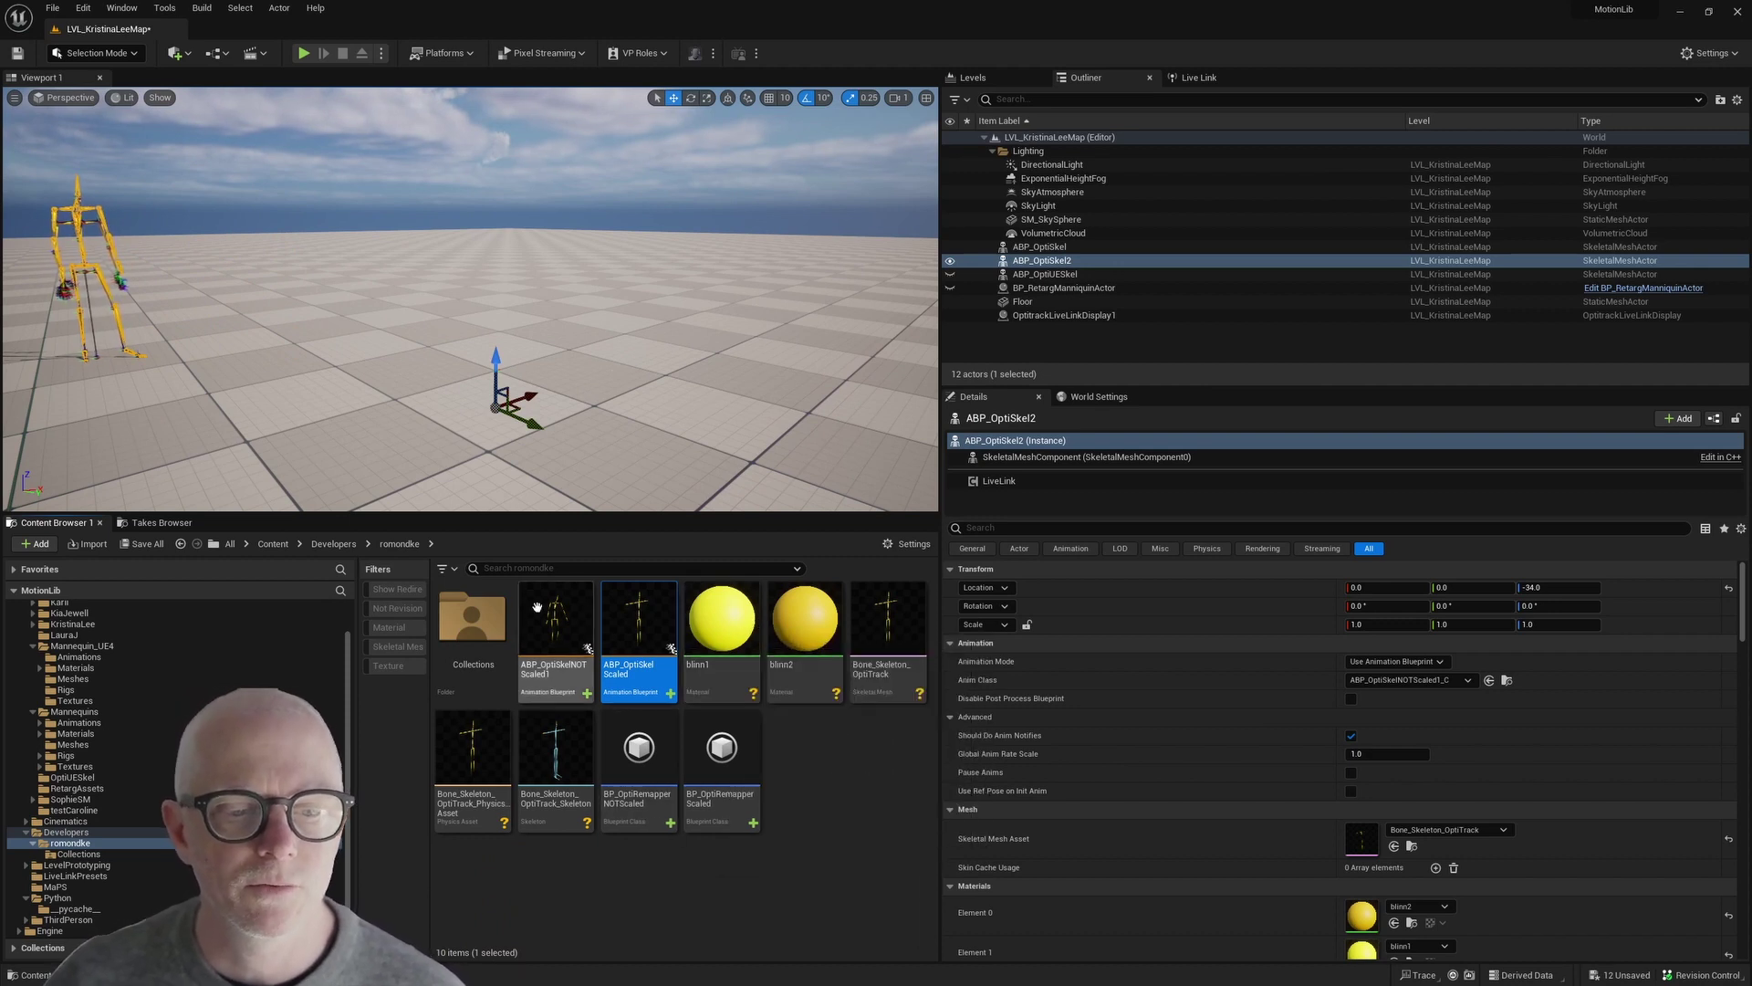
{"action": "left_click", "coordinate": [639, 638]}
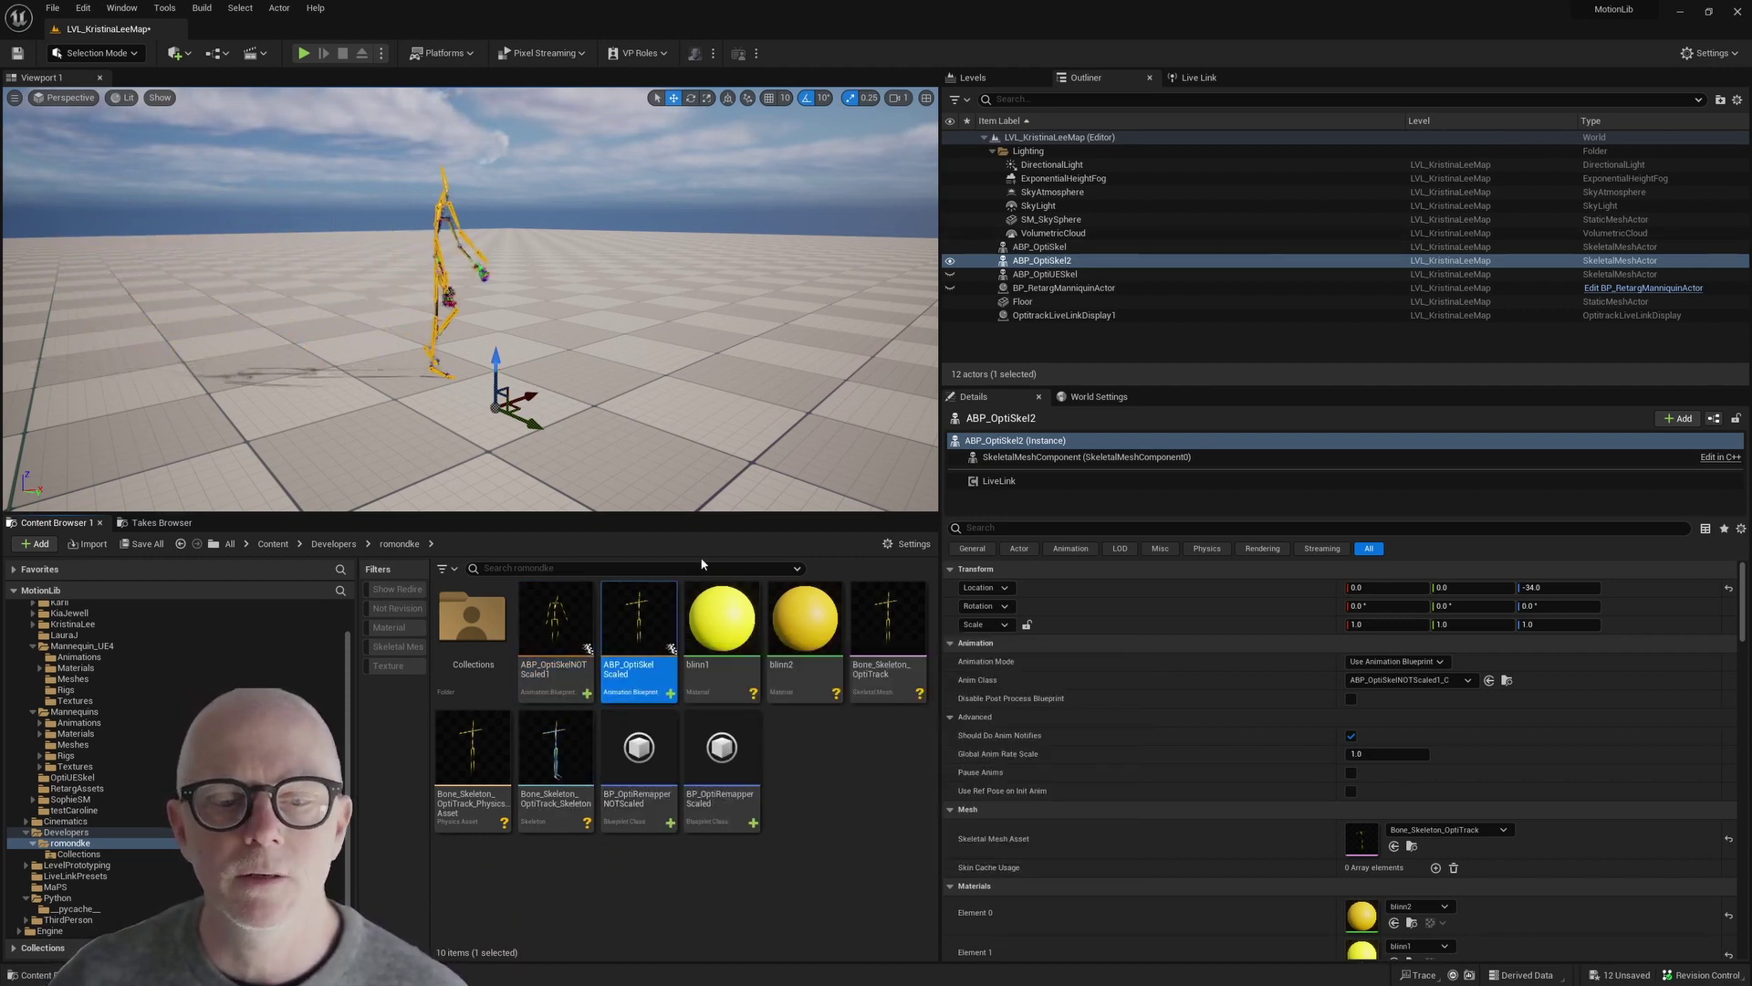
{"action": "mouse_move", "coordinate": [613, 669]}
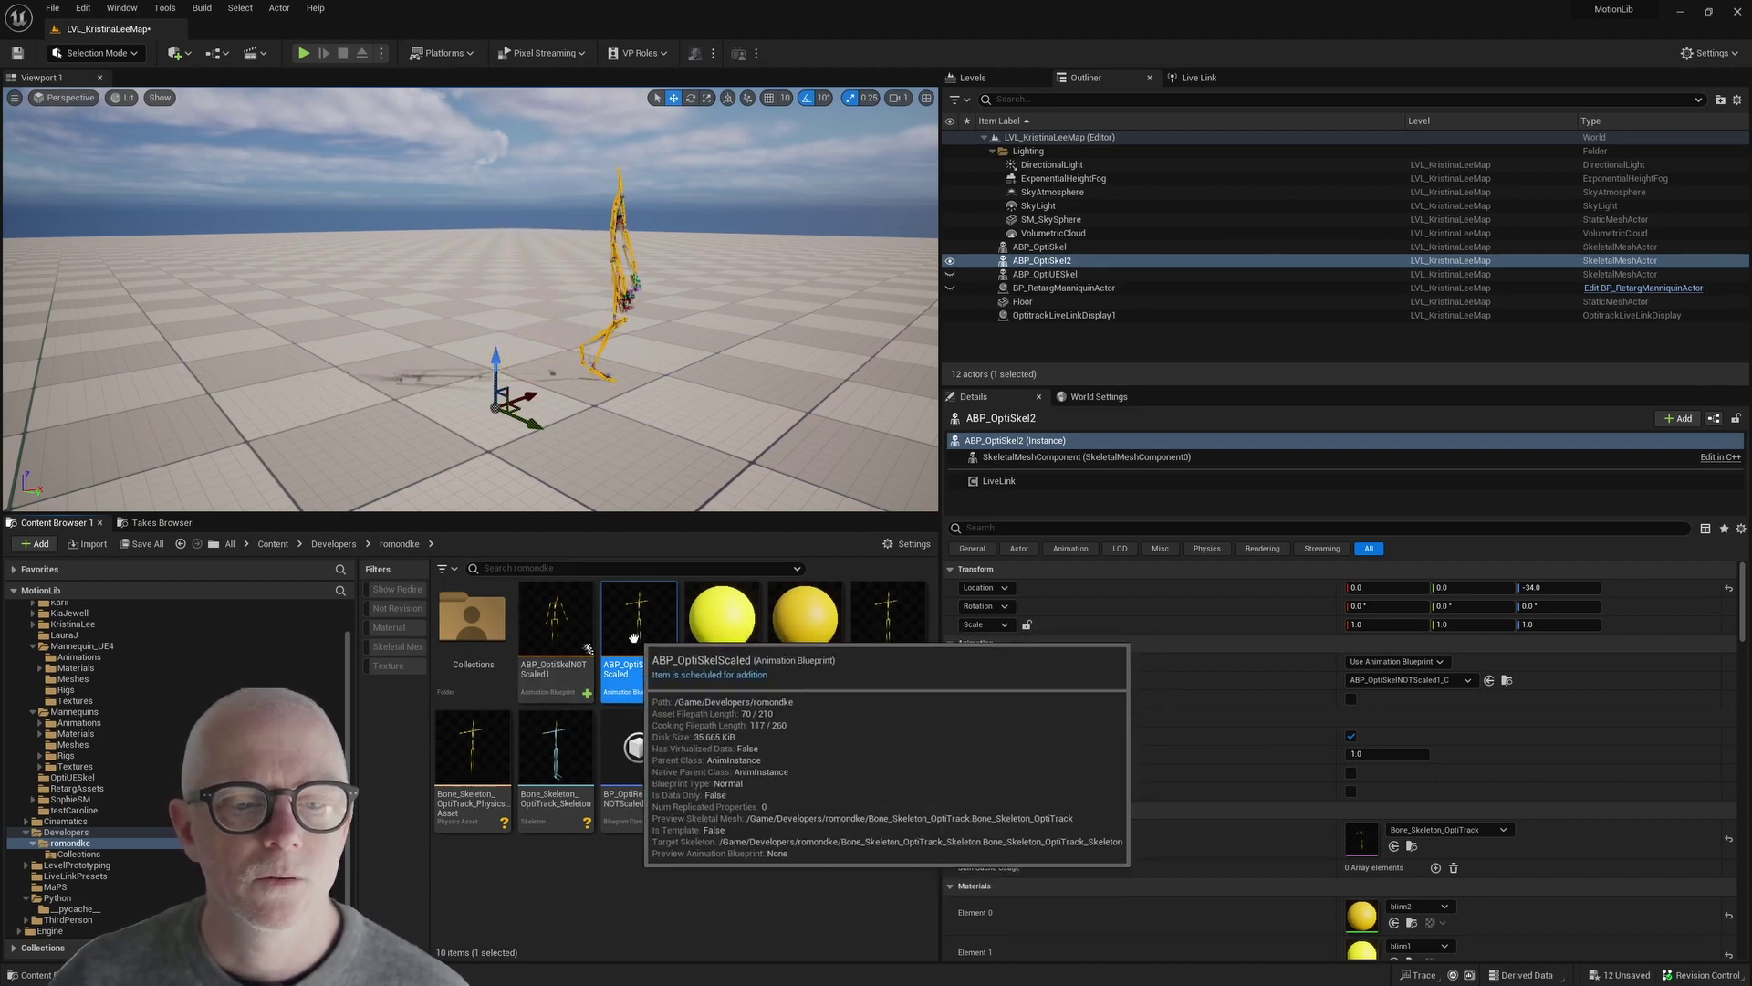
{"action": "mouse_move", "coordinate": [552, 620]}
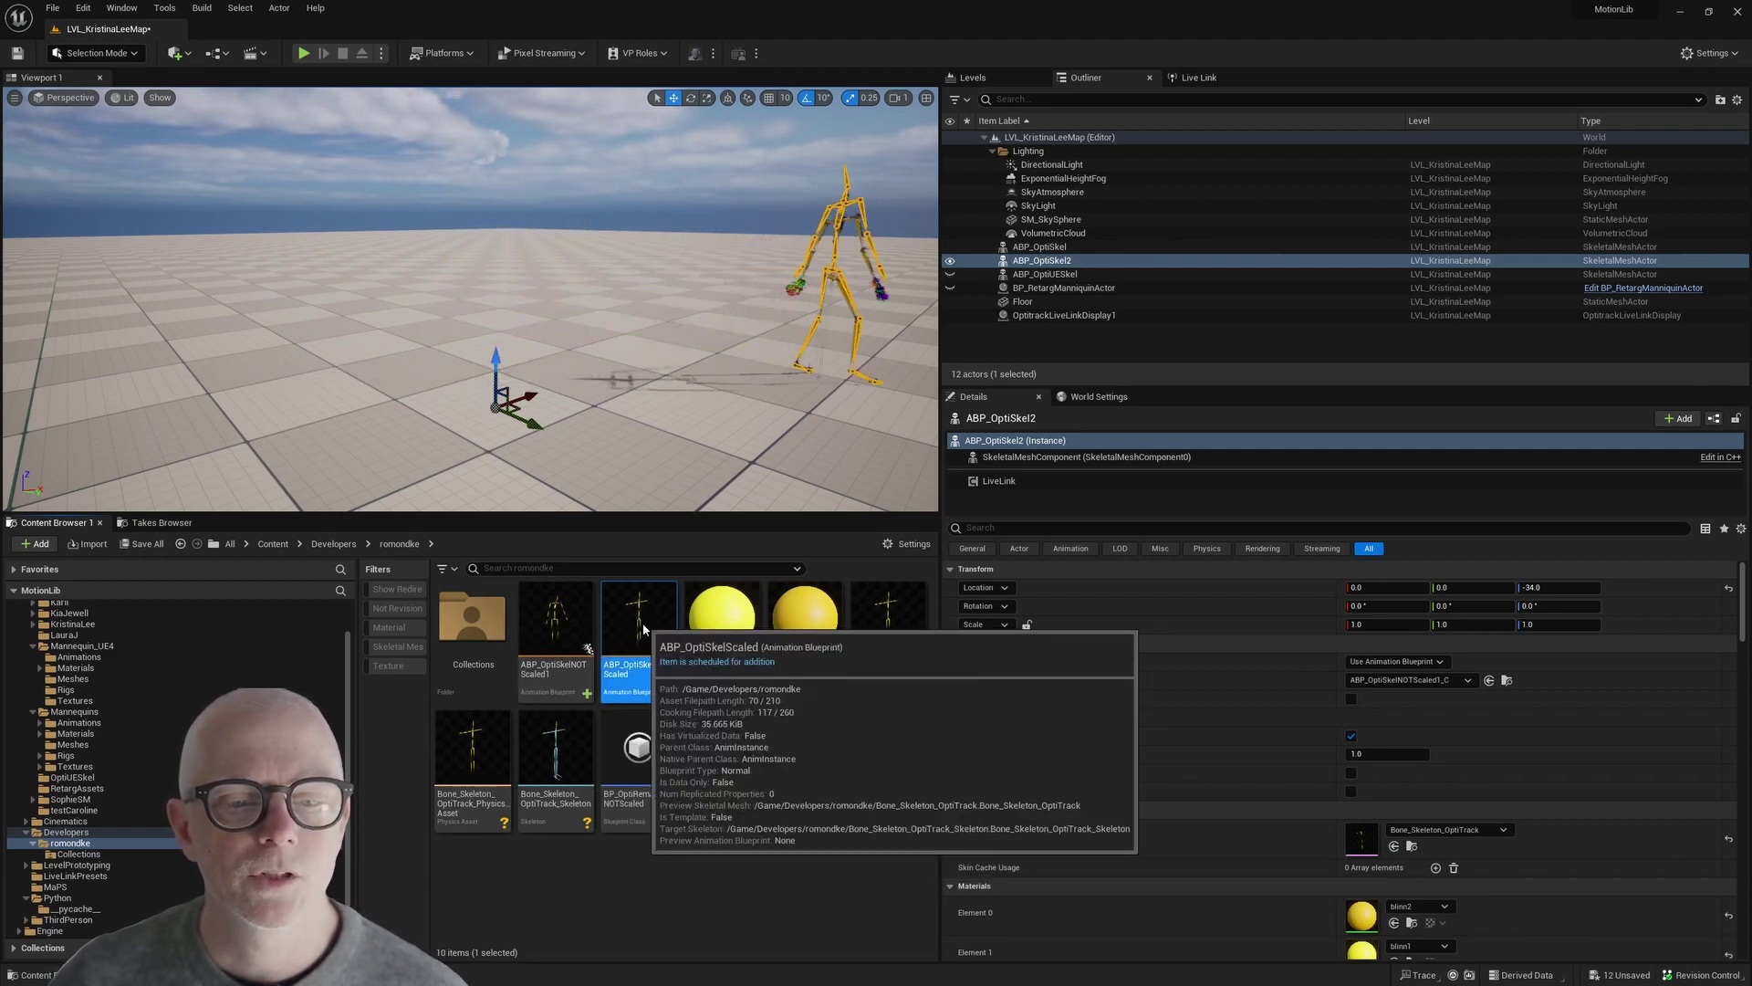
{"action": "double_click", "coordinate": [639, 630]}
Set the Live Link Pose retarget asset to BP_OptiRemapperScaled, compile, and close the editor.
{"action": "left_click", "coordinate": [705, 518]}
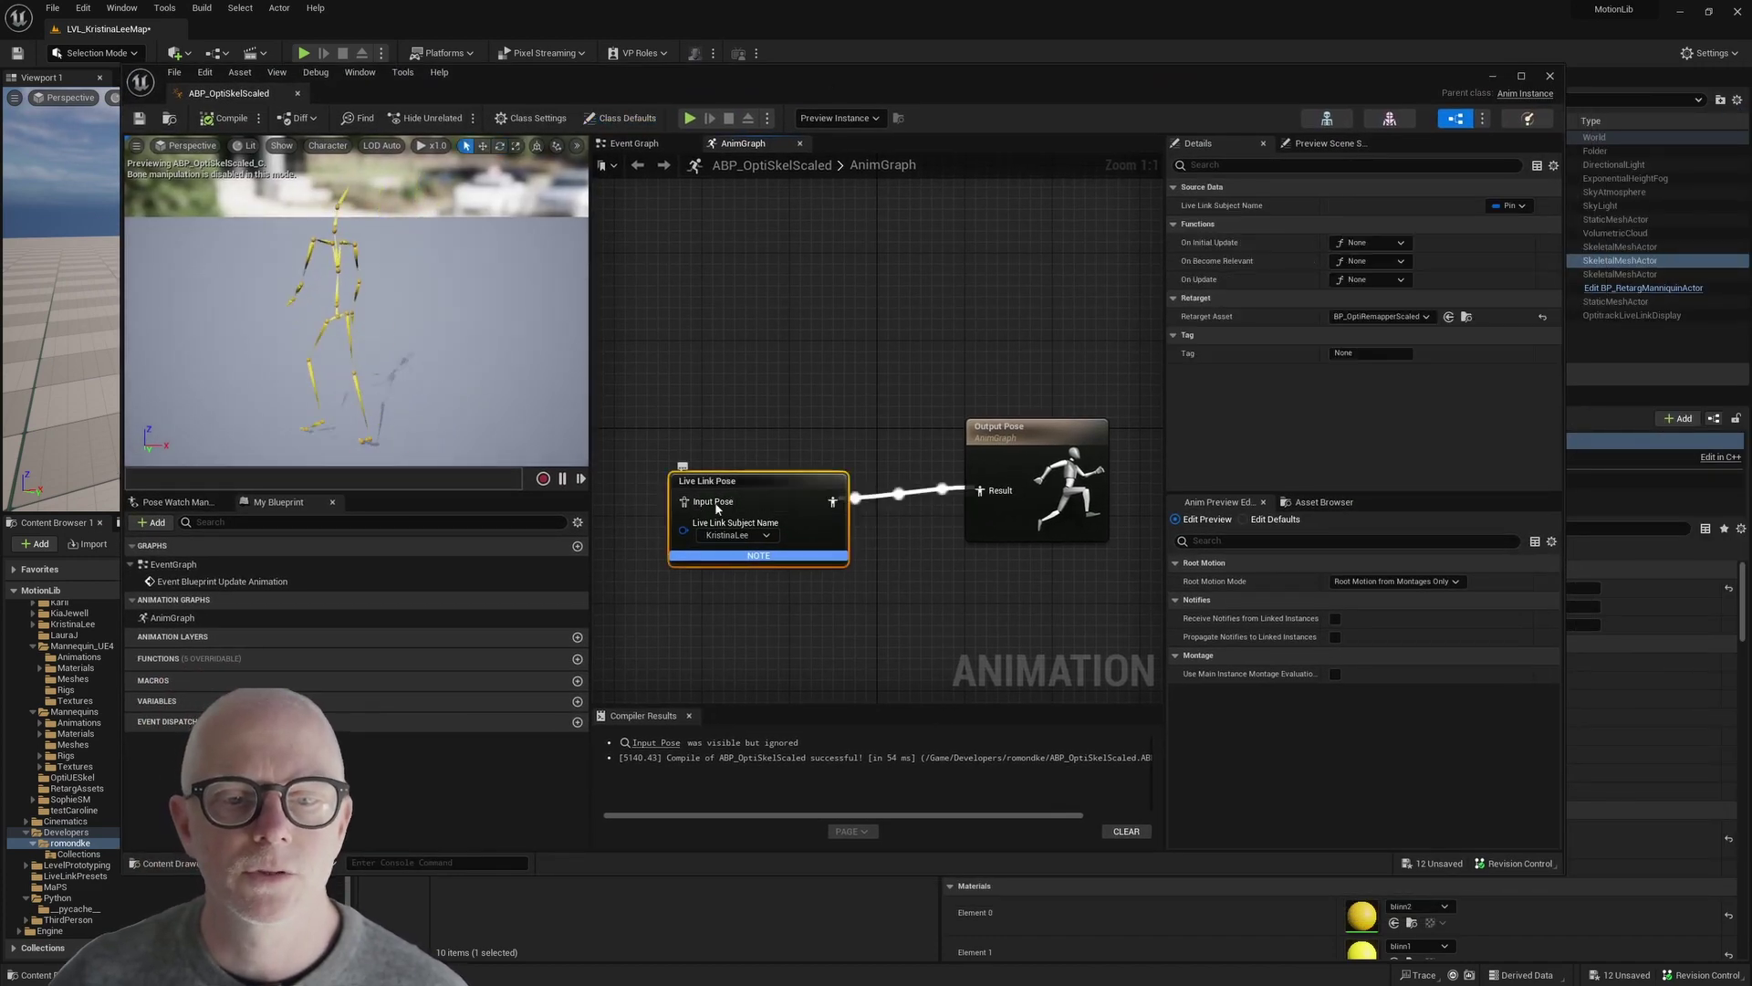
{"action": "left_click", "coordinate": [1420, 316]}
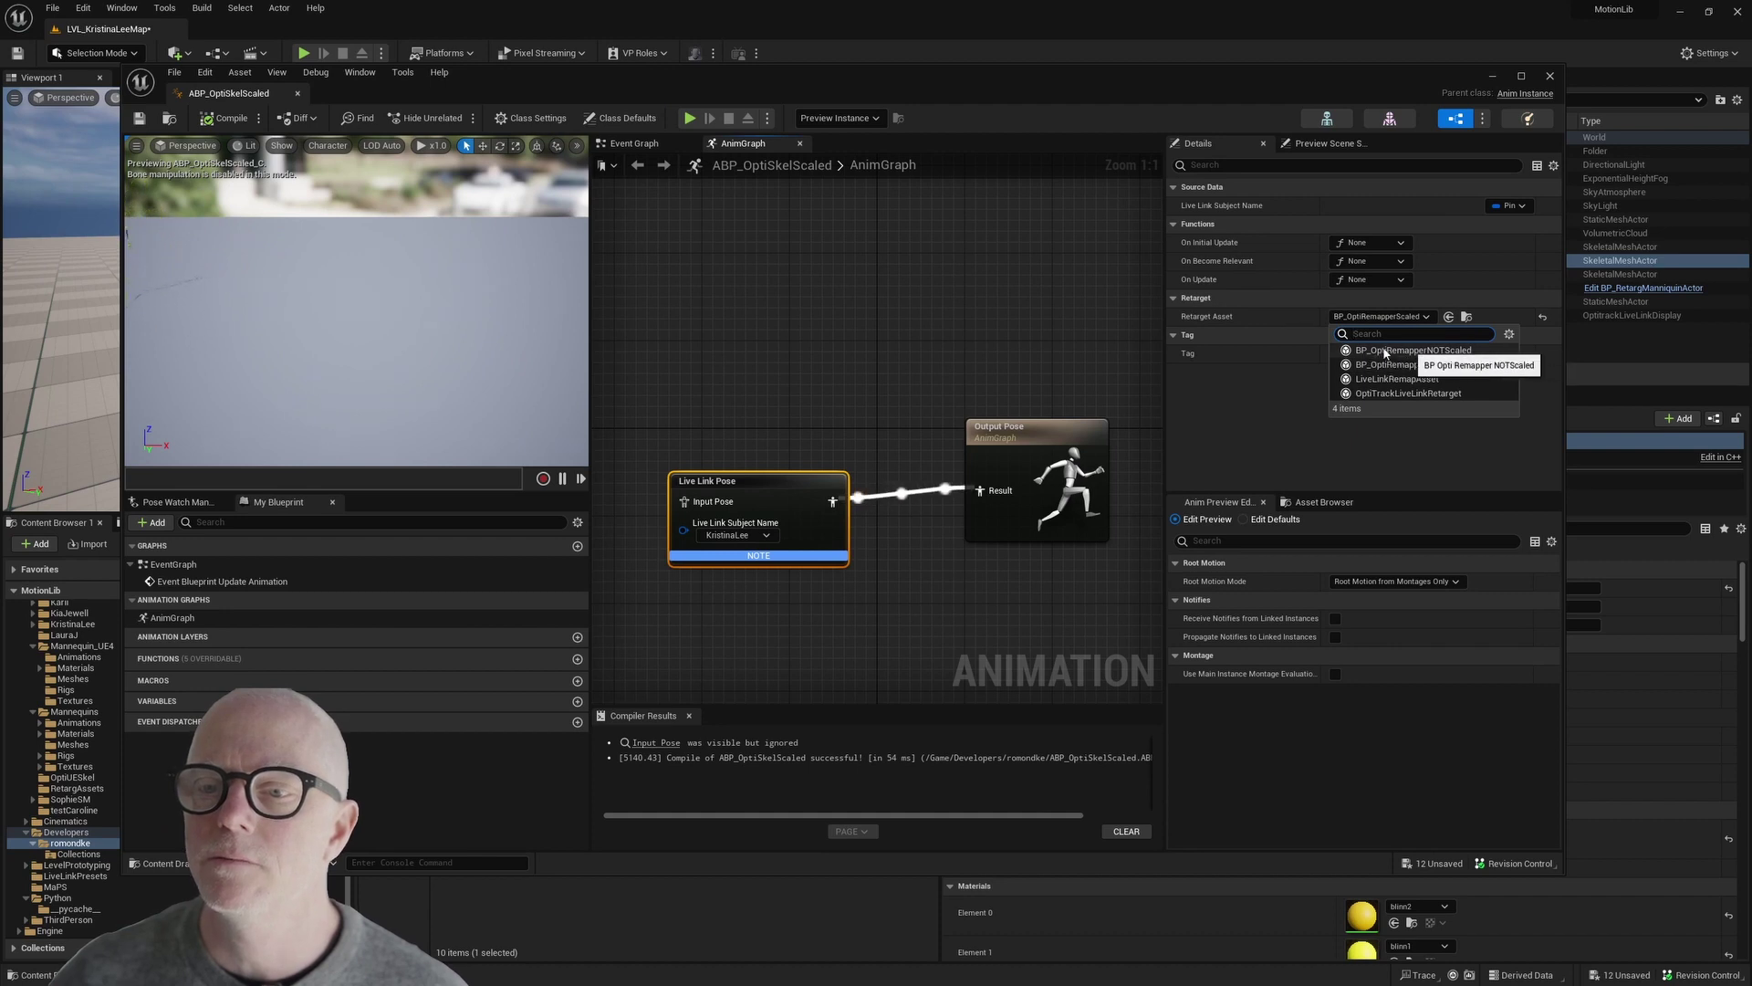
{"action": "left_click", "coordinate": [1403, 394]}
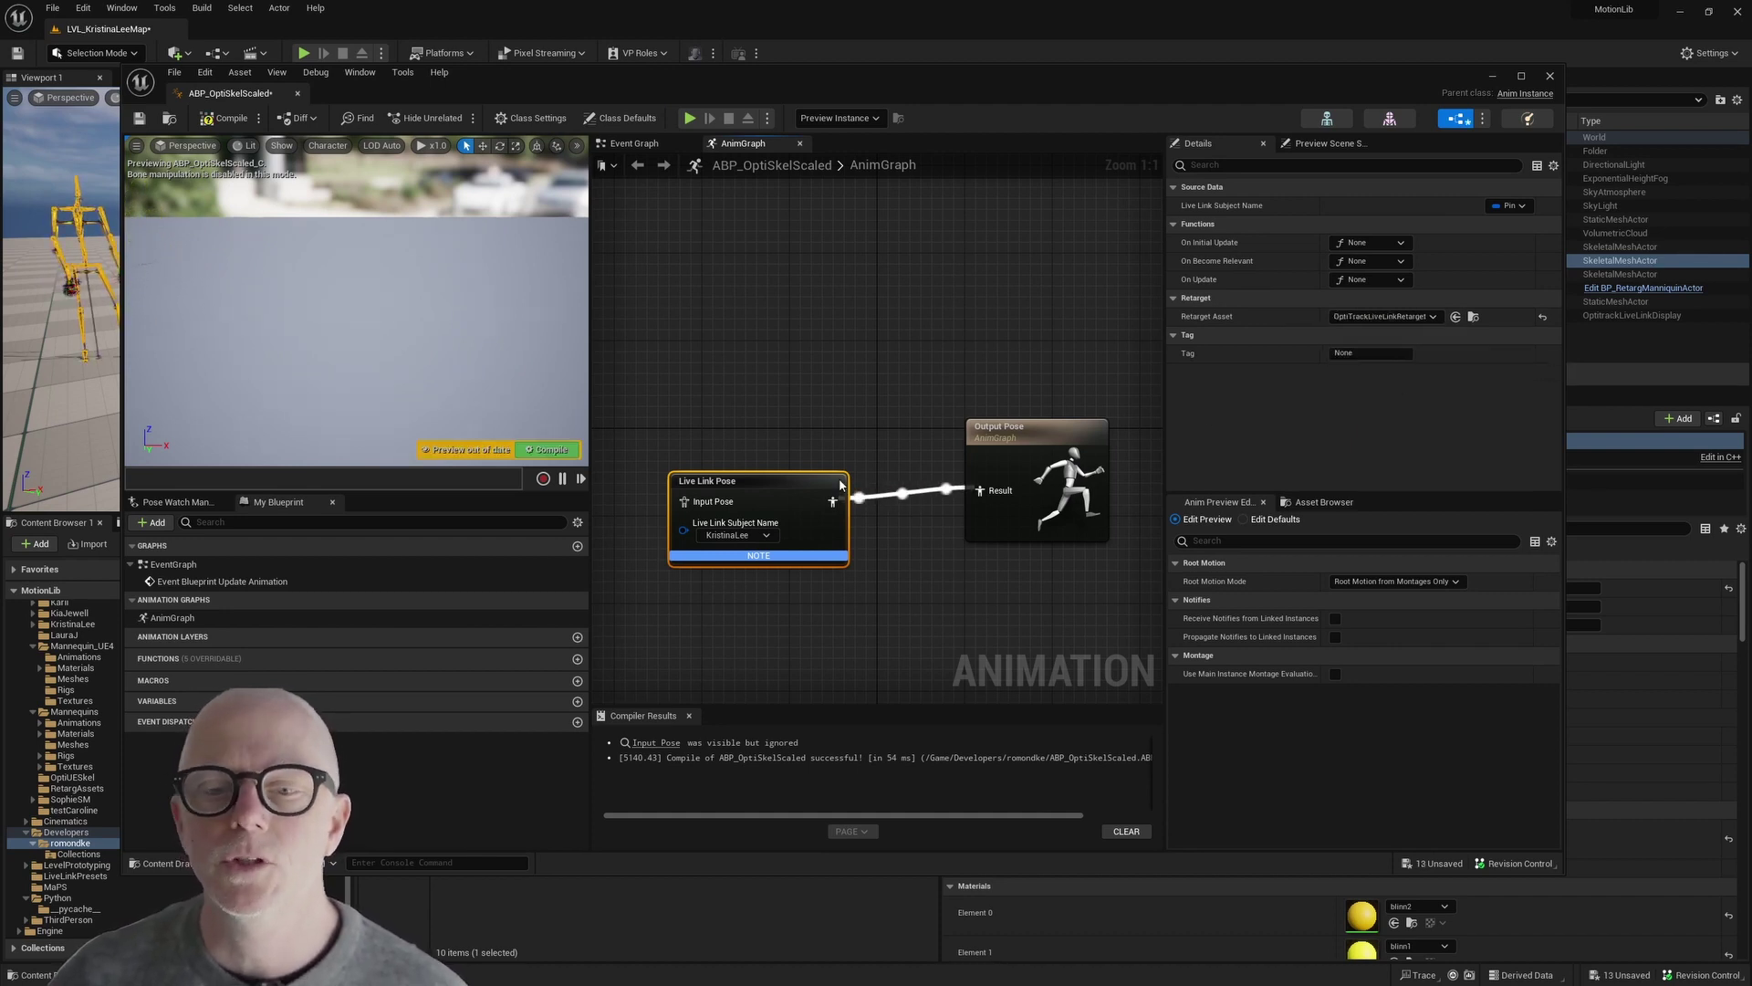
{"action": "left_click", "coordinate": [1374, 318]}
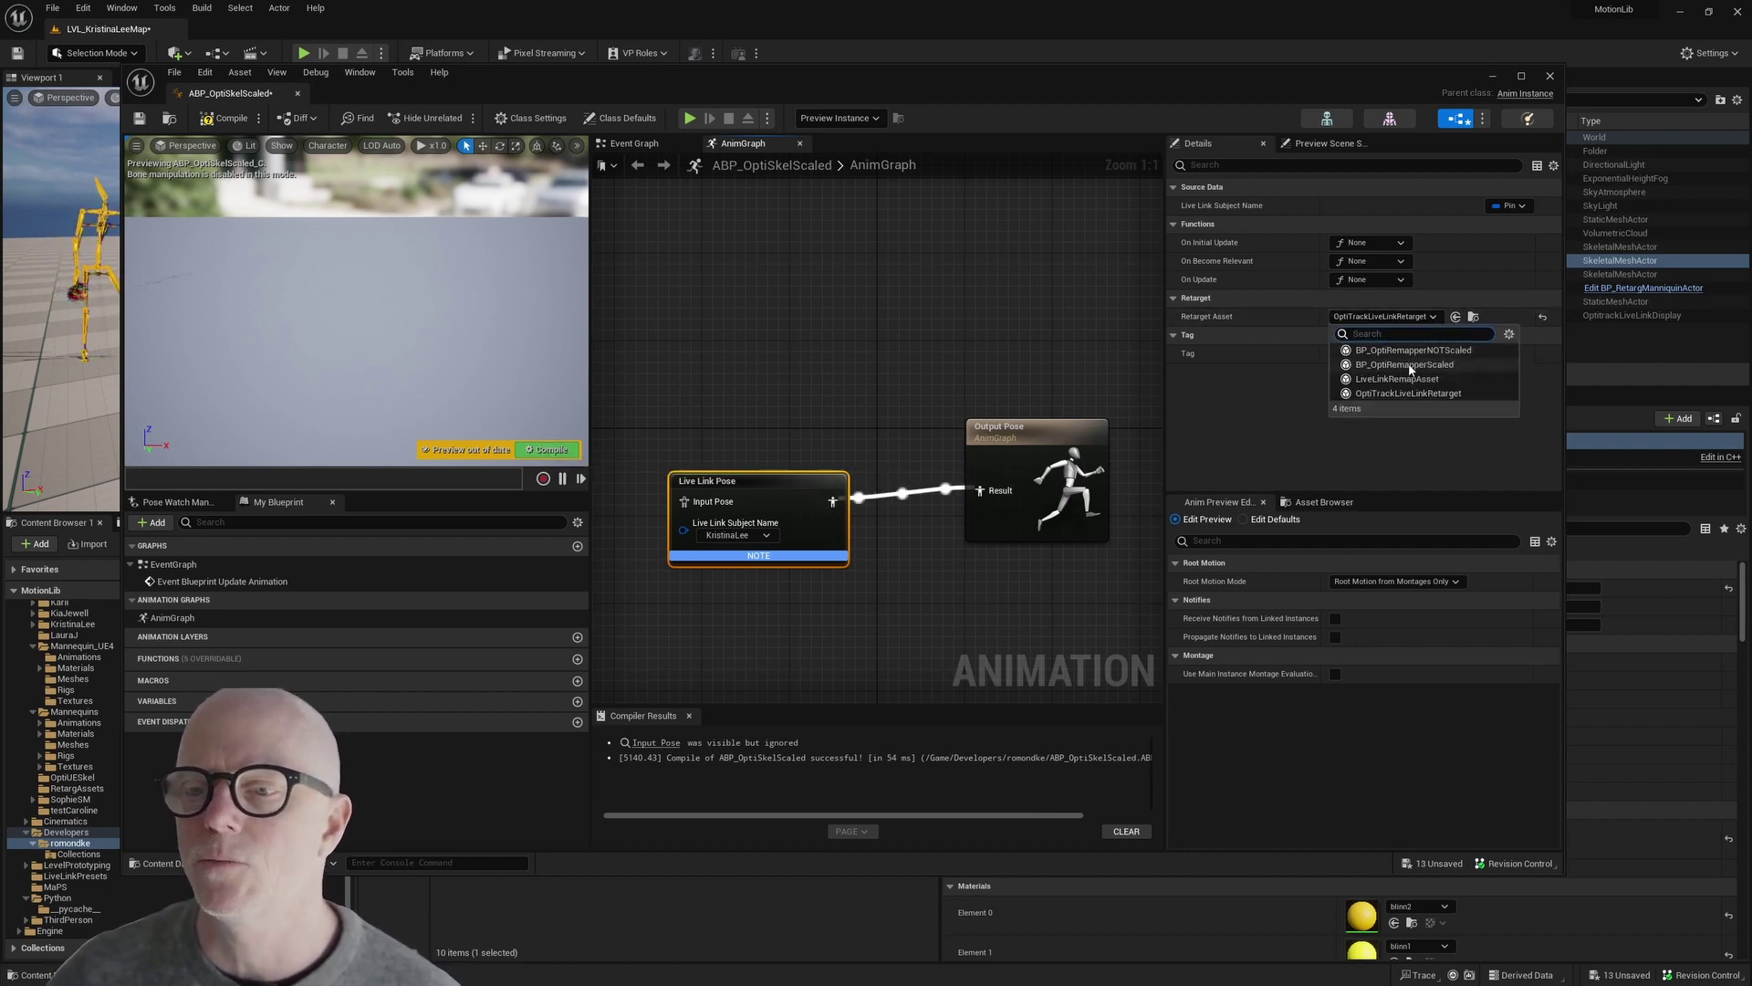
{"action": "left_click", "coordinate": [1405, 365]}
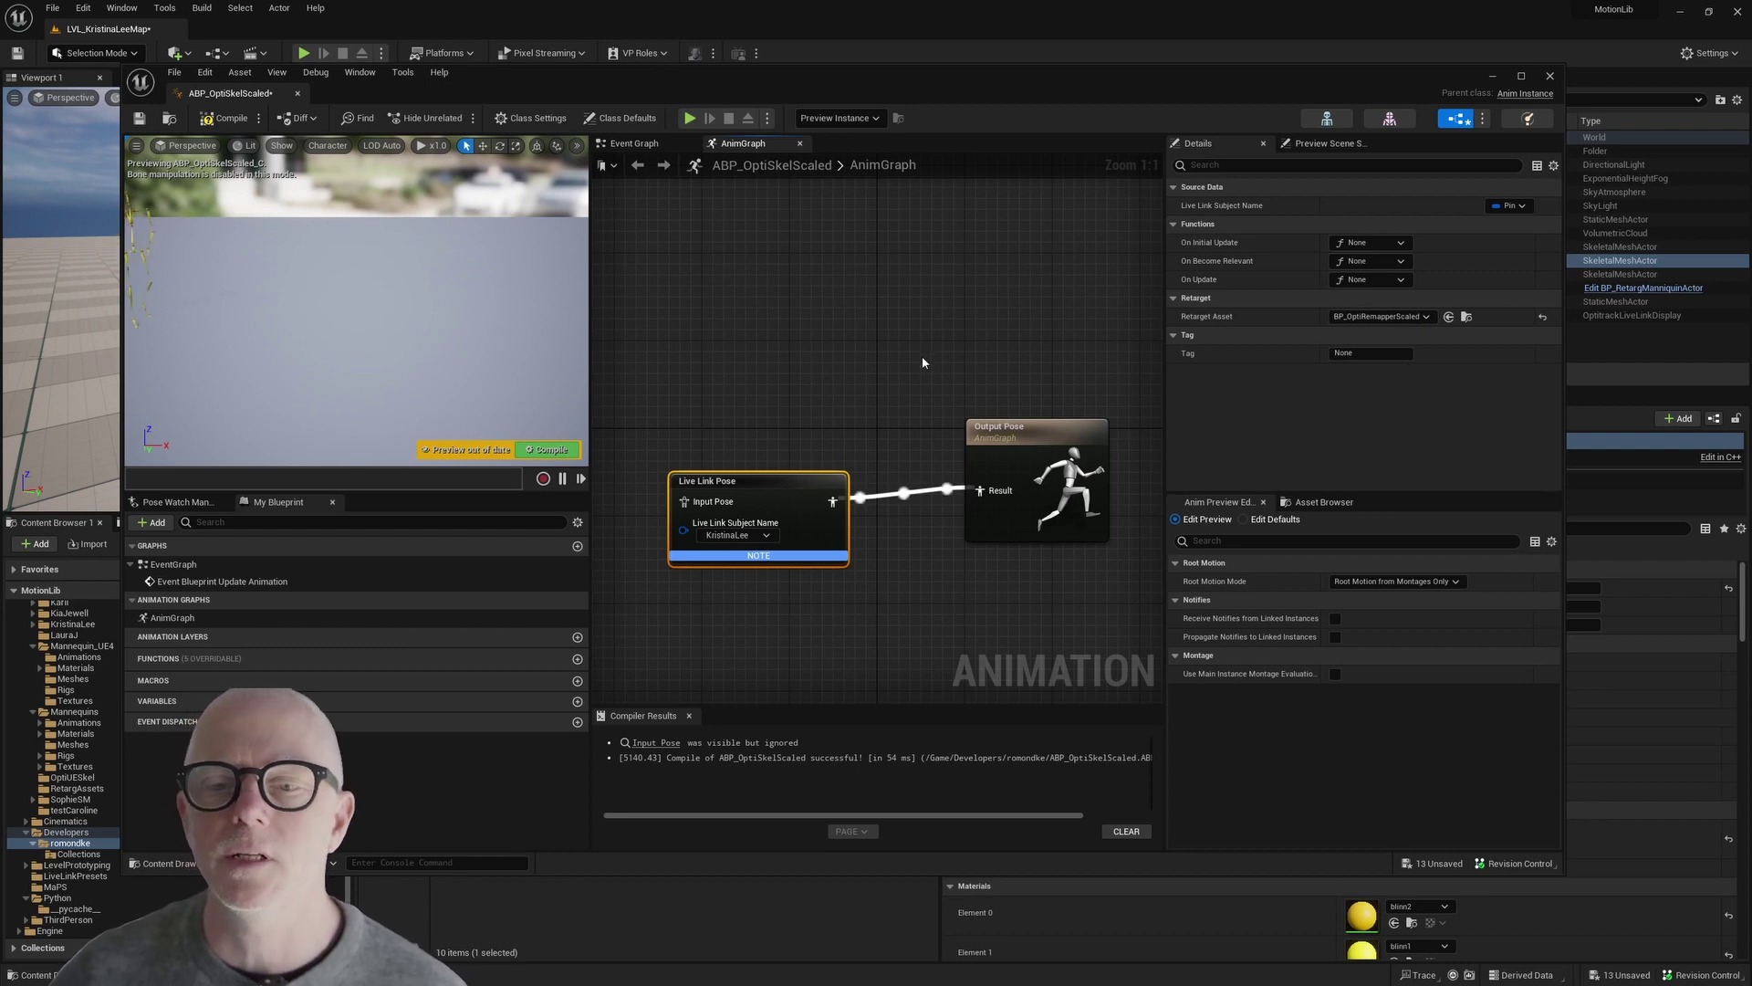
{"action": "left_click", "coordinate": [550, 450]}
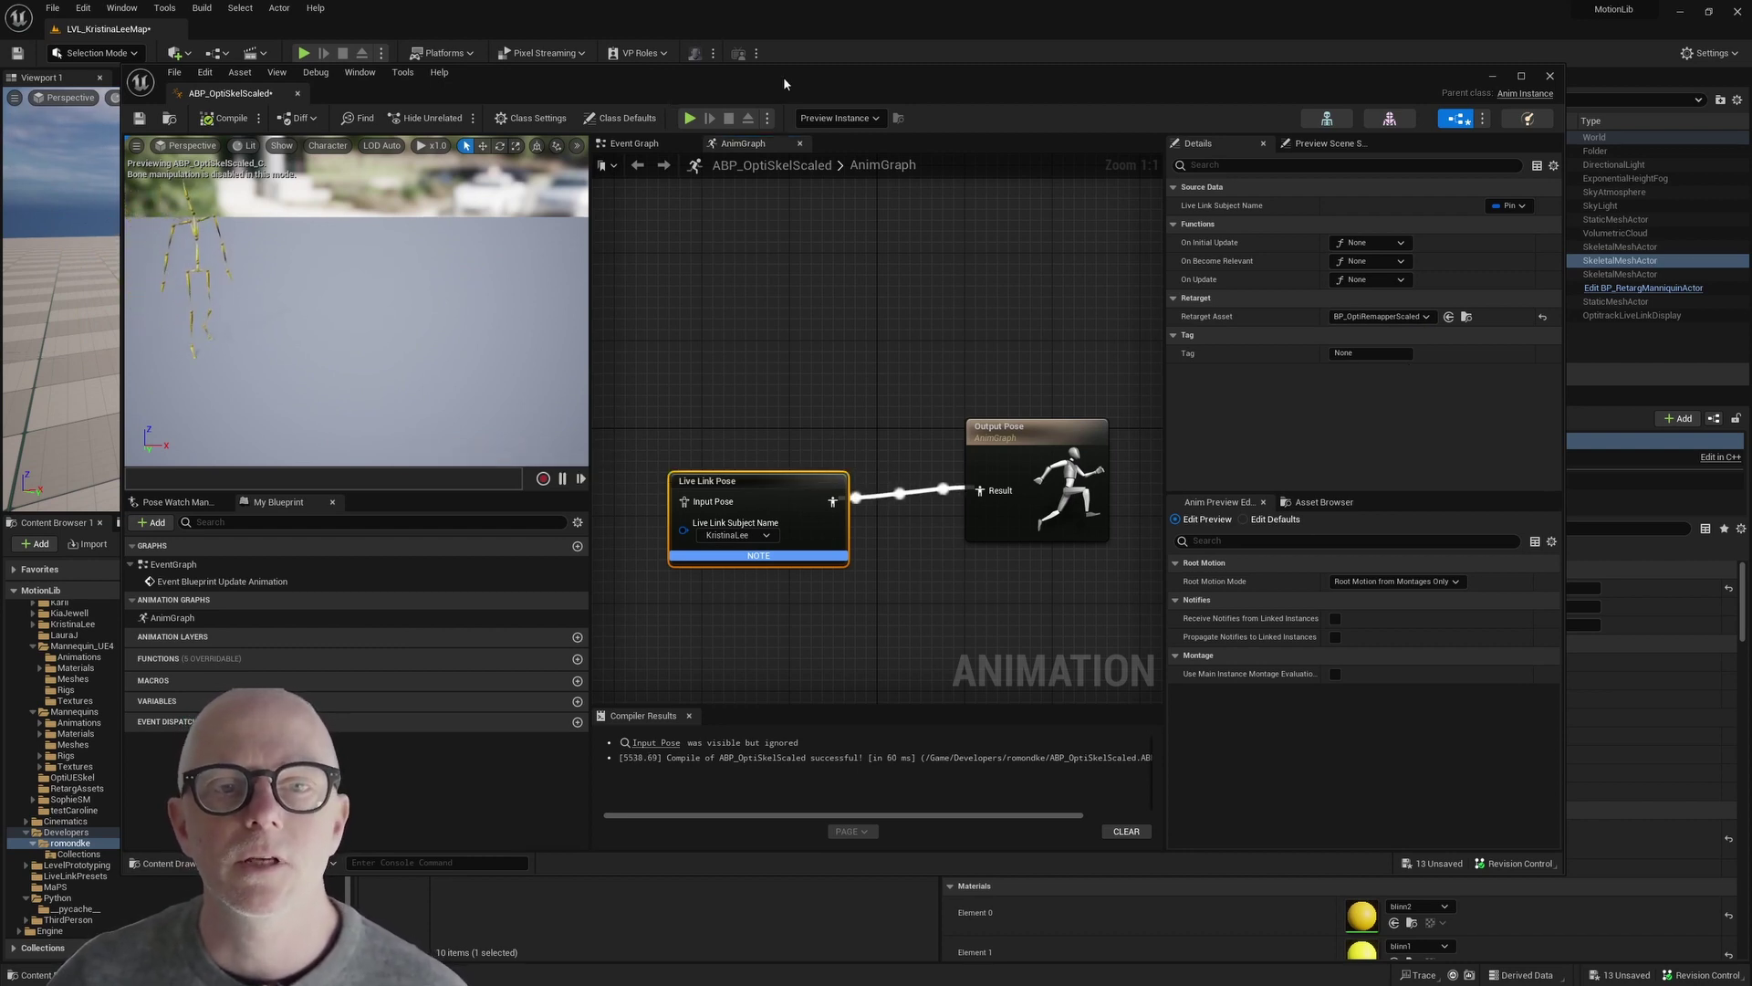
{"action": "key", "text": "alt+Tab"}
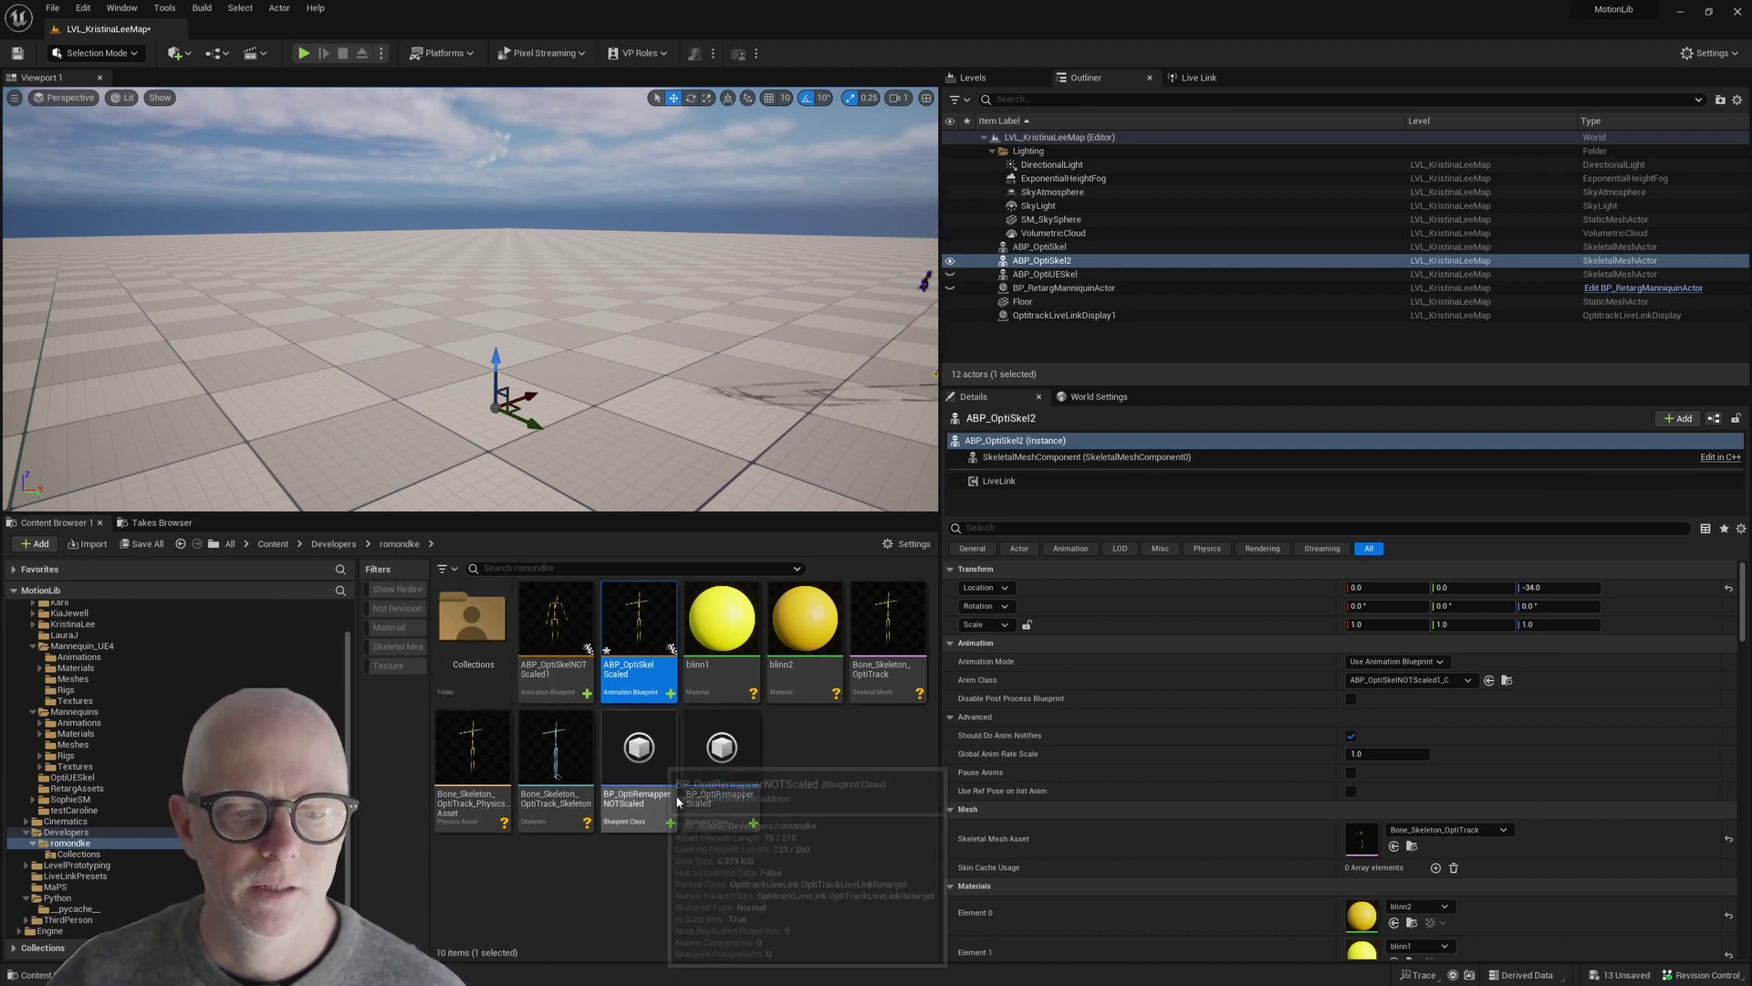
{"action": "right_click", "coordinate": [812, 759]}
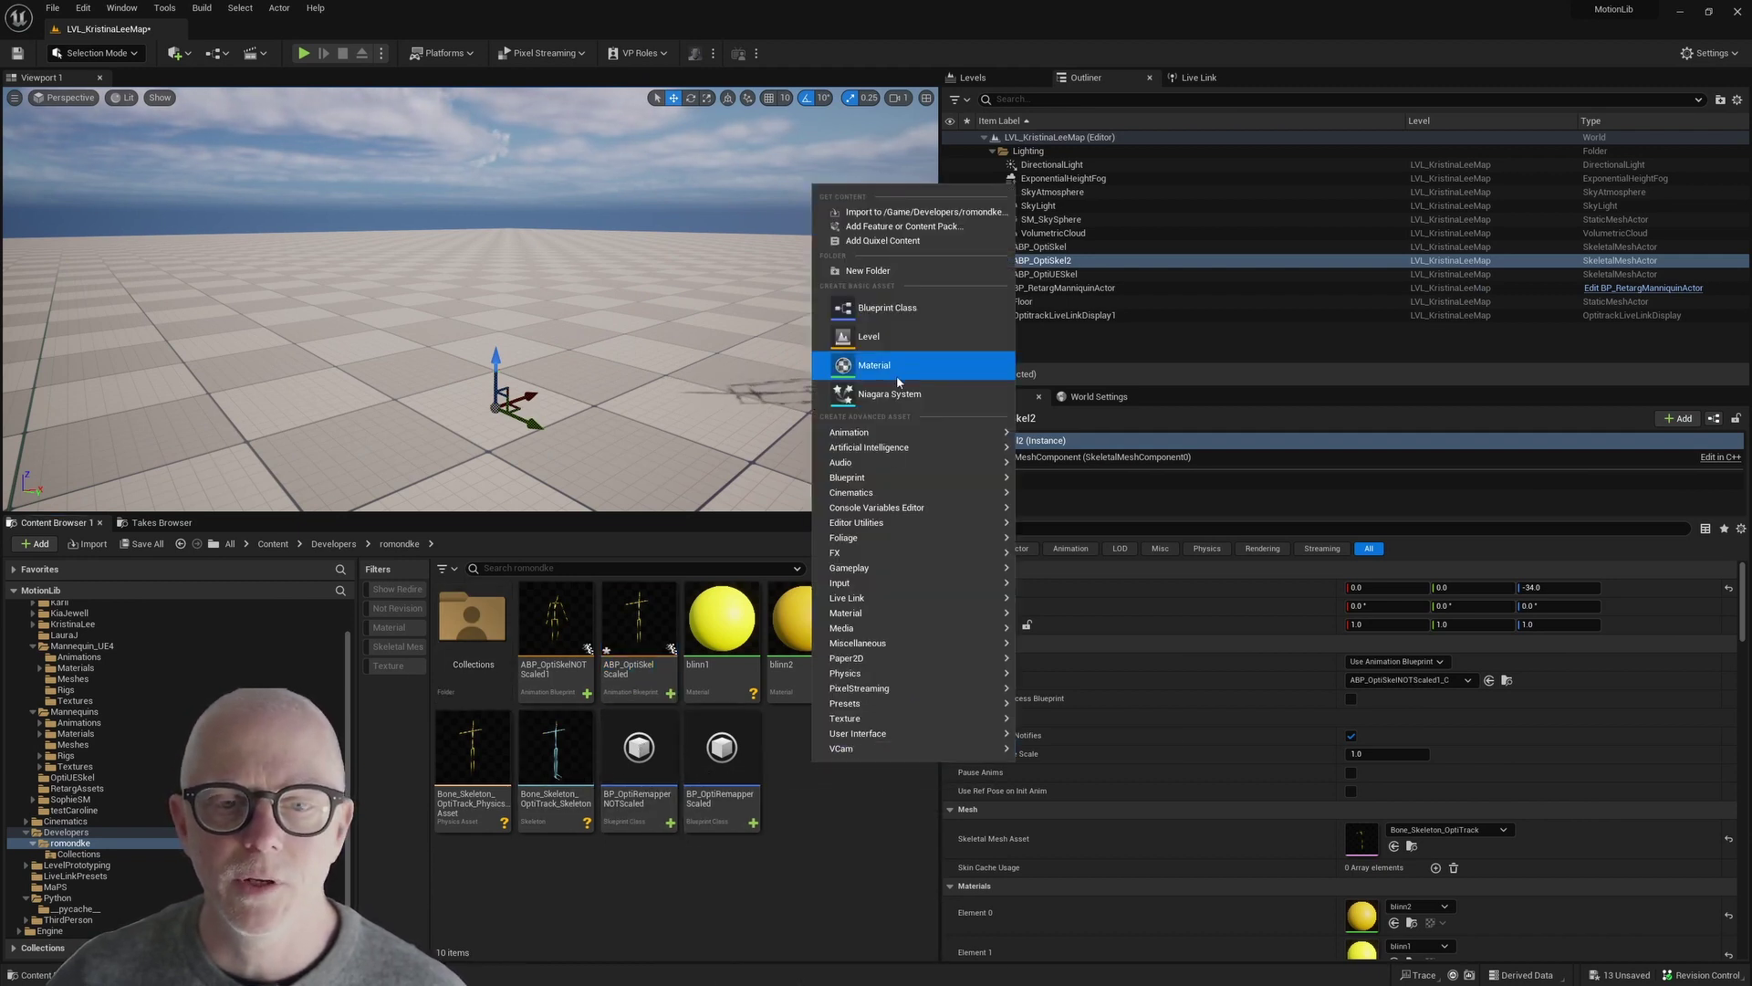
{"action": "left_click", "coordinate": [881, 306]}
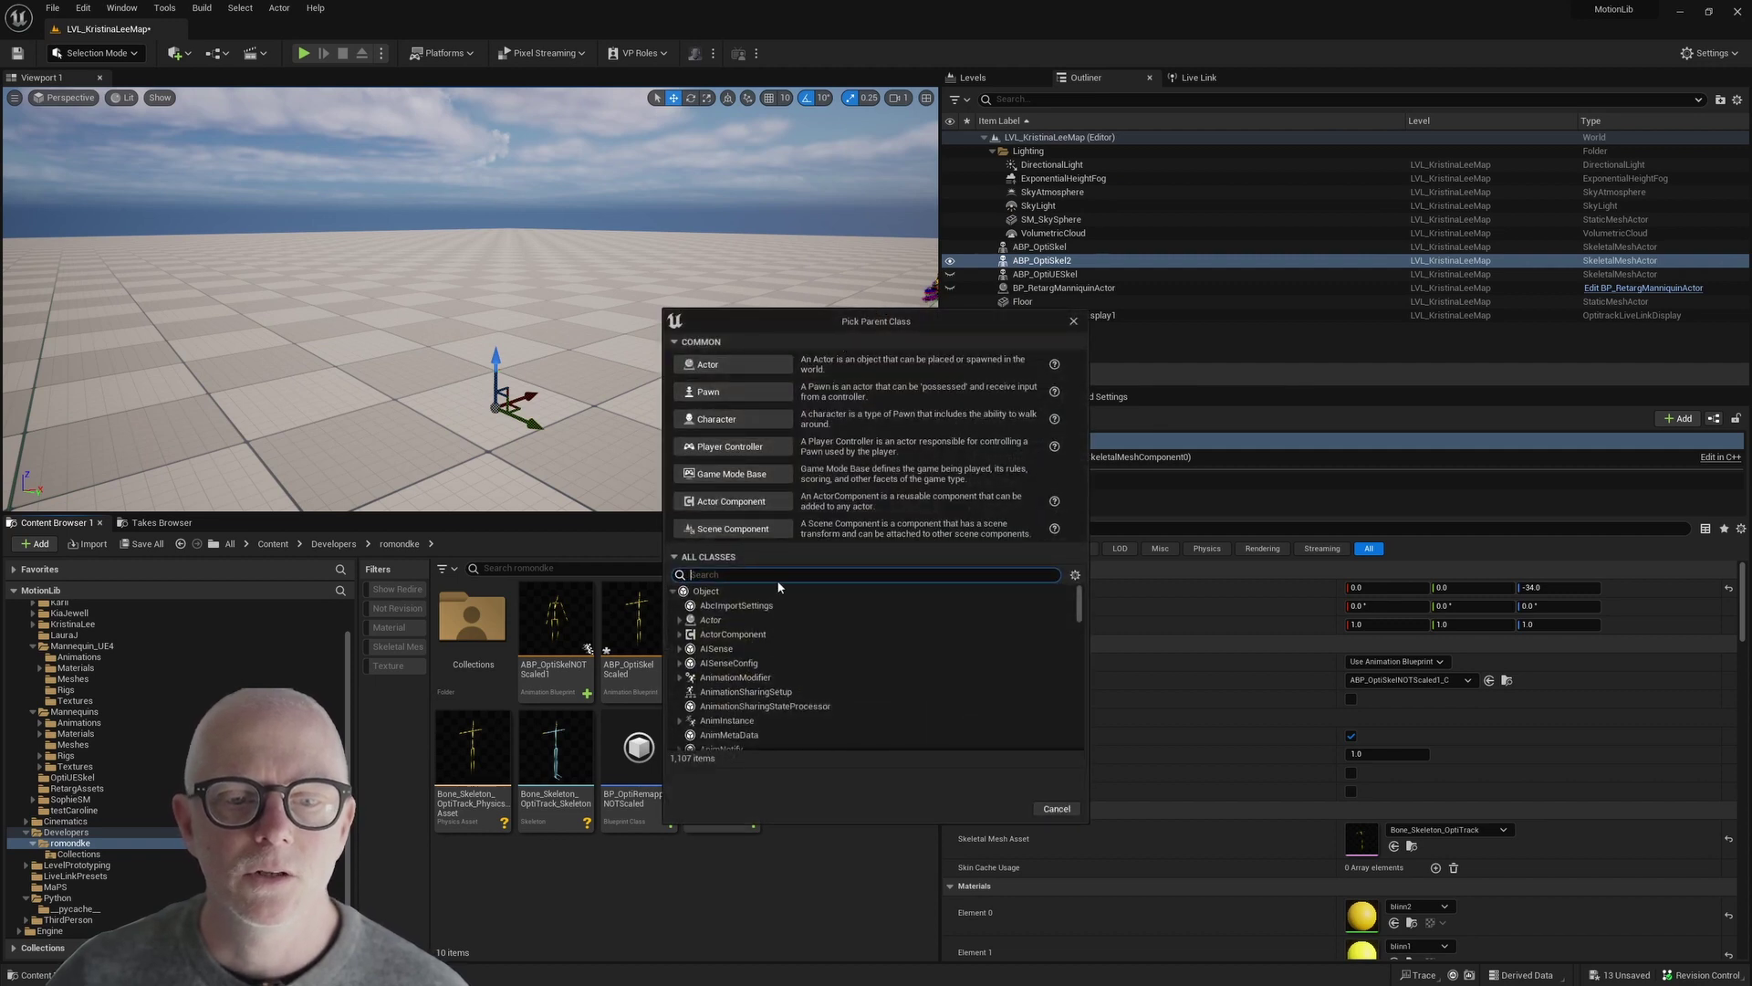
{"action": "type", "text": "OPTI"}
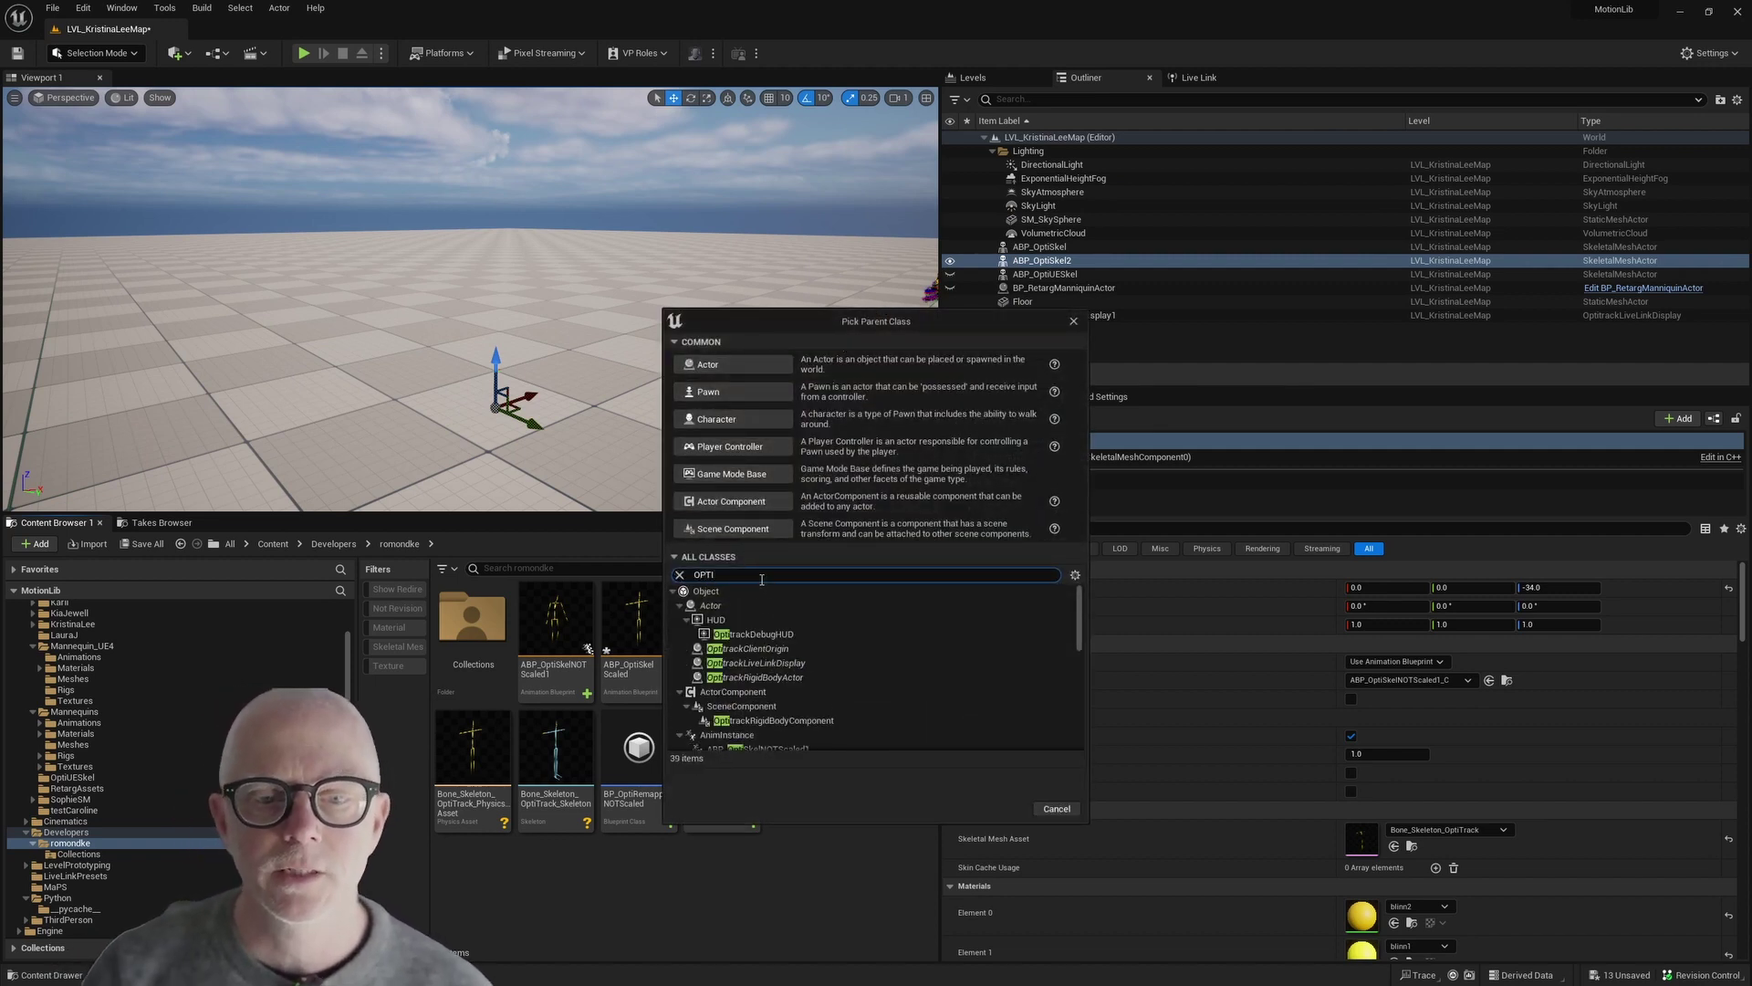
{"action": "scroll", "coordinate": [793, 702], "scroll_direction": "down", "scroll_amount": 1}
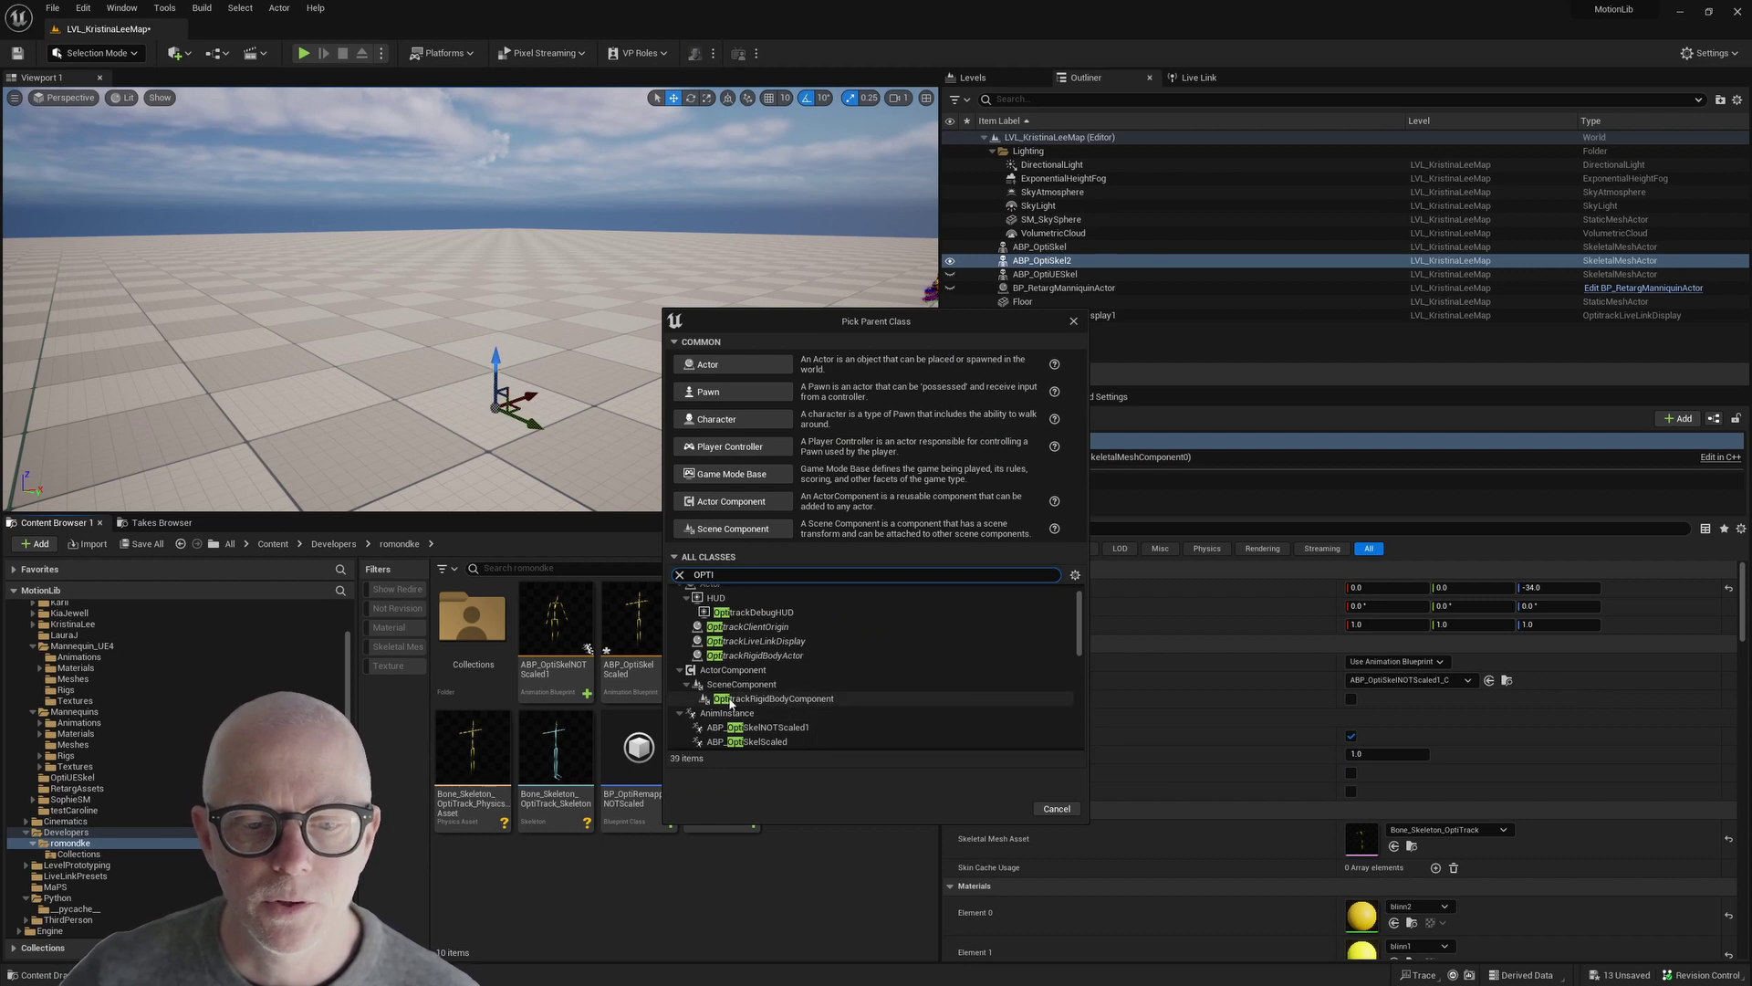
{"action": "scroll", "coordinate": [801, 732], "scroll_direction": "down", "scroll_amount": 2}
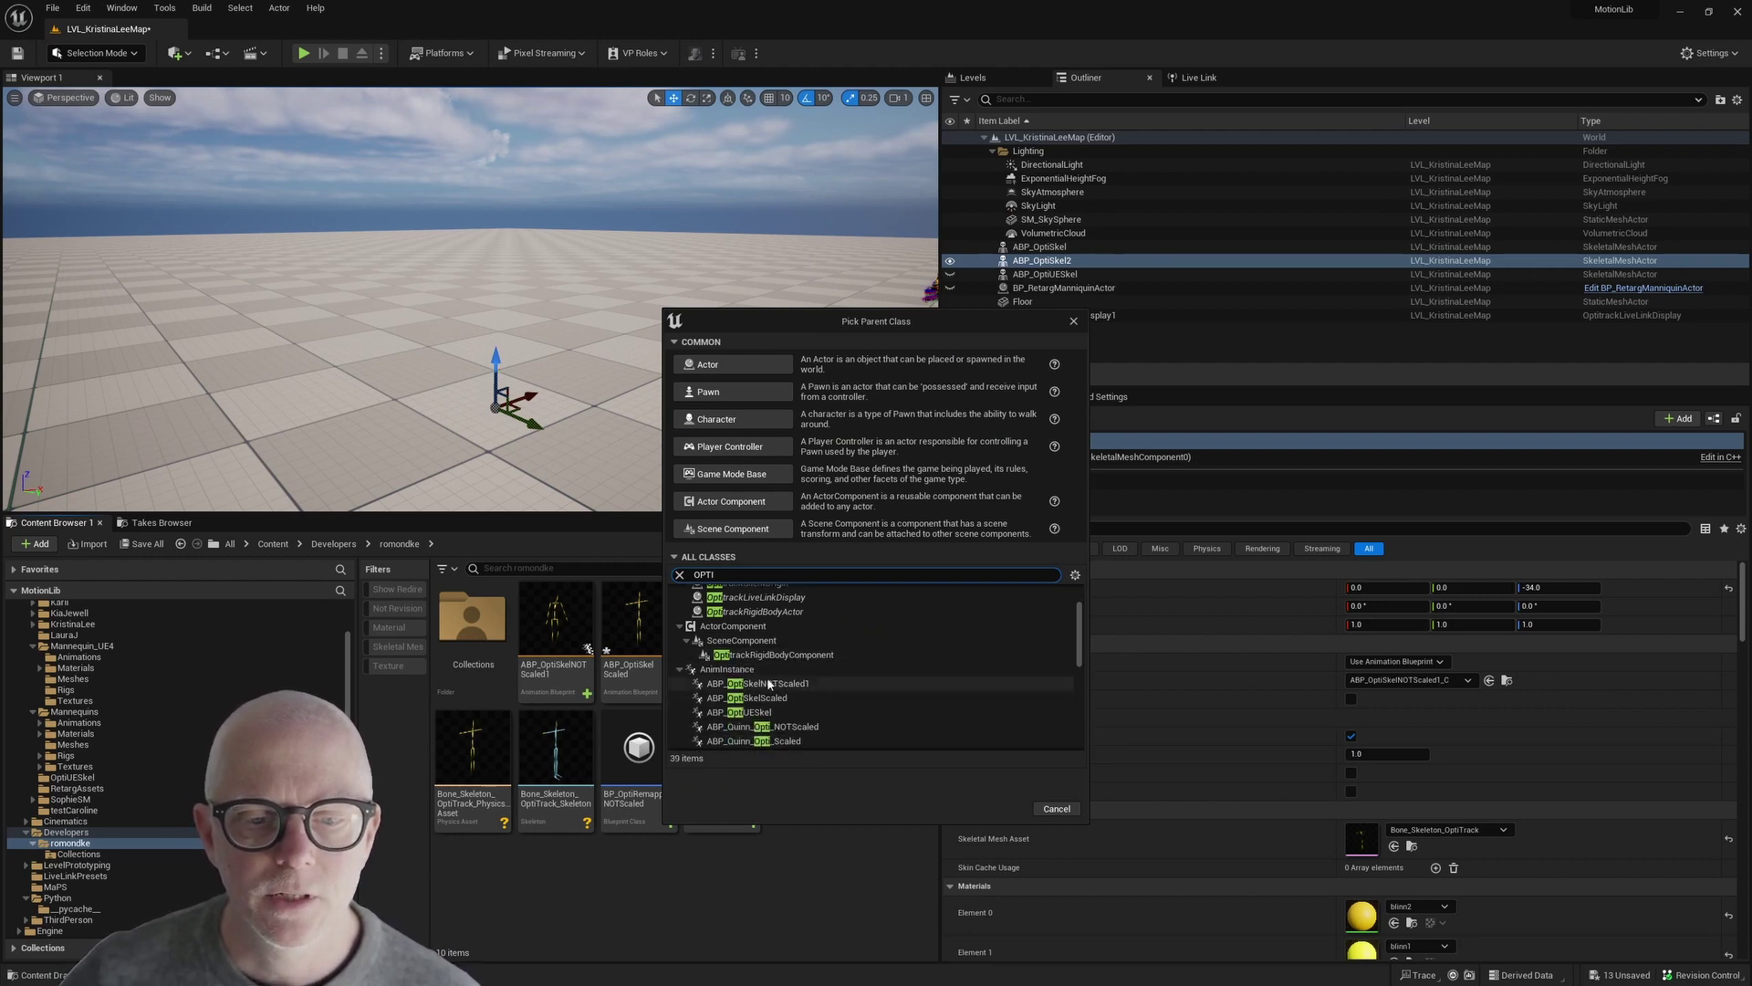
{"action": "scroll", "coordinate": [912, 711], "scroll_direction": "down", "scroll_amount": 5}
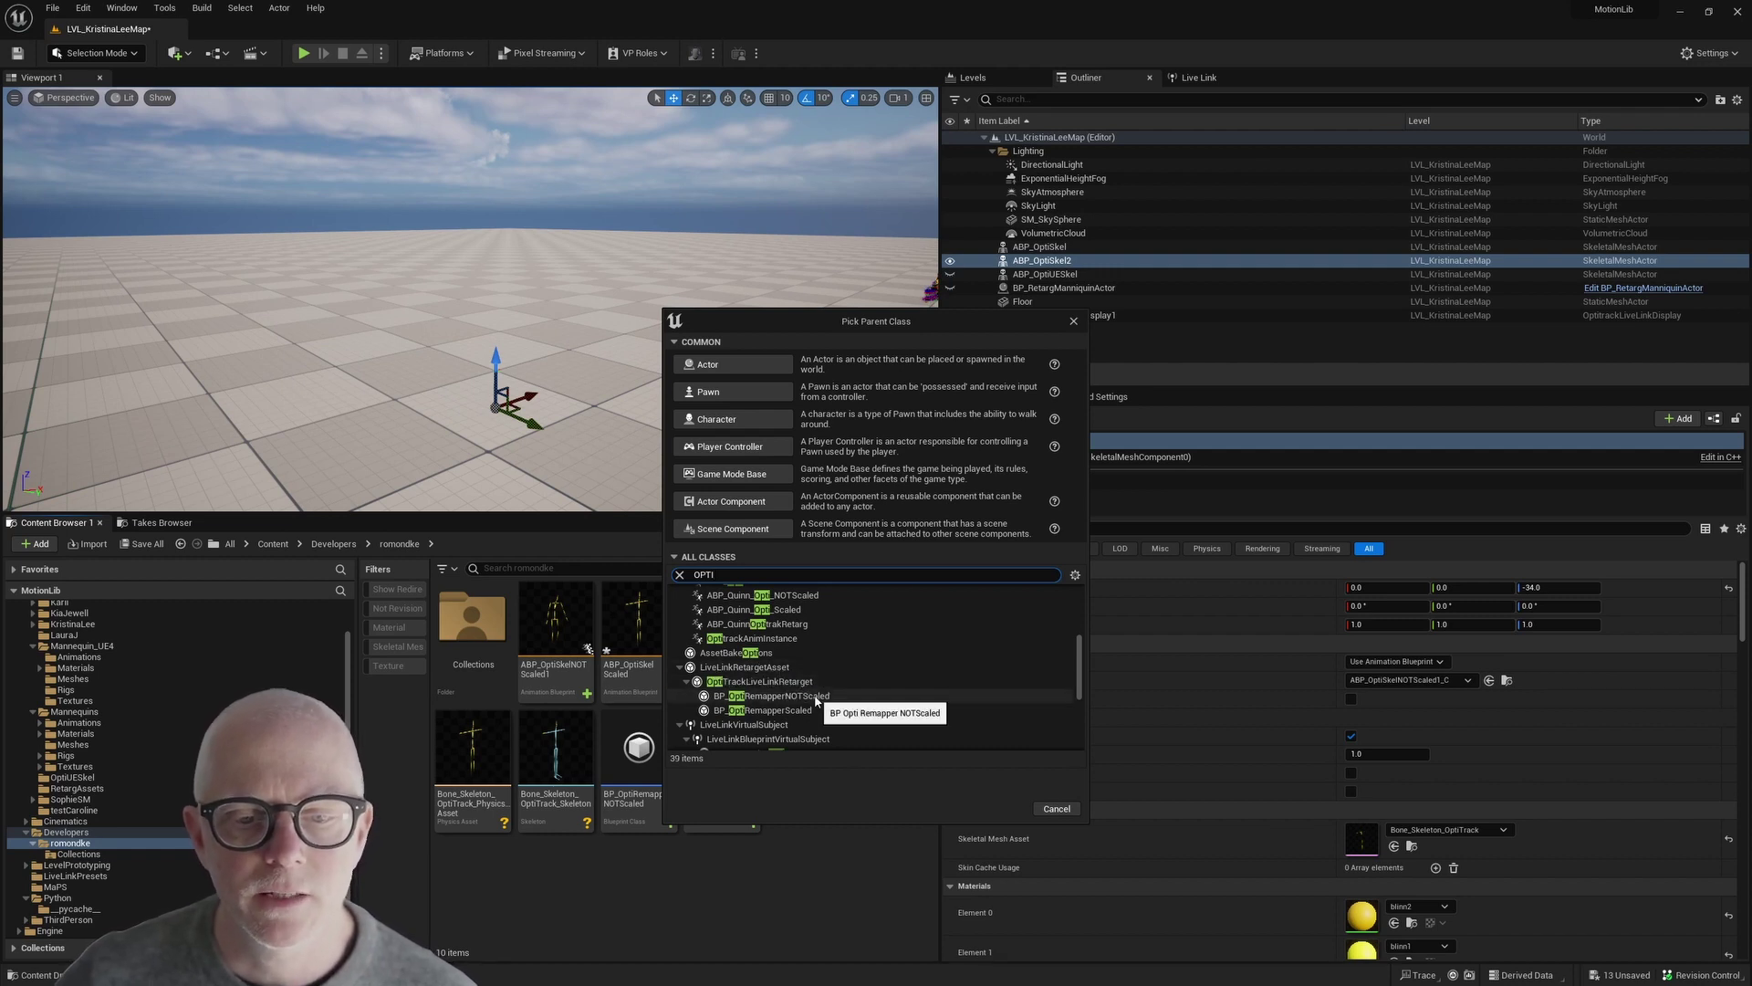
{"action": "left_click", "coordinate": [763, 683]}
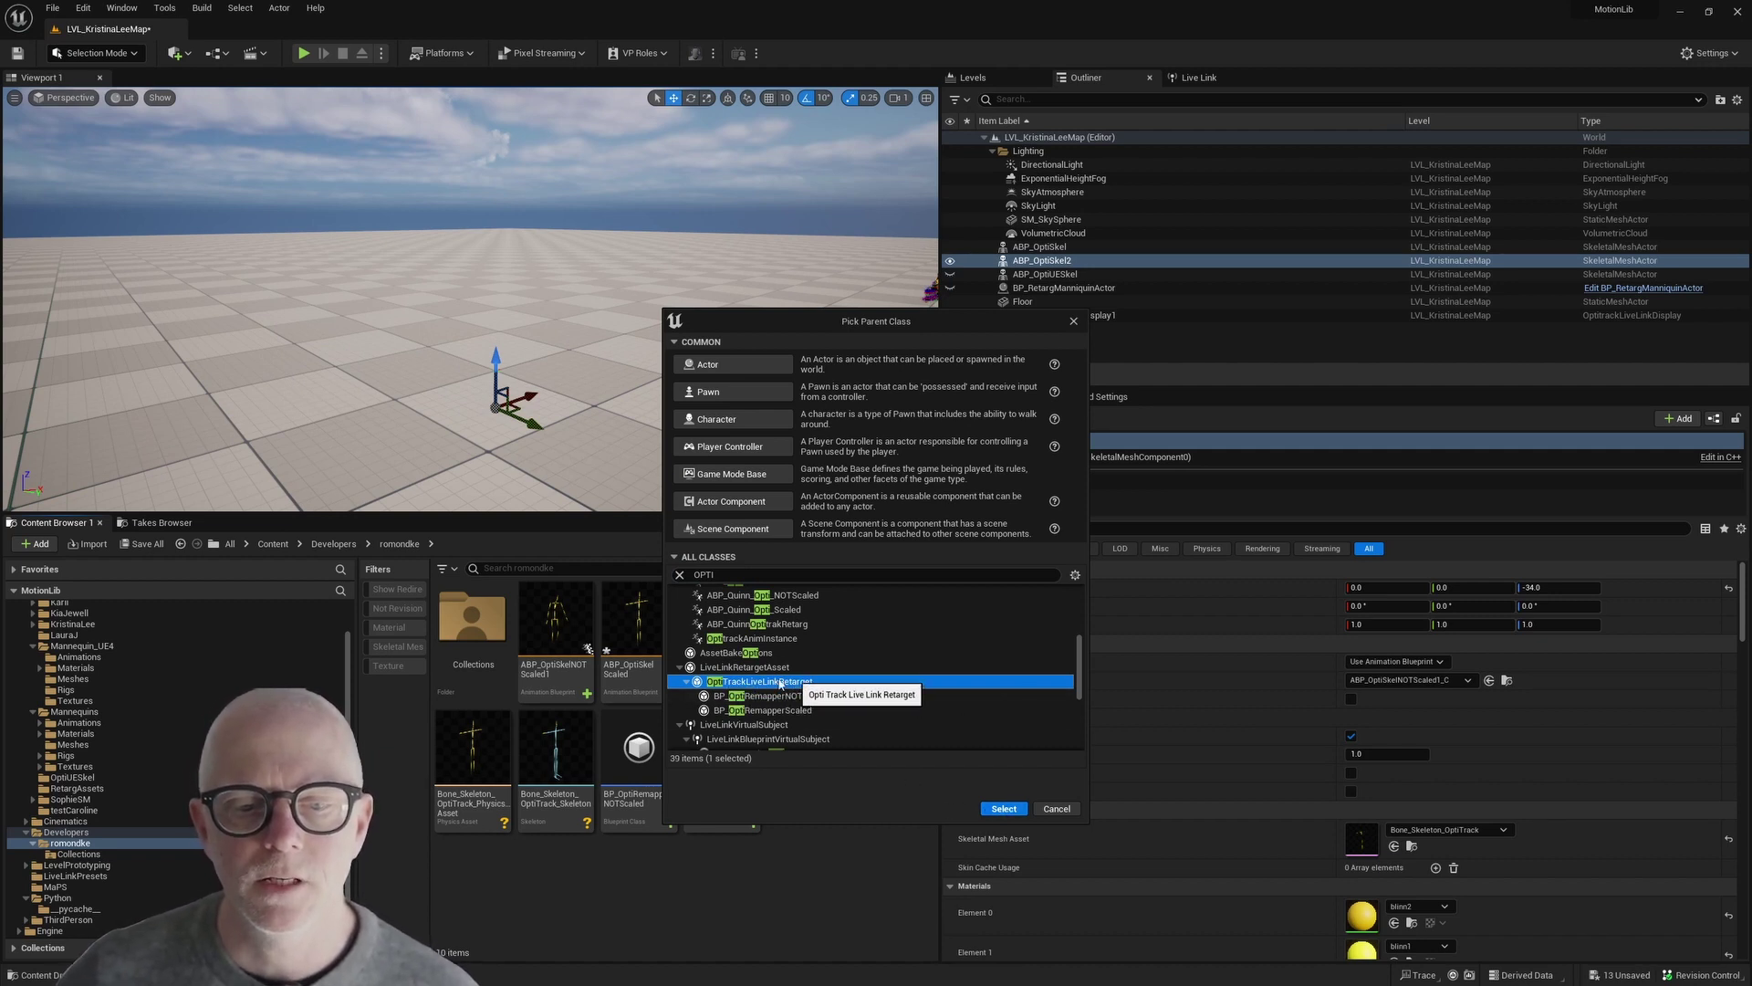
{"action": "left_click", "coordinate": [1004, 809]}
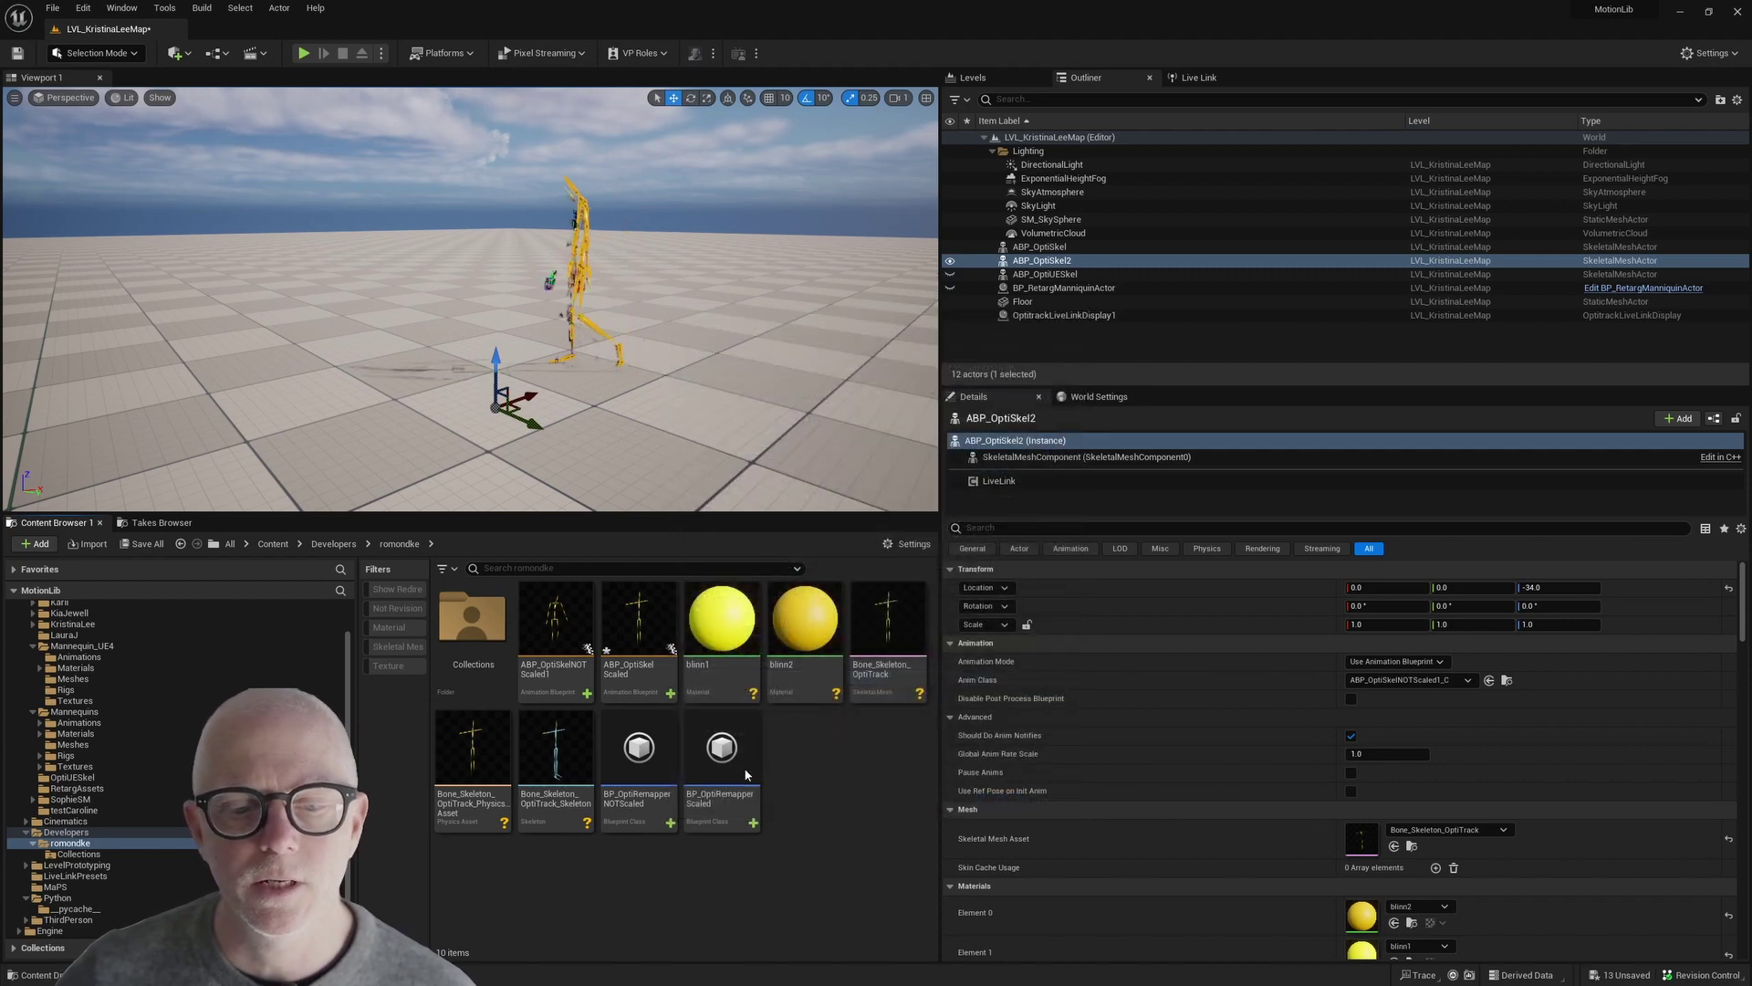
Open BP_OptiRemapperScaled and scroll its bone-name mappings down to Scale Bones and rotation offsets.
{"action": "left_click", "coordinate": [721, 753]}
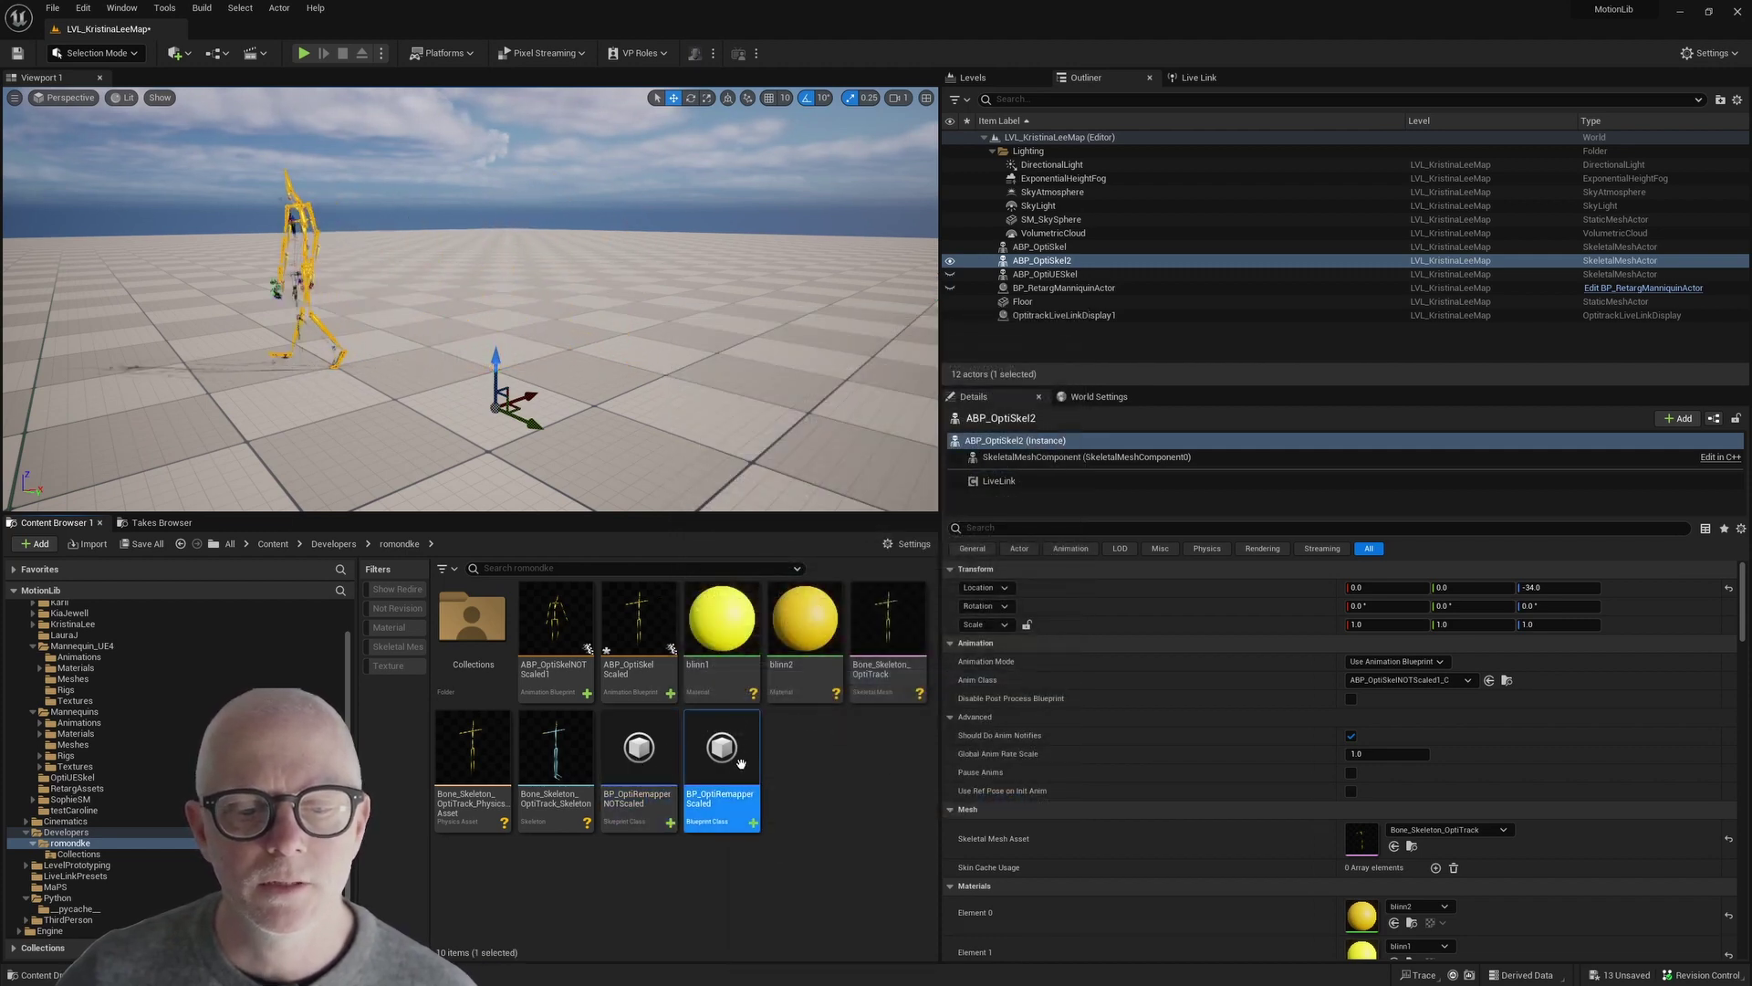
{"action": "double_click", "coordinate": [721, 753]}
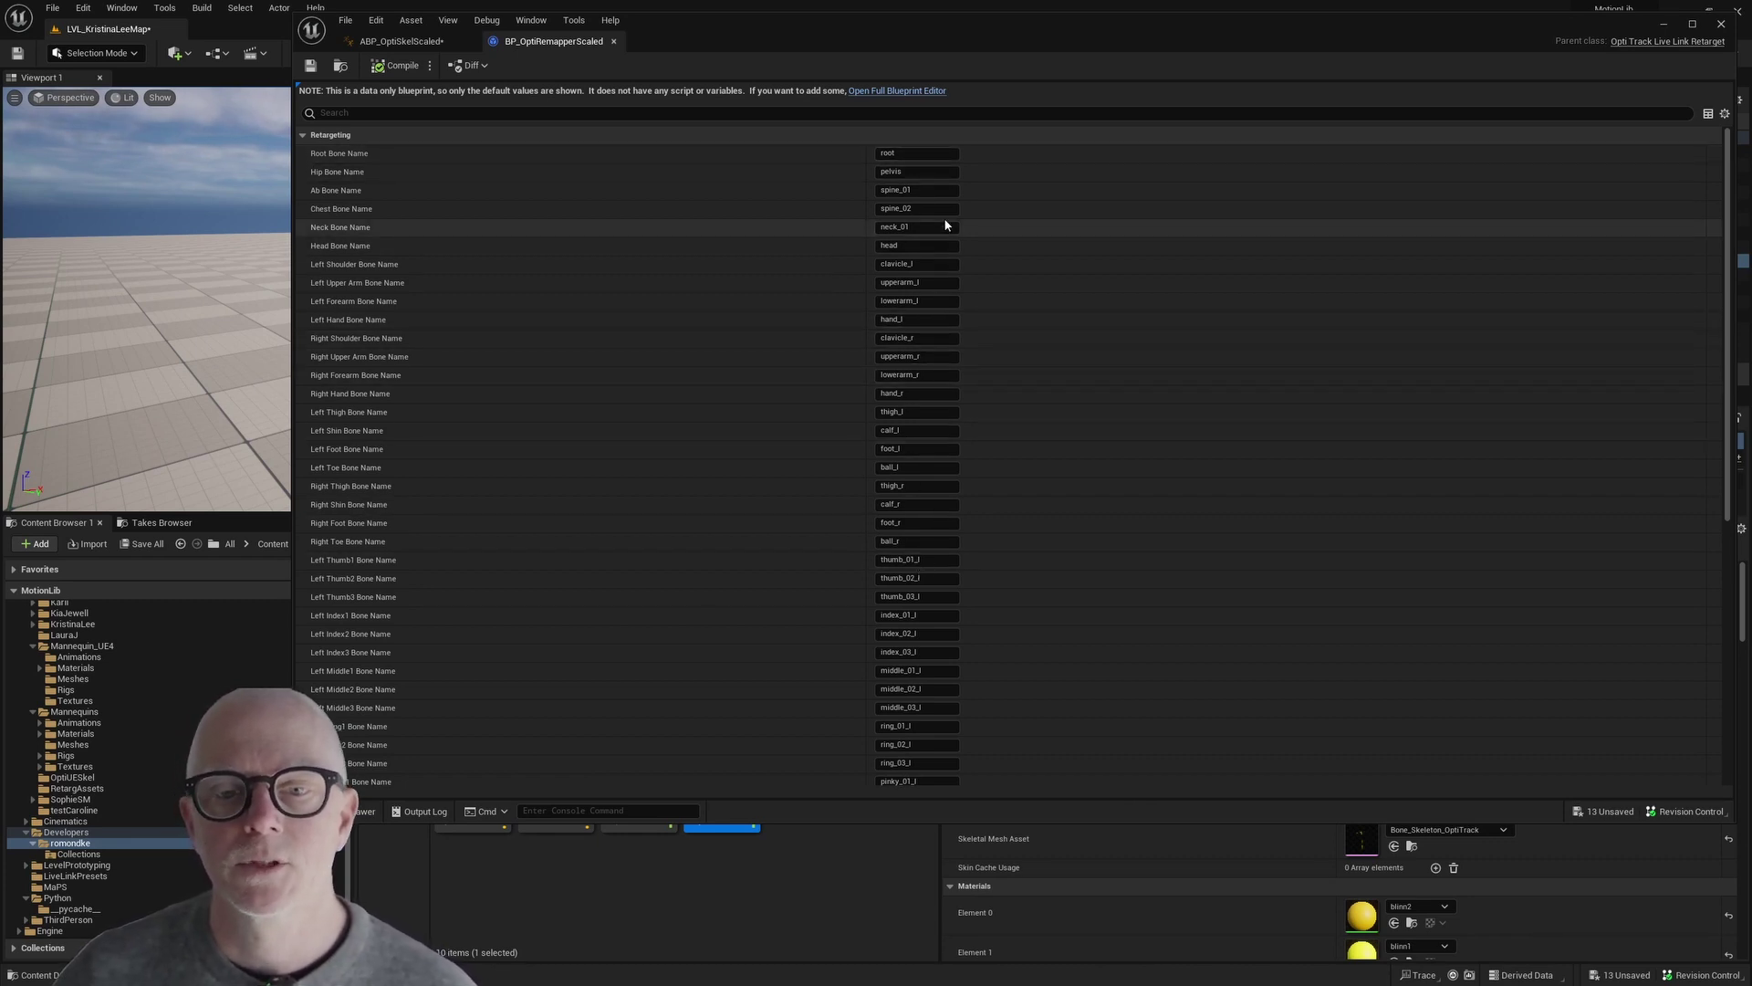
{"action": "scroll", "coordinate": [962, 352], "scroll_direction": "down", "scroll_amount": 6}
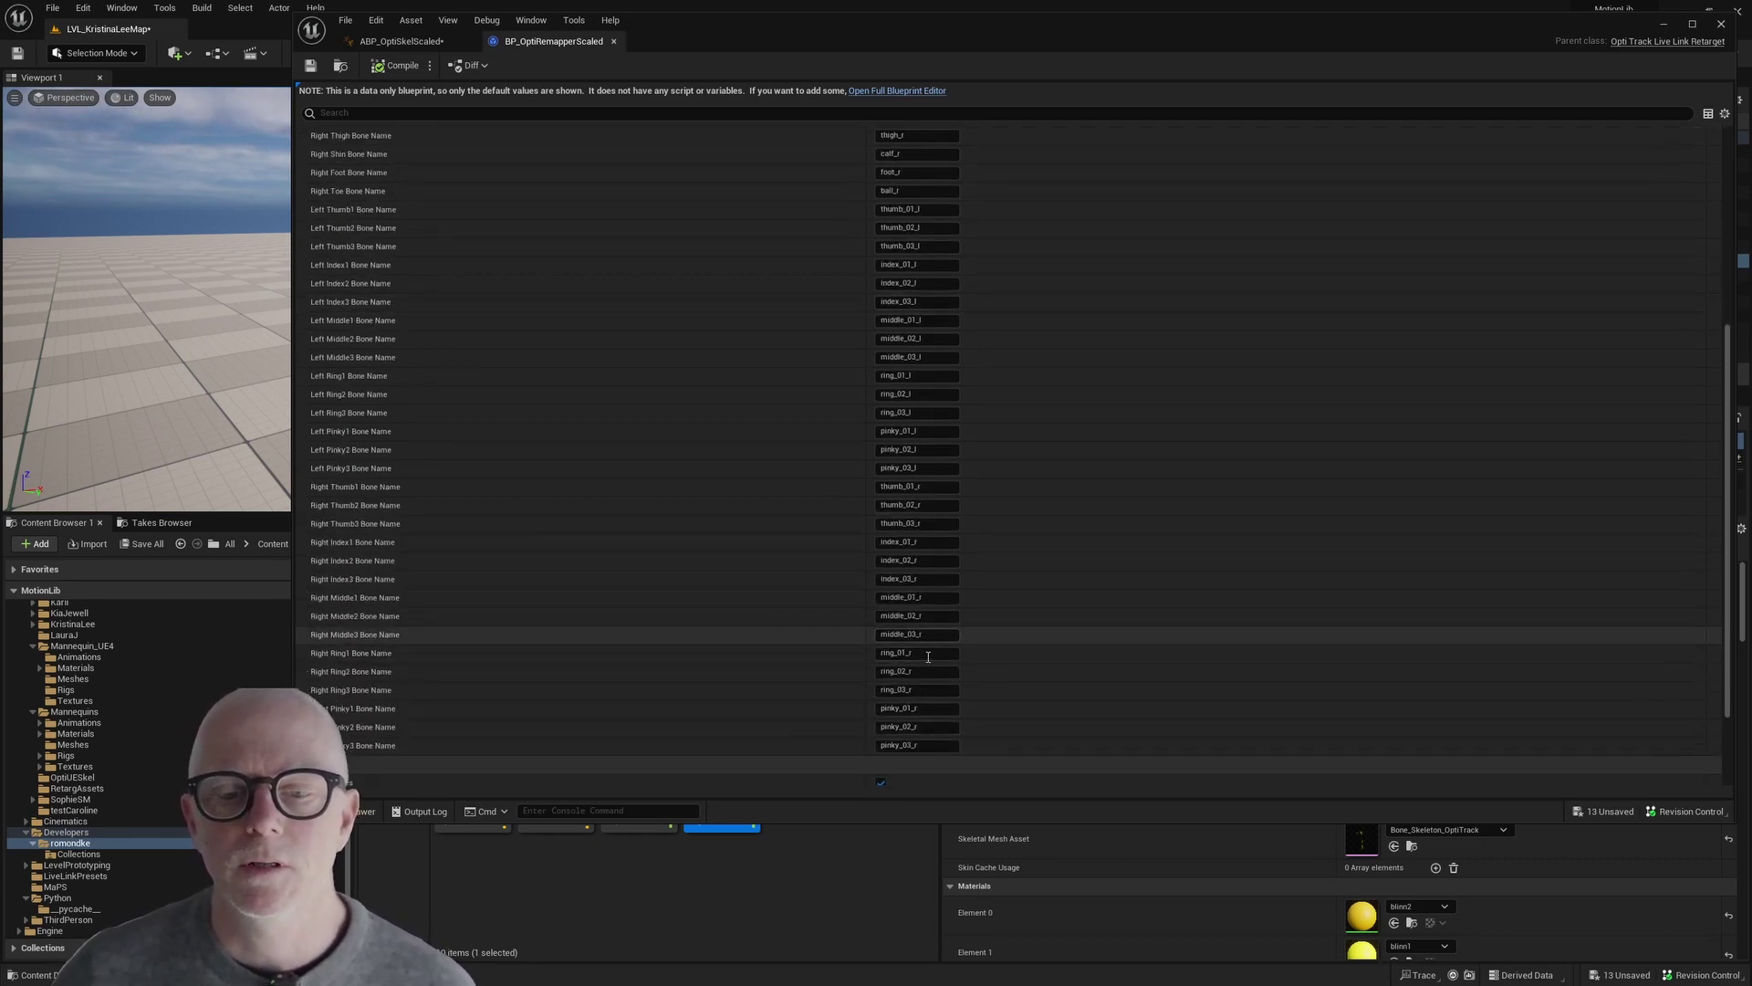
{"action": "scroll", "coordinate": [927, 655], "scroll_direction": "down", "scroll_amount": 3}
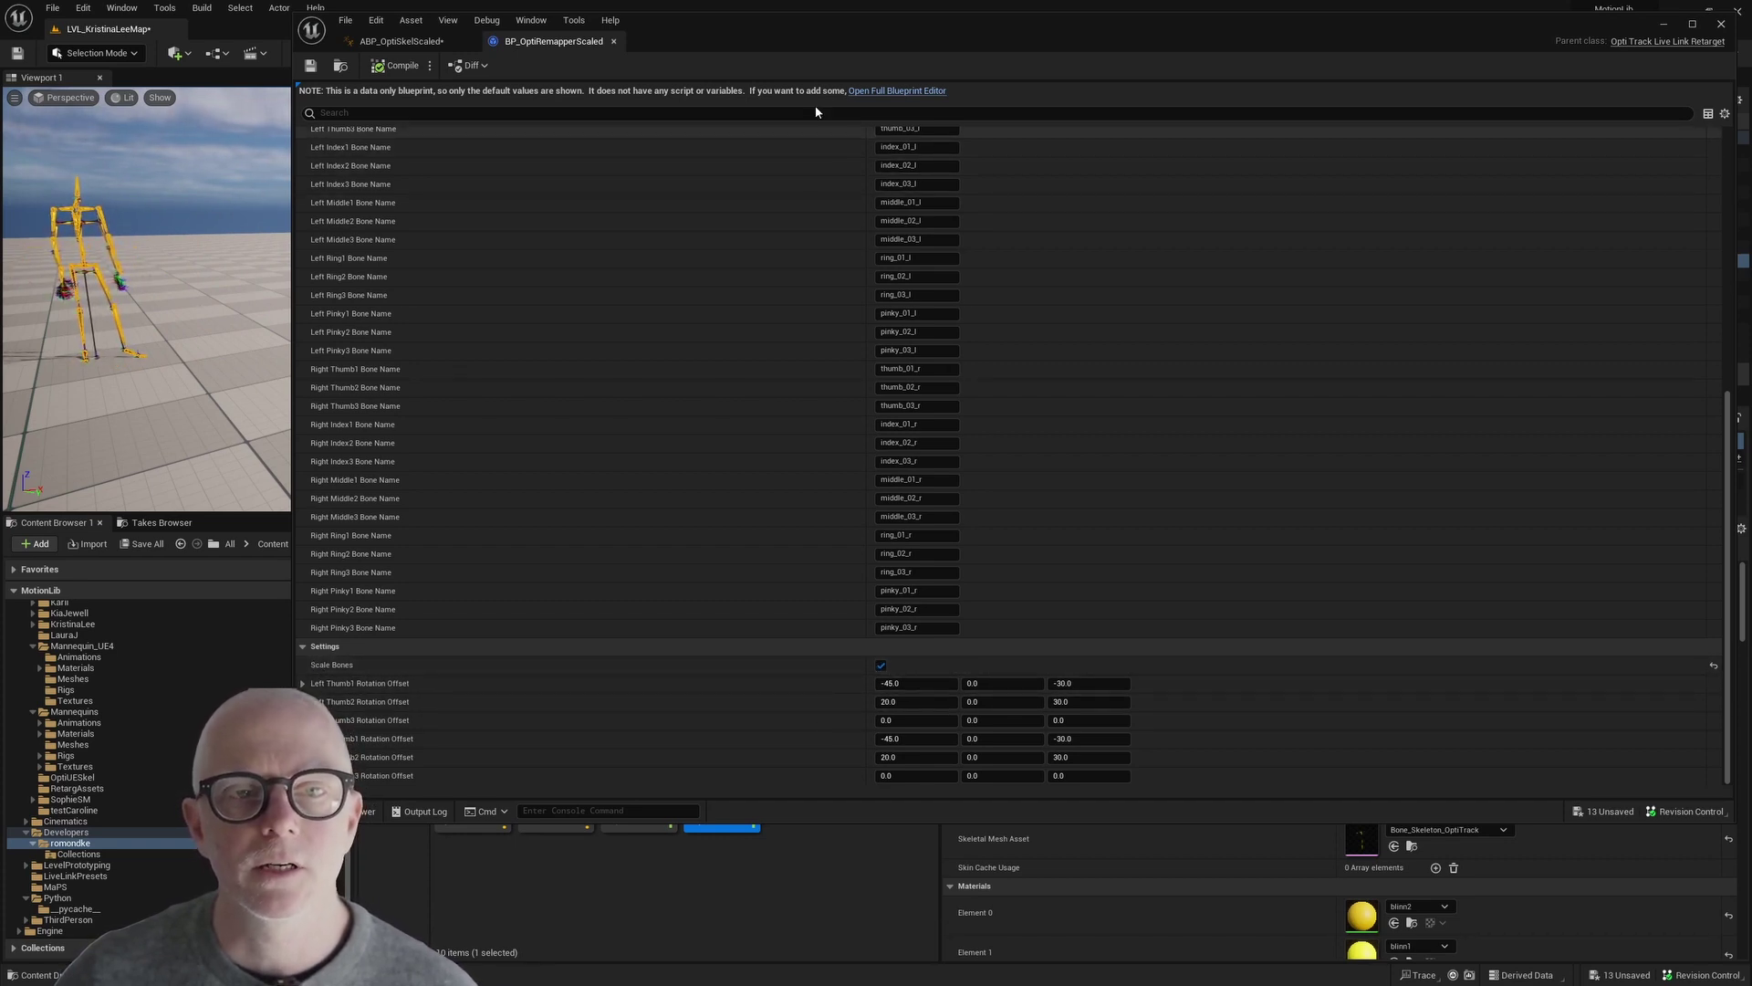
{"action": "left_click_drag", "start_coordinate": [730, 40], "coordinate": [1246, 51]}
Open BP_OptiRemapperNOTScaled, then show ABP_OptiSkelScaled's Live Link Pose retarget asset.
{"action": "double_click", "coordinate": [639, 749]}
{"action": "scroll", "coordinate": [1622, 450], "scroll_direction": "down", "scroll_amount": 8}
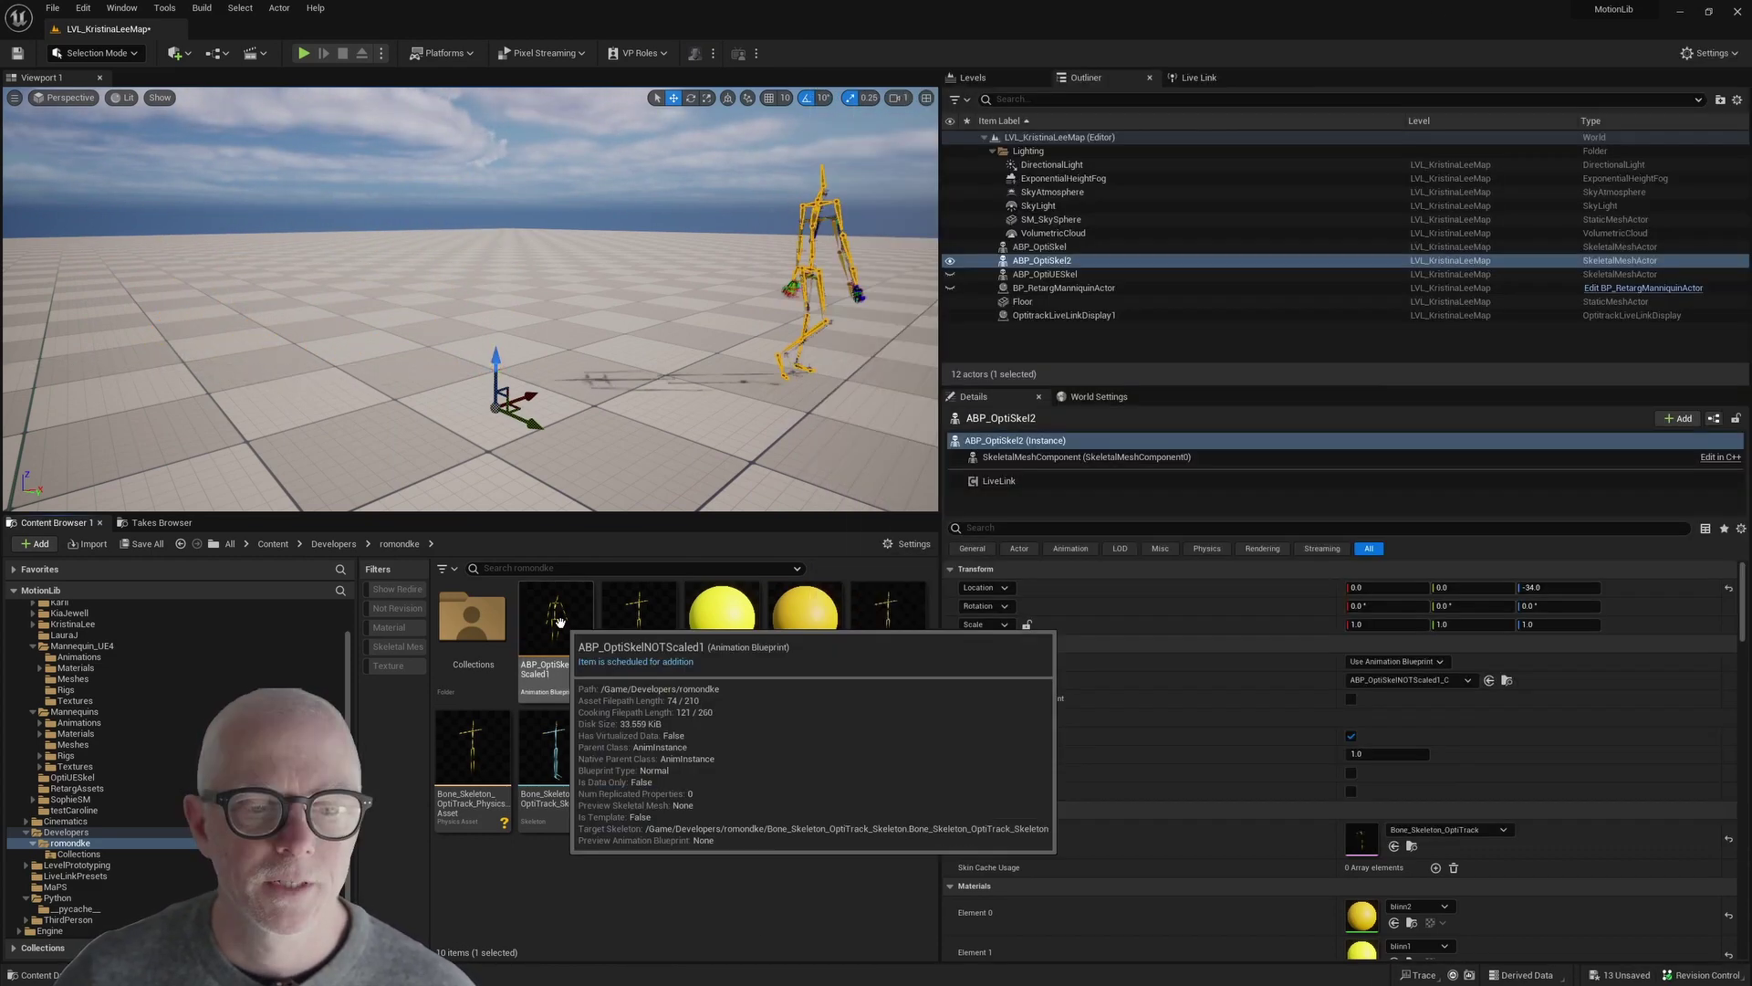
{"action": "left_click", "coordinate": [556, 620]}
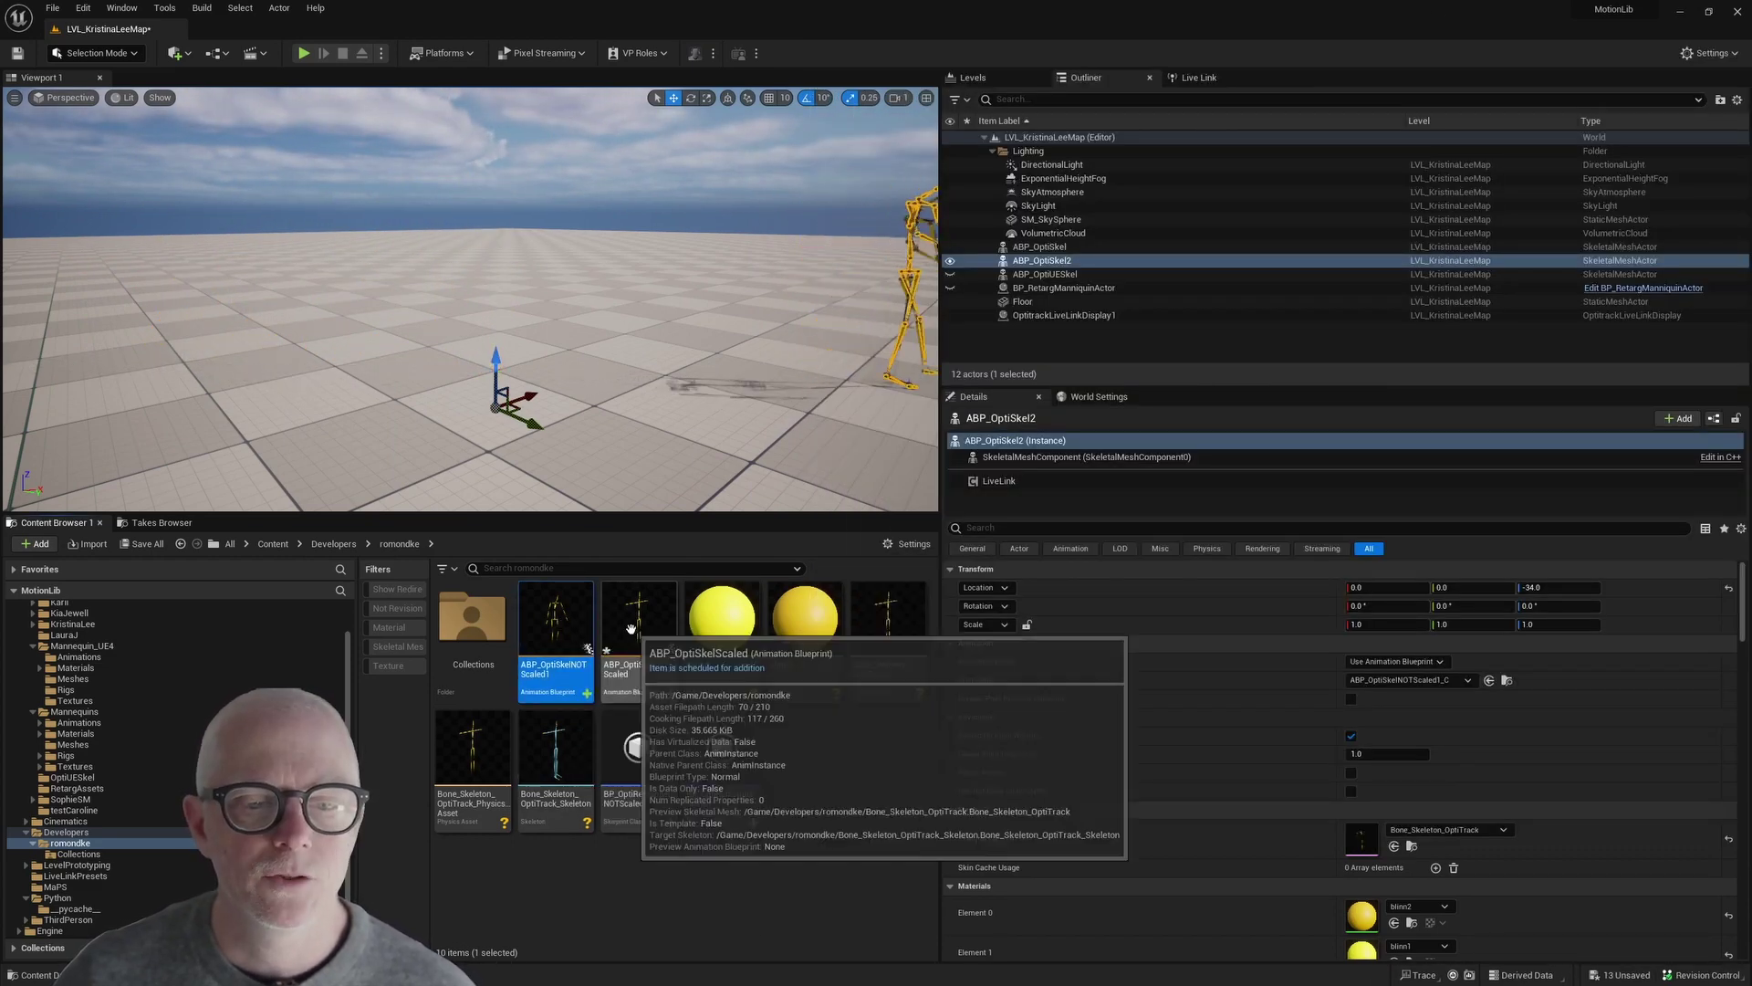
{"action": "left_click", "coordinate": [636, 636]}
{"action": "double_click", "coordinate": [636, 641]}
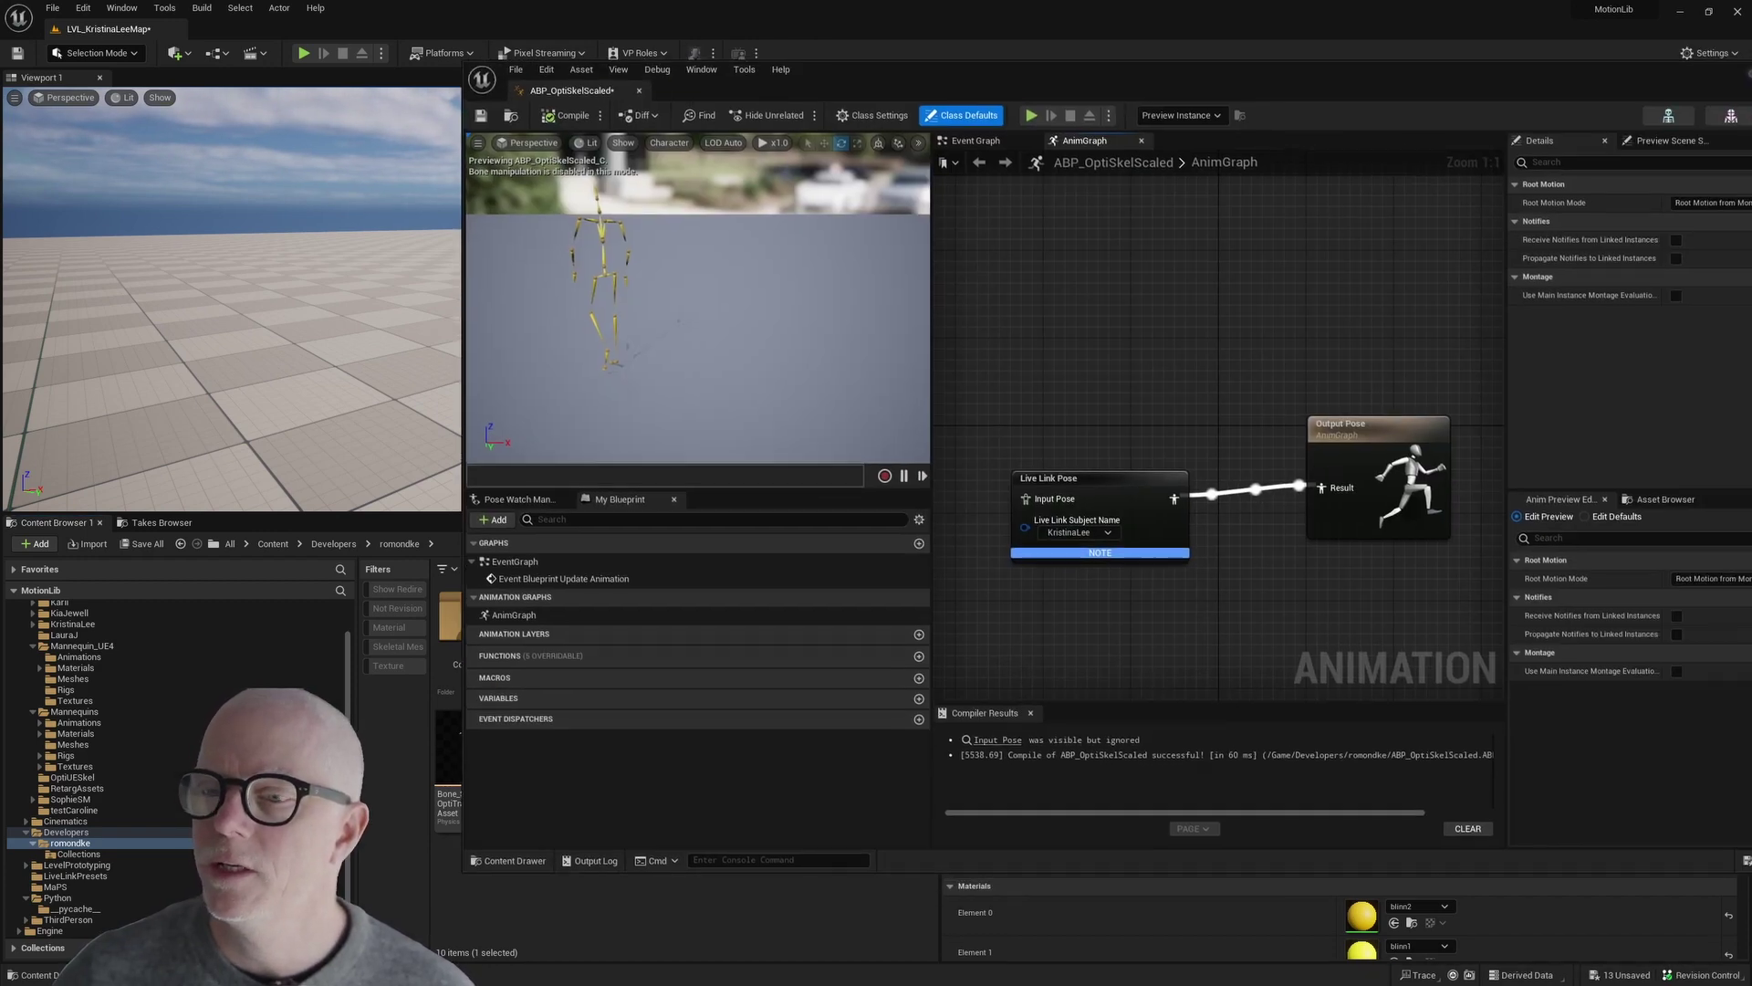
{"action": "left_click", "coordinate": [1086, 463]}
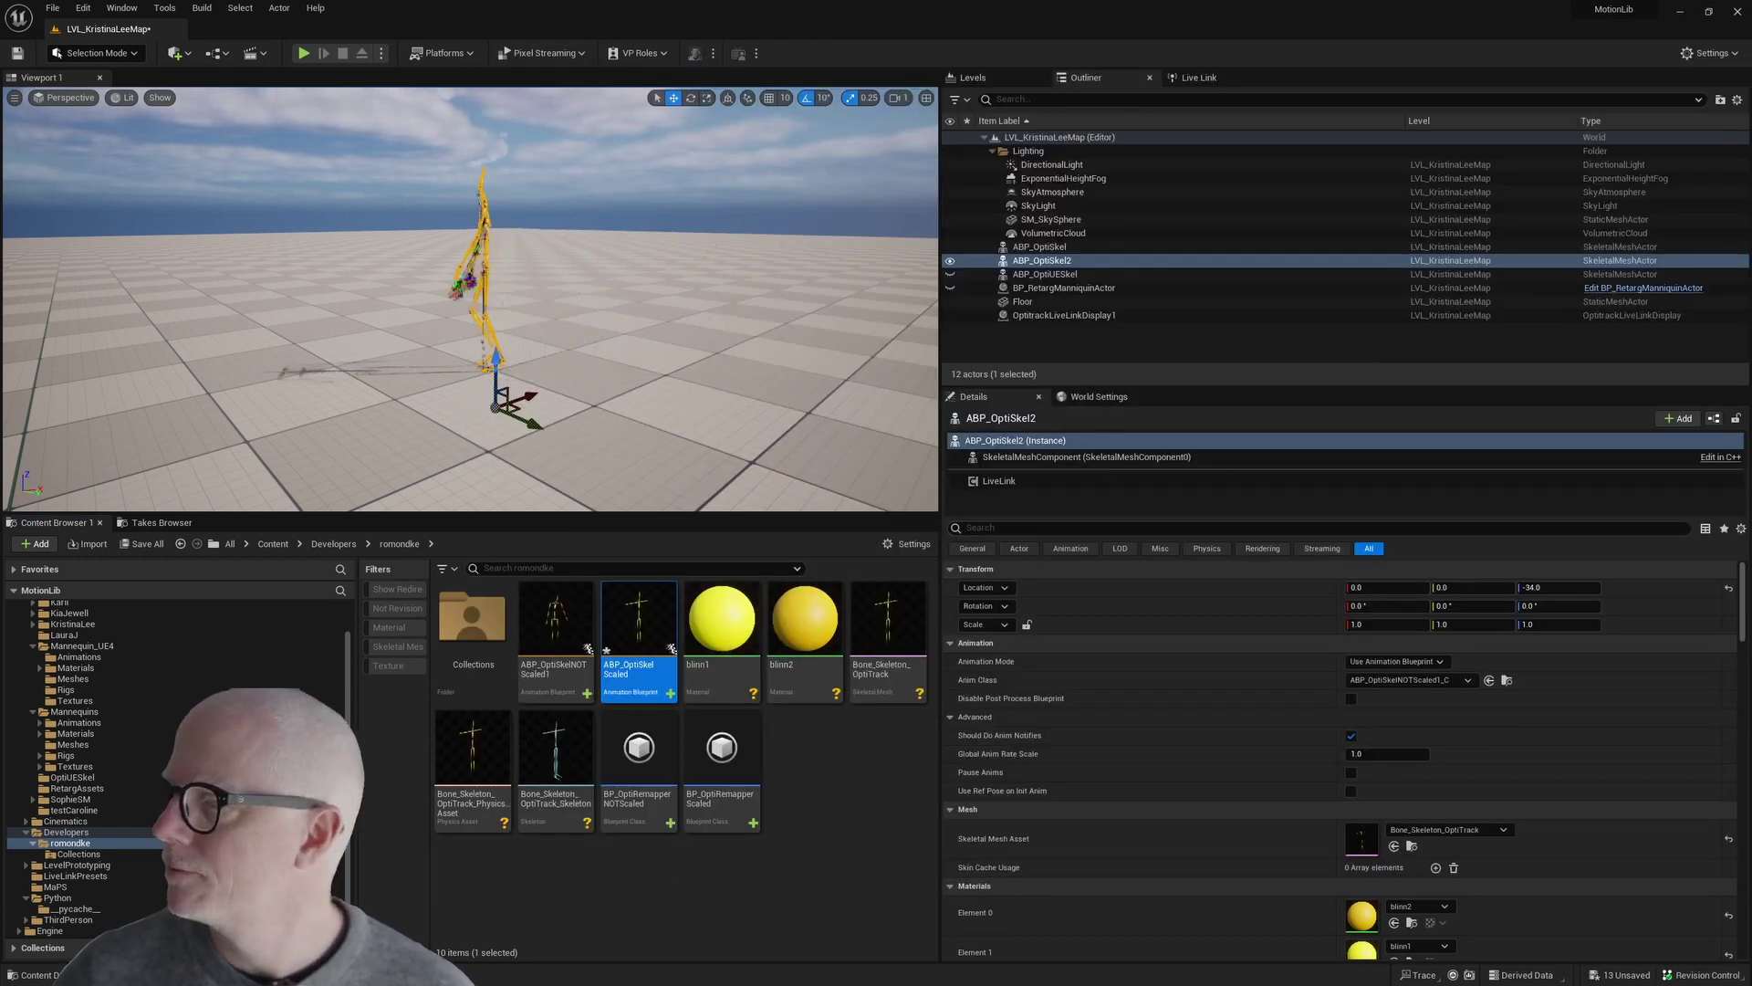
{"action": "key", "text": "alt+Tab"}
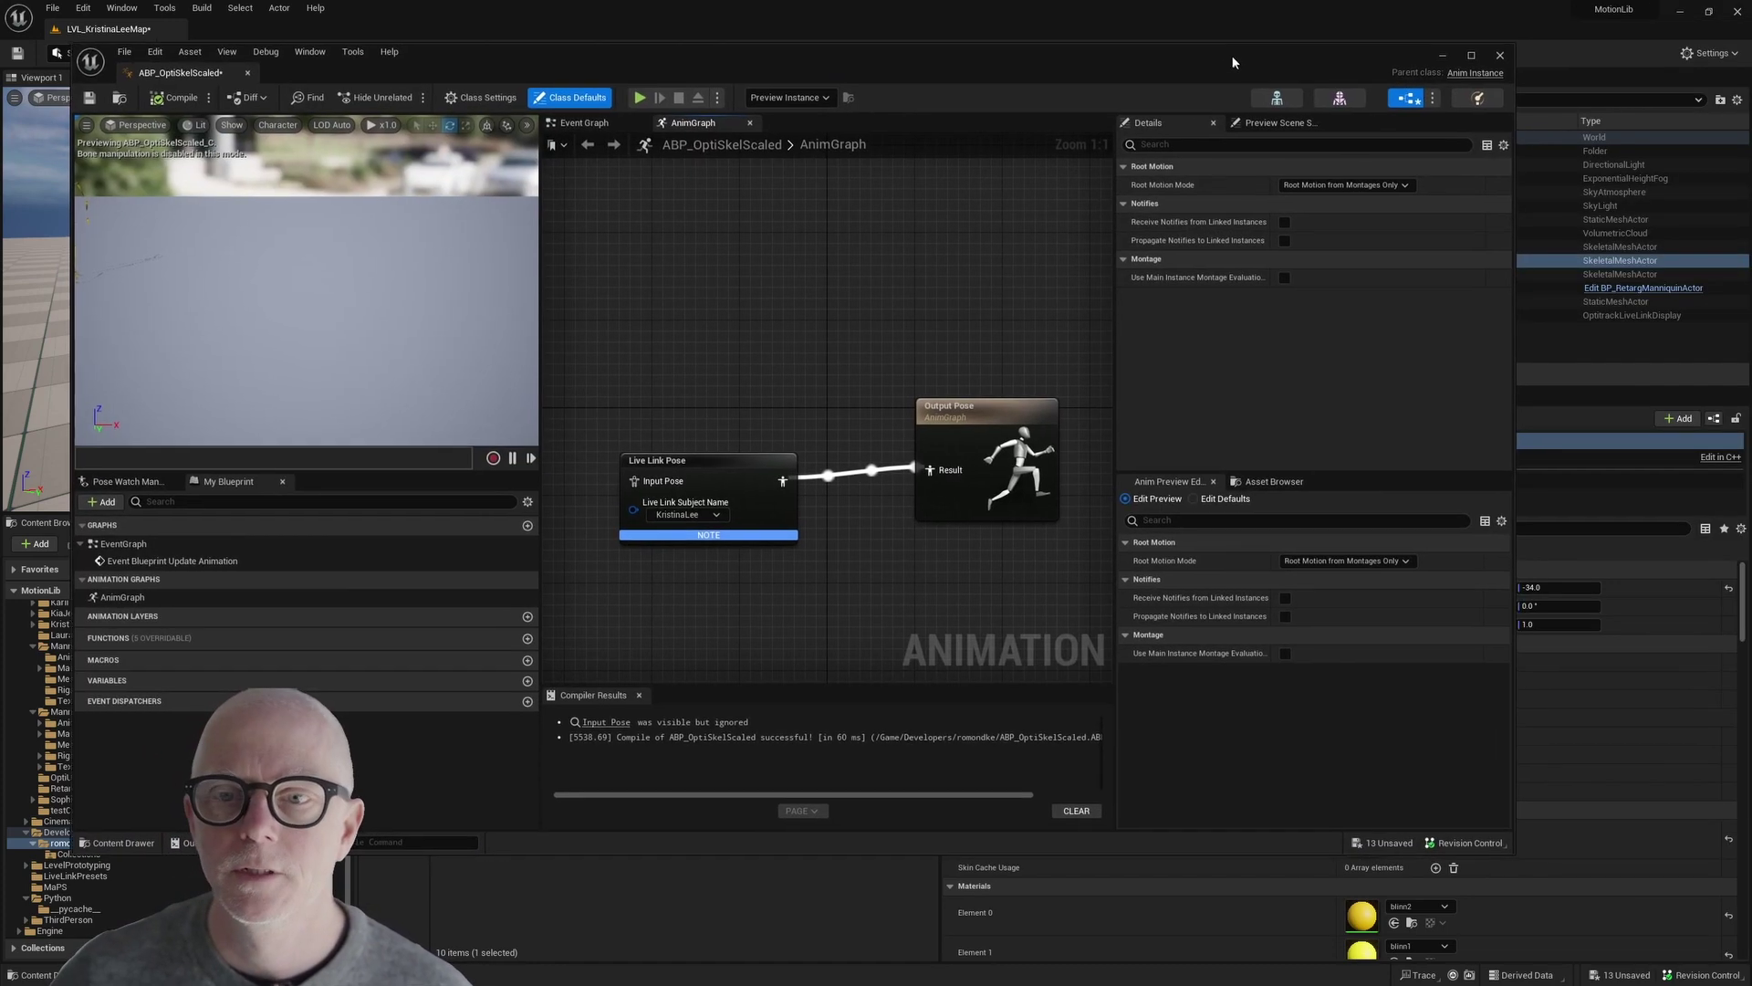
{"action": "left_click", "coordinate": [713, 478]}
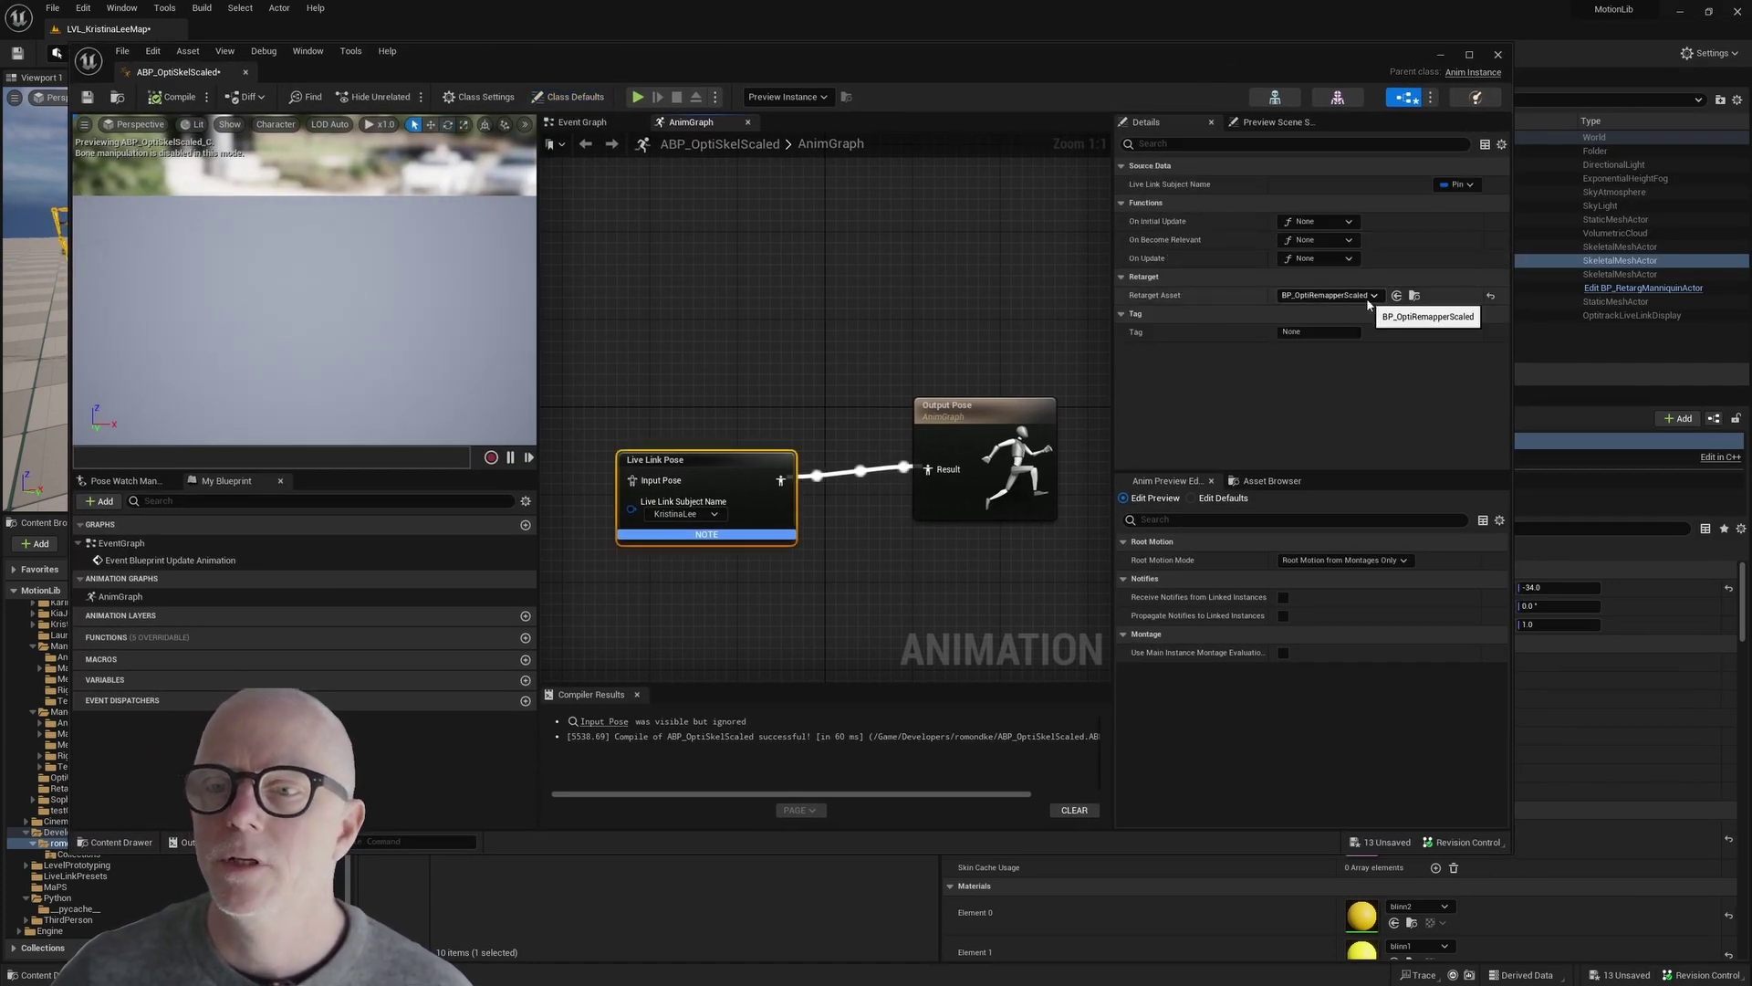
Open ABP_OptiSkelNOTScaled1 and show its Live Link Pose retargeting through BP_OptiRemapperNOTScaled.
{"action": "left_click_drag", "start_coordinate": [693, 58], "coordinate": [1522, 47]}
{"action": "left_click", "coordinate": [546, 631]}
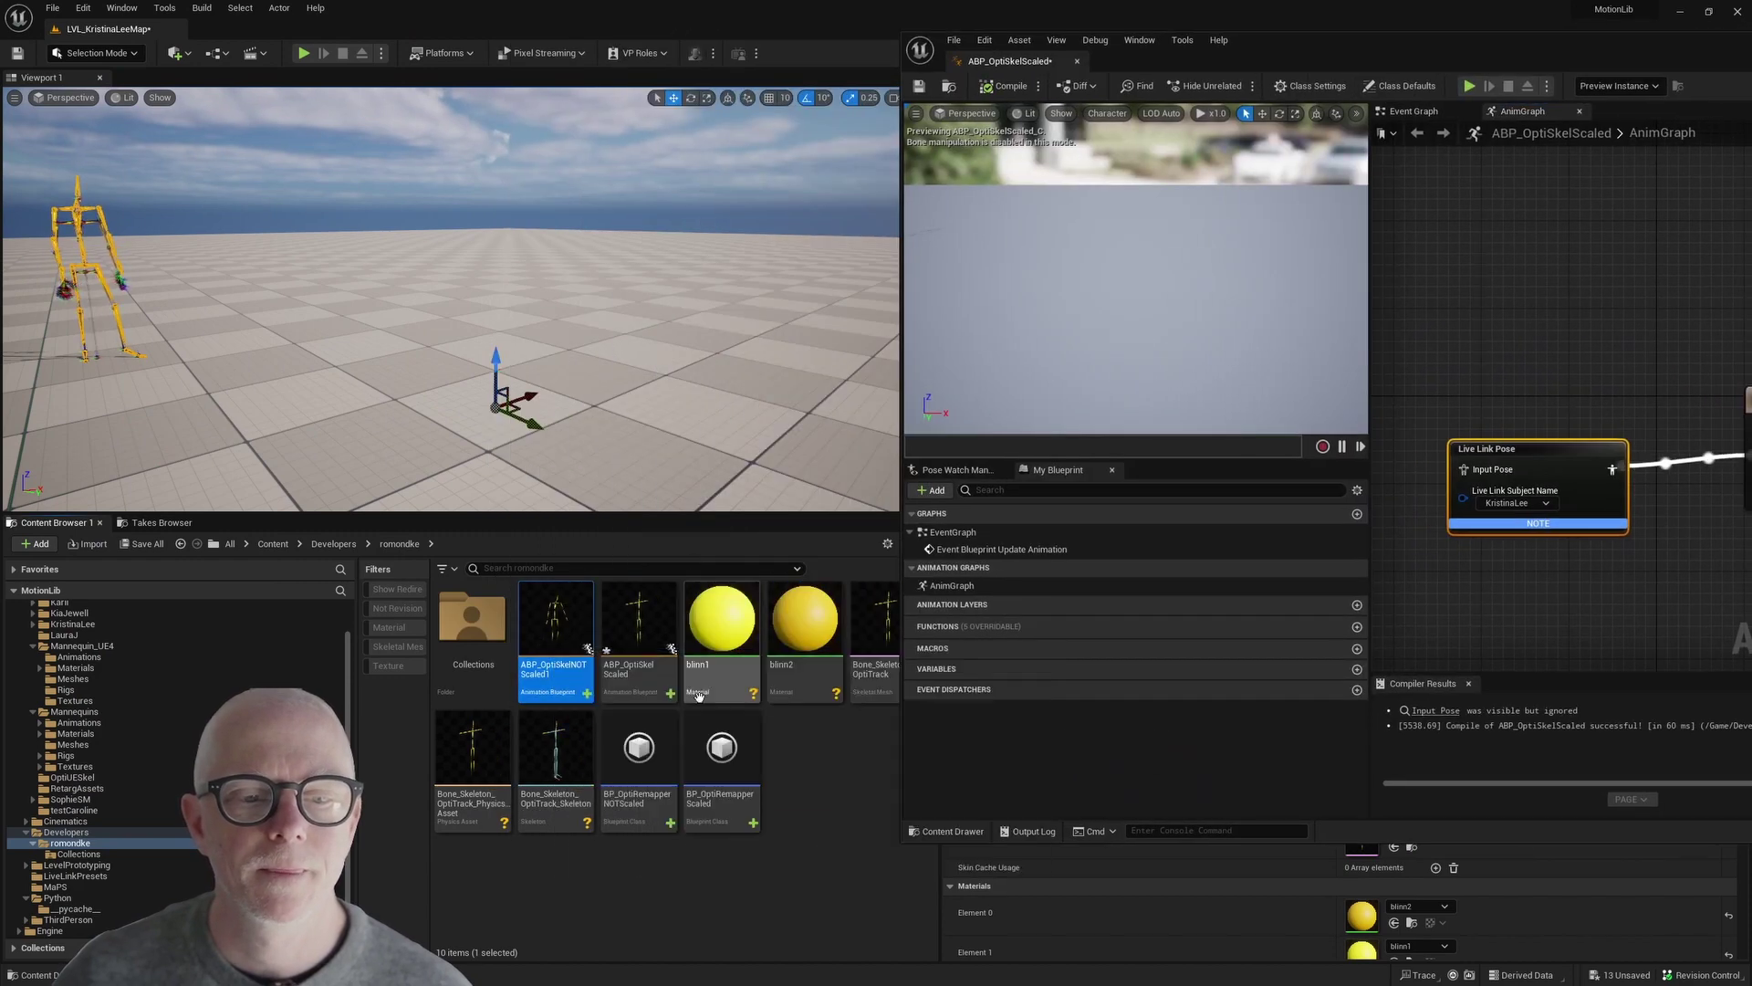
{"action": "double_click", "coordinate": [542, 621]}
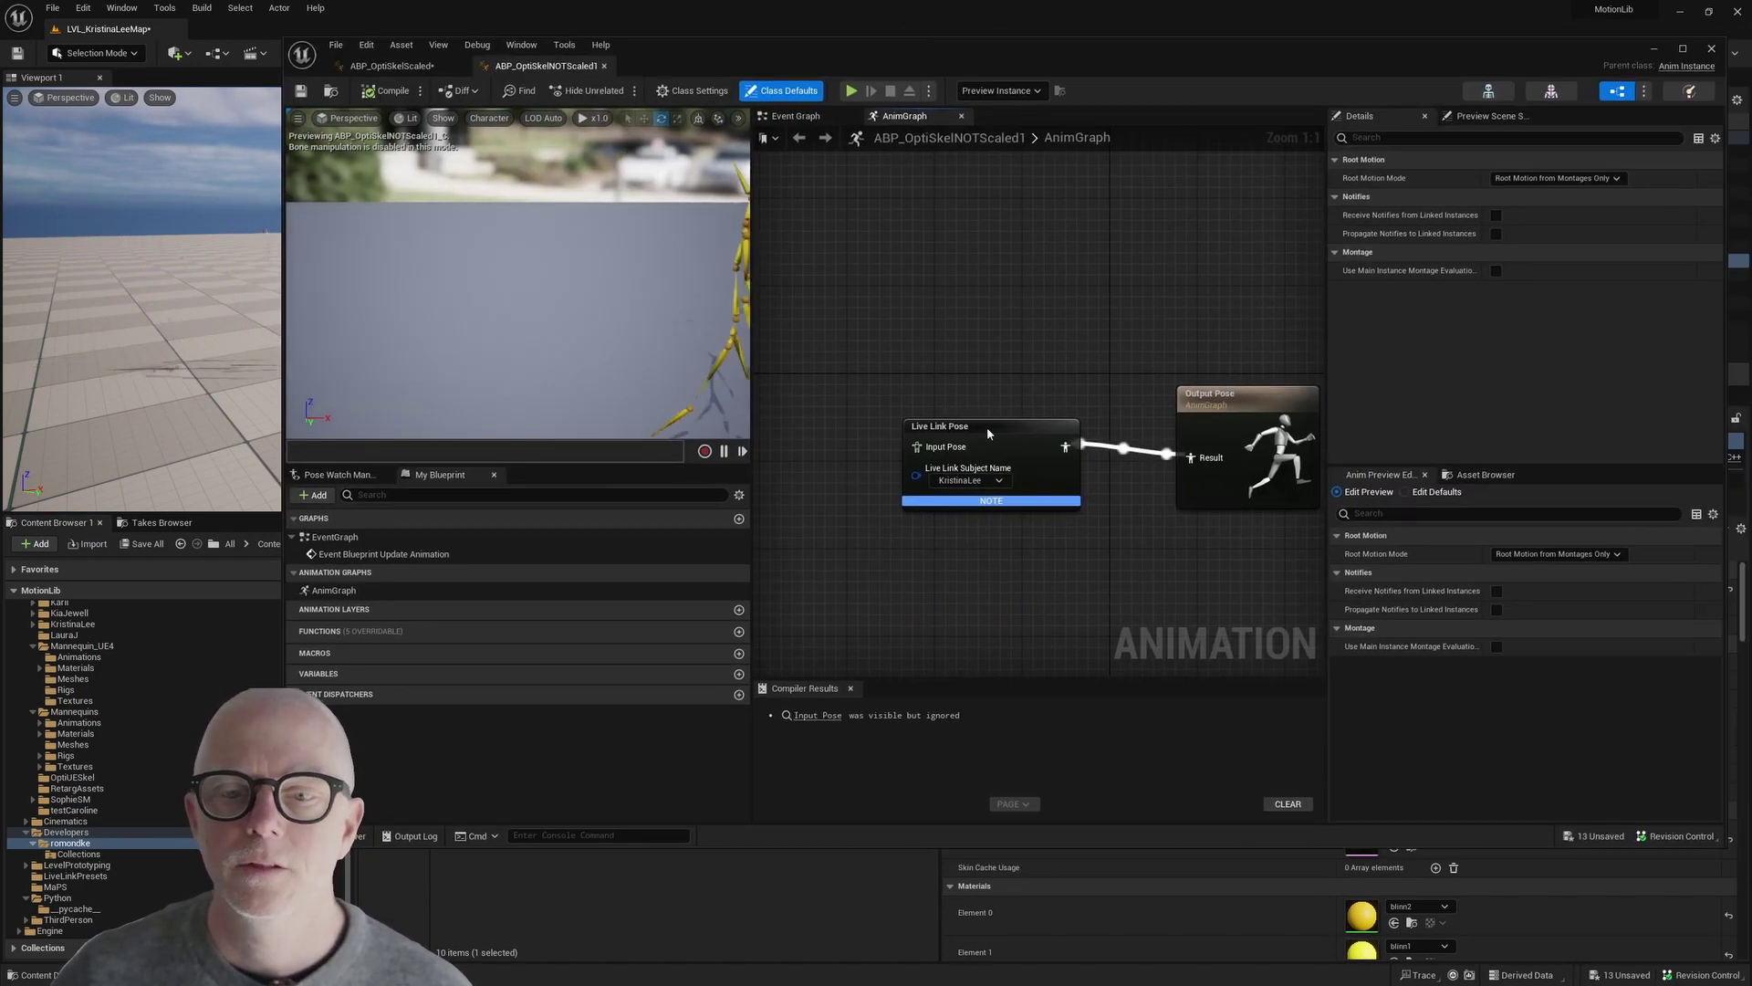
{"action": "left_click", "coordinate": [987, 429]}
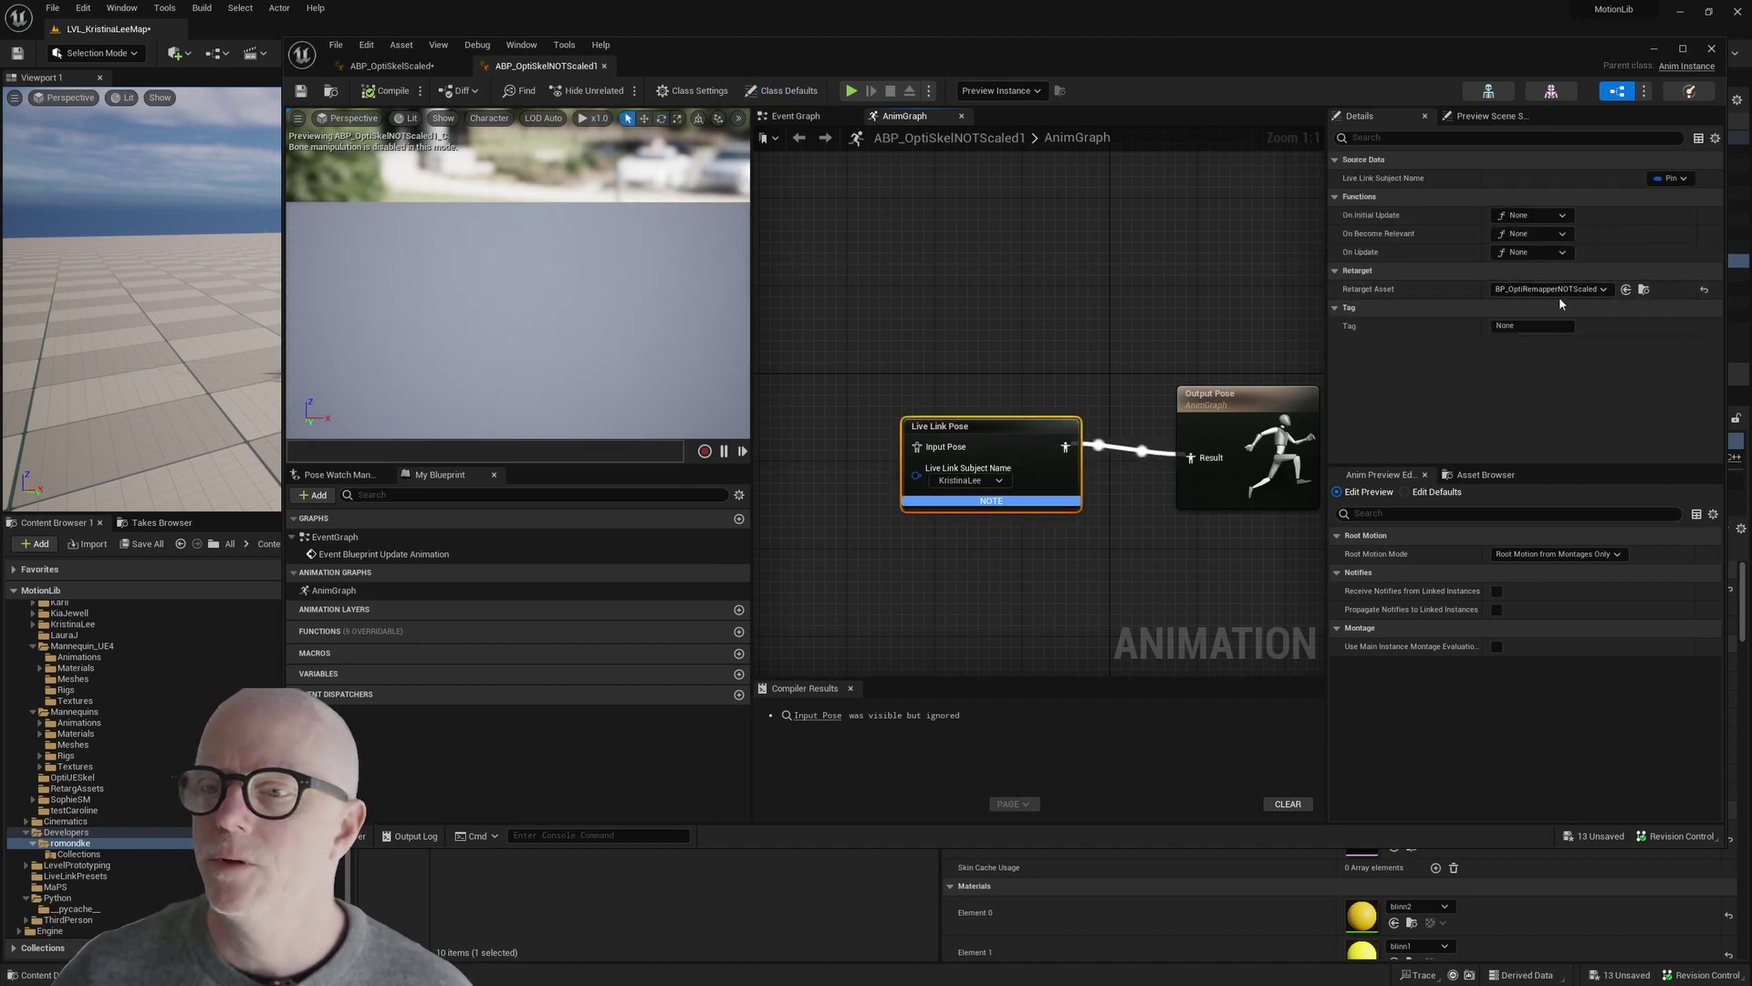
Close the blueprint editor, frame ABP_OptiSkel, then select ABP_OptiSkel2 and orbit to compare.
{"action": "left_click", "coordinate": [1712, 49]}
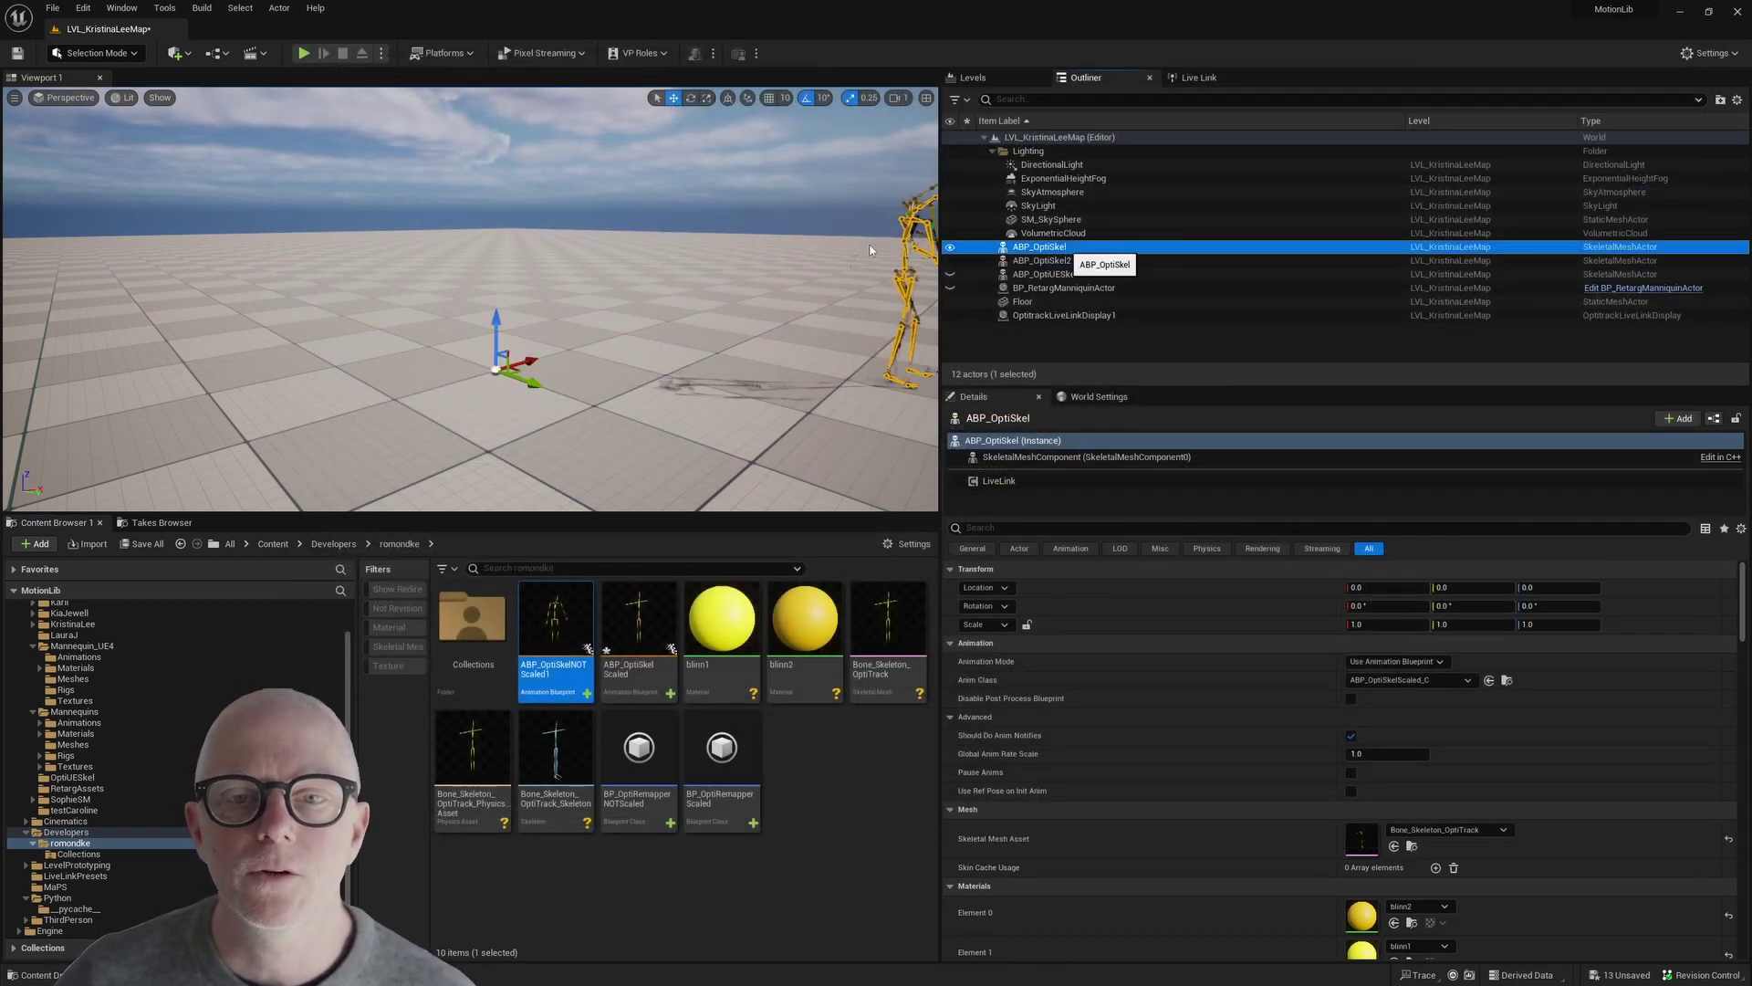
{"action": "double_click", "coordinate": [1065, 248]}
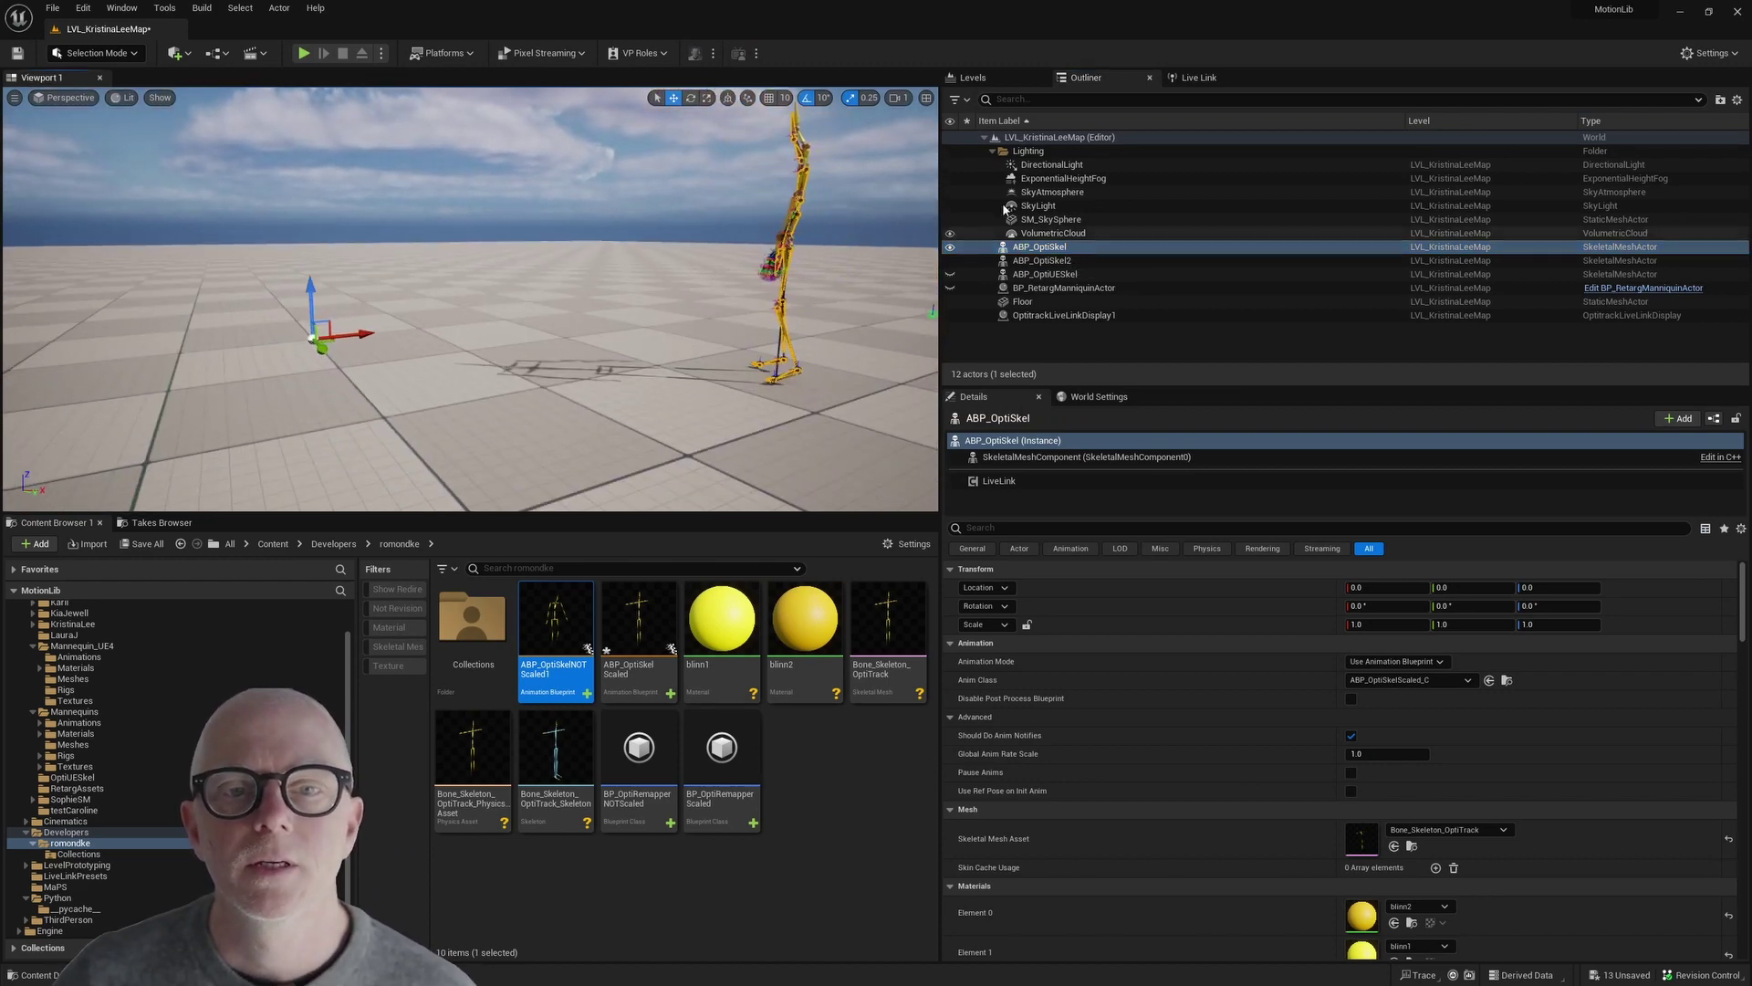
{"action": "key", "text": "f"}
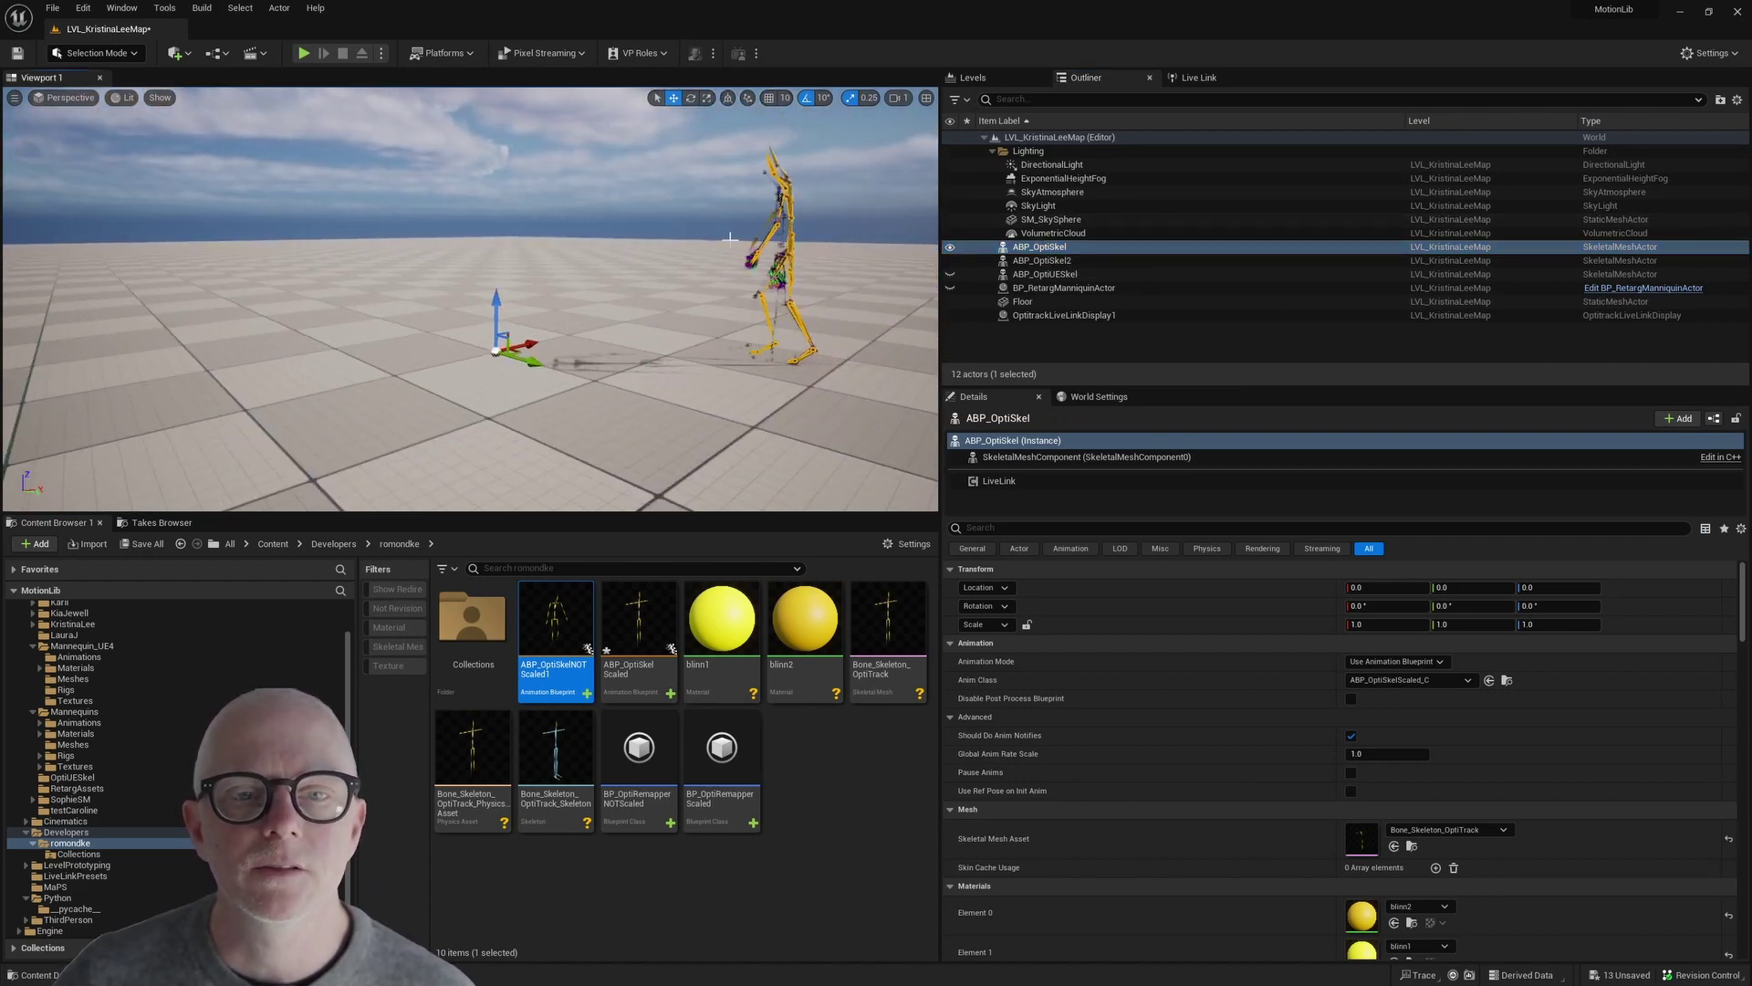
{"action": "left_click", "coordinate": [1059, 261]}
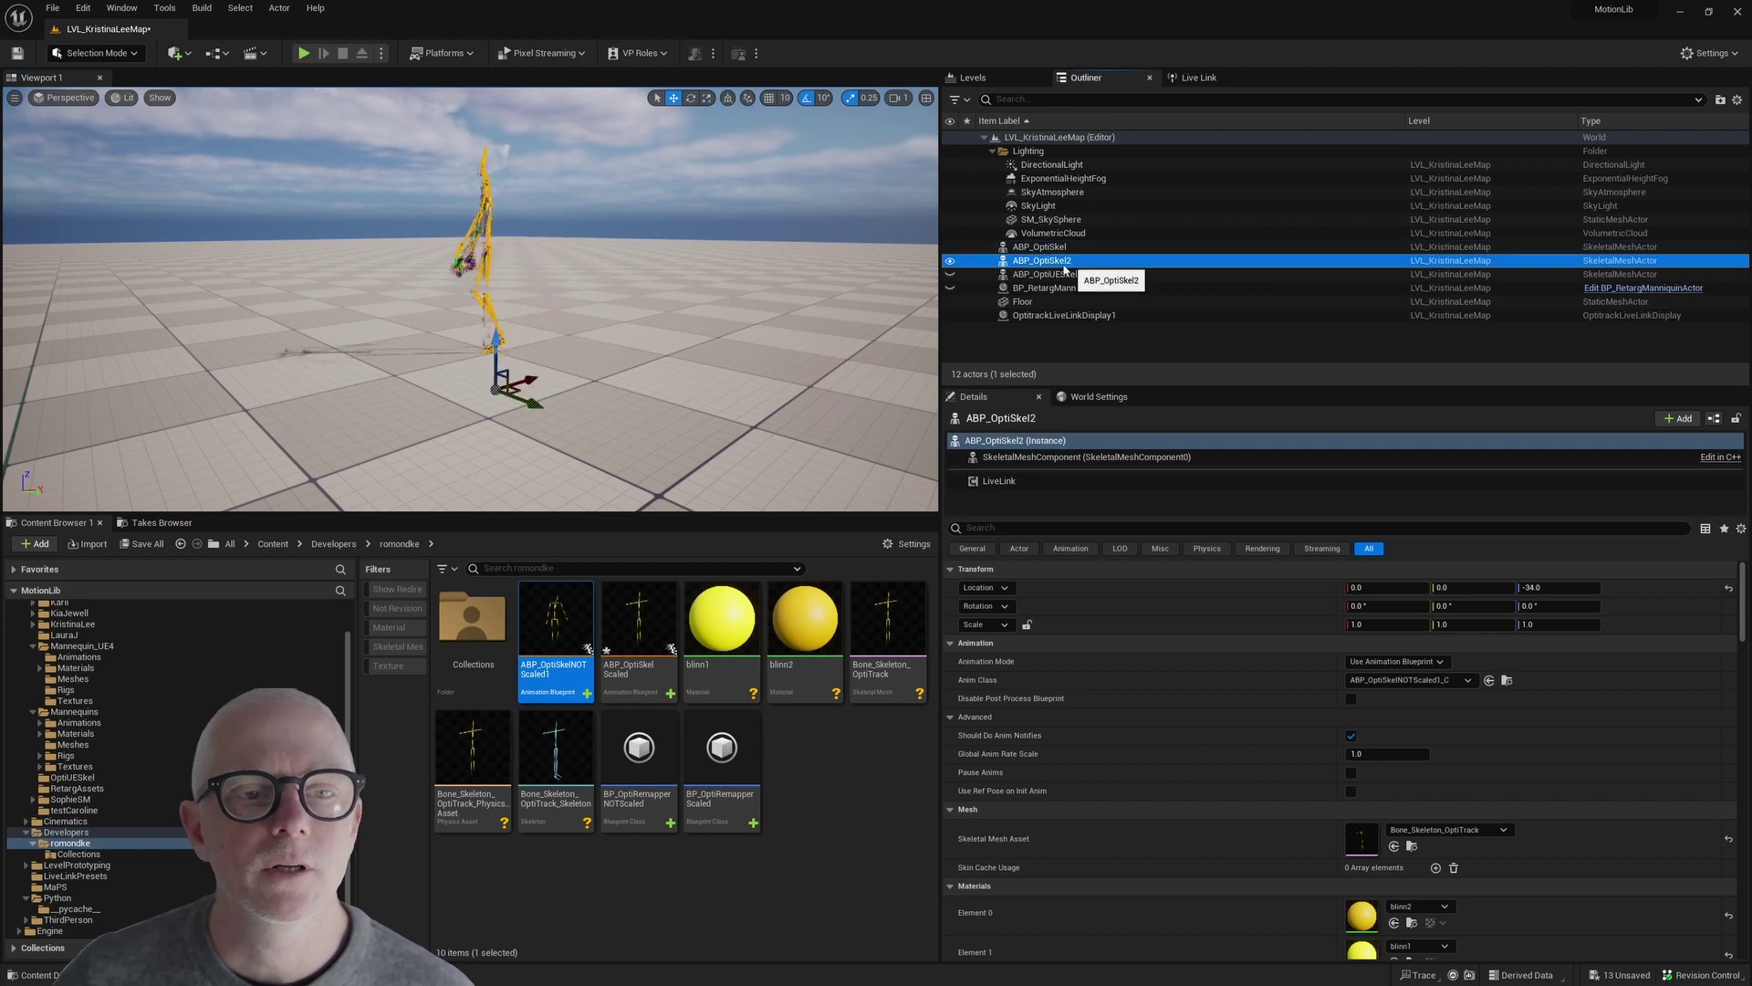
{"action": "right_click_drag", "start_coordinate": [430, 345], "coordinate": [504, 254]}
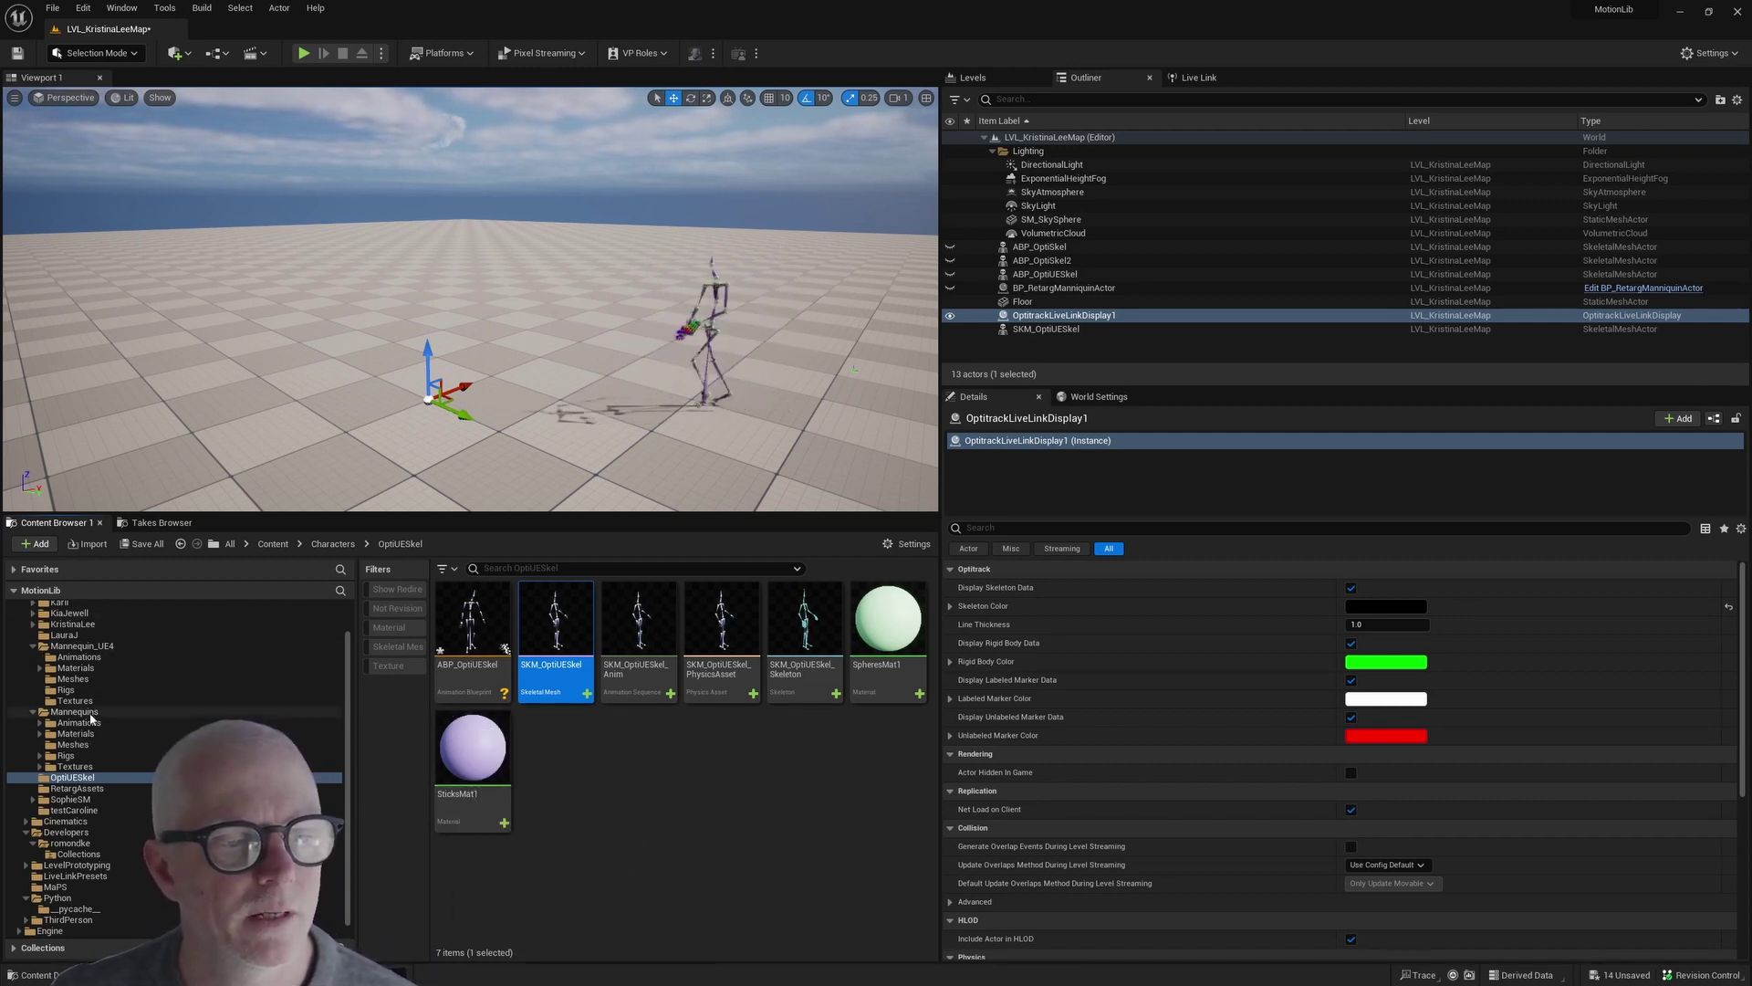
Open ABP_Quinn_Opti_NOTScaled from Mannequins > Meshes and show its BP_OptiRemapperNOTScaled retarget asset.
{"action": "left_click", "coordinate": [82, 713]}
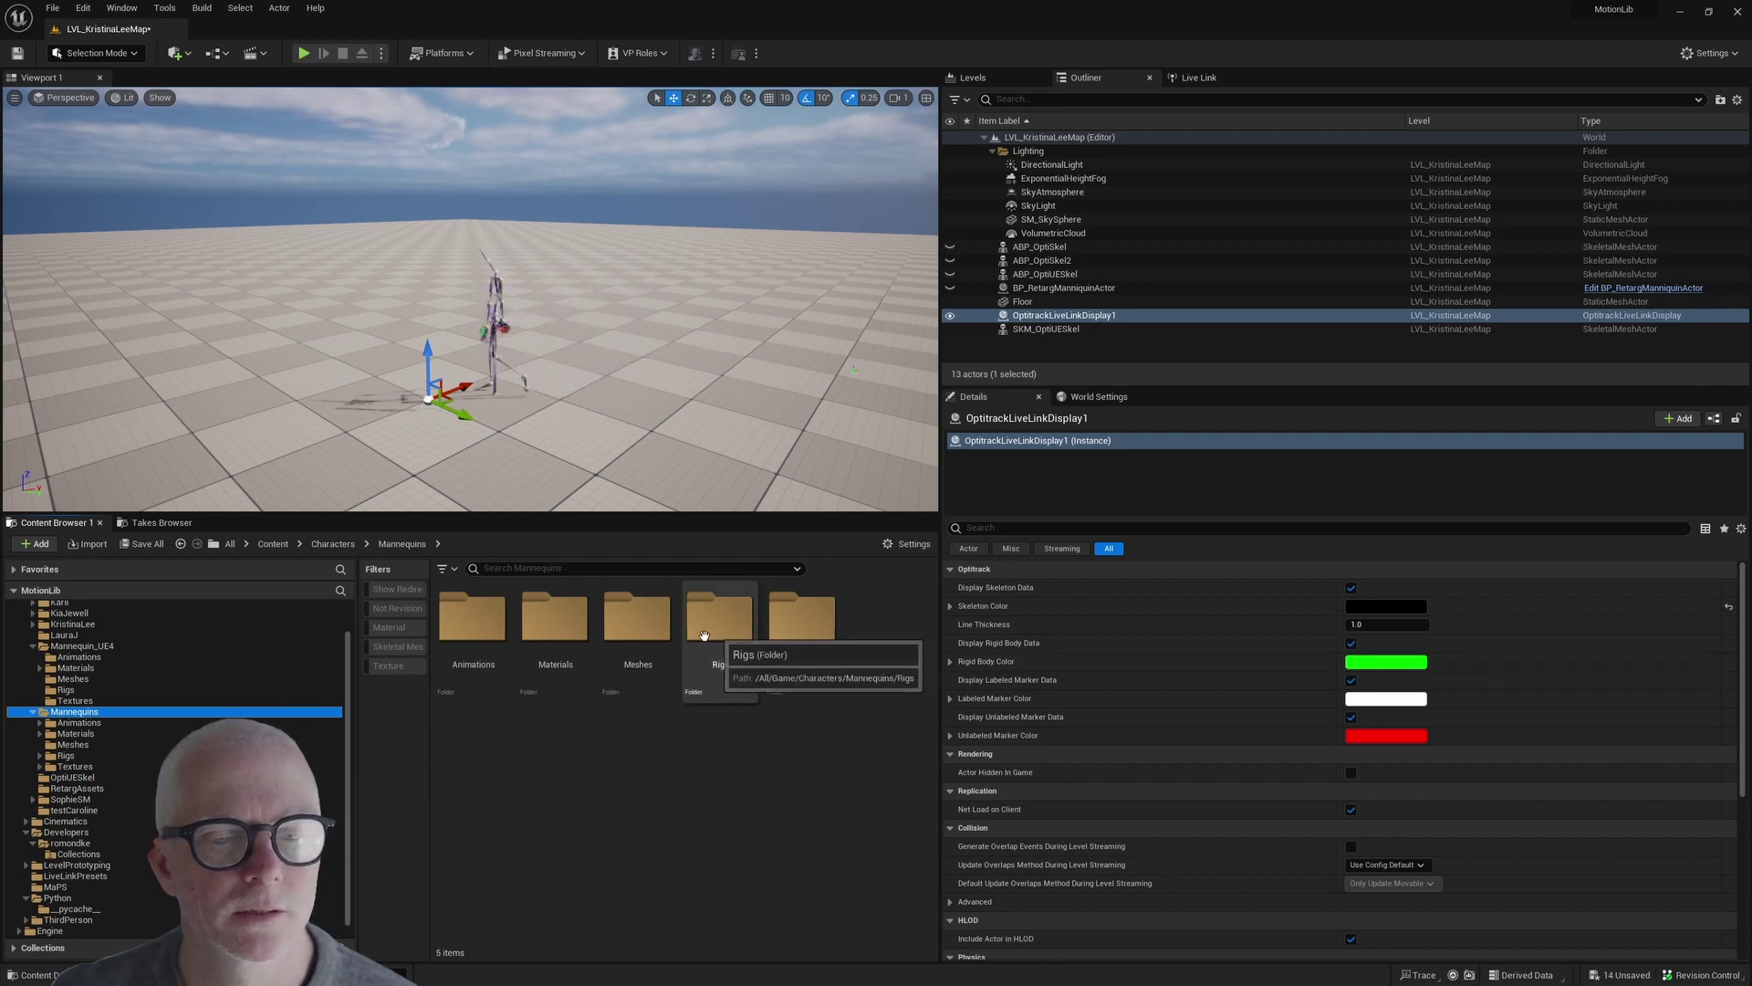
{"action": "left_click", "coordinate": [637, 627]}
{"action": "double_click", "coordinate": [636, 628]}
{"action": "left_click", "coordinate": [801, 671]}
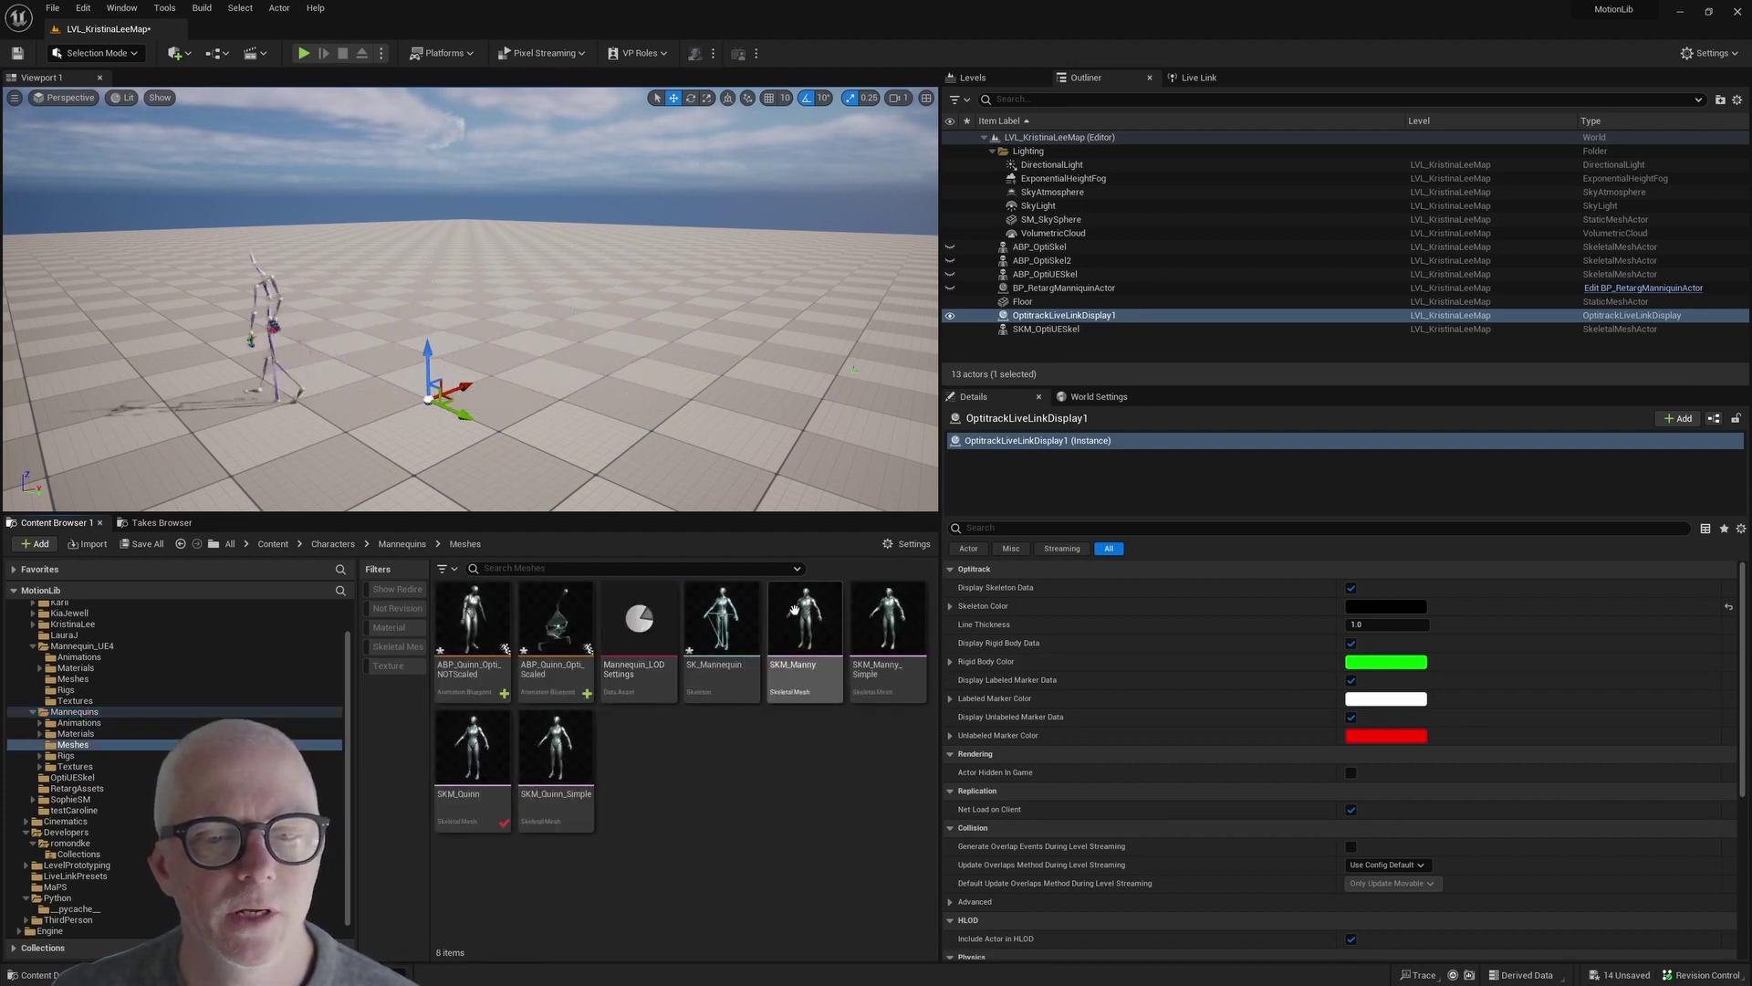
{"action": "double_click", "coordinate": [462, 616]}
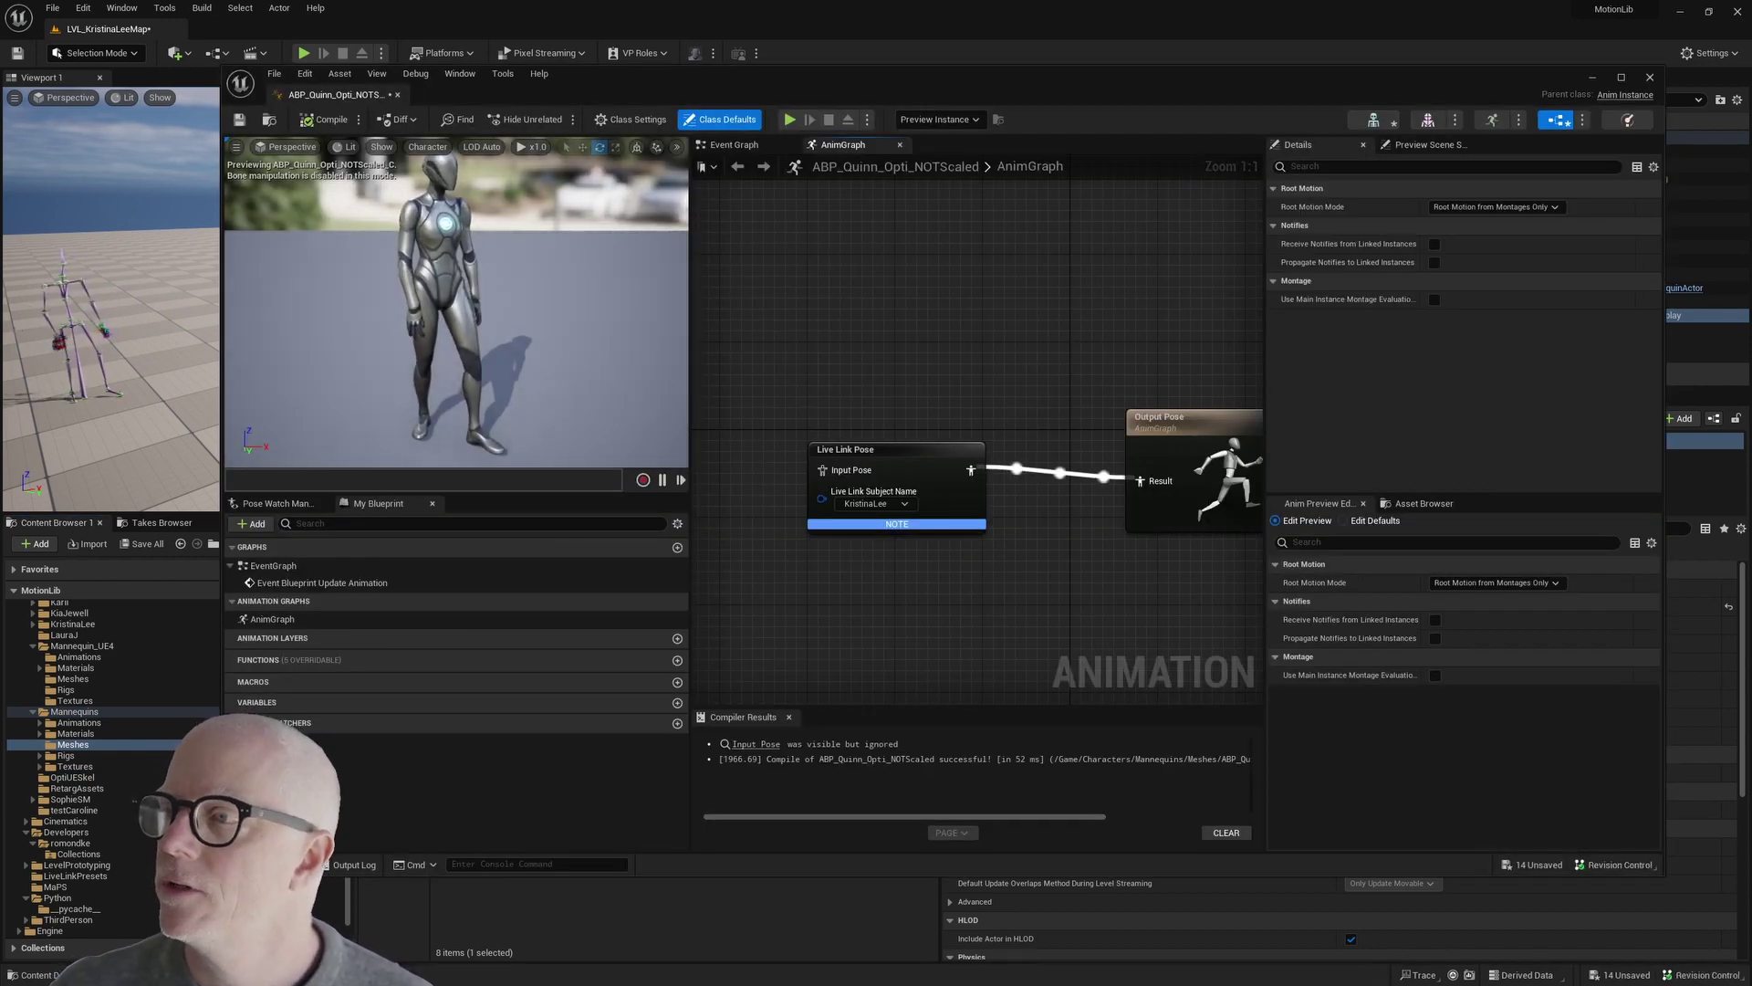
{"action": "left_click", "coordinate": [922, 445]}
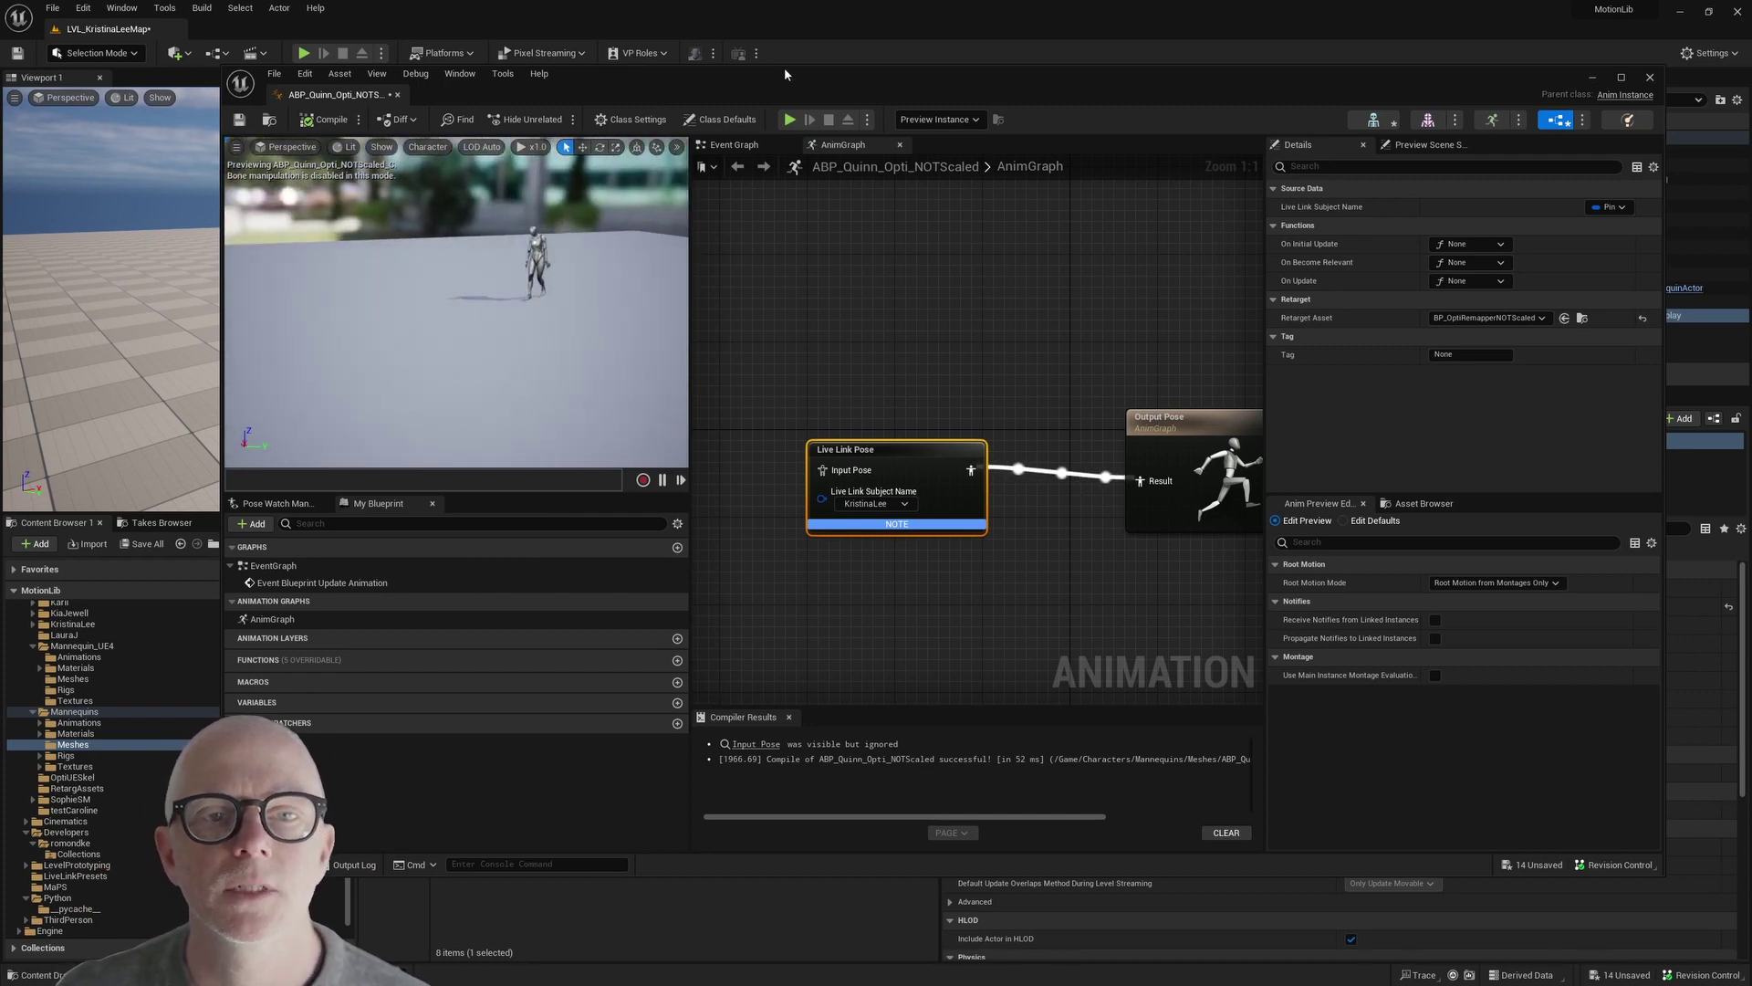
Move that editor aside and open ABP_Quinn_Opti_Scaled.
{"action": "left_click_drag", "start_coordinate": [770, 76], "coordinate": [766, 40]}
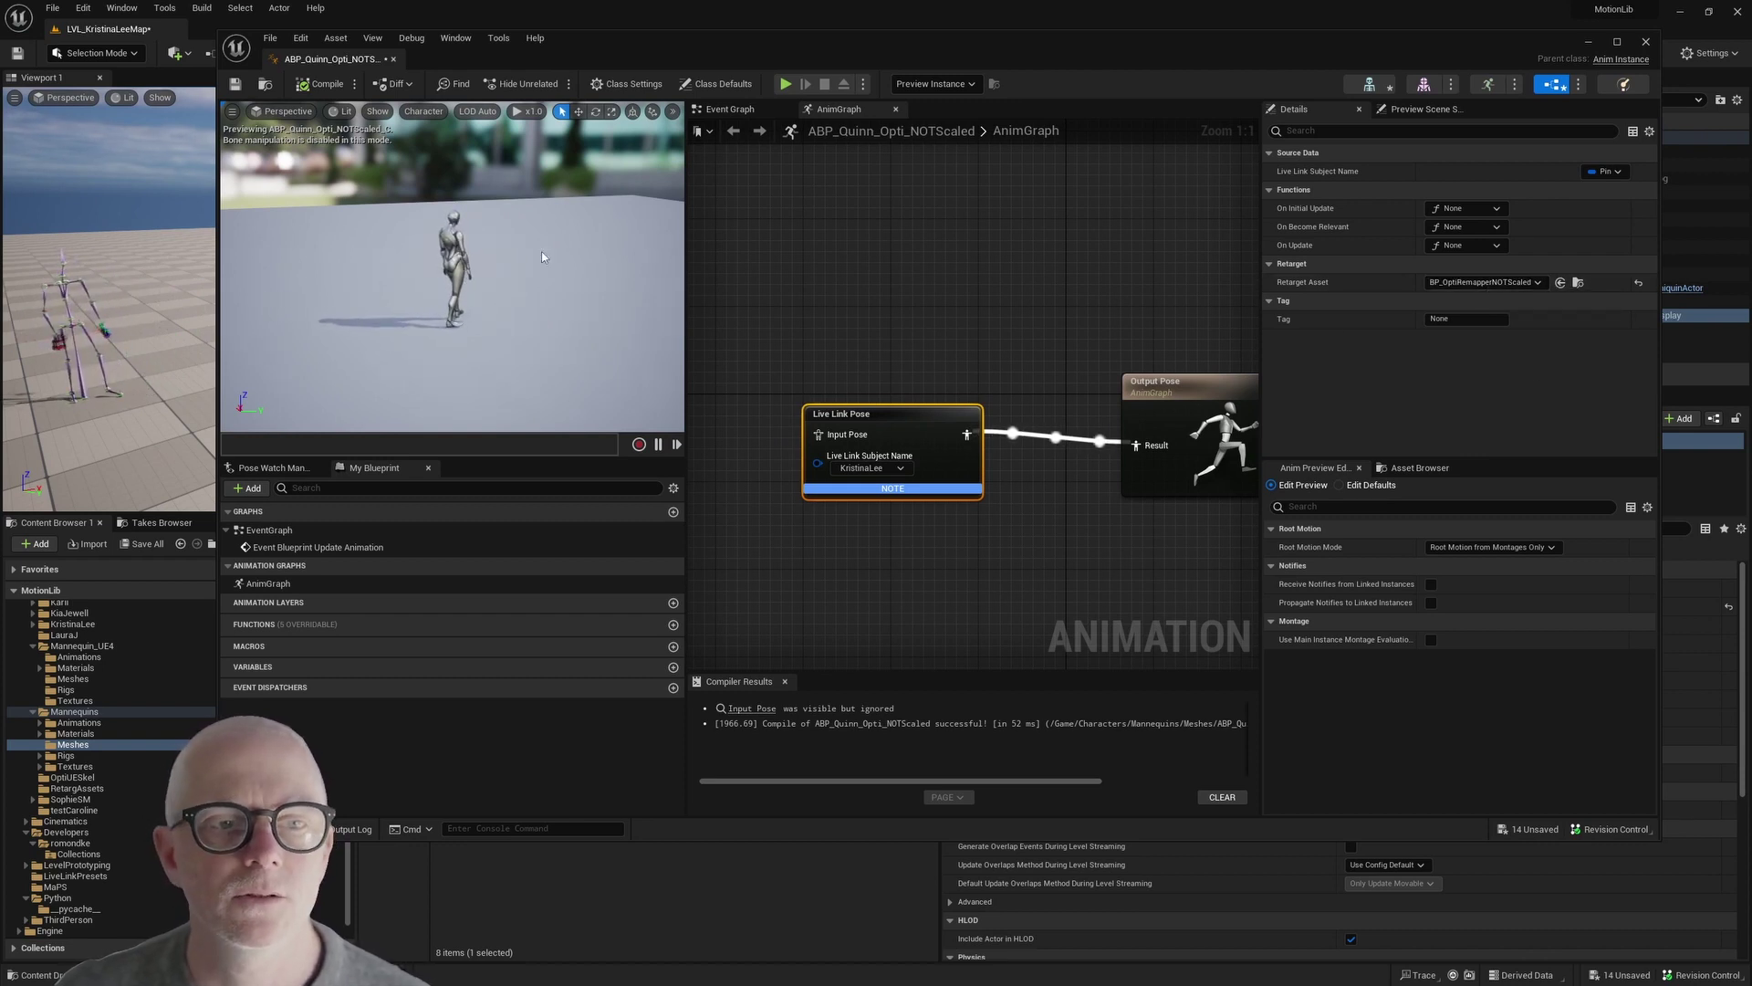
{"action": "left_click_drag", "start_coordinate": [529, 59], "coordinate": [1723, 40]}
{"action": "double_click", "coordinate": [556, 624]}
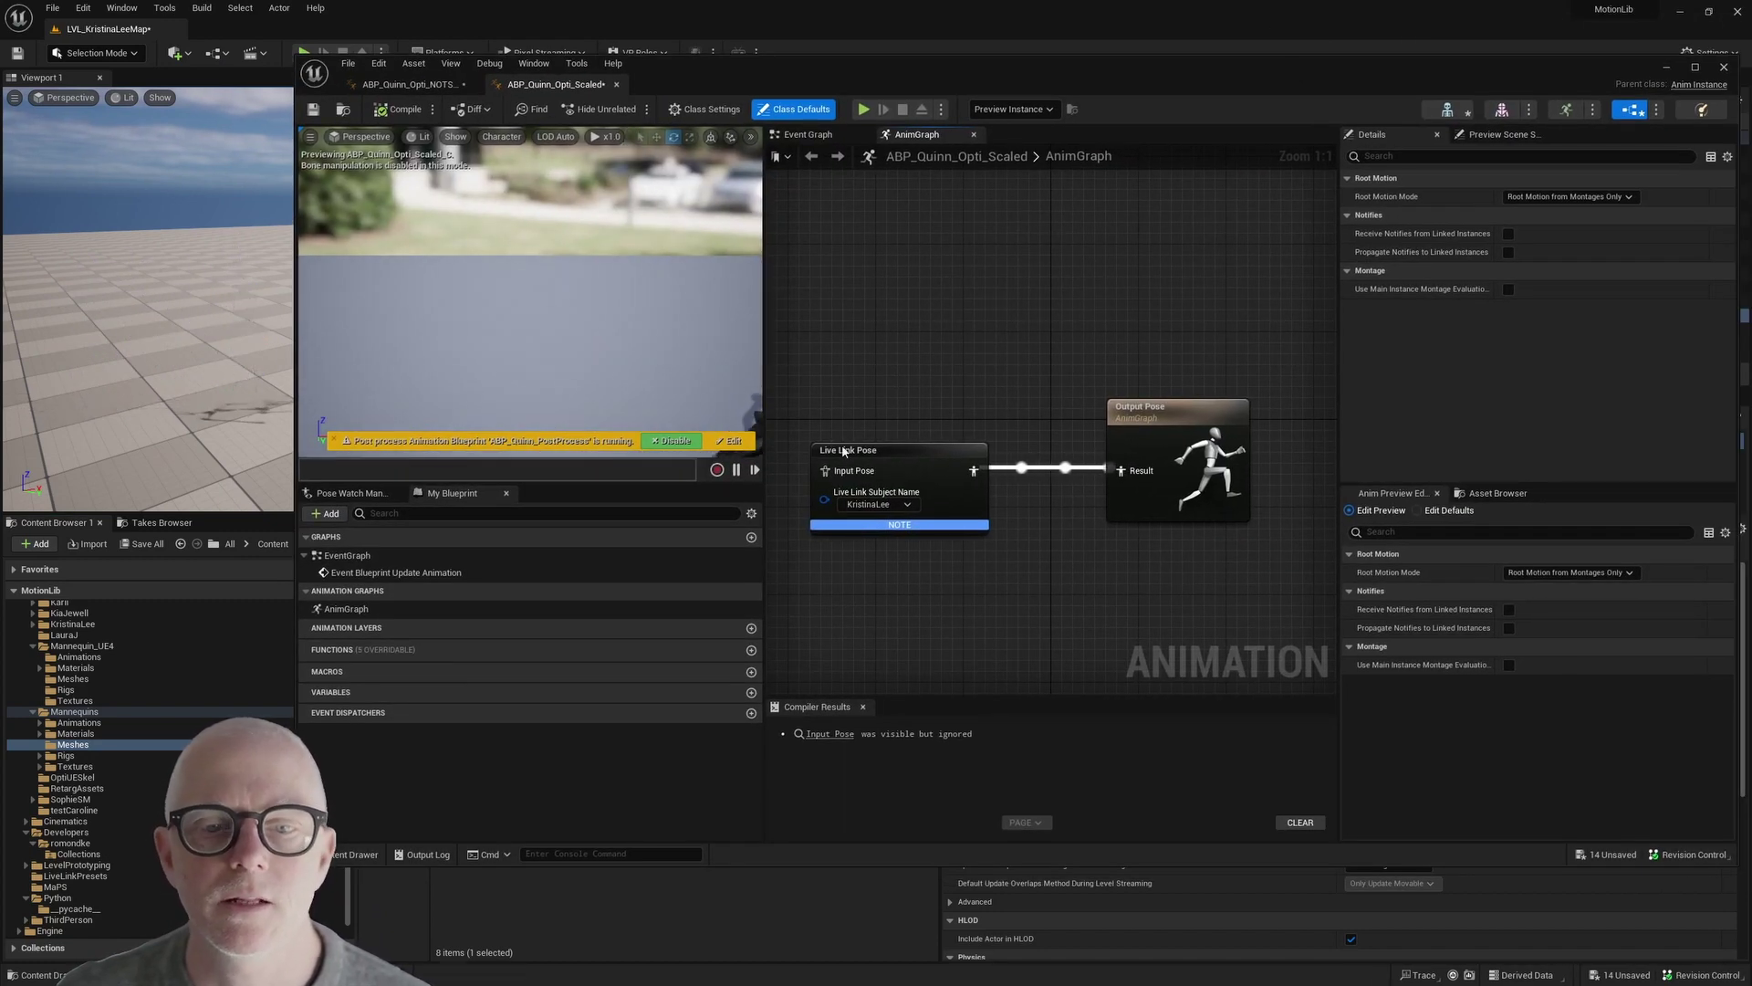
Select ABP_Quinn_Opti_Scaled's Live Link Pose node to show its BP_OptiRemapperScaled retarget asset.
{"action": "left_click", "coordinate": [856, 453]}
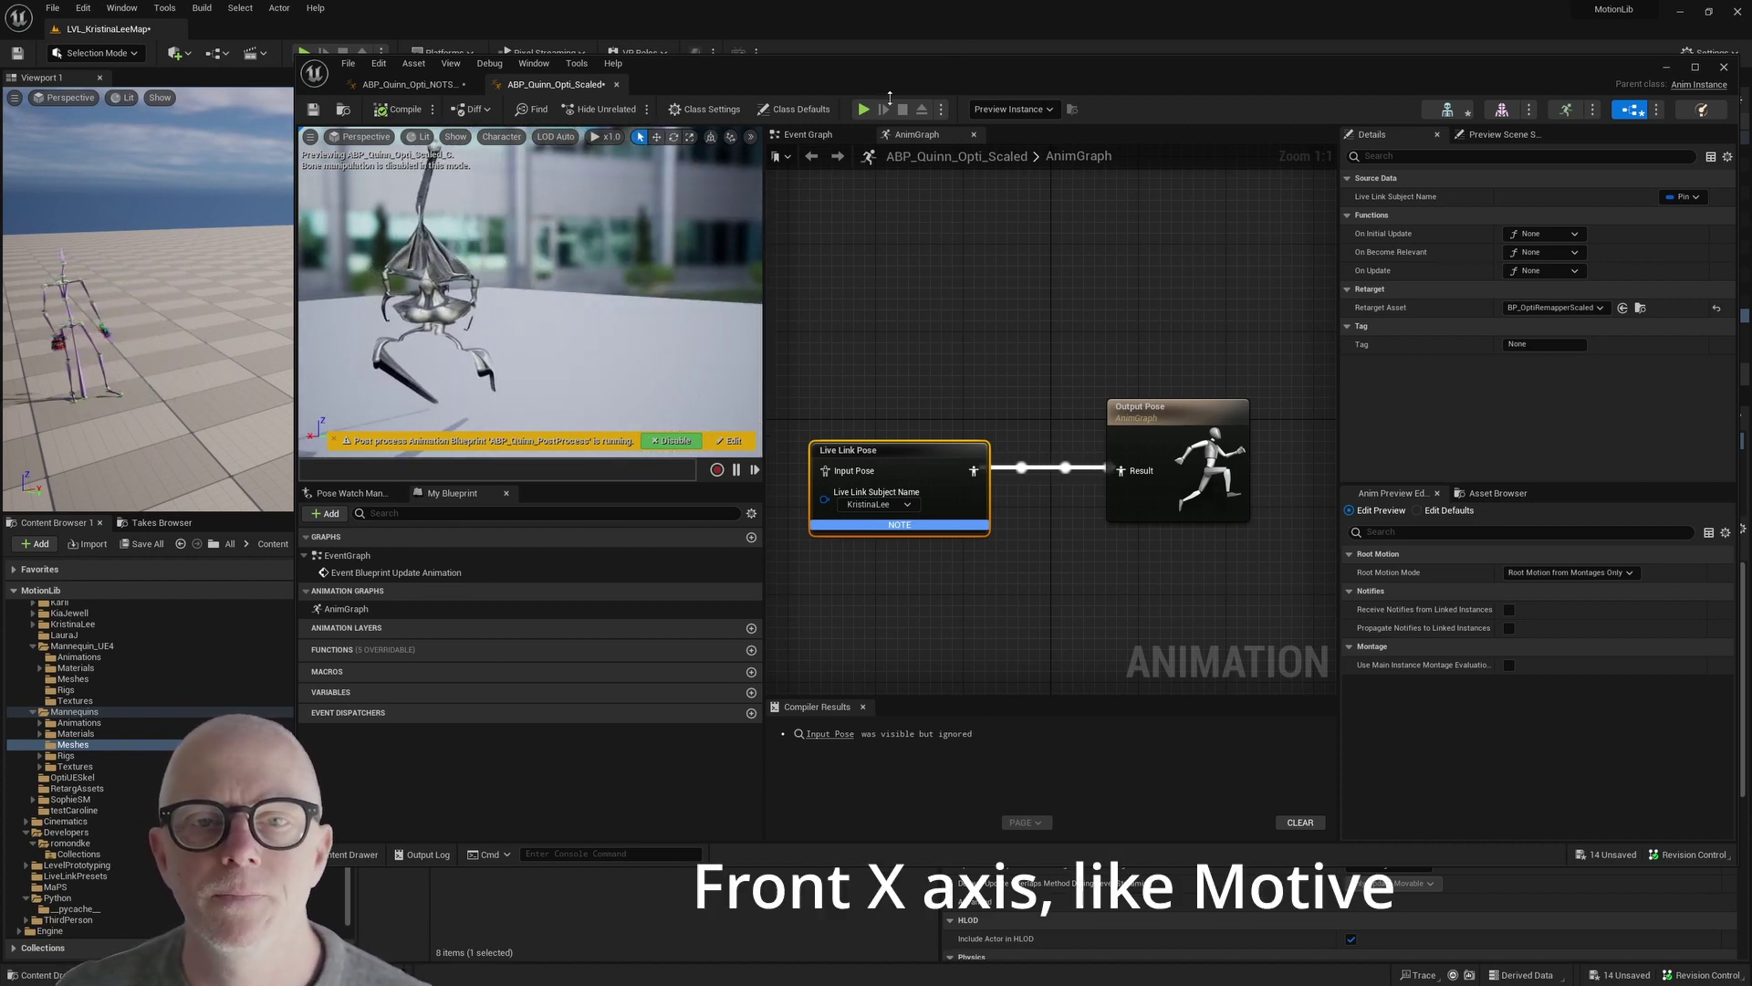
Open ABP_MannequinX_X_SCALED from Mannequin_UE4 > Meshes and close the extra ABP_Mannequin_SCALED.
{"action": "left_click_drag", "start_coordinate": [838, 78], "coordinate": [1170, 73]}
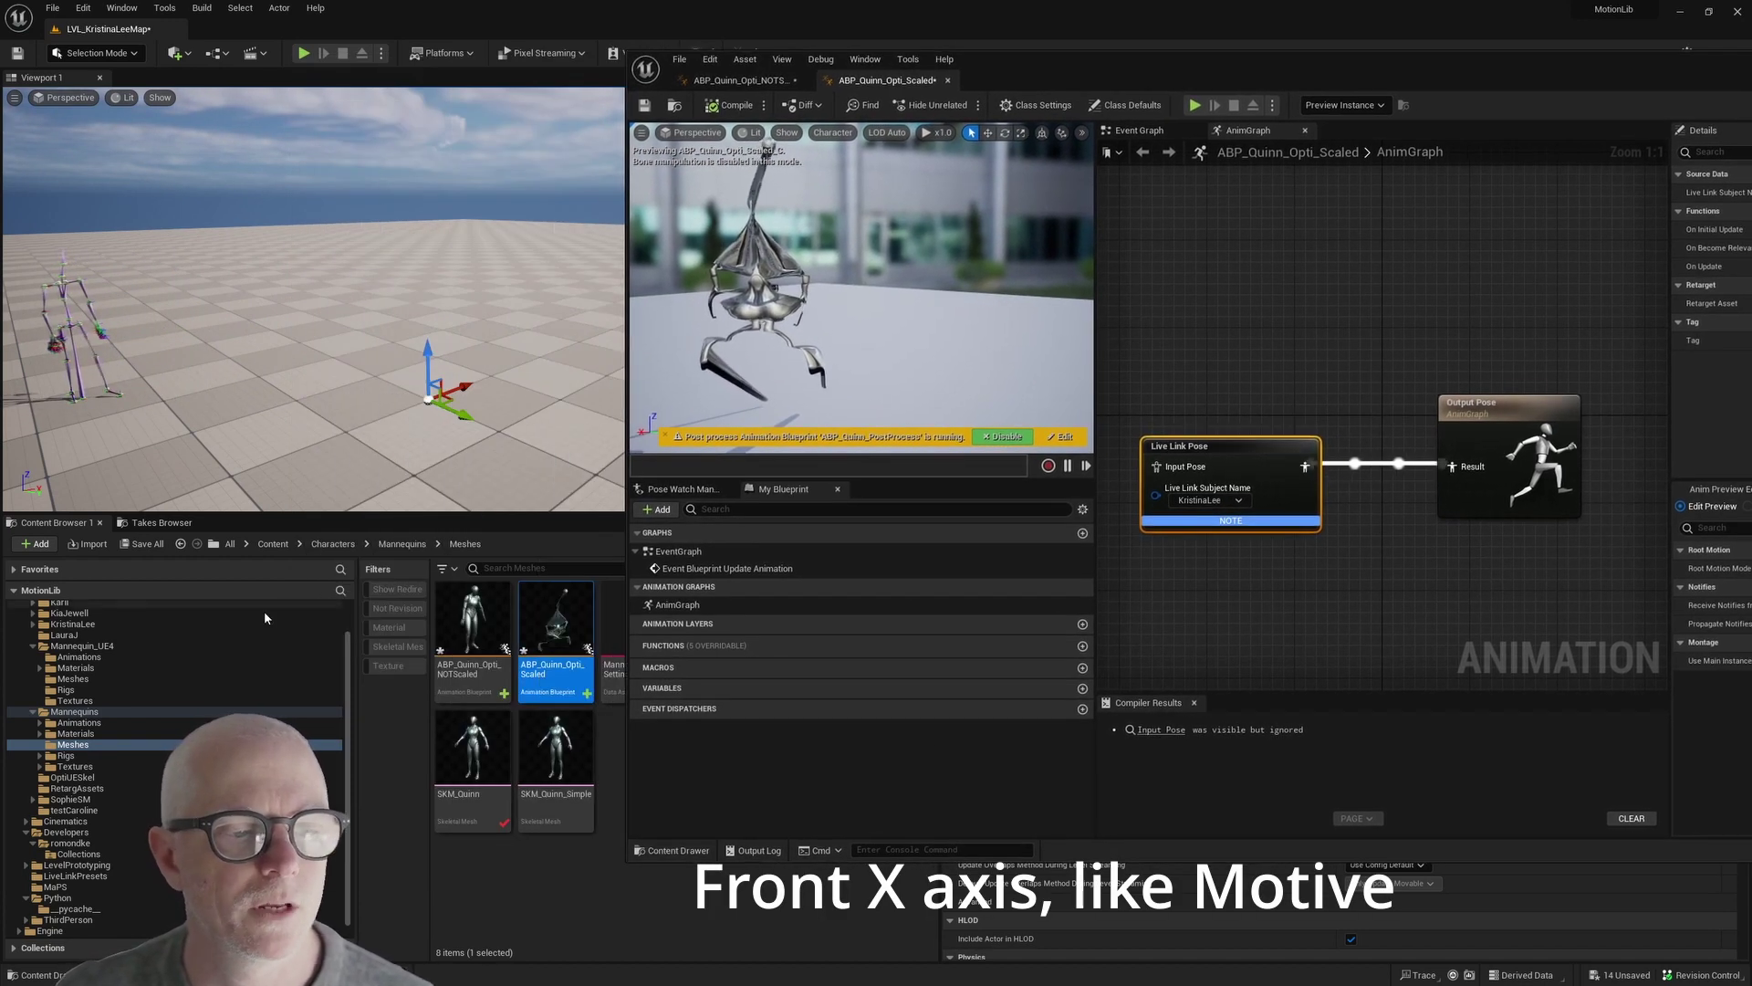
{"action": "left_click", "coordinate": [82, 645]}
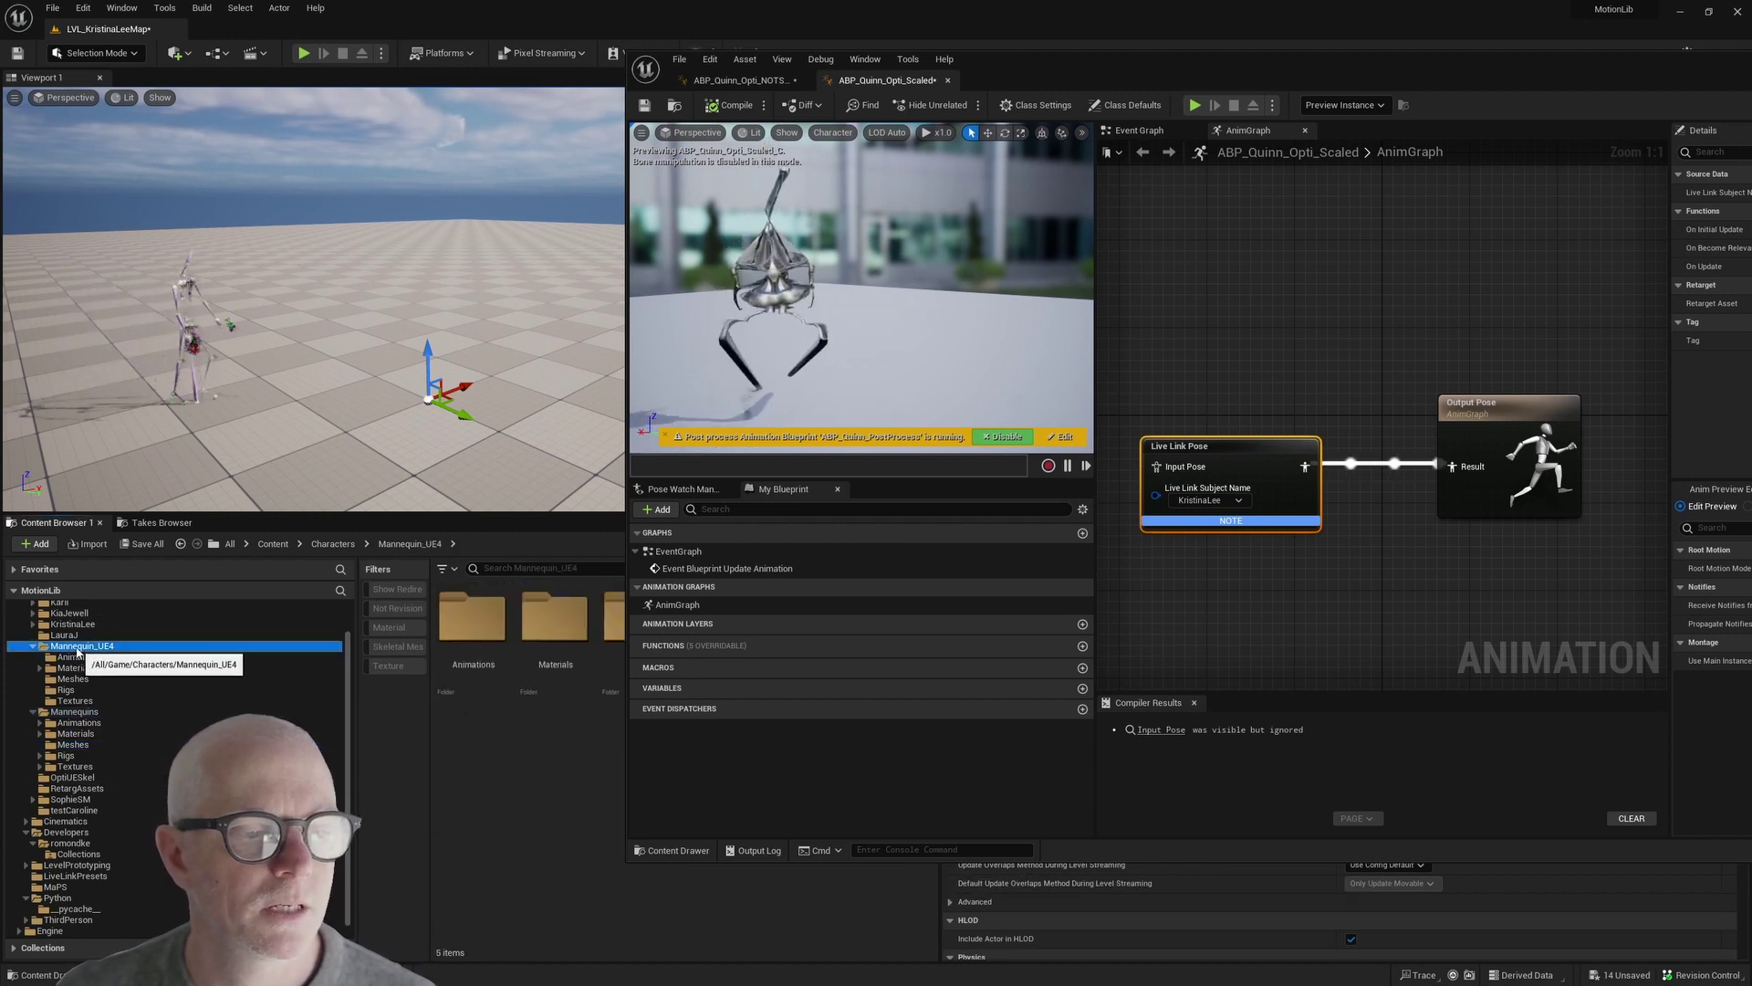
{"action": "left_click", "coordinate": [73, 679]}
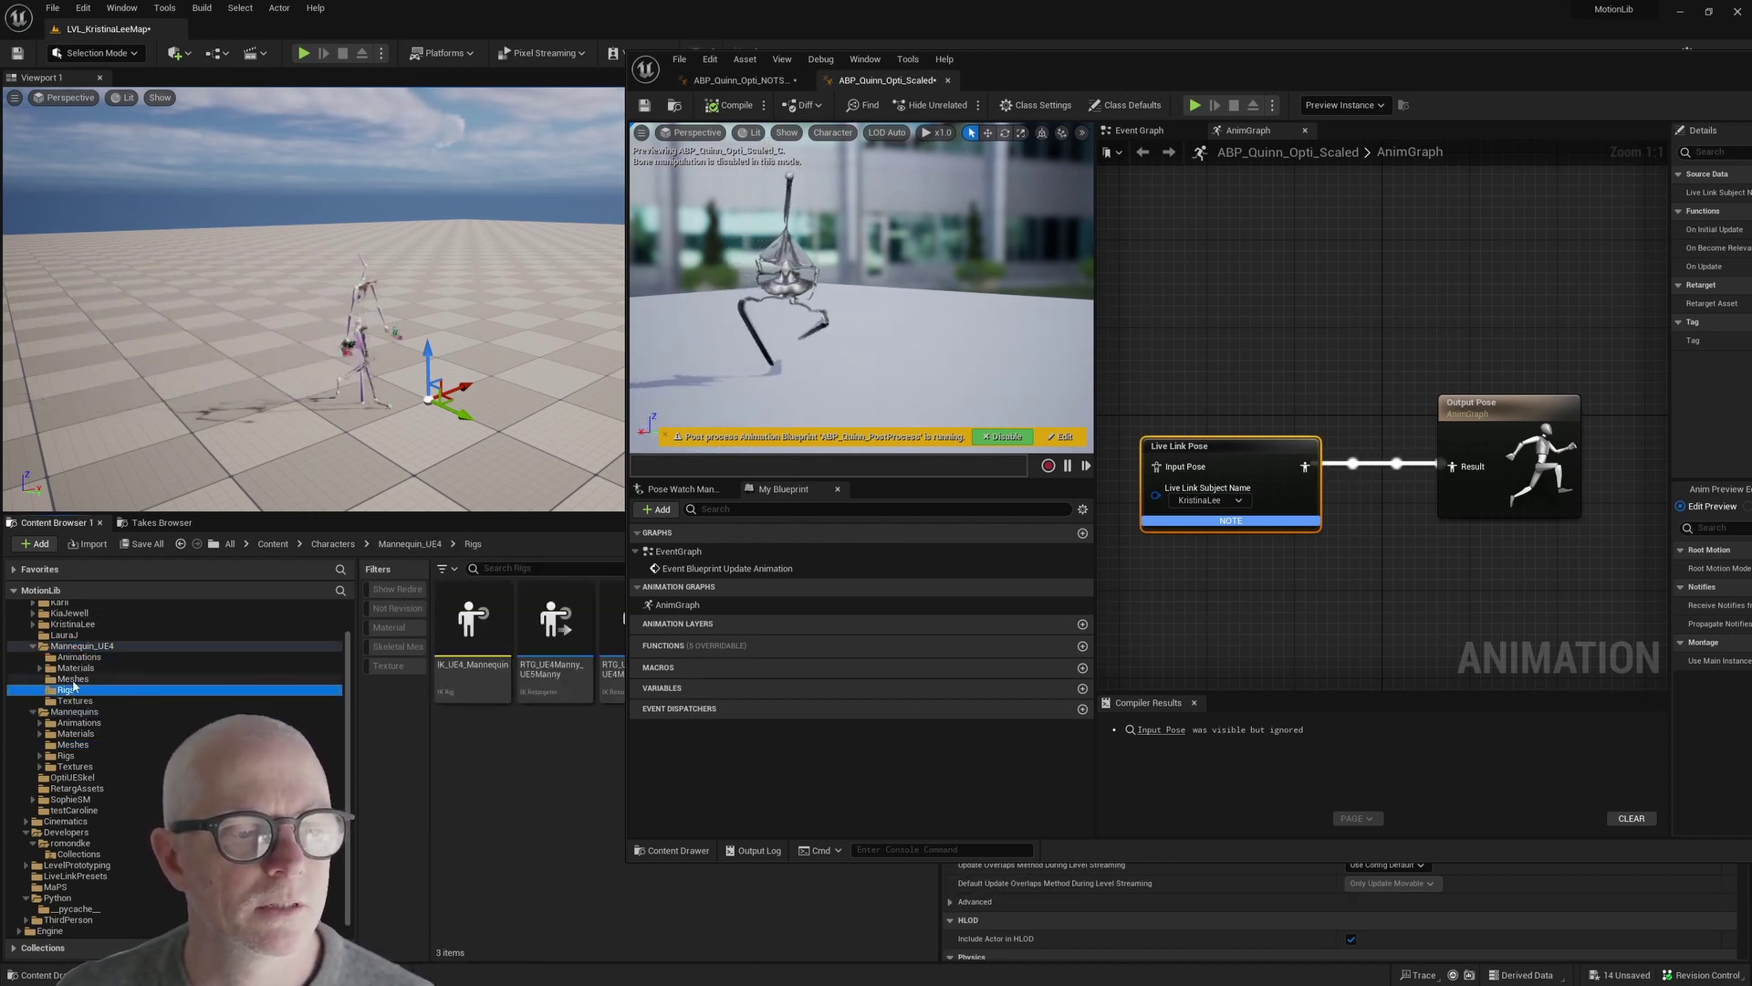
{"action": "left_click_drag", "start_coordinate": [1059, 66], "coordinate": [1435, 60]}
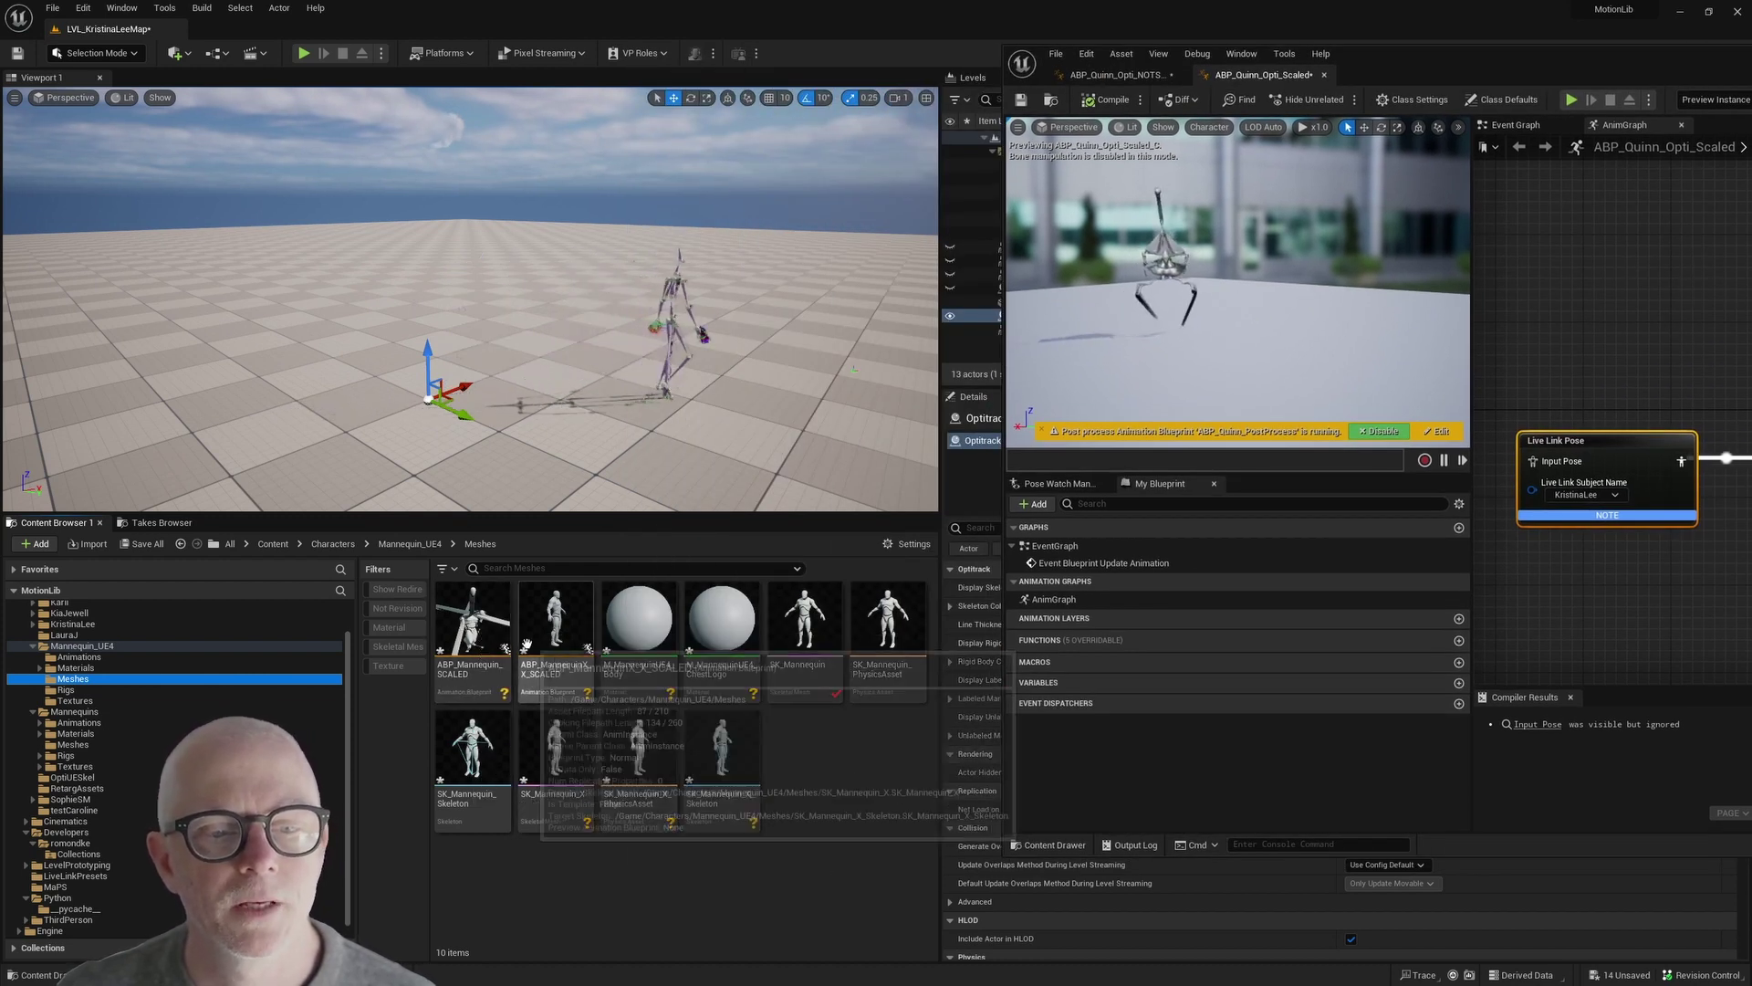
{"action": "double_click", "coordinate": [556, 628]}
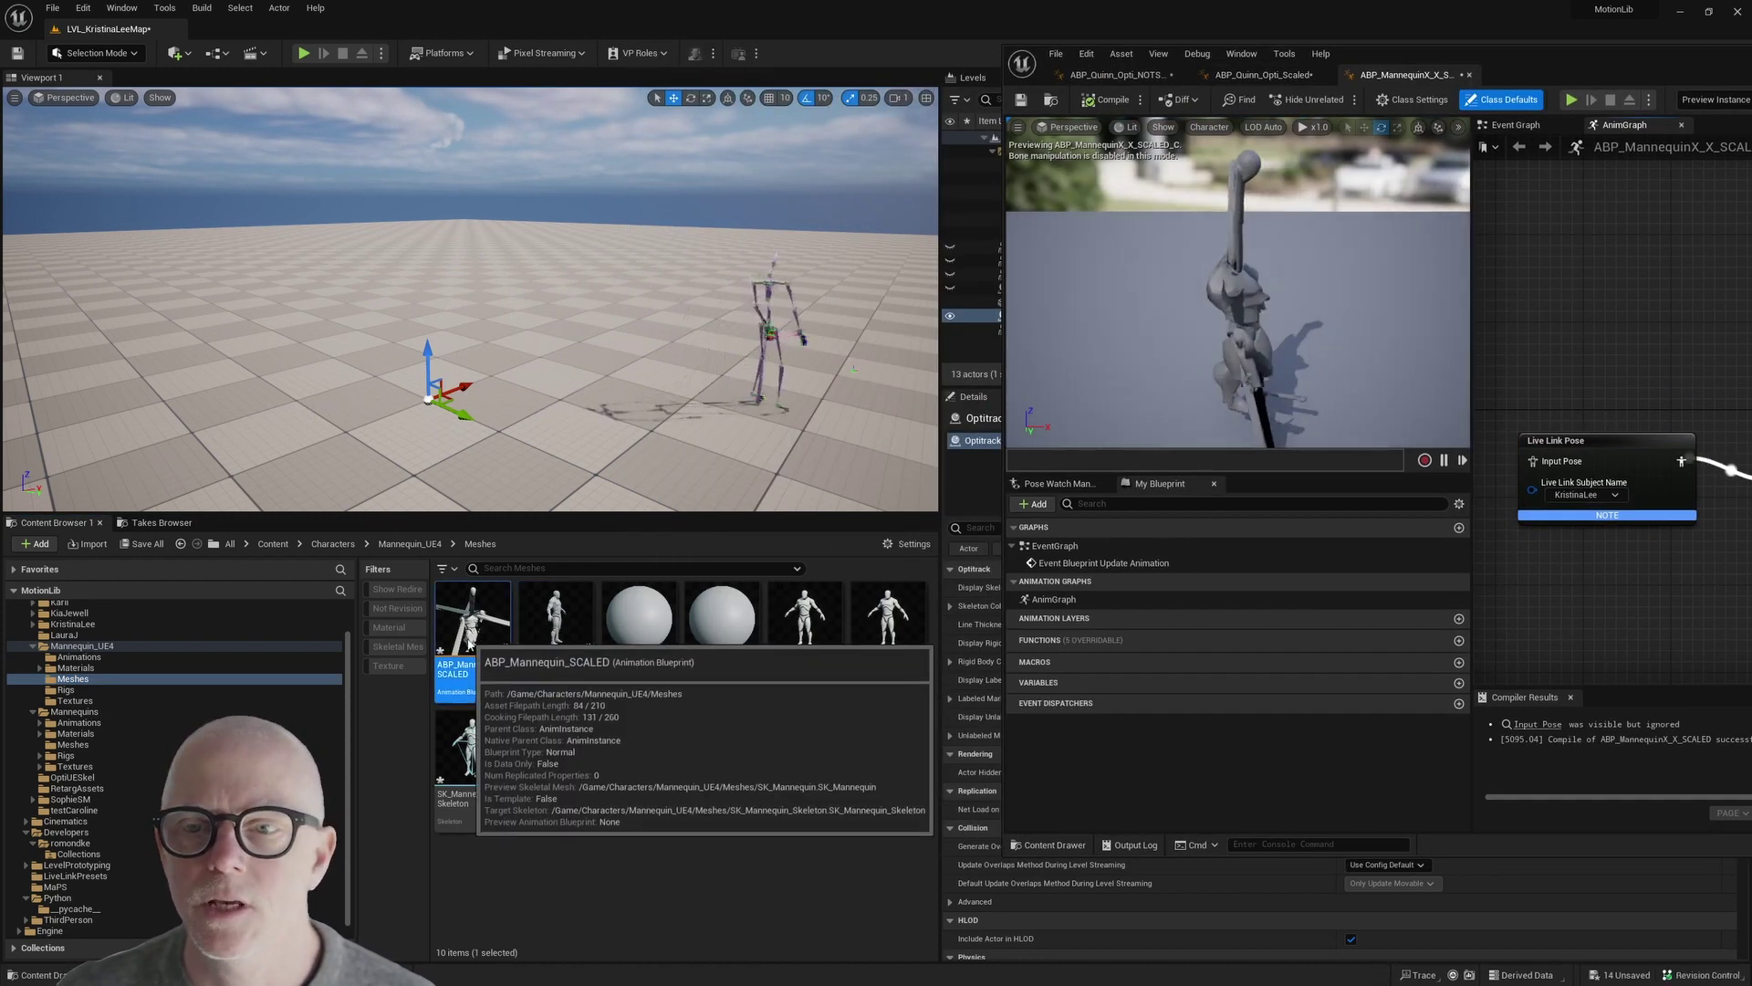
{"action": "double_click", "coordinate": [475, 630]}
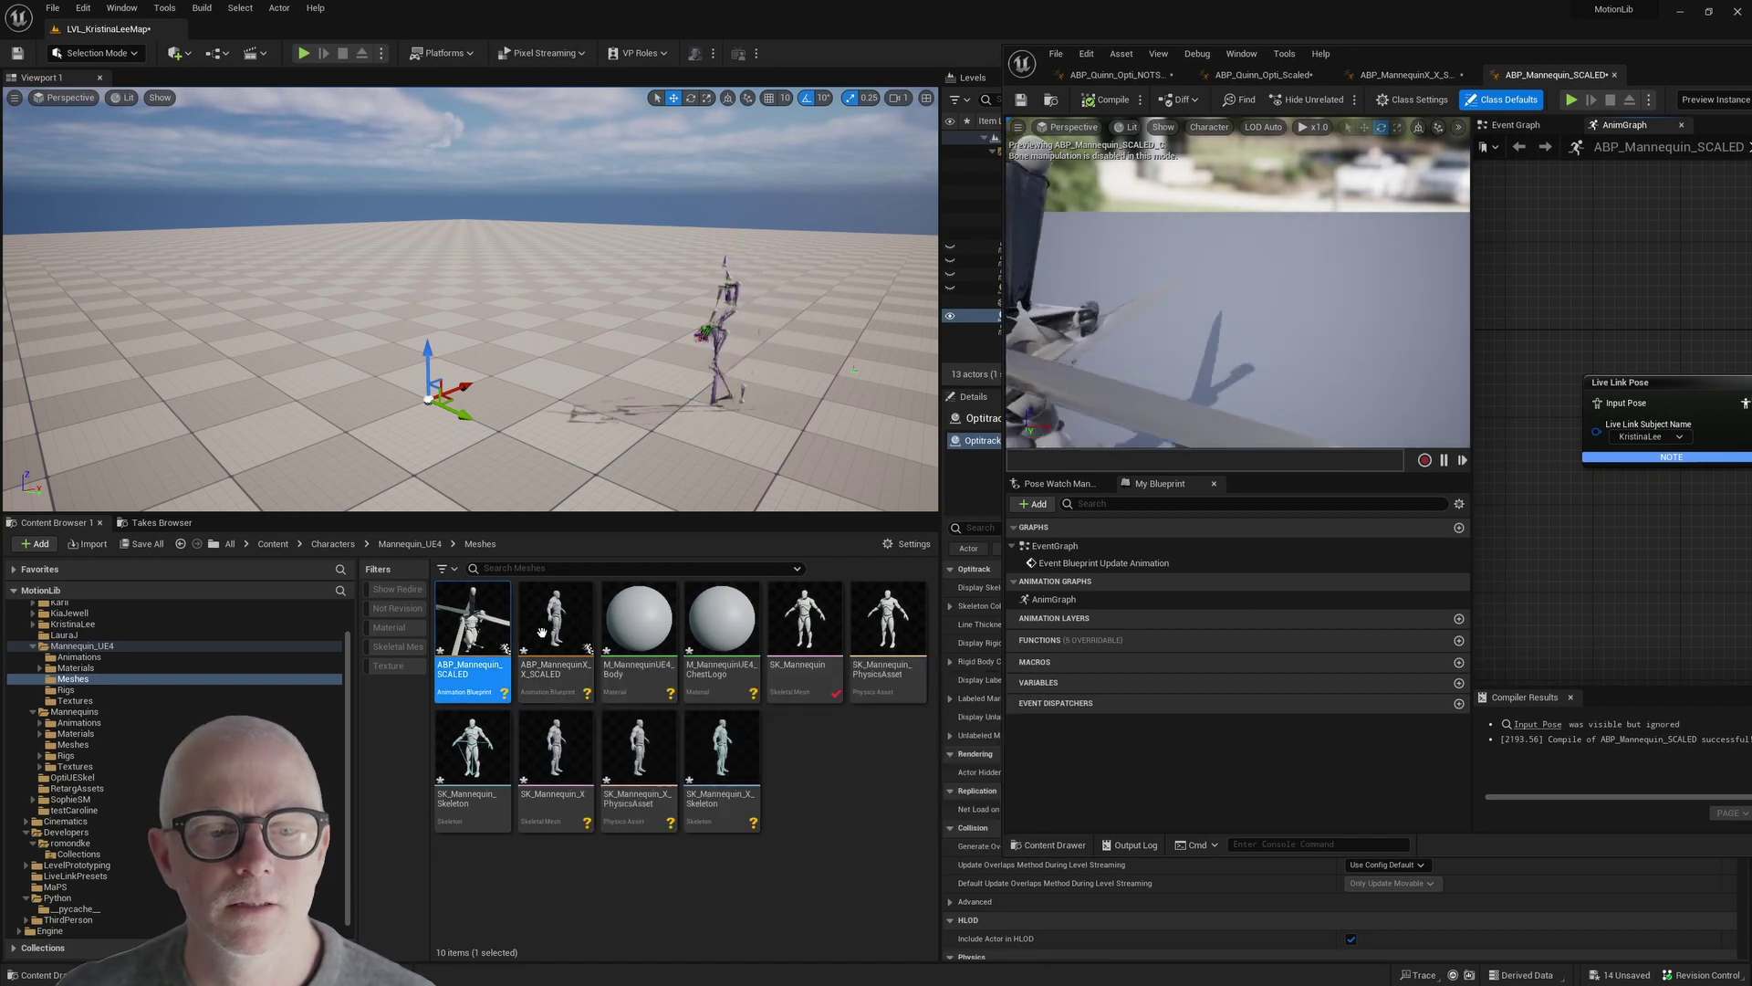
{"action": "left_click_drag", "start_coordinate": [1647, 70], "coordinate": [1047, 51]}
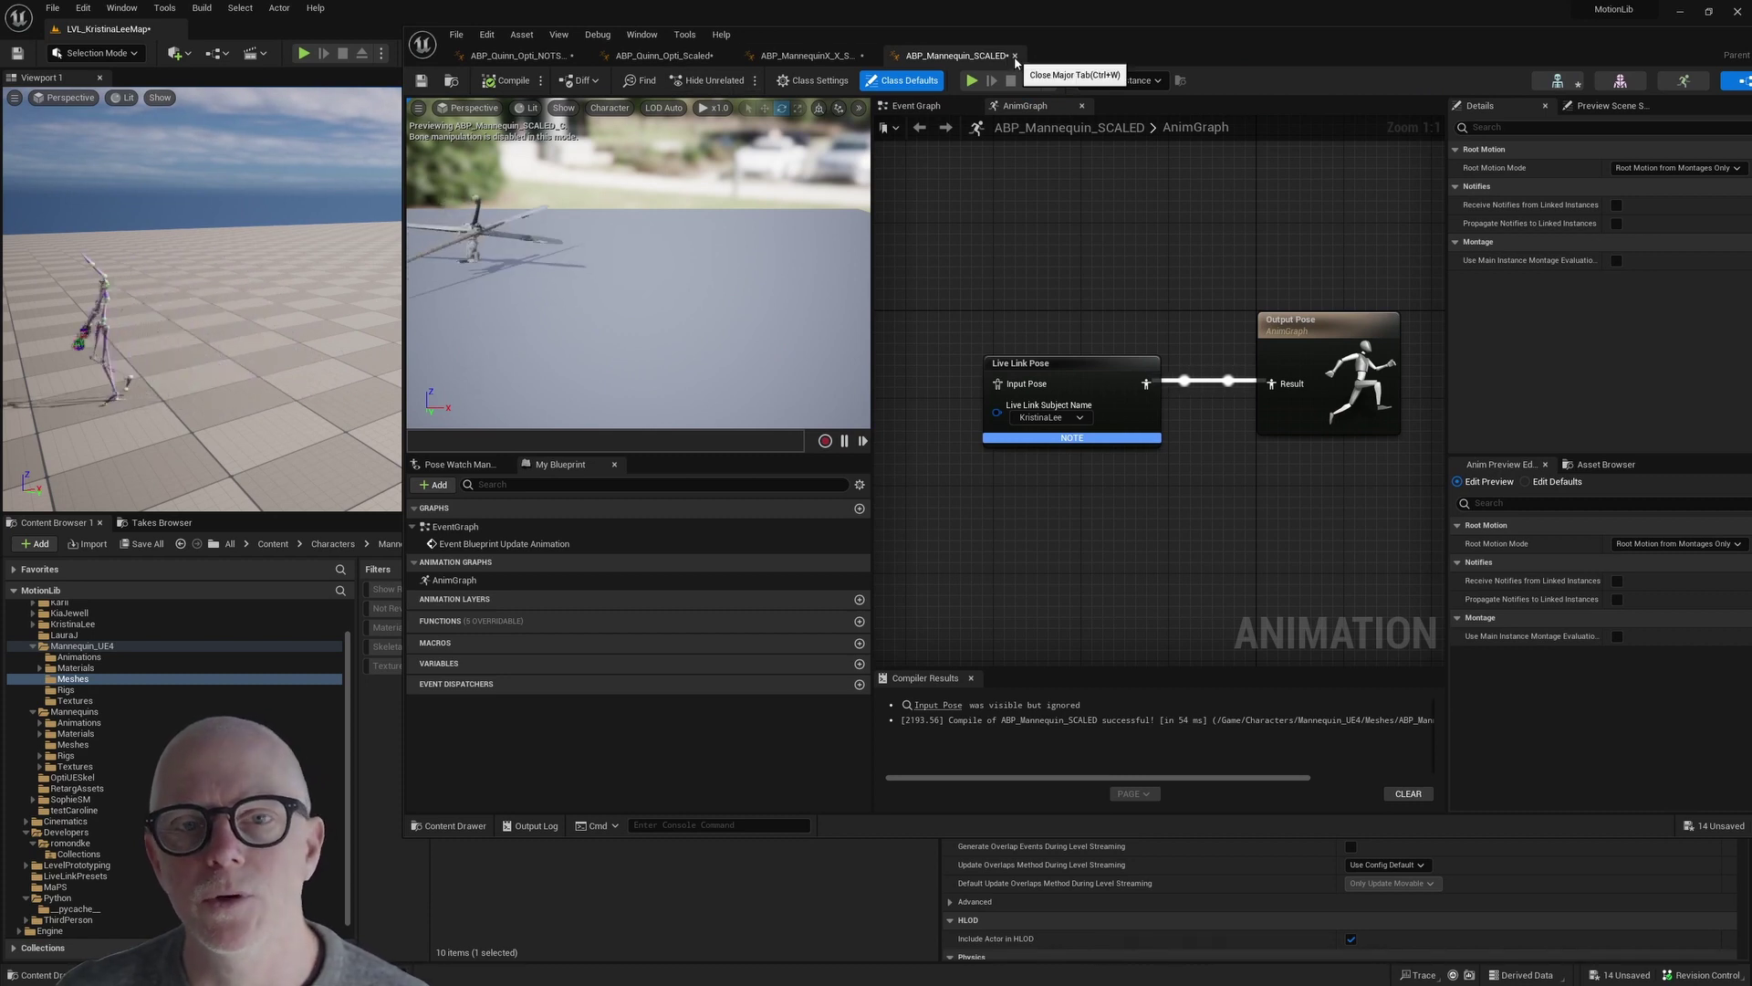
{"action": "left_click", "coordinate": [1015, 56]}
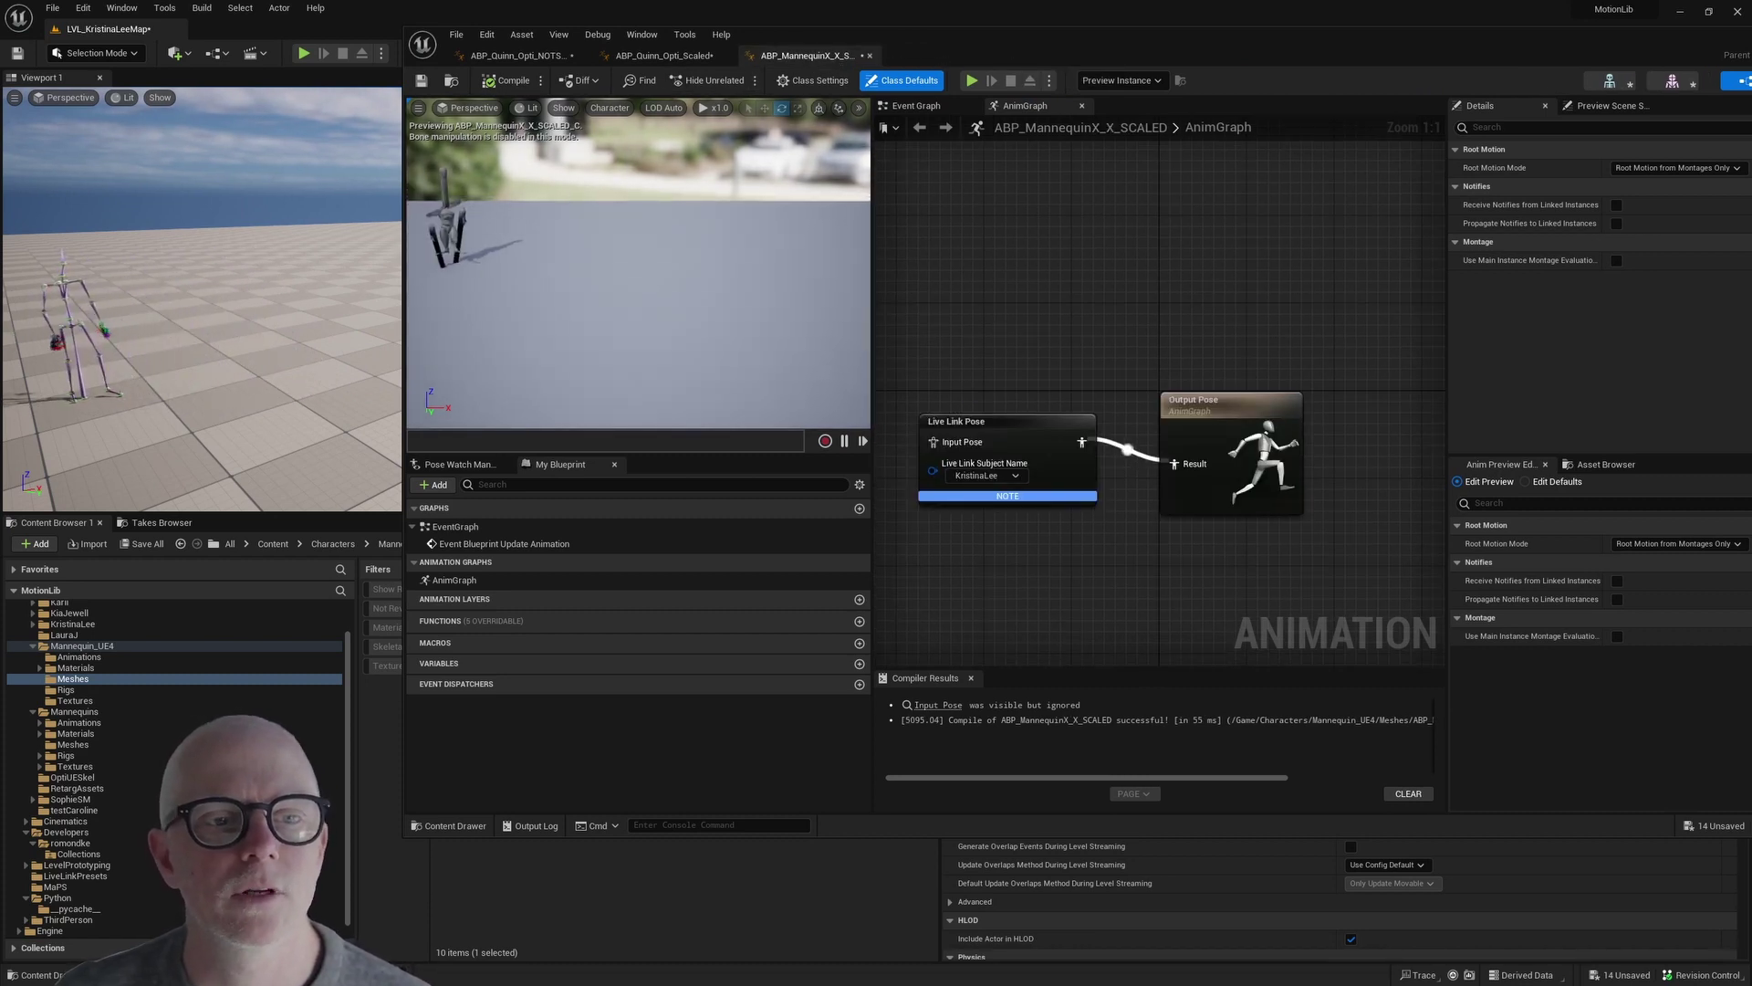
Select SK_Mannequin_X and orbit the ABP_MannequinX_X_SCALED preview to view the distorted animation.
{"action": "left_click_drag", "start_coordinate": [967, 49], "coordinate": [1278, 46]}
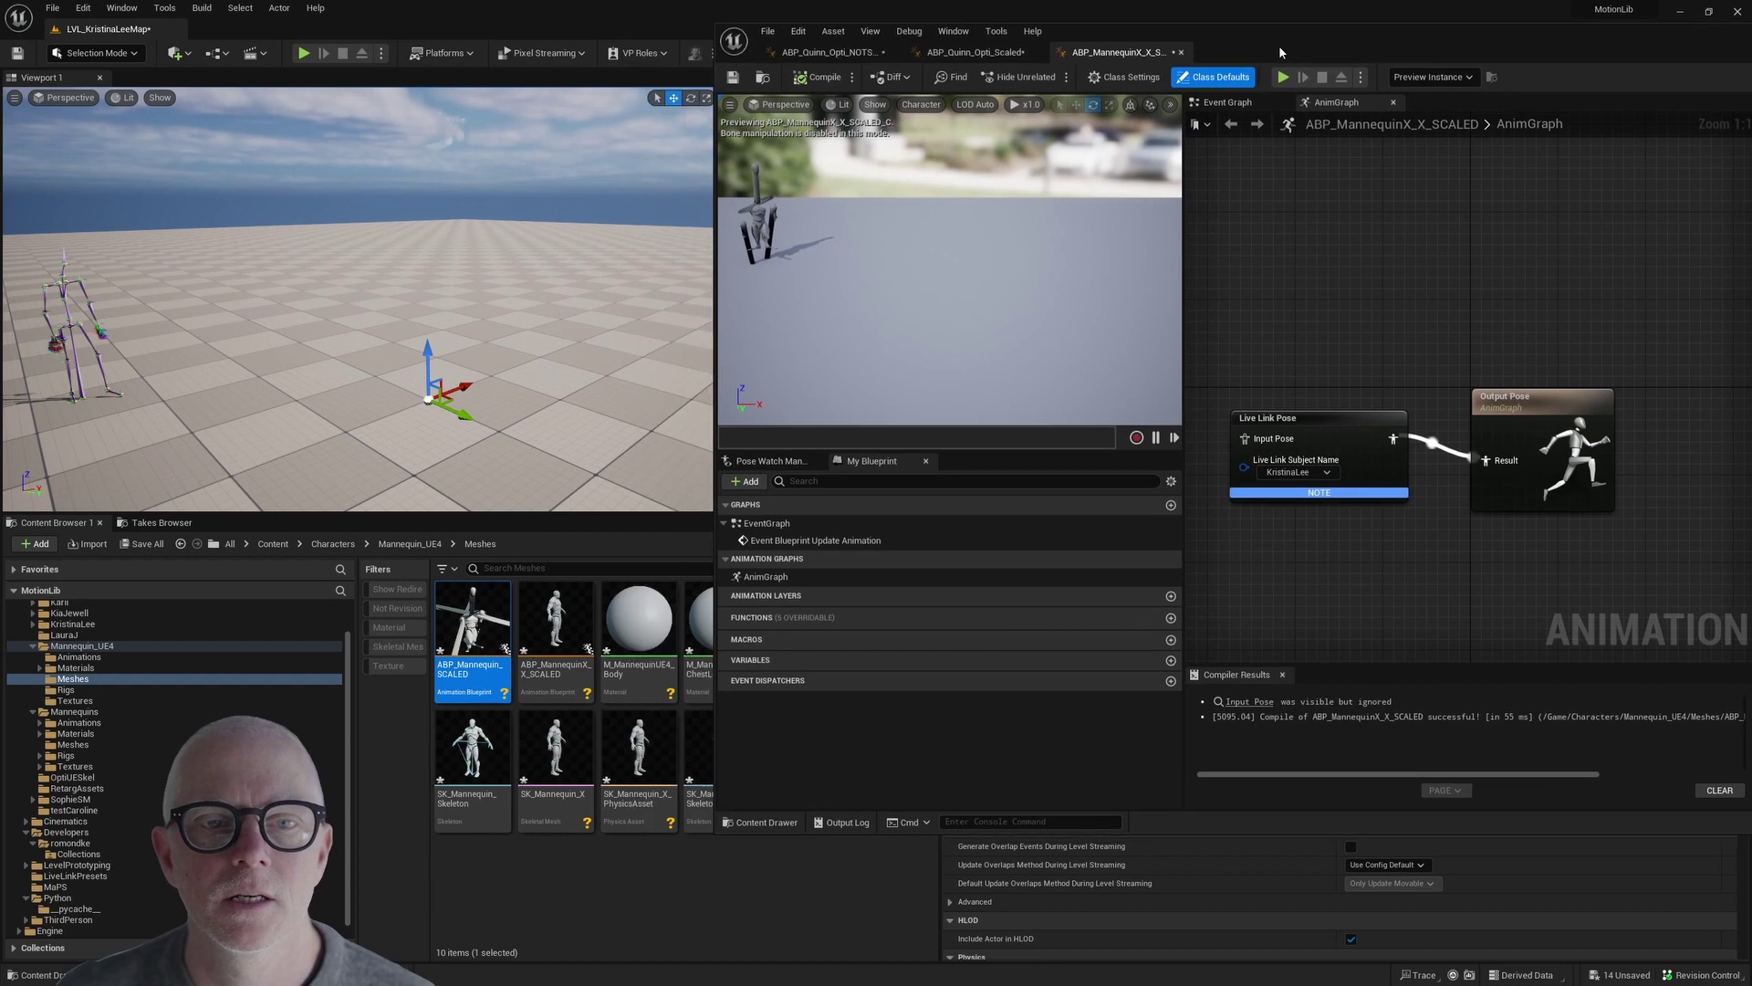
{"action": "left_click", "coordinate": [558, 785]}
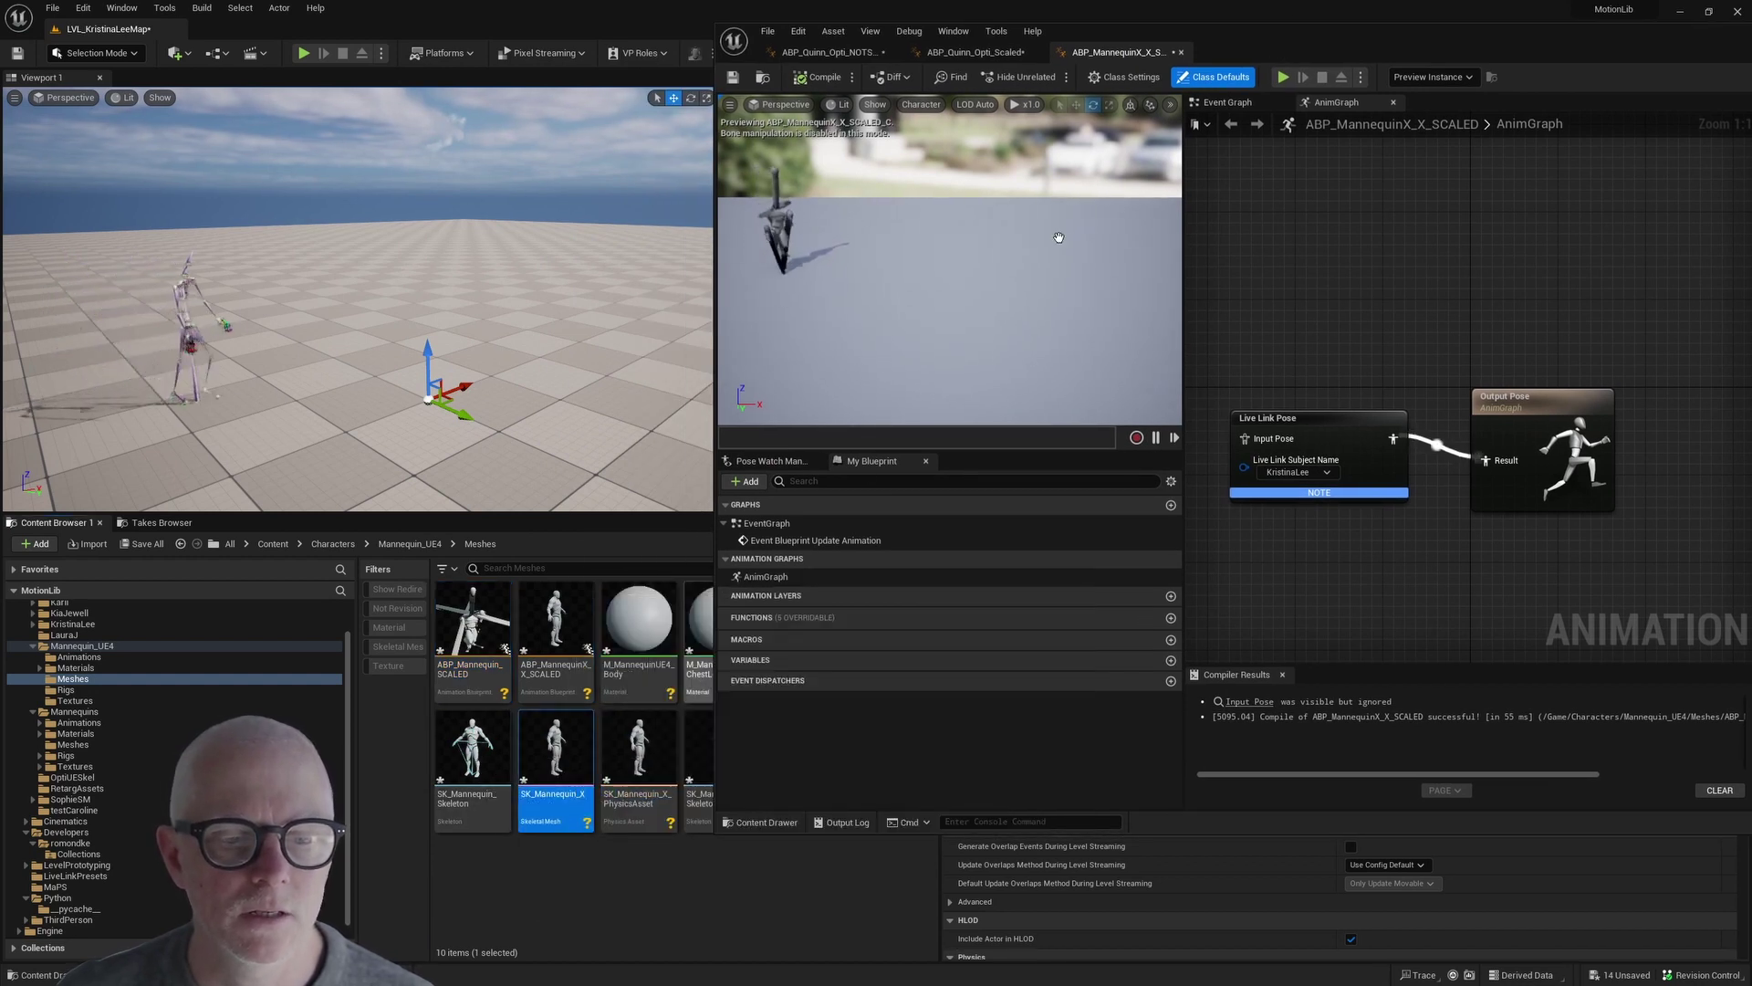
{"action": "left_click_drag", "start_coordinate": [1317, 43], "coordinate": [1519, 53]}
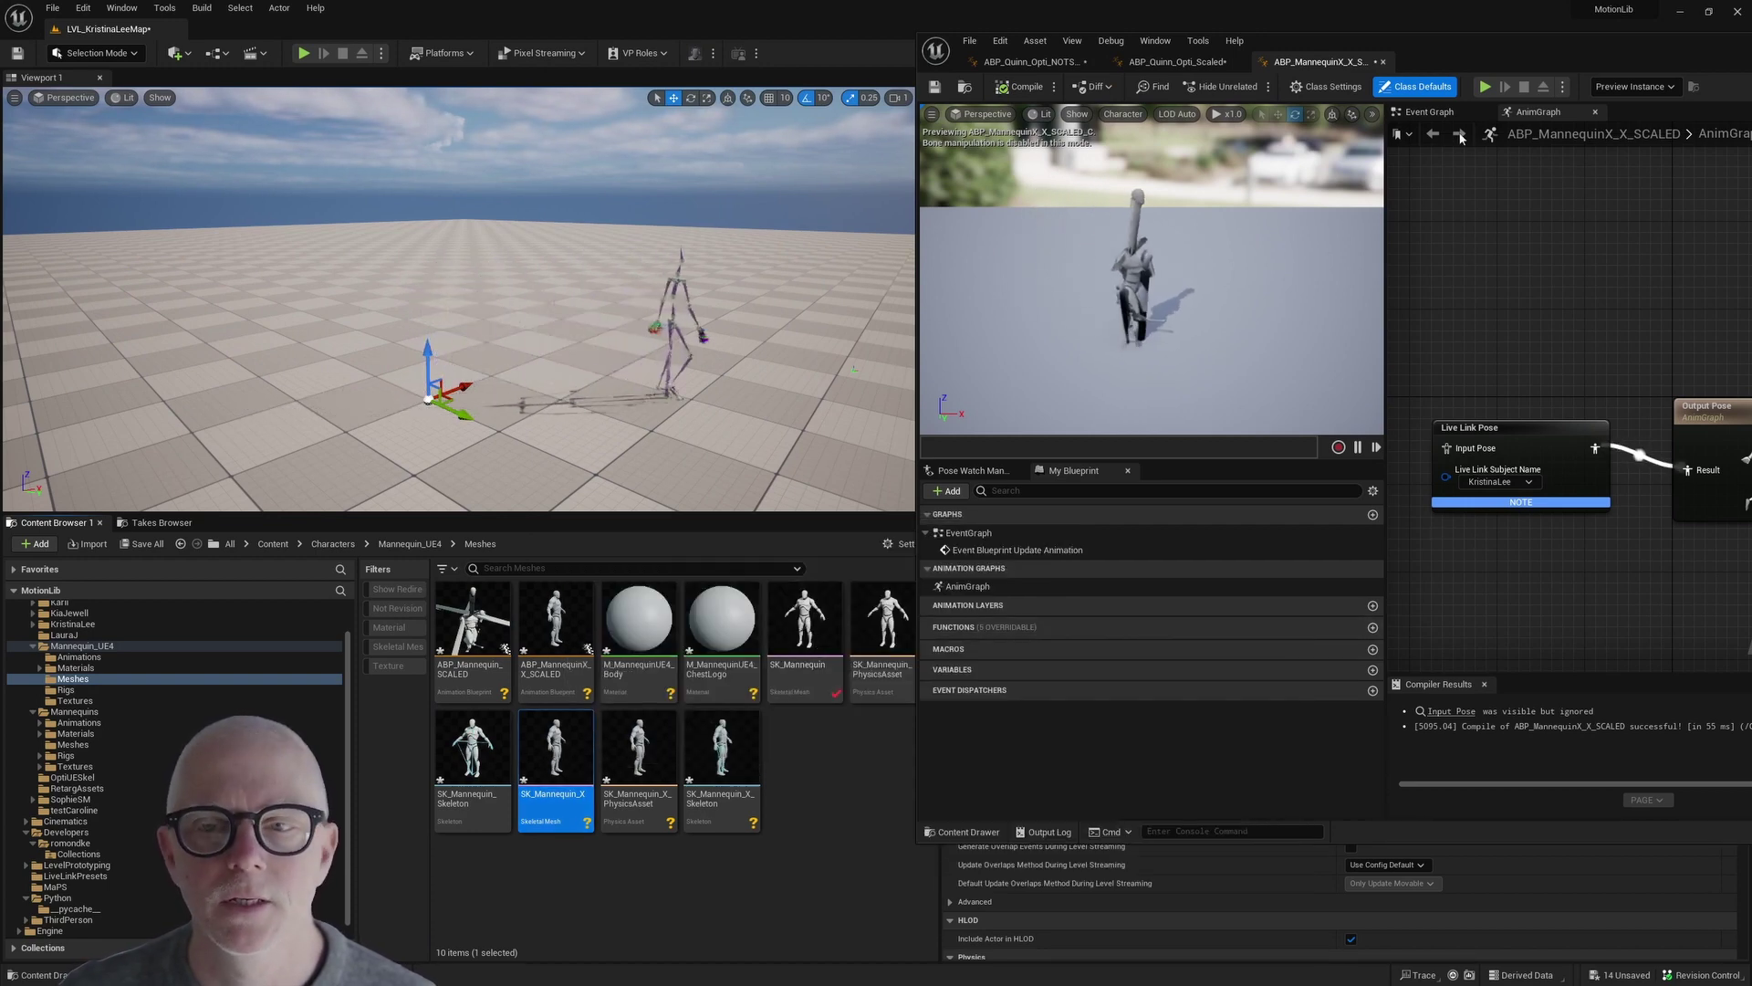
{"action": "left_click_drag", "start_coordinate": [1651, 42], "coordinate": [1124, 73]}
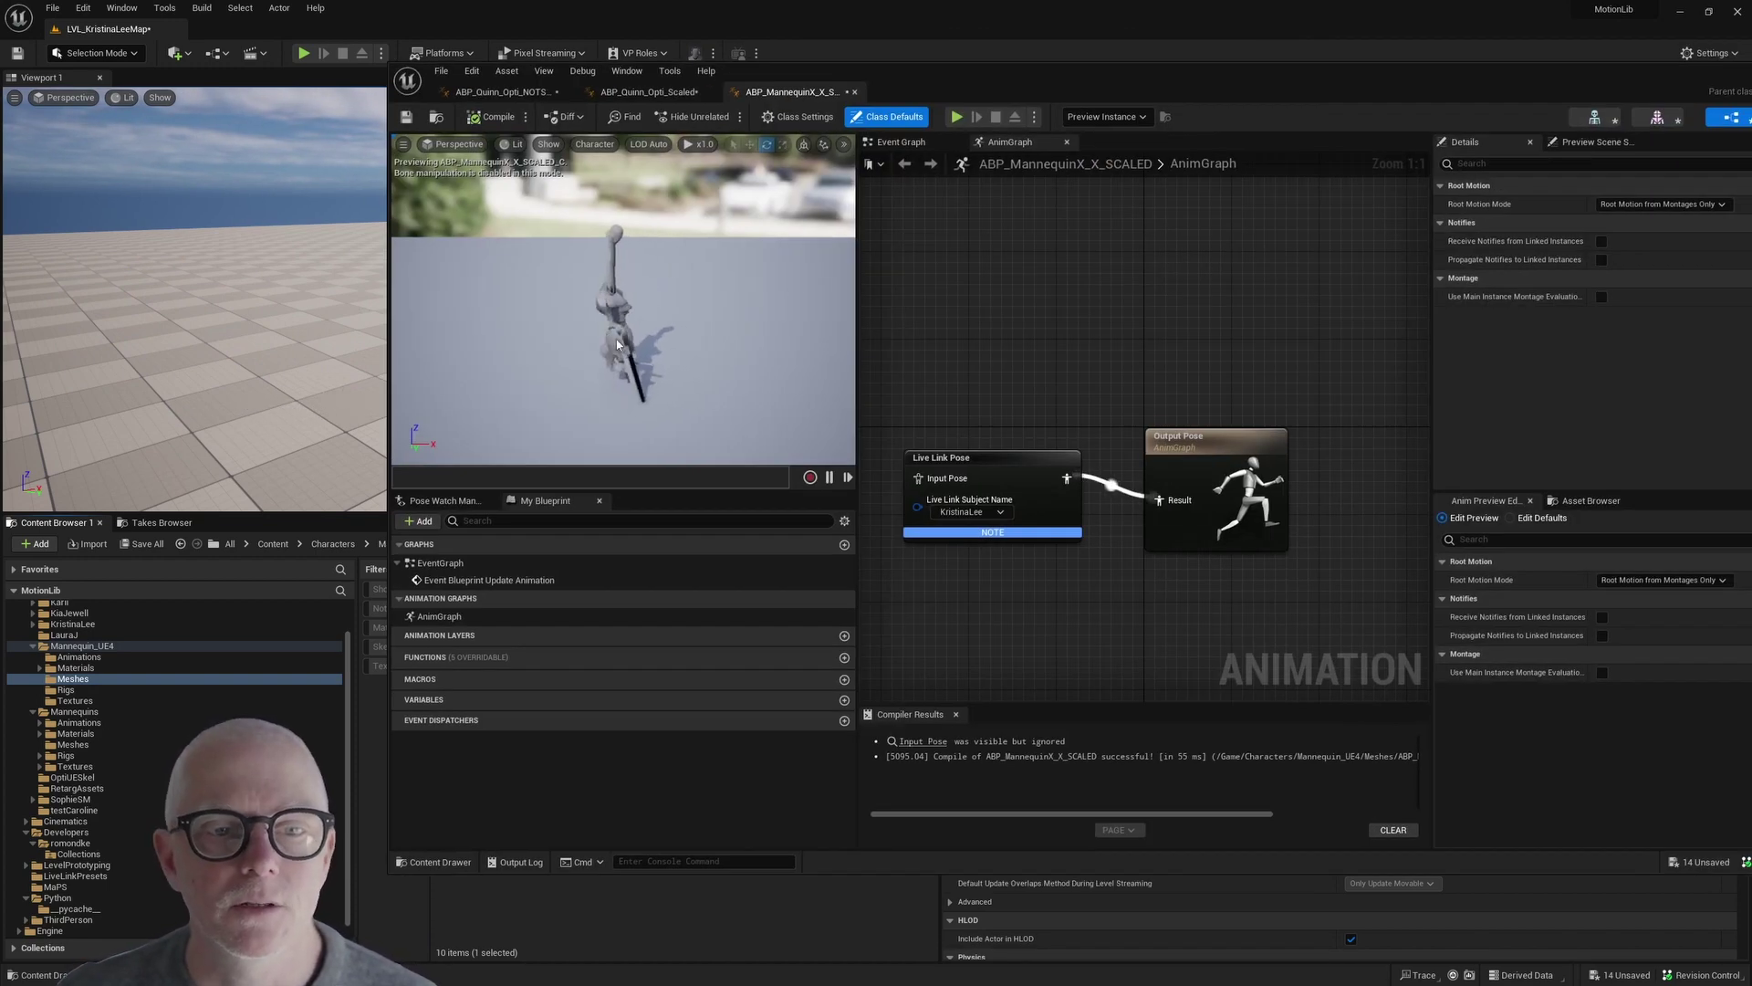
{"action": "left_click_drag", "start_coordinate": [622, 344], "coordinate": [557, 369]}
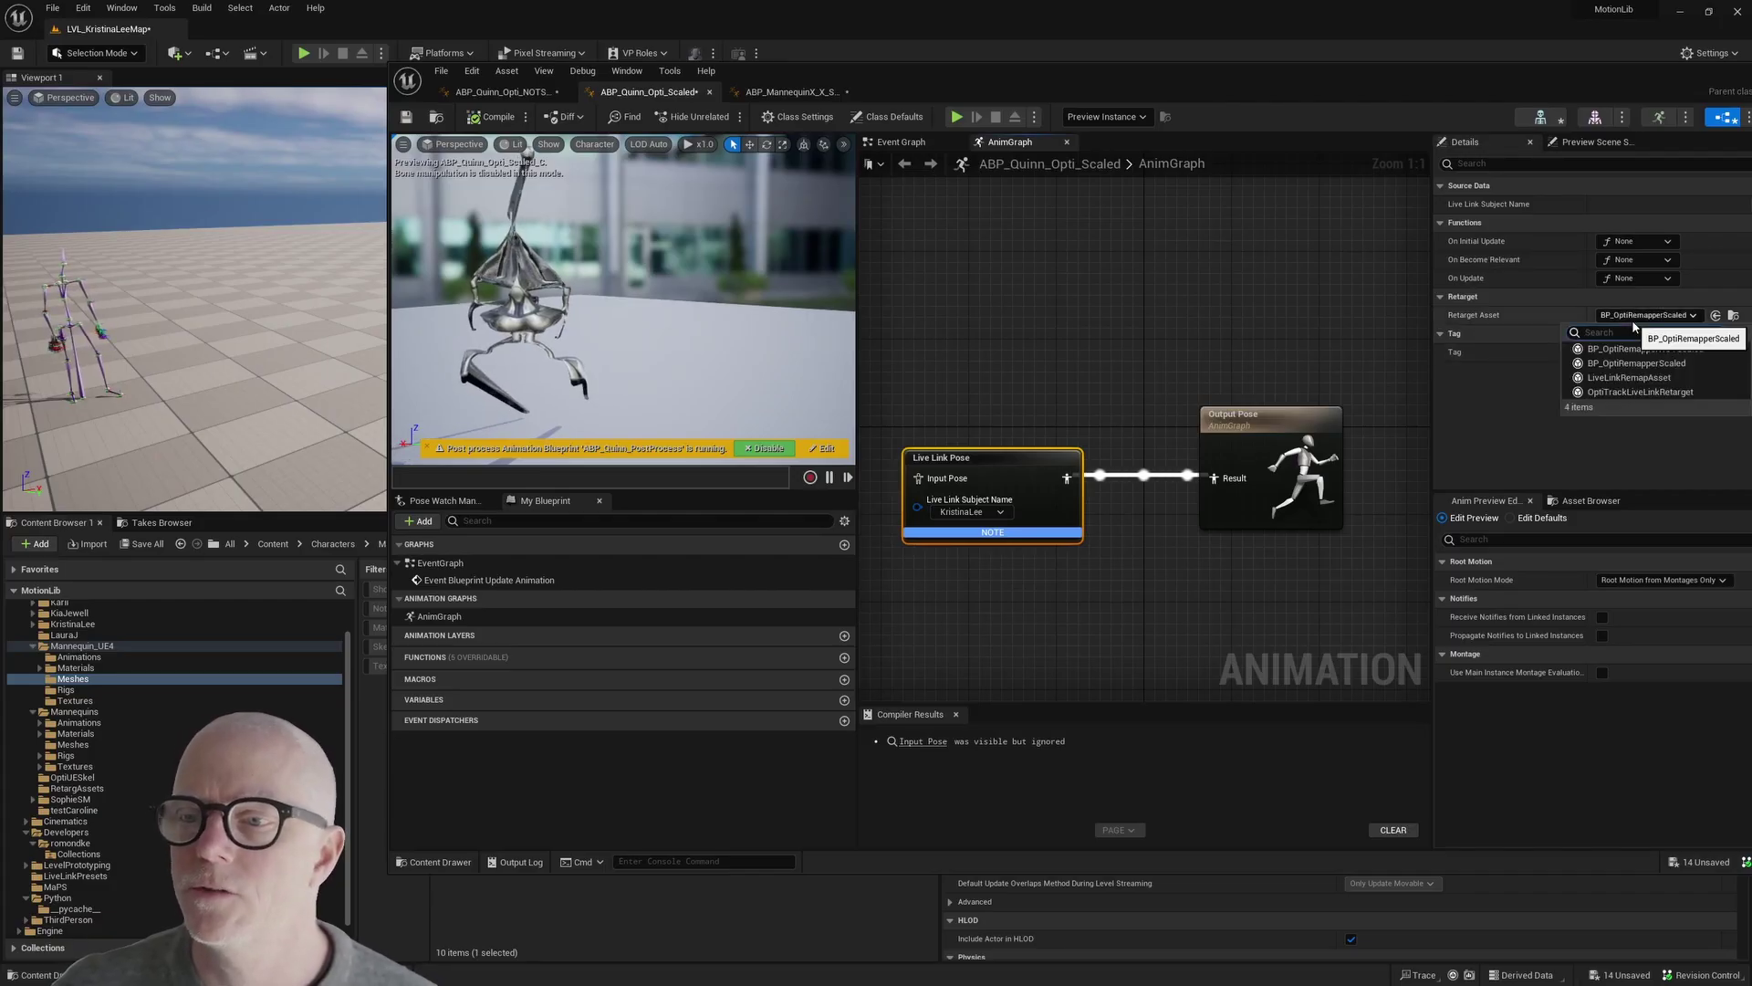
Set the Live Link Pose node's Retarget Asset to OptiTrackLiveLinkRetarget and compile.
{"action": "left_click", "coordinate": [1628, 377]}
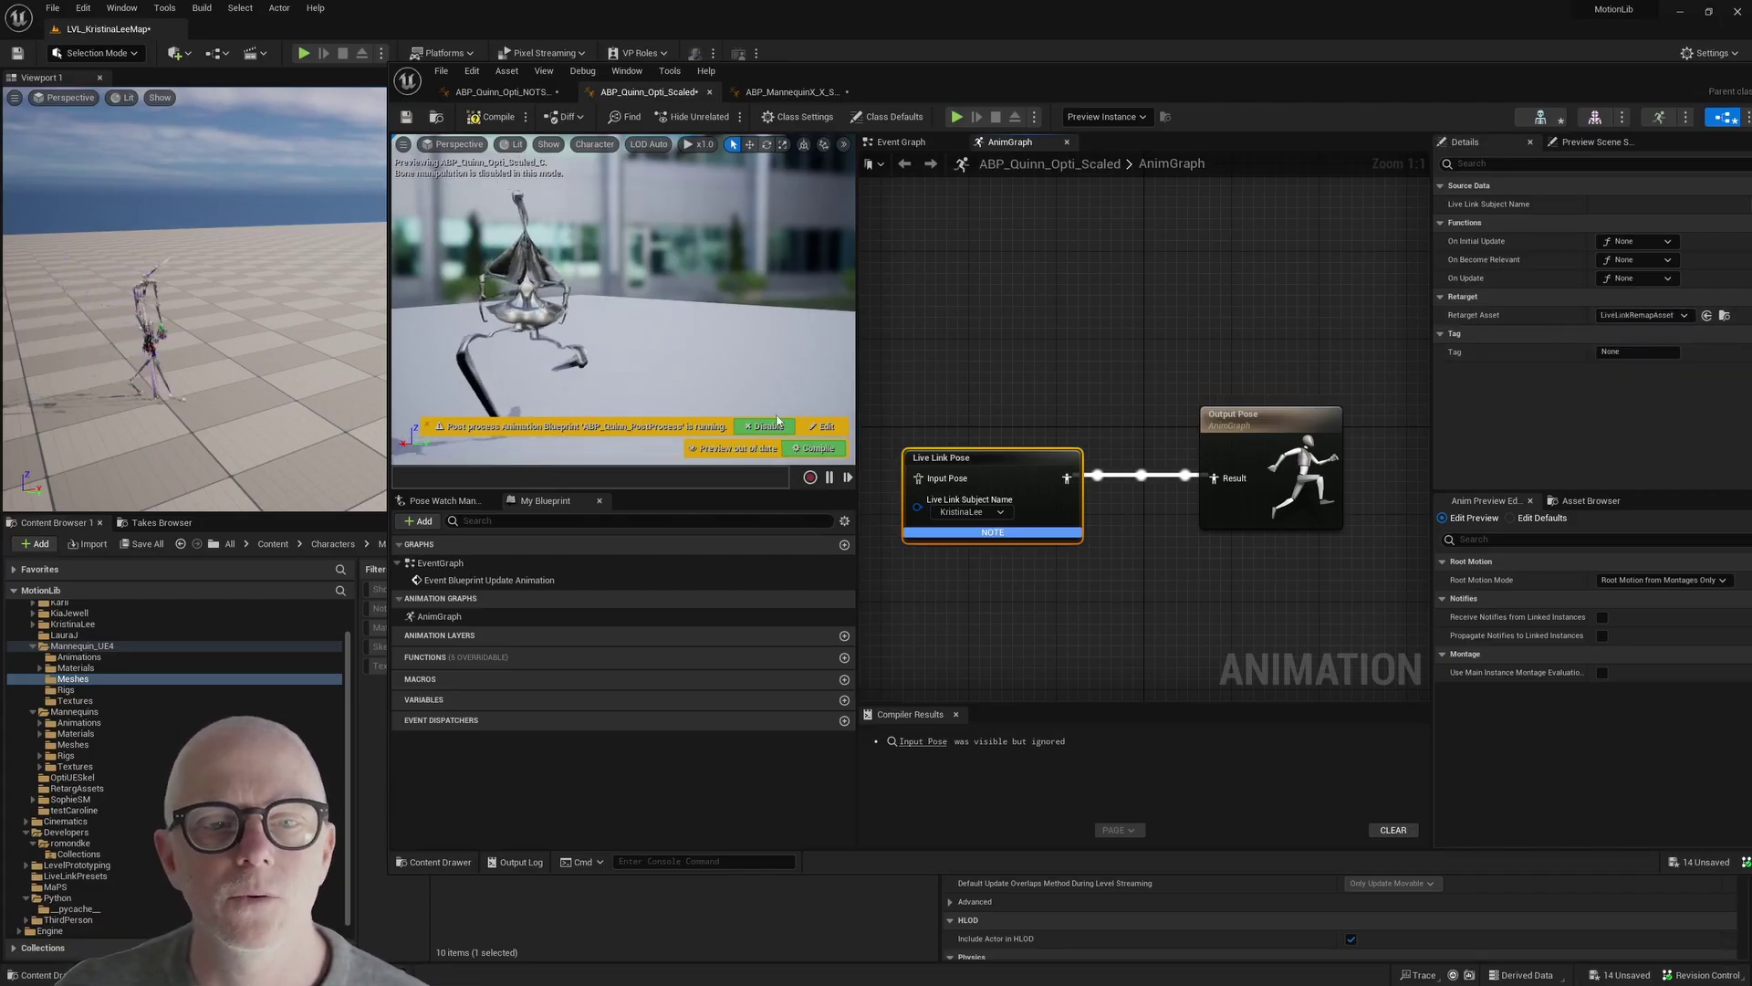
{"action": "left_click", "coordinate": [1640, 315]}
{"action": "left_click", "coordinate": [1620, 399]}
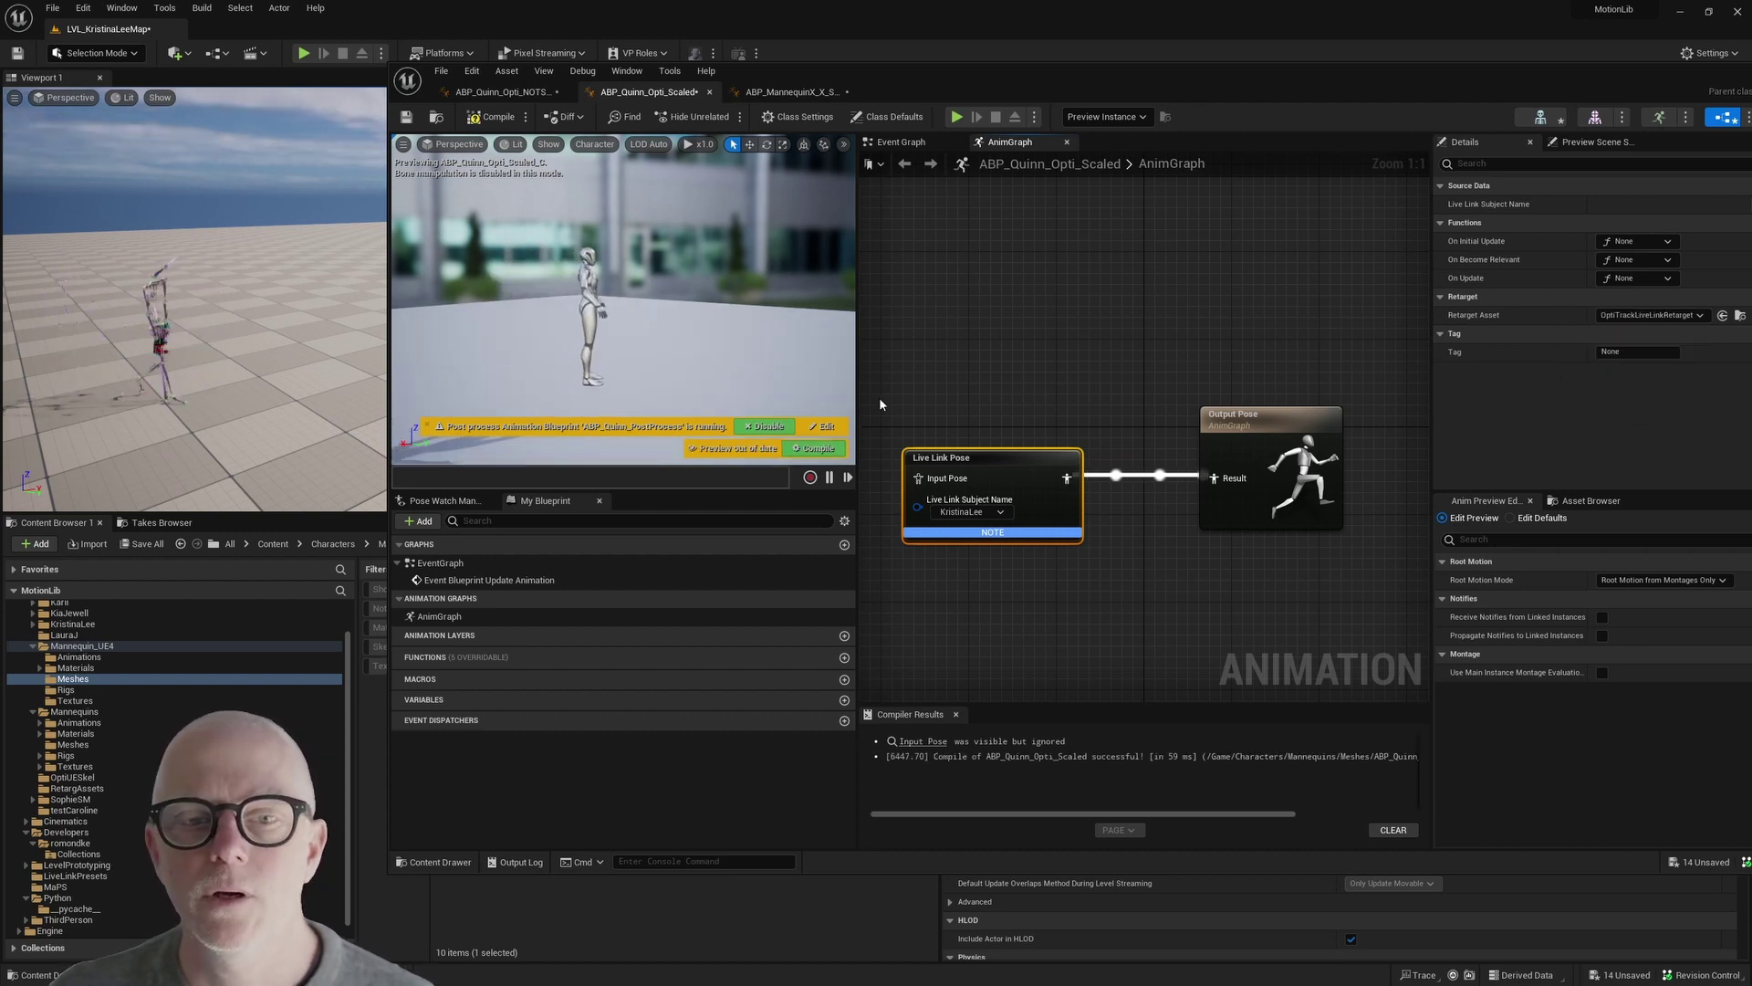
{"action": "left_click", "coordinate": [815, 448]}
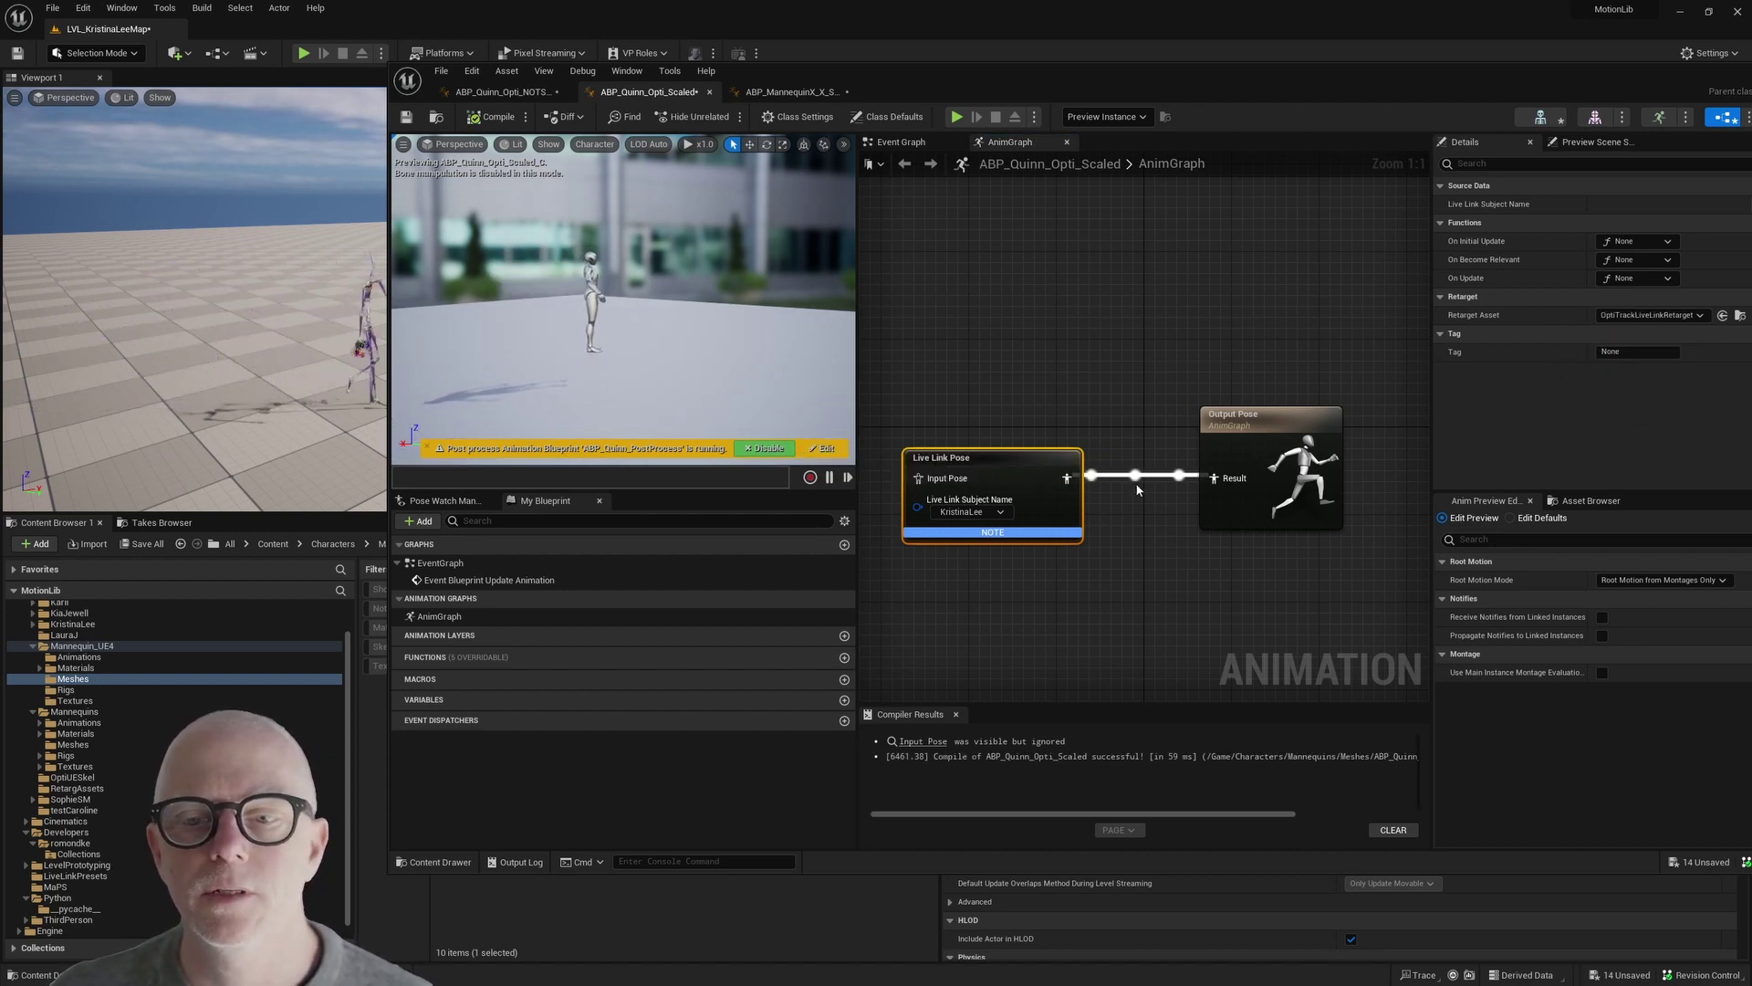
Reconnect the Live Link Pose wire to Output Pose and recompile the blueprint.
{"action": "left_click", "coordinate": [1137, 484], "text": "alt"}
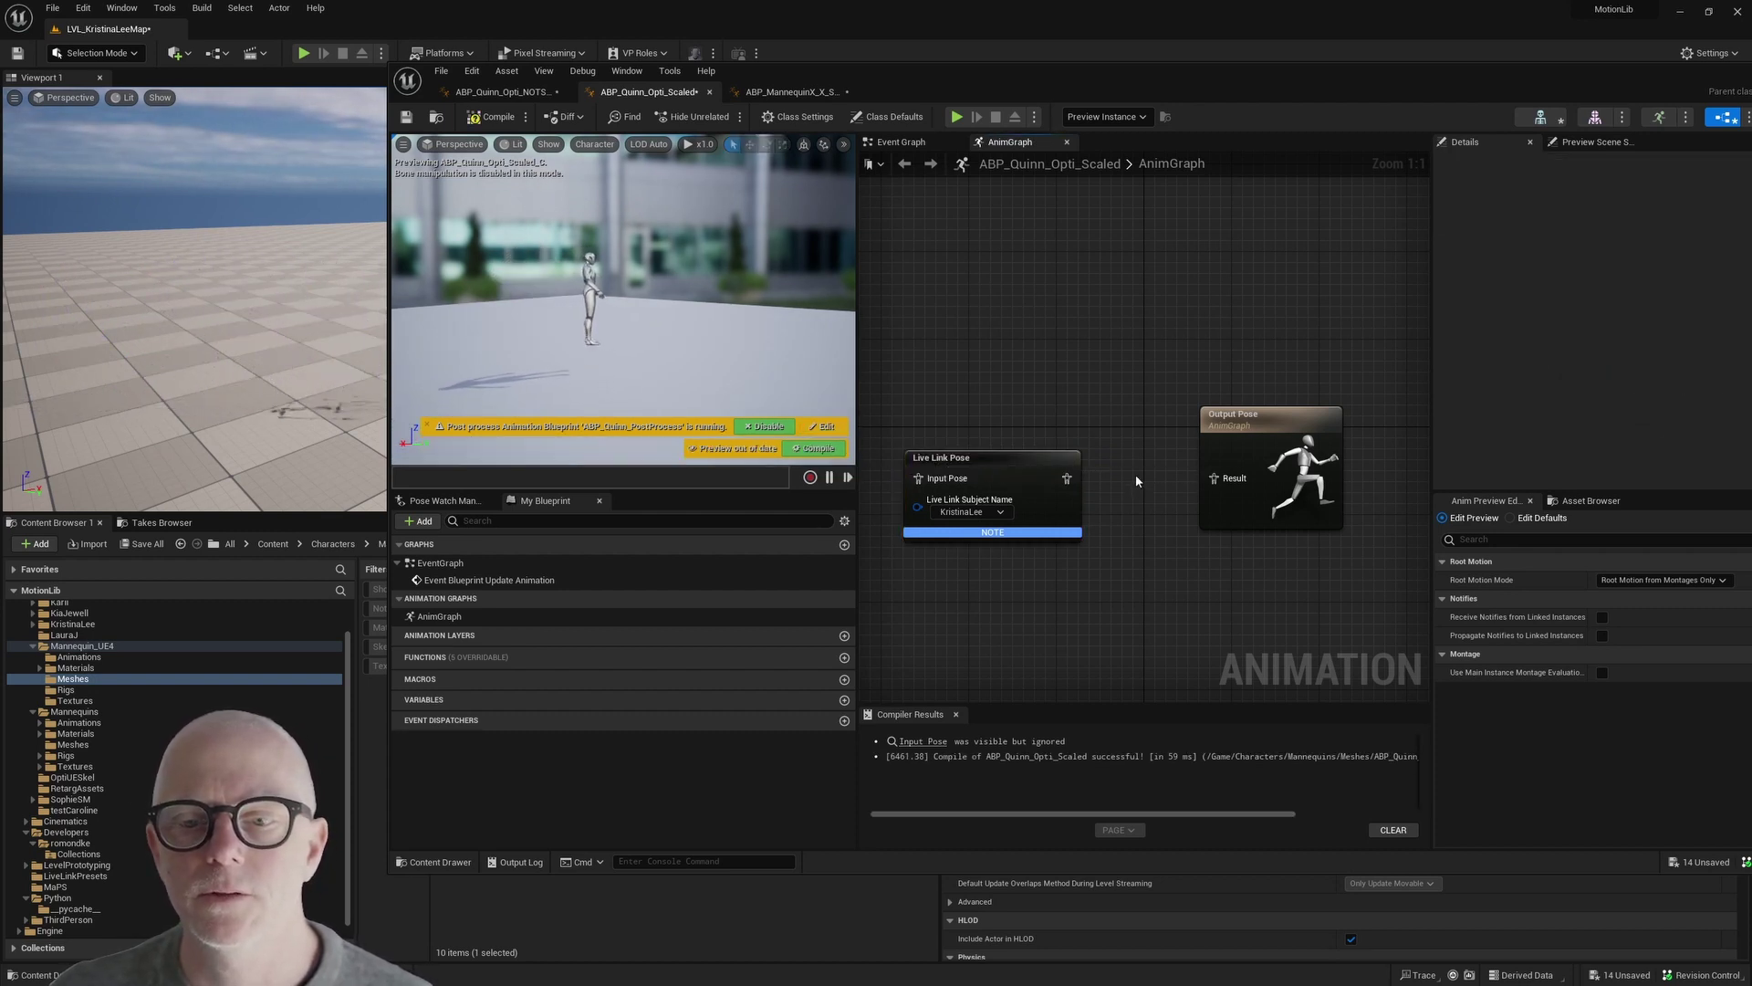
{"action": "left_click", "coordinate": [802, 448]}
{"action": "left_click_drag", "start_coordinate": [1042, 478], "coordinate": [1226, 481]}
{"action": "left_click", "coordinate": [815, 448]}
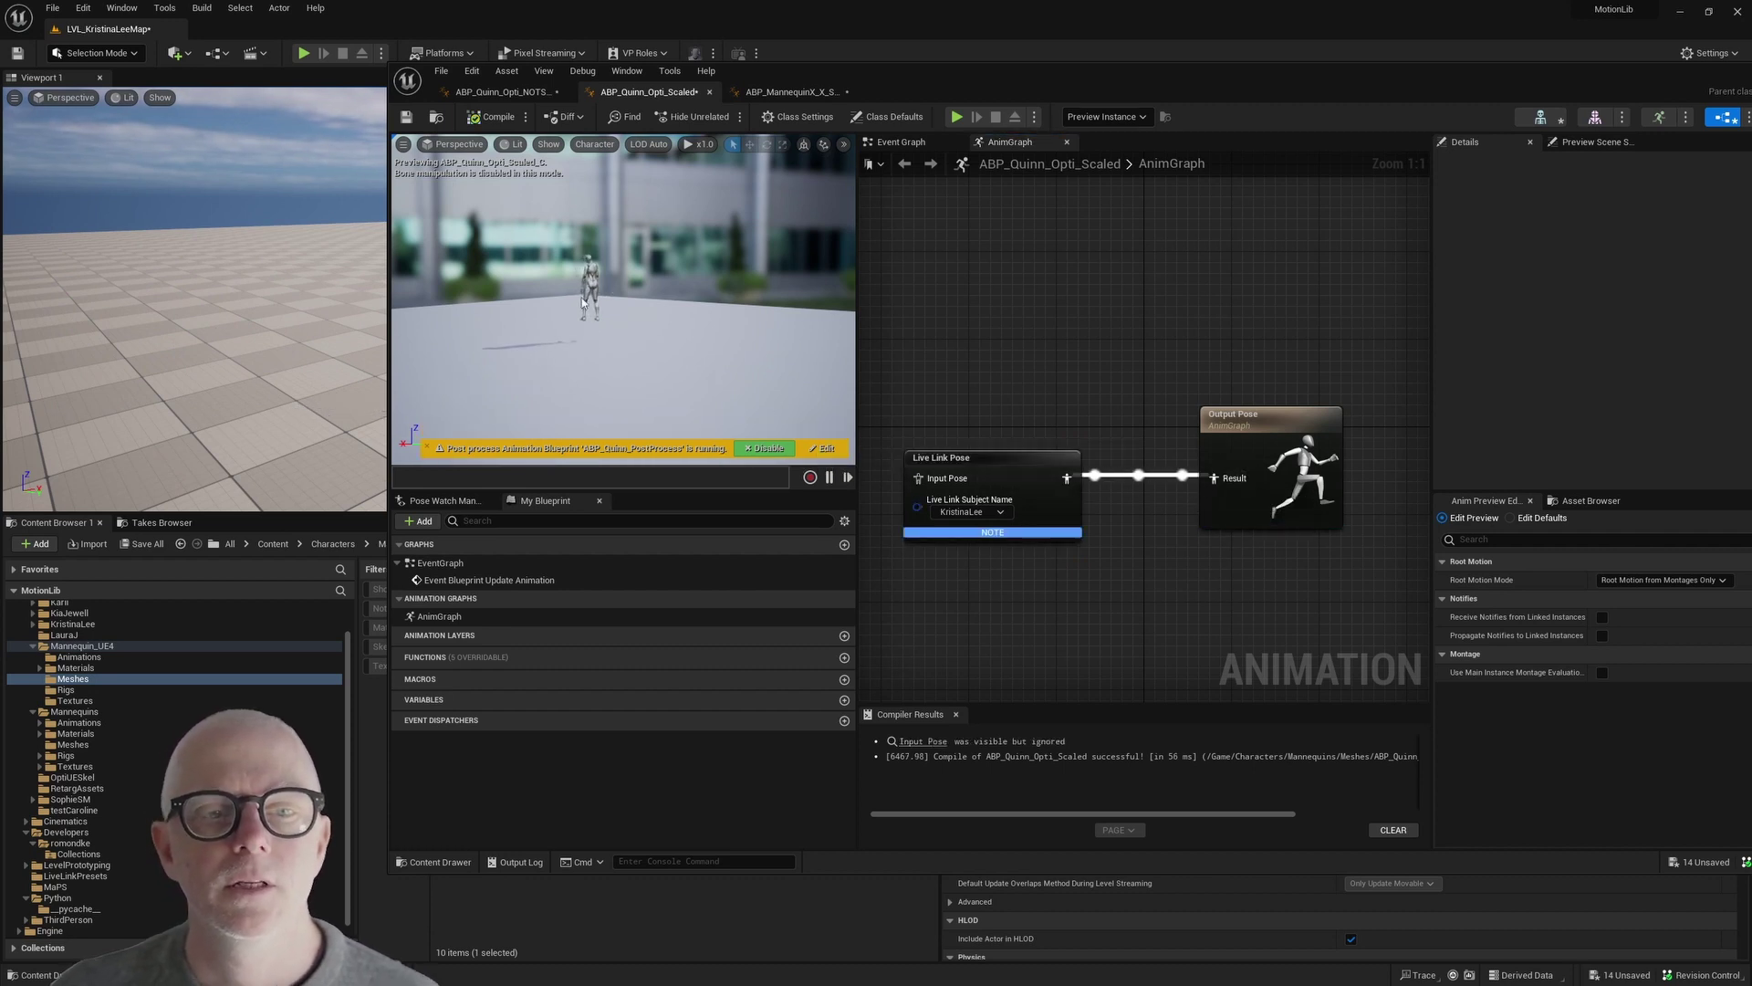
{"action": "left_click", "coordinate": [991, 476]}
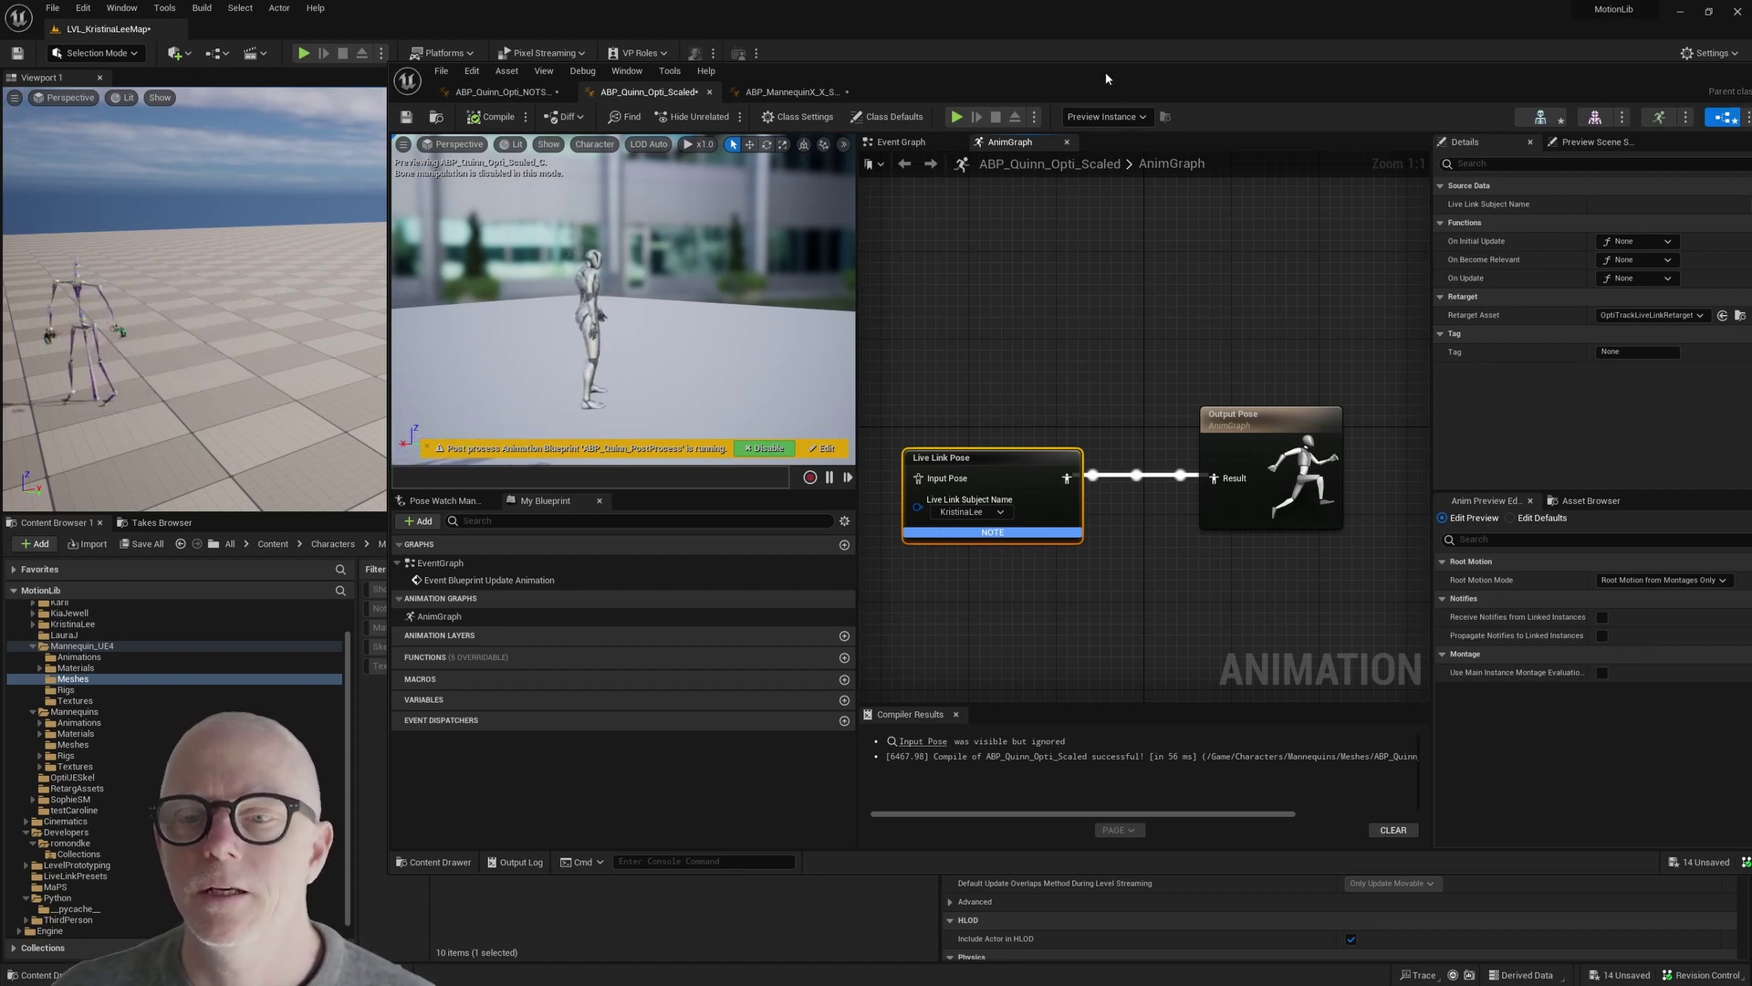
Hide the SKM_OptiUESkel mesh and drop ABP_Quinn_Opti_Scaled into the level.
{"action": "key", "text": "alt+Tab"}
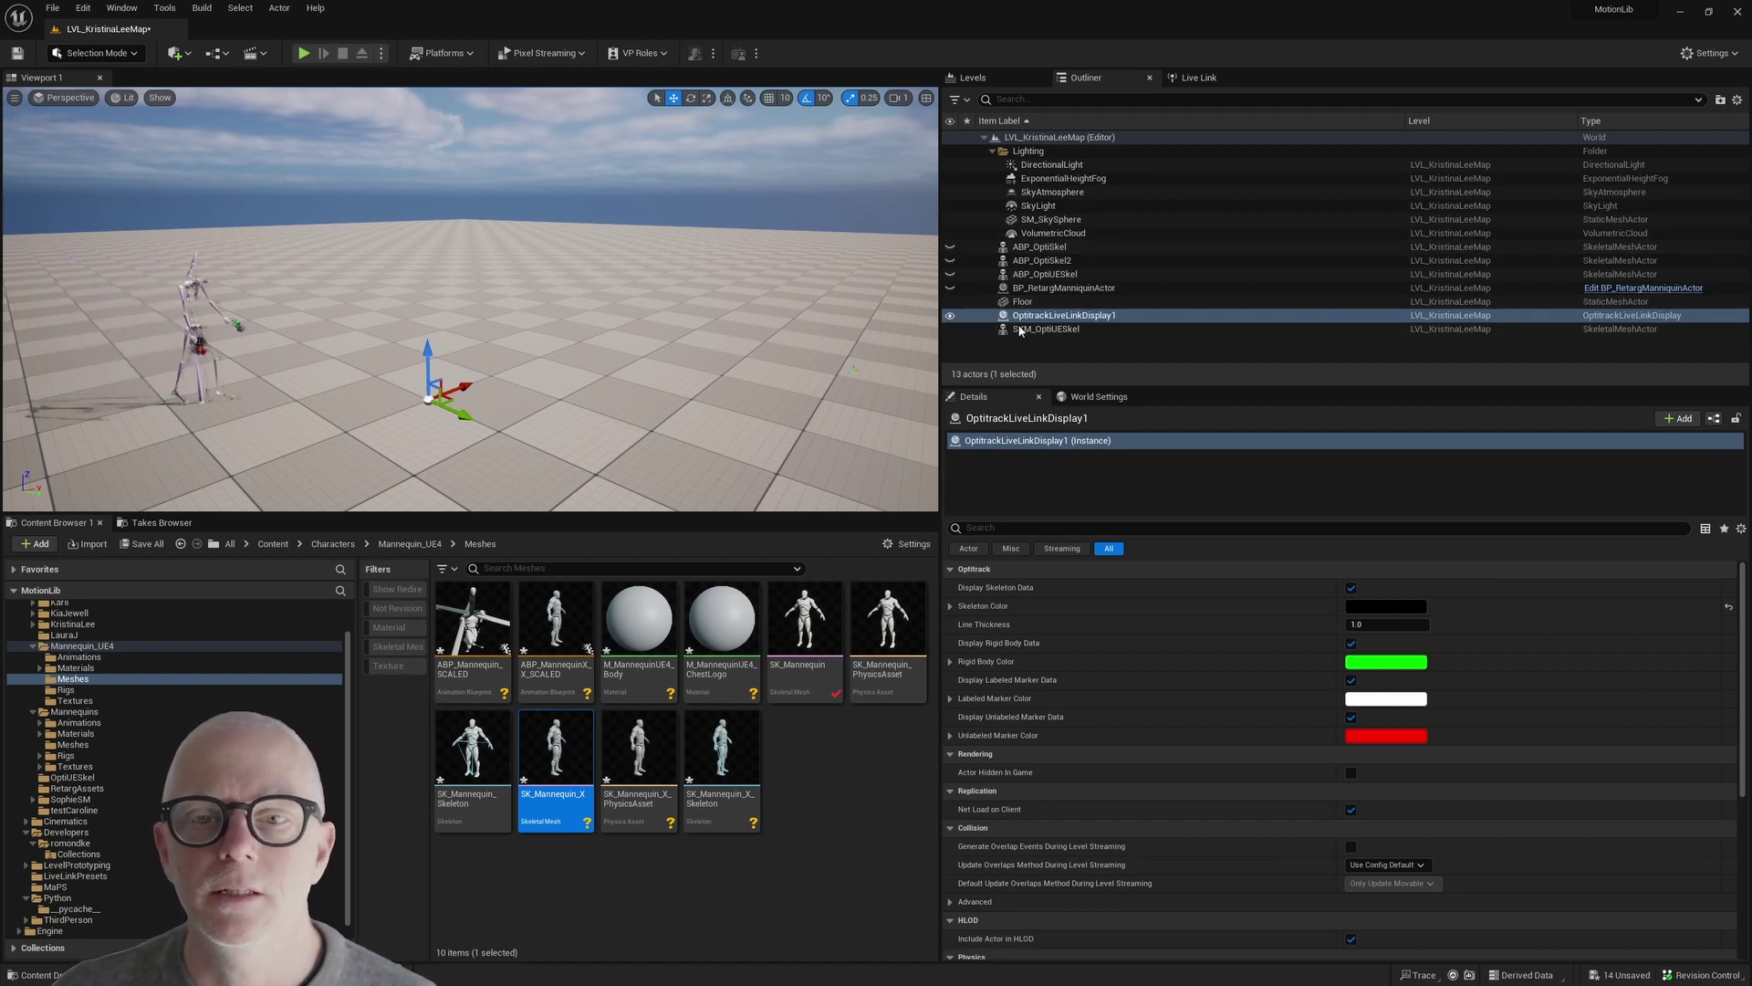
{"action": "left_click", "coordinate": [949, 330]}
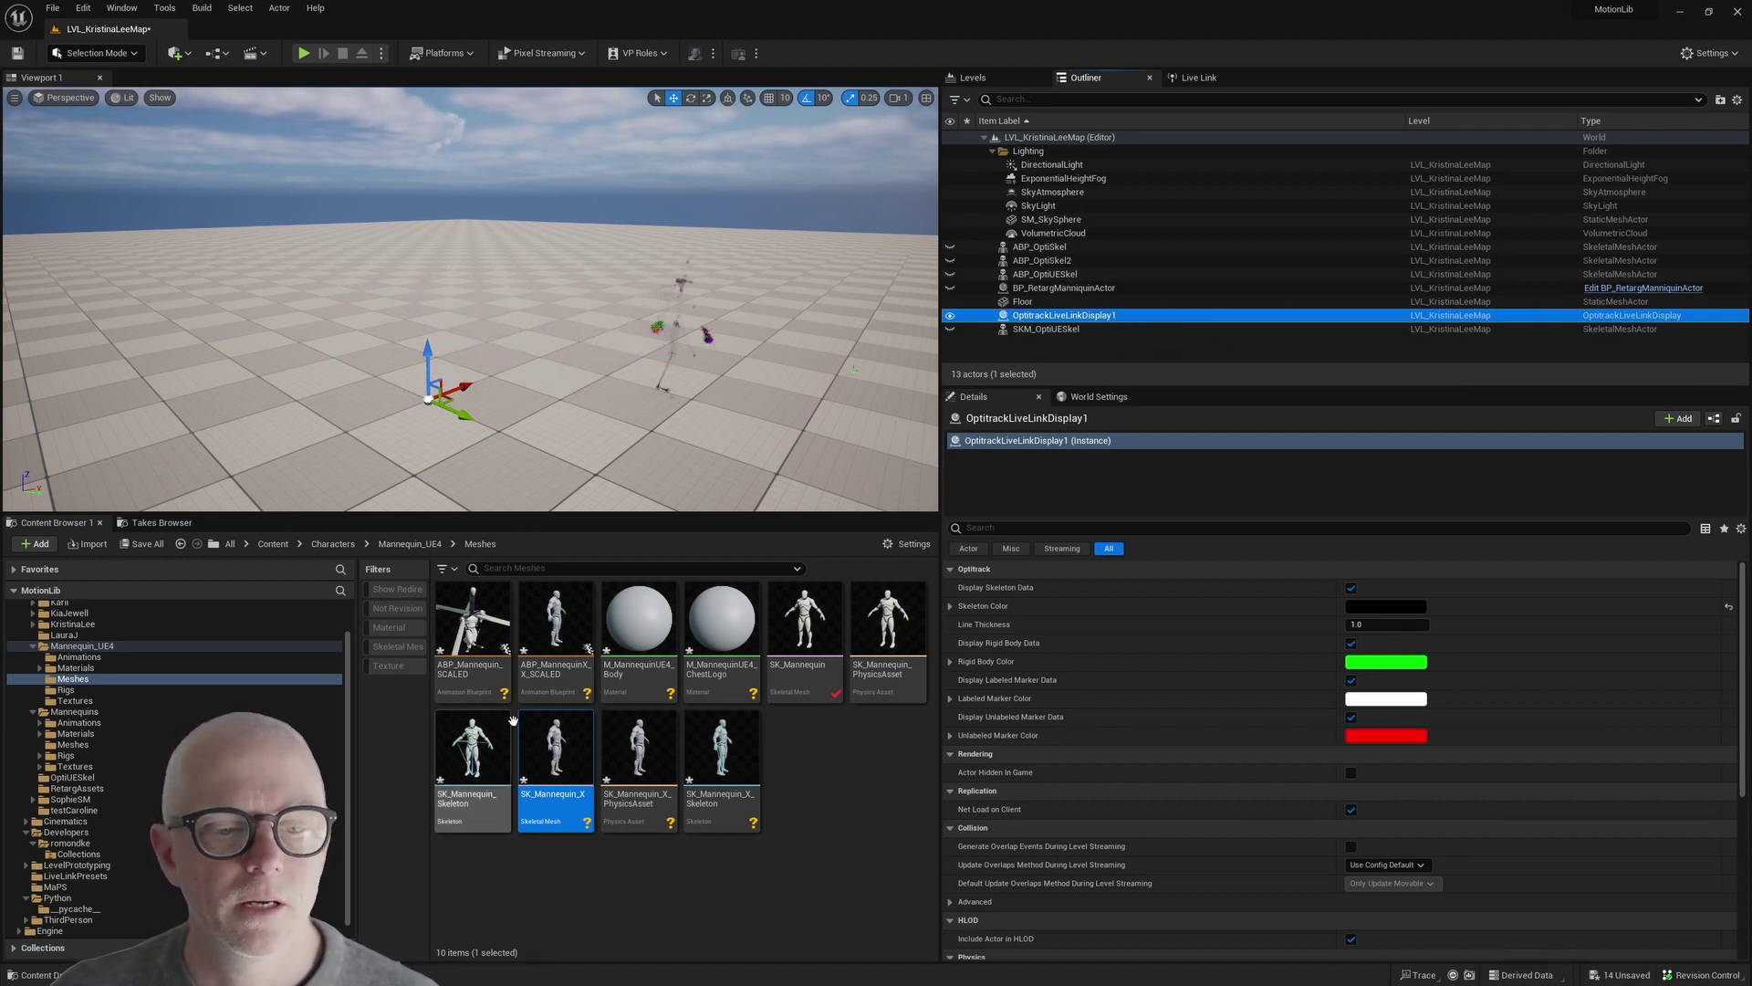
{"action": "left_click", "coordinate": [73, 745]}
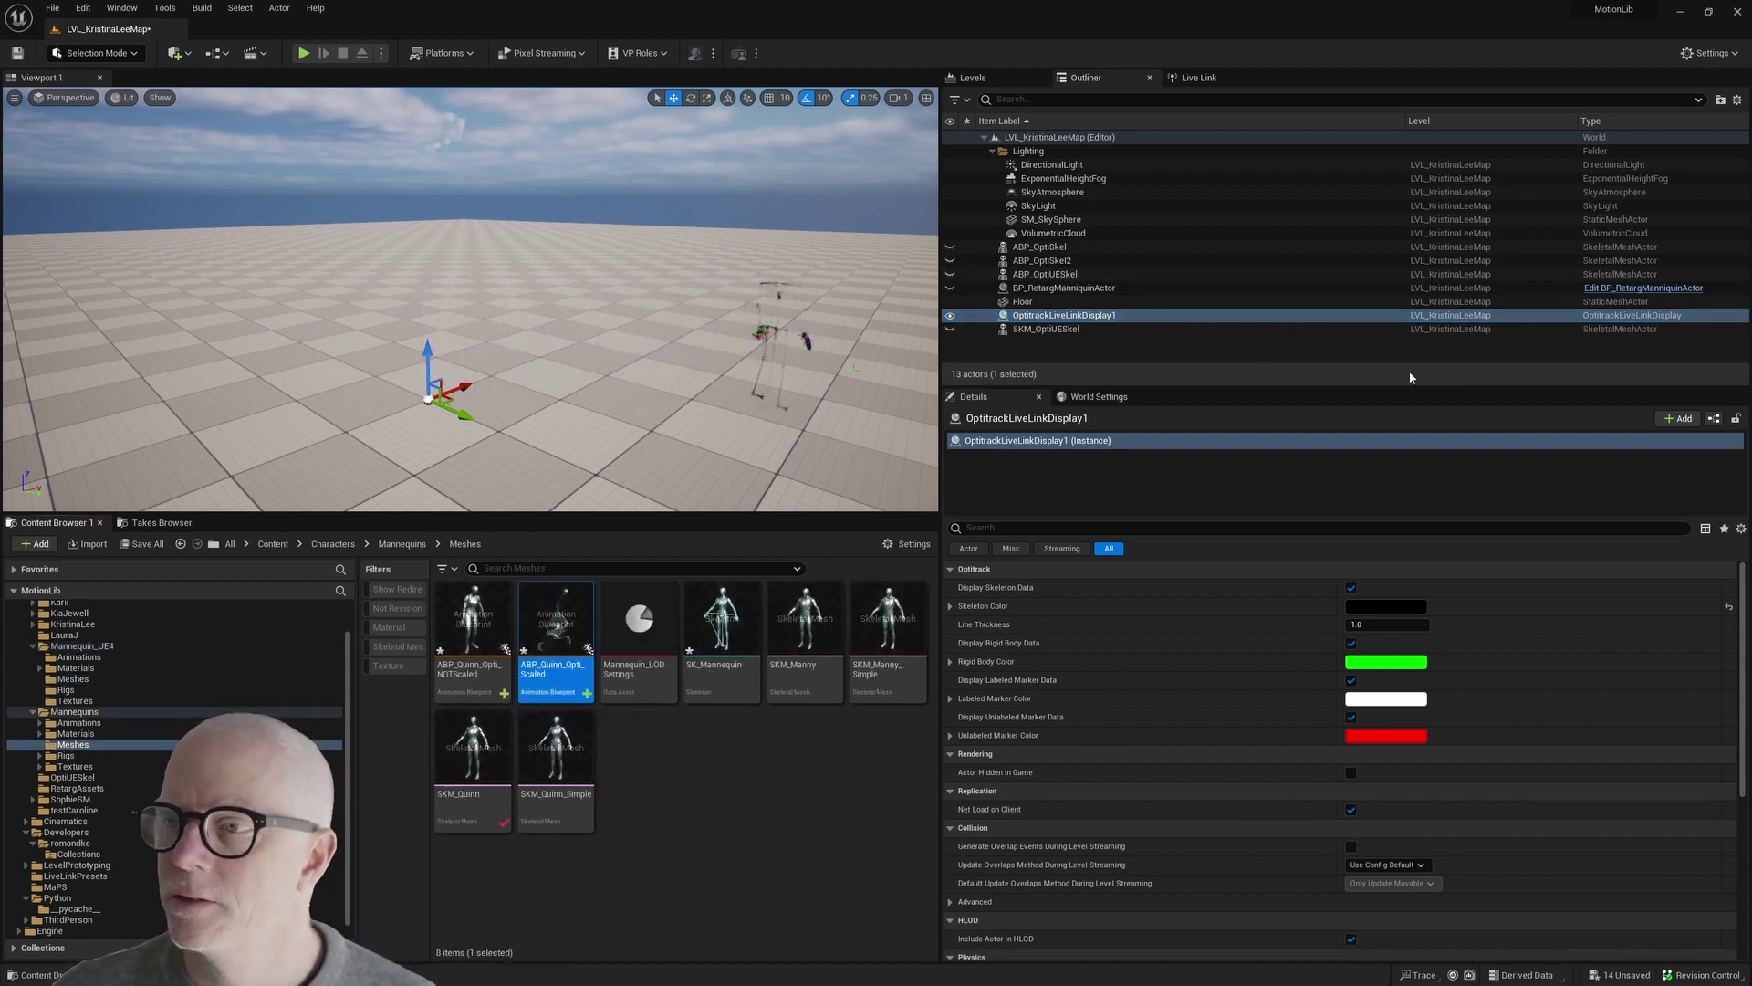
{"action": "left_click", "coordinate": [666, 802]}
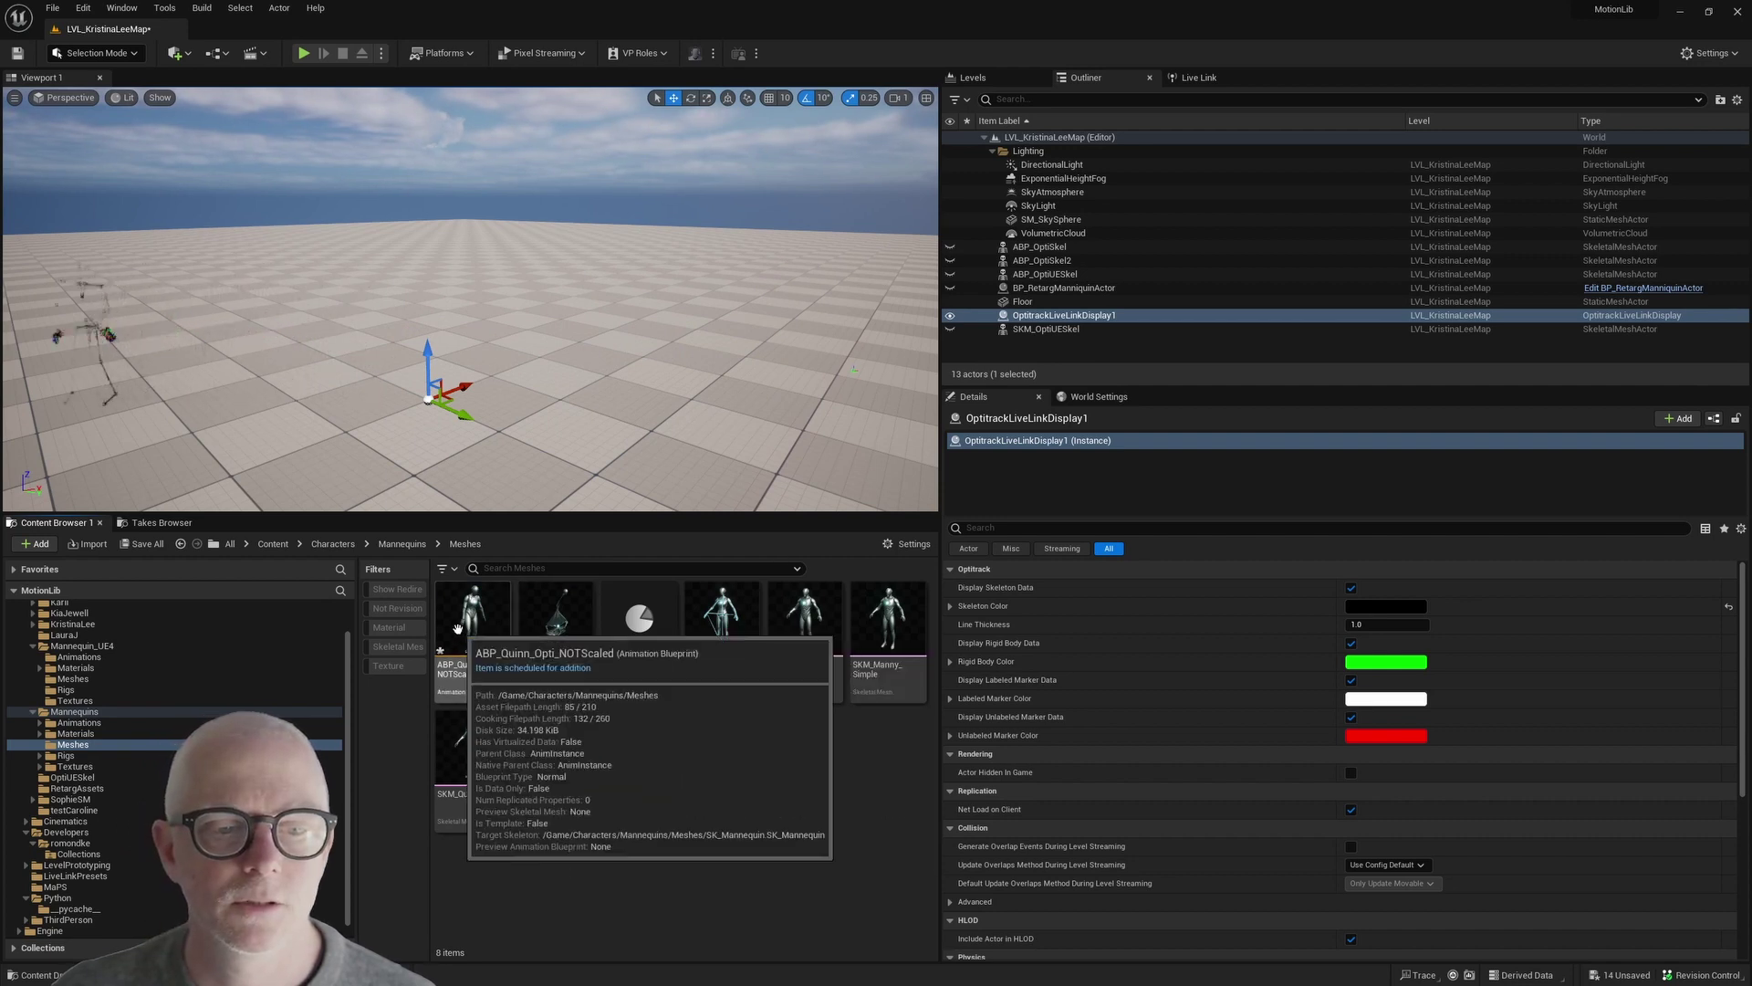
{"action": "left_click", "coordinate": [472, 630]}
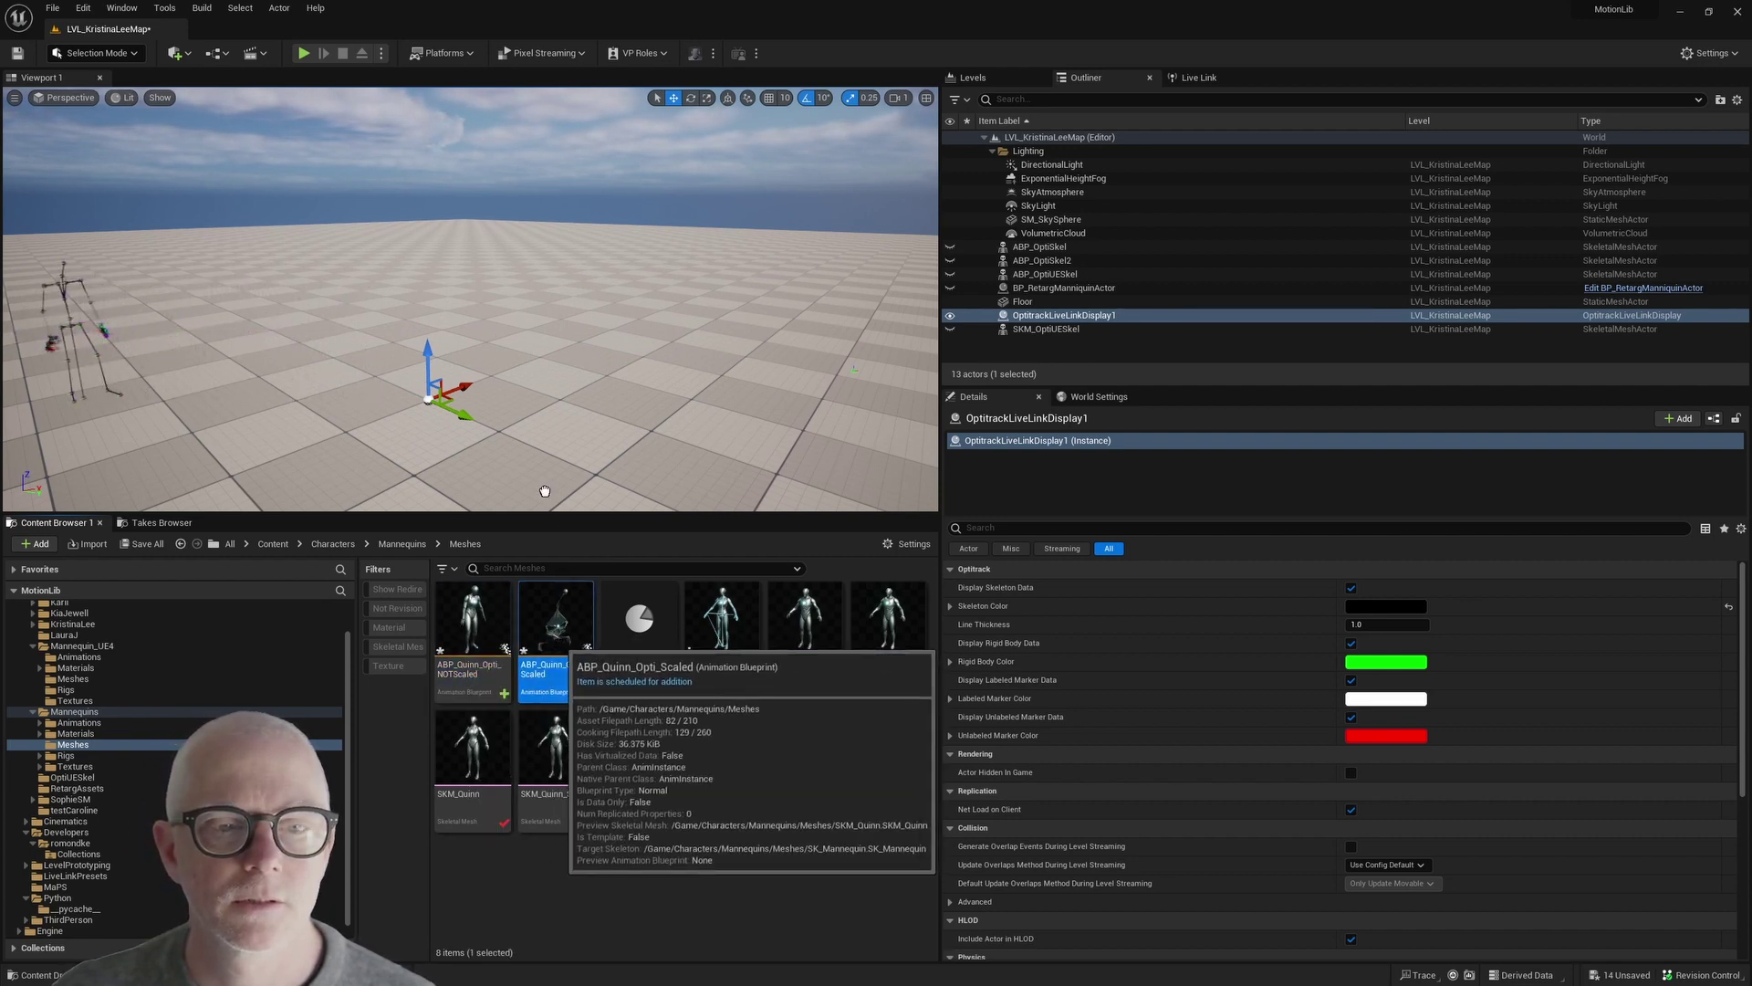
{"action": "left_click_drag", "start_coordinate": [577, 650], "coordinate": [155, 413]}
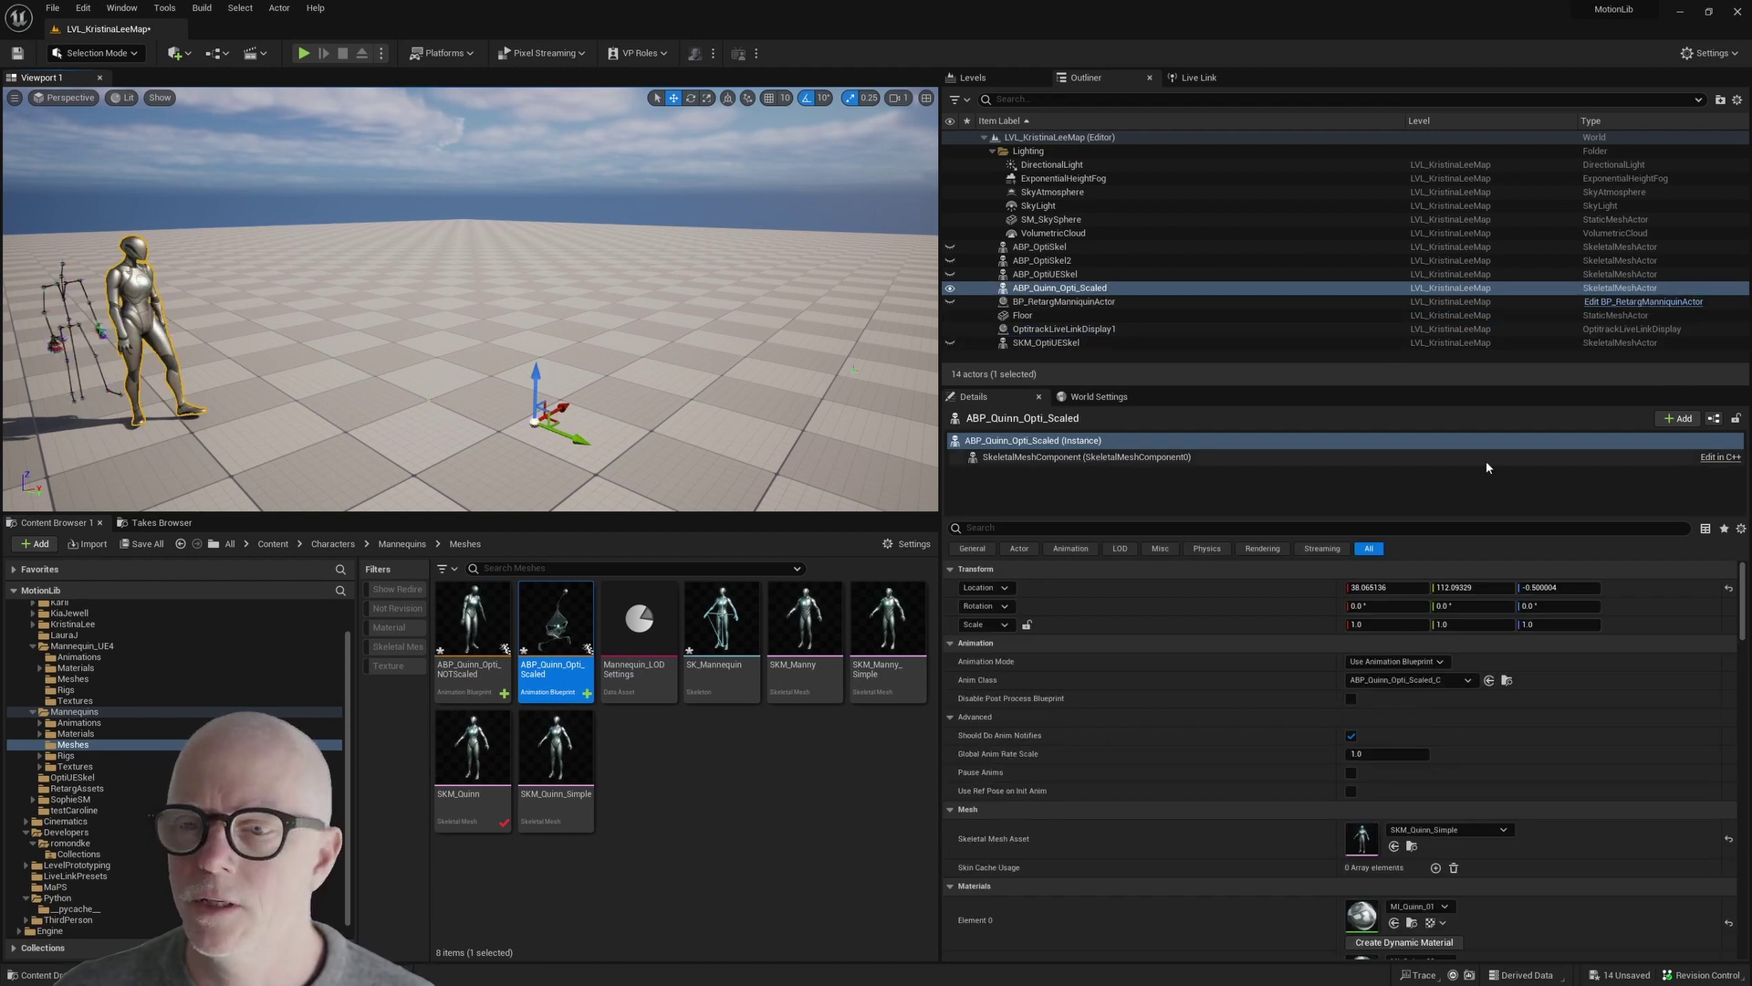
Add a Live Link Controller component to the Quinn actor.
{"action": "left_click", "coordinate": [1677, 418]}
{"action": "type", "text": "live"}
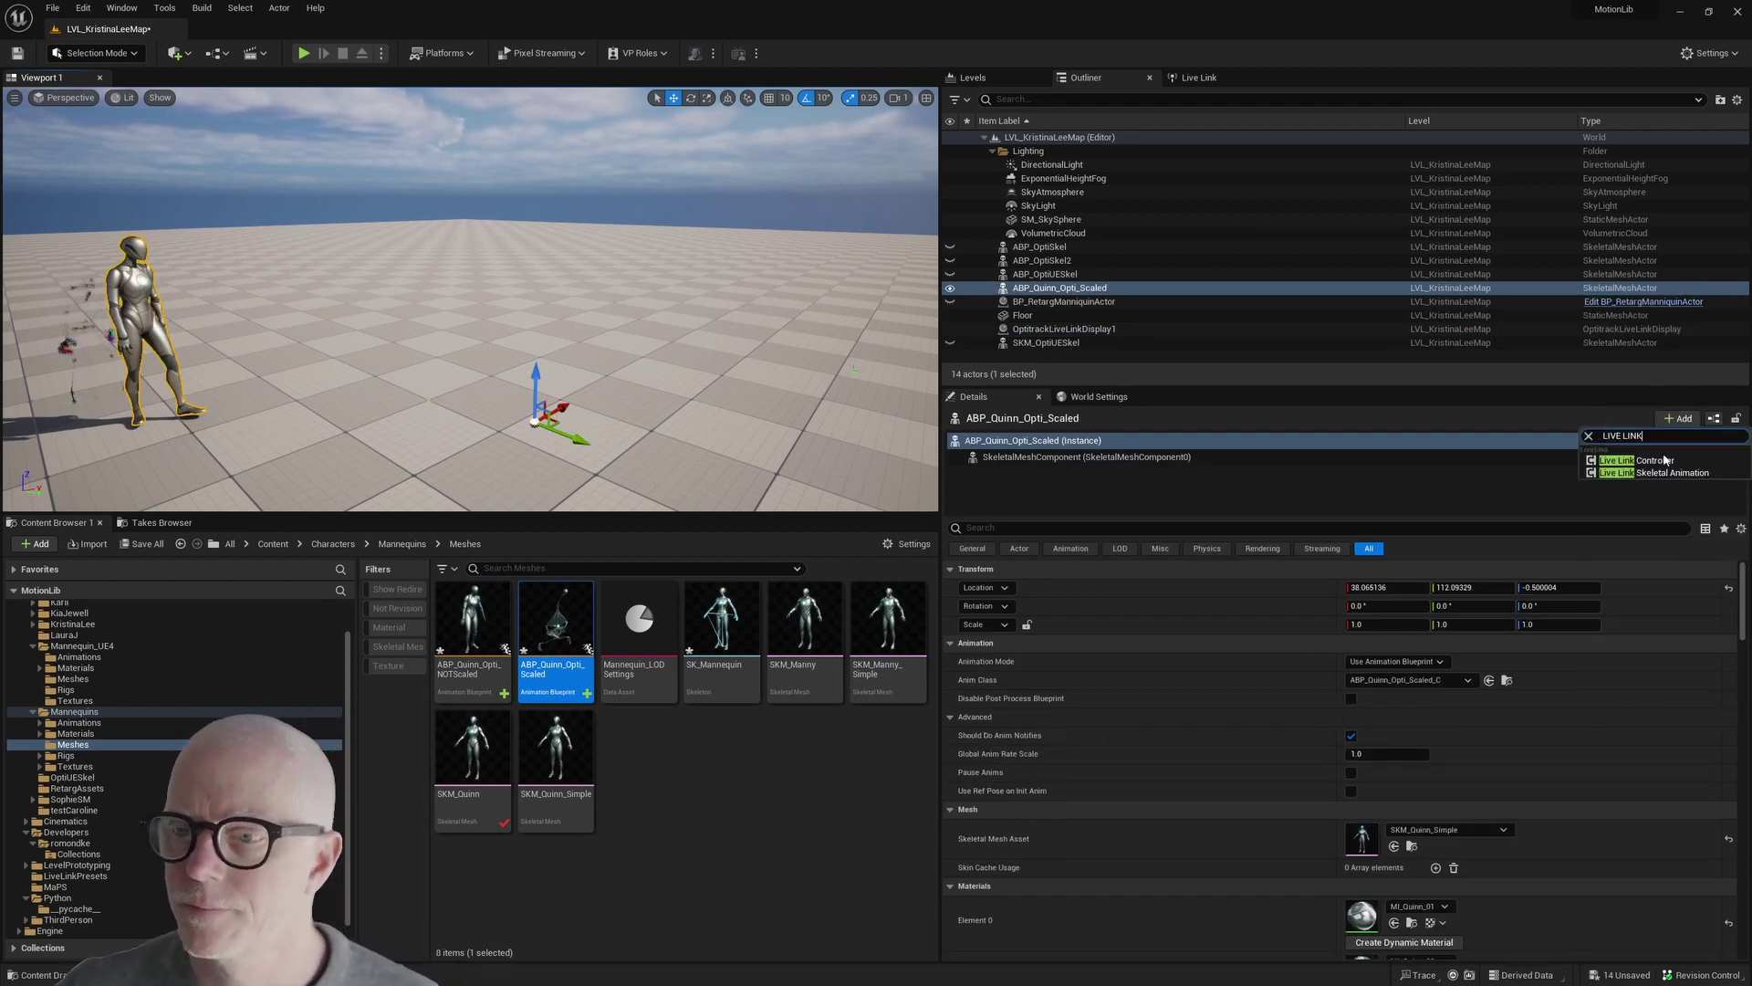
{"action": "left_click", "coordinate": [1679, 468]}
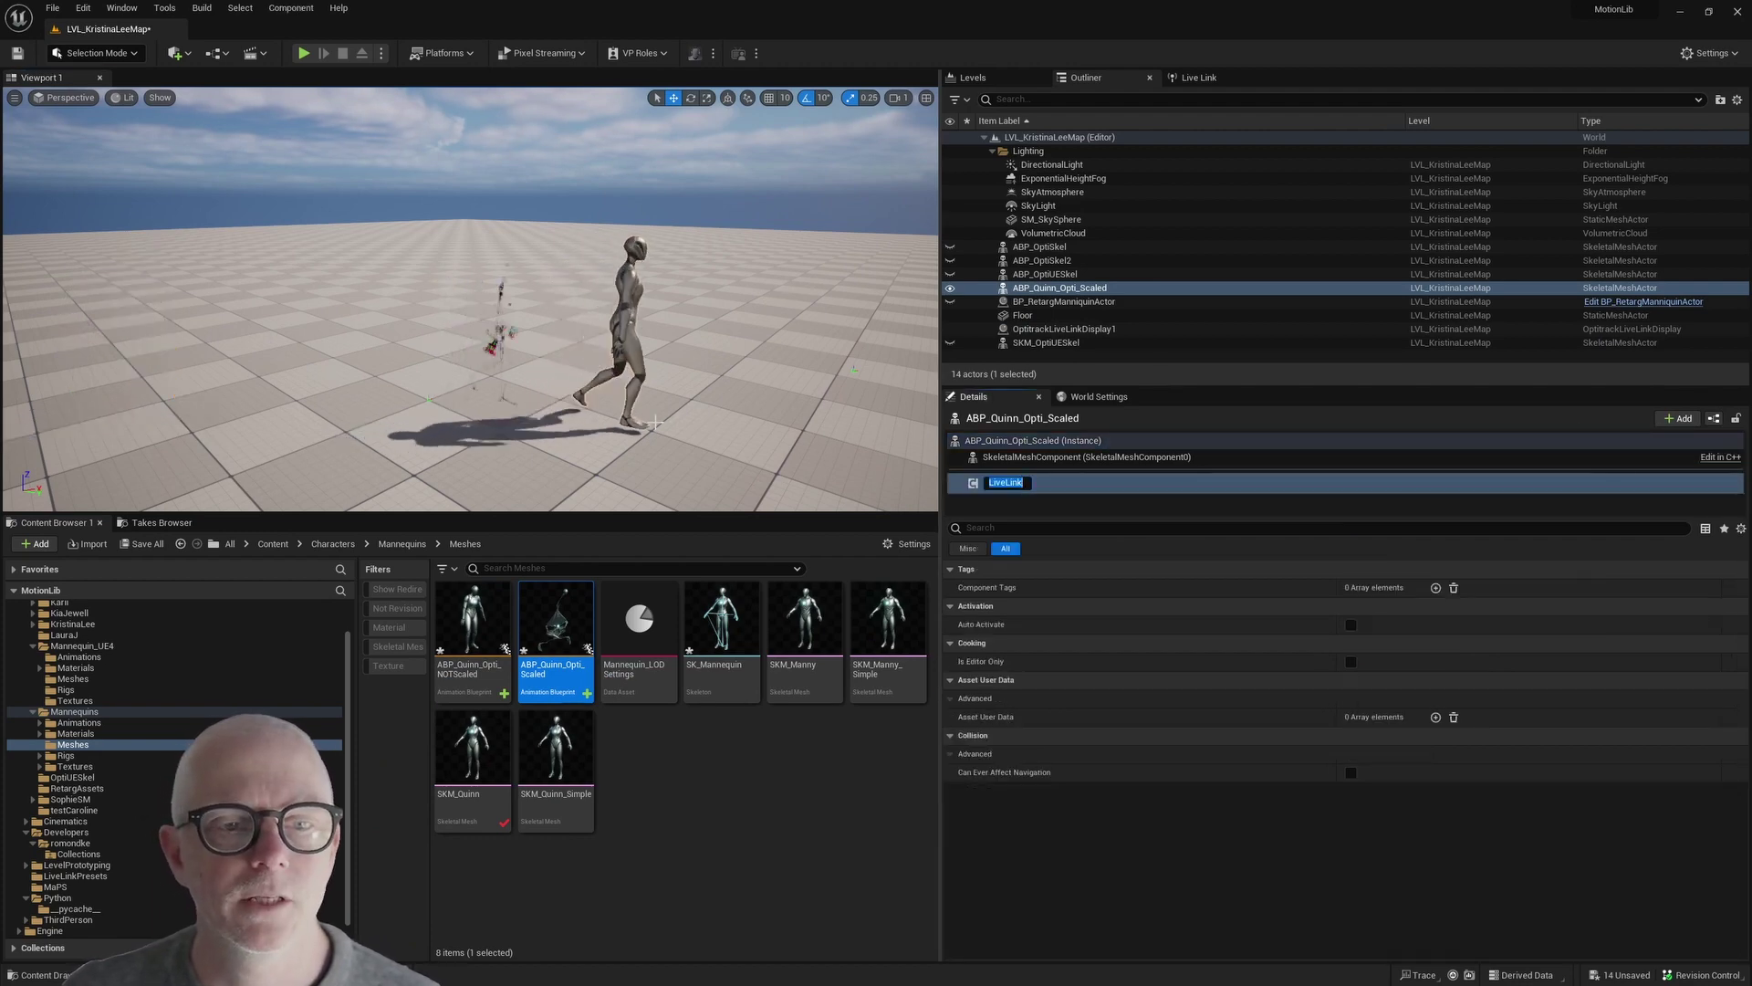
Keep the LiveLink component name and set the Quinn actor's location to 0, 0, -3.0.
{"action": "key", "text": "Return"}
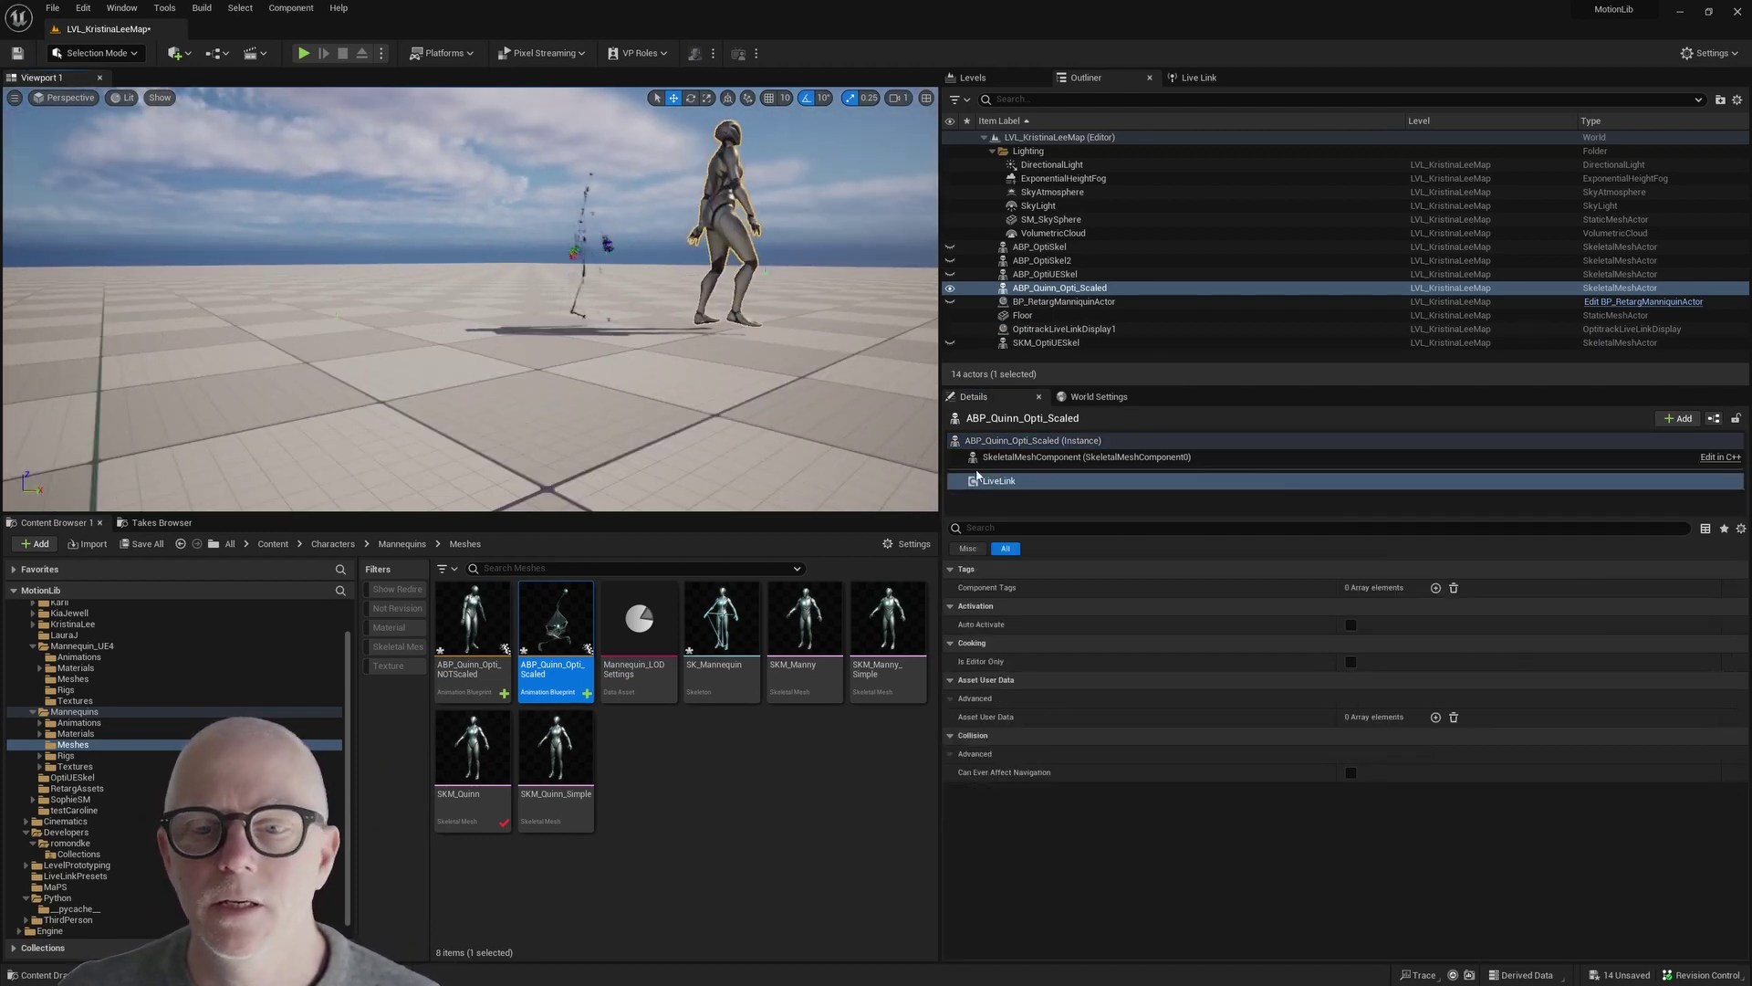
{"action": "left_click", "coordinate": [1049, 441]}
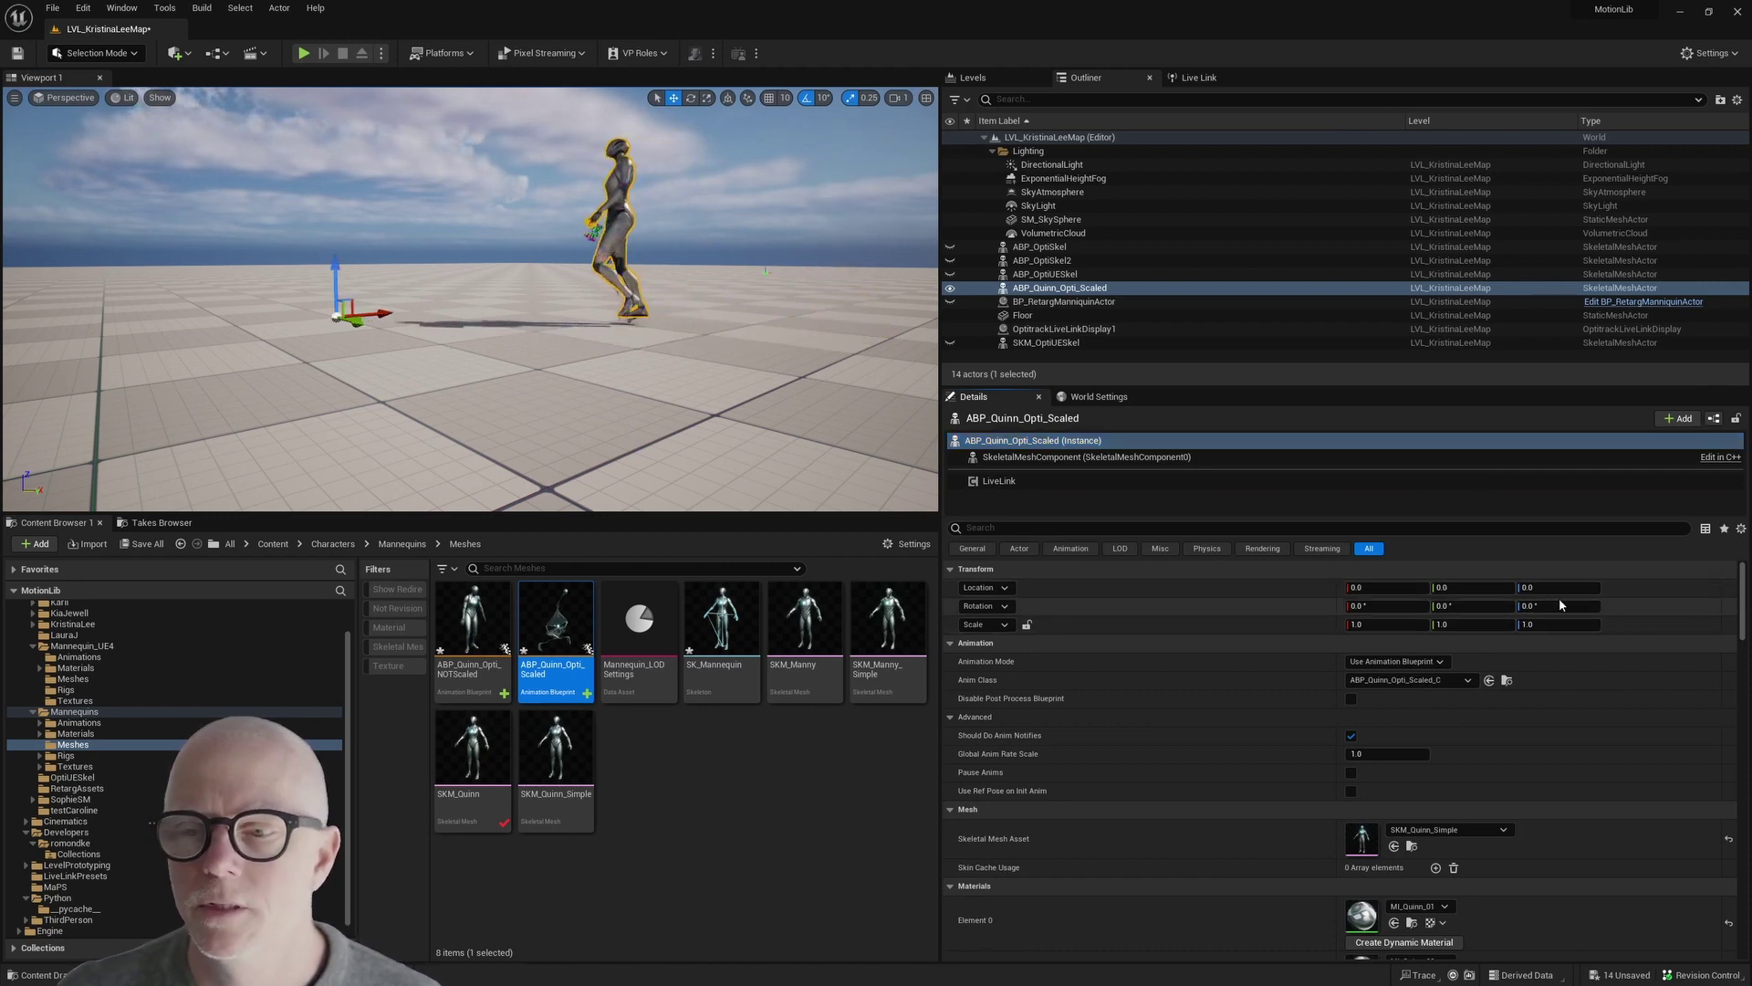
{"action": "left_click_drag", "start_coordinate": [1561, 585], "coordinate": [1558, 585]}
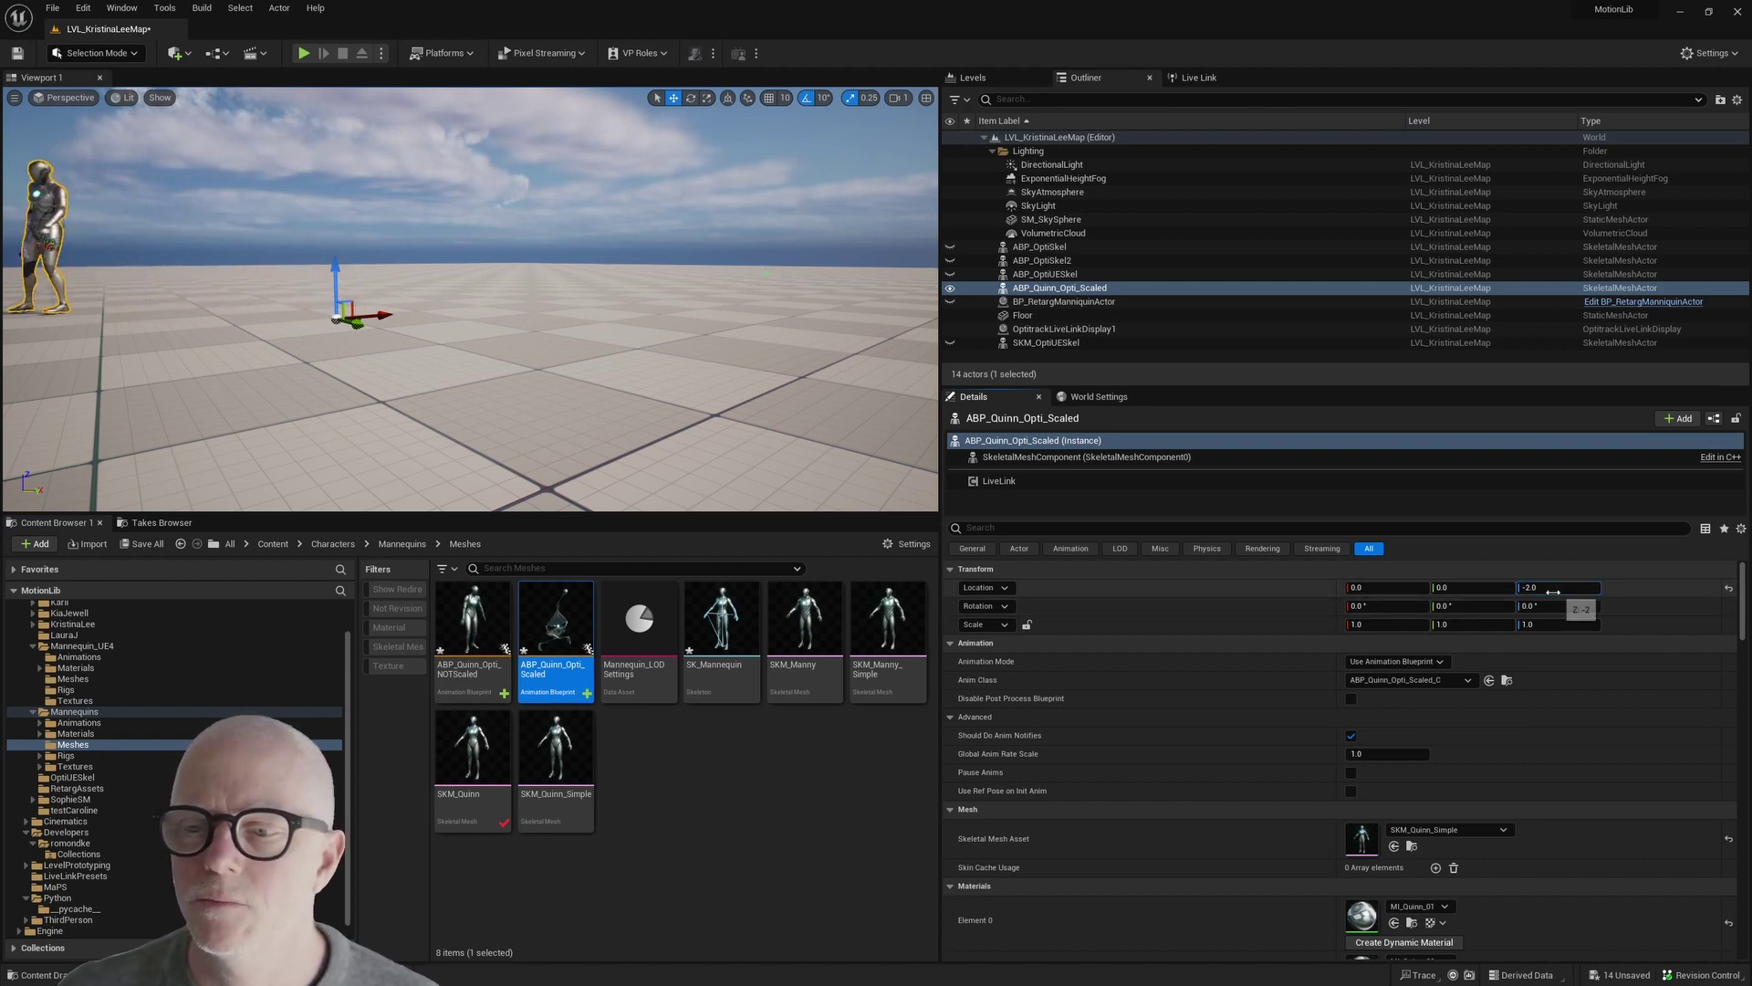
{"action": "type", "text": "-"}
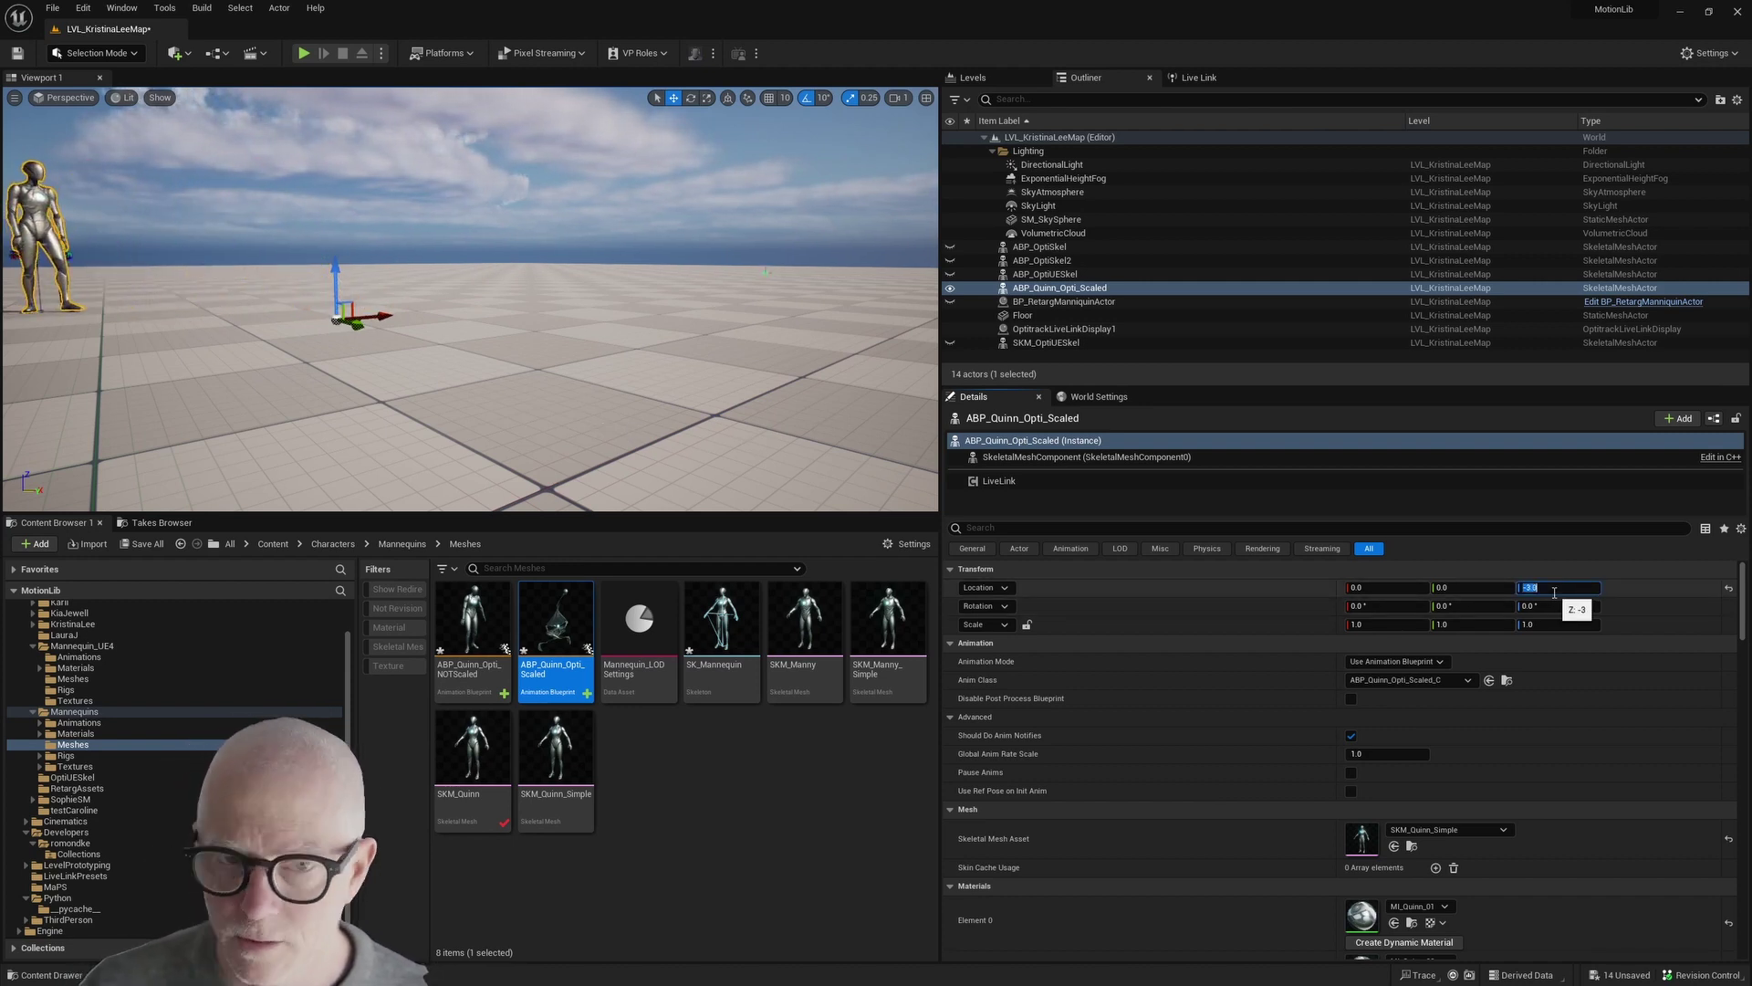
{"action": "type", "text": "3"}
{"action": "key", "text": "Return"}
{"action": "right_click_drag", "start_coordinate": [236, 363], "coordinate": [190, 379]}
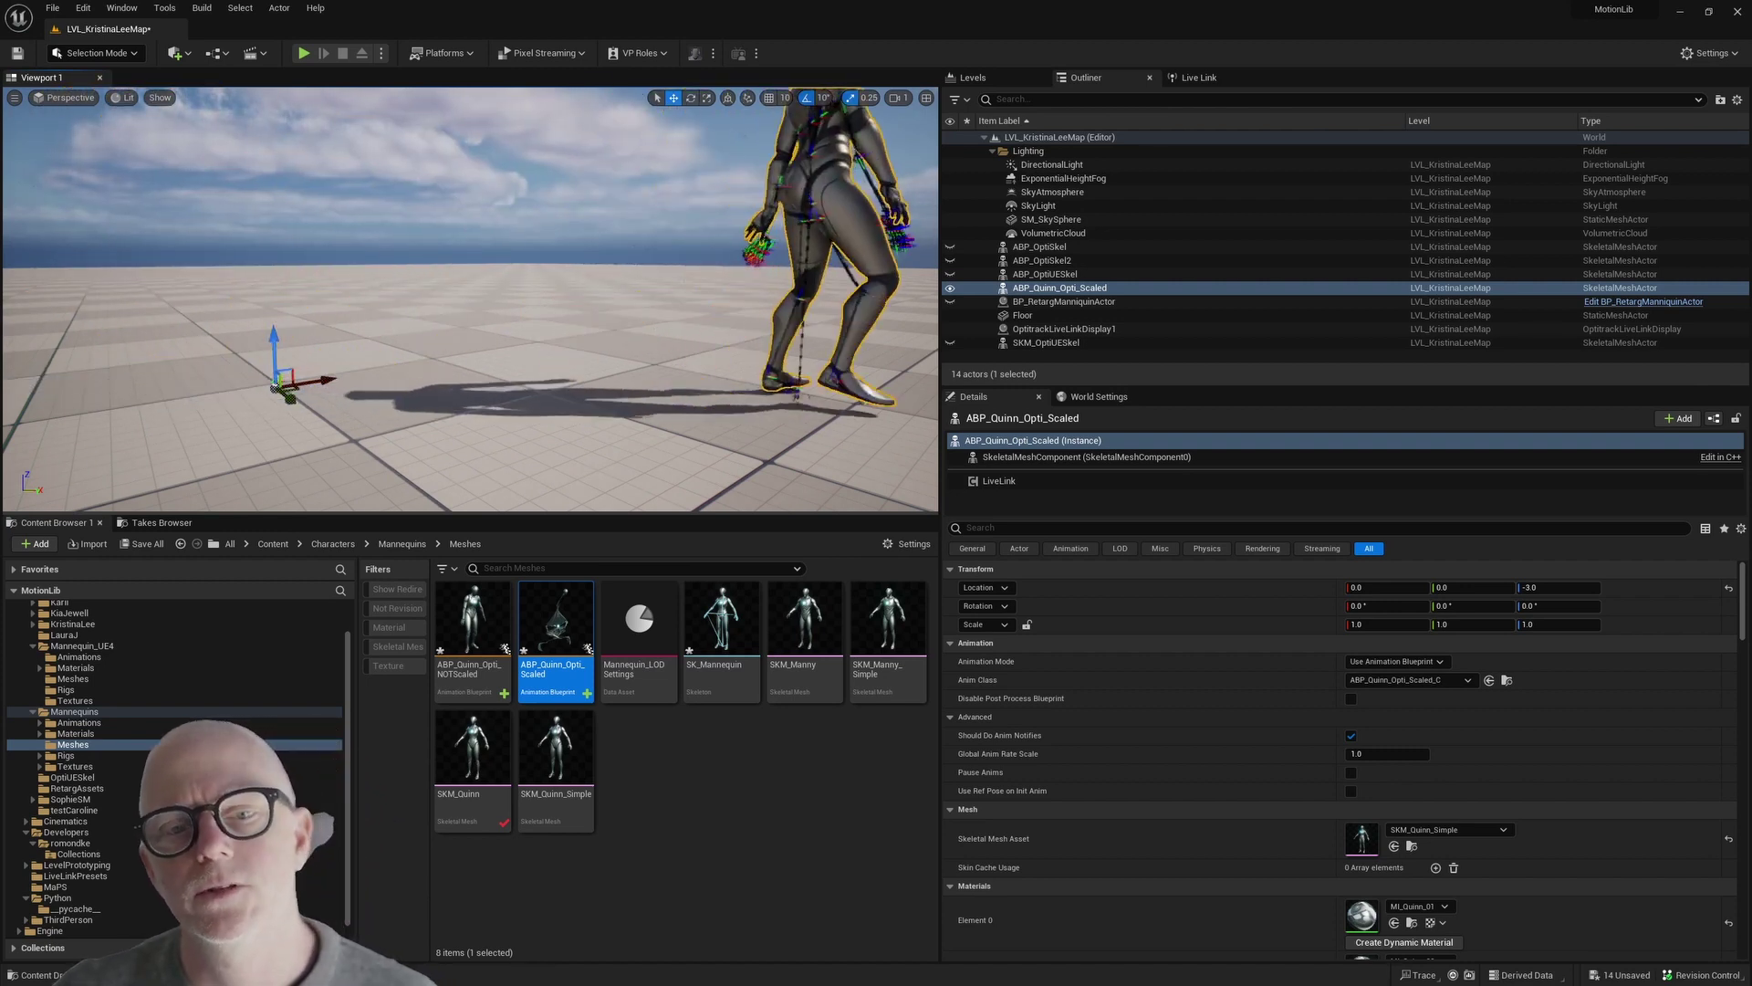
{"action": "right_click_drag", "start_coordinate": [753, 386], "coordinate": [636, 364]}
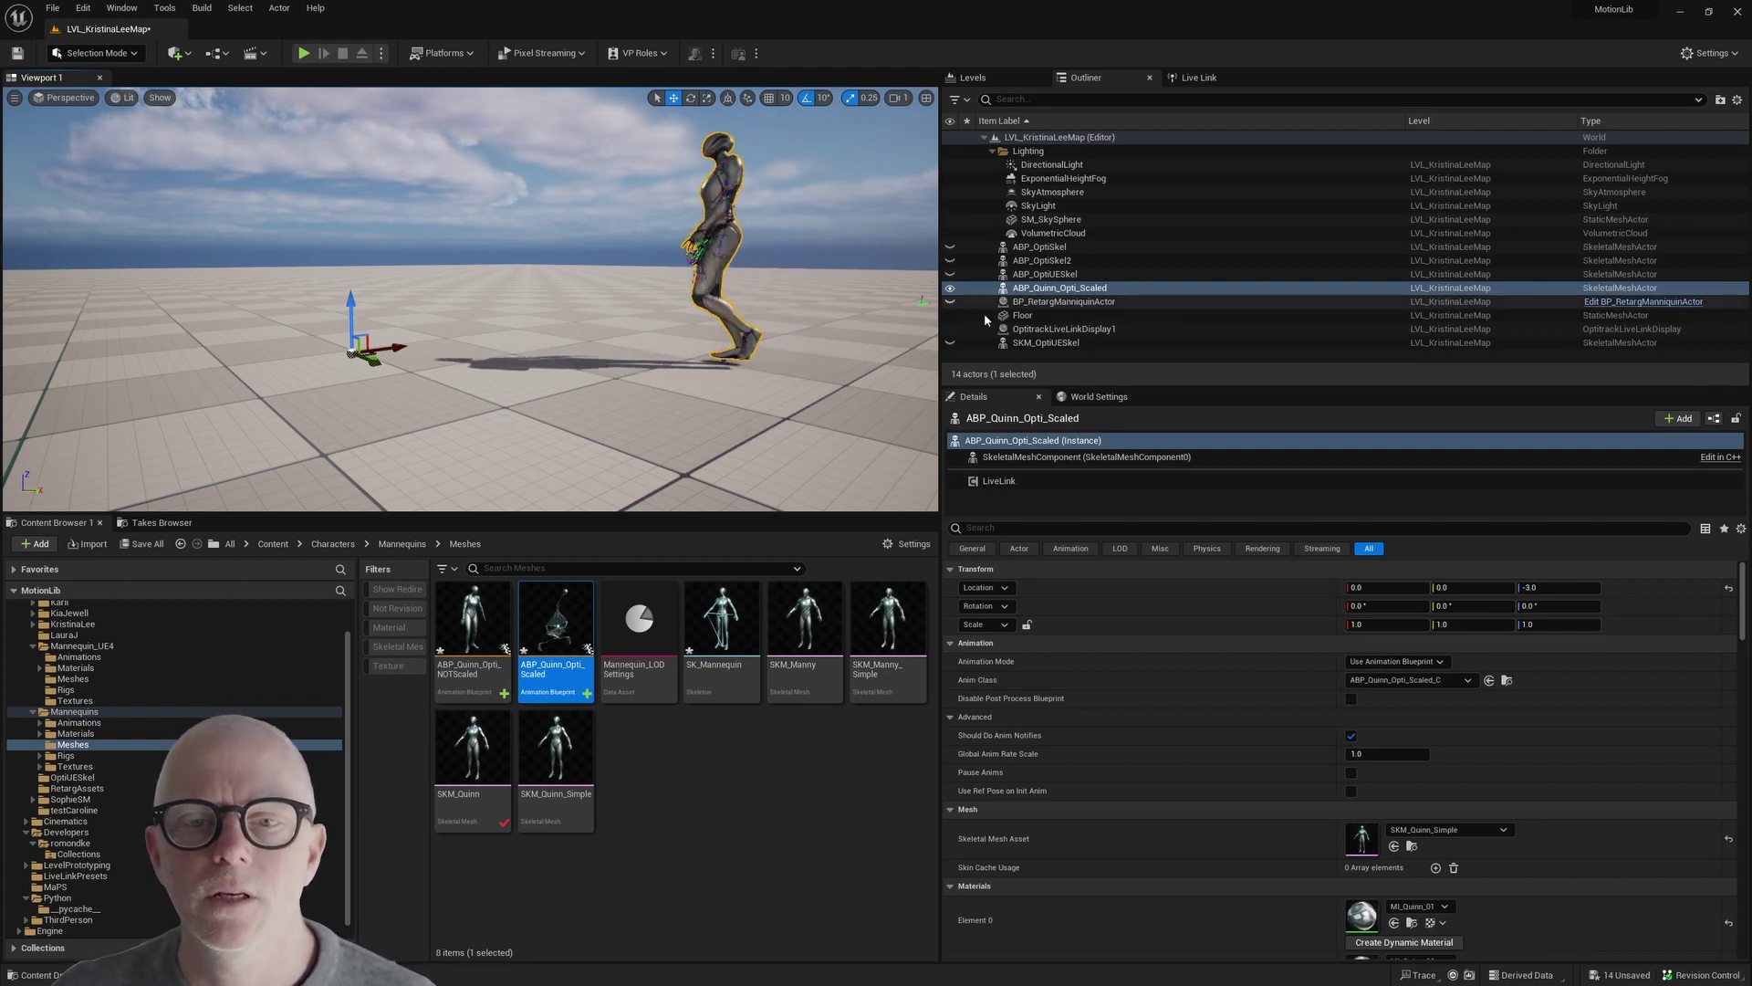
Unhide BP_RetargManniquinActor in the Outliner and uncheck its Source Visible option.
{"action": "left_click", "coordinate": [961, 301]}
{"action": "left_click", "coordinate": [950, 302]}
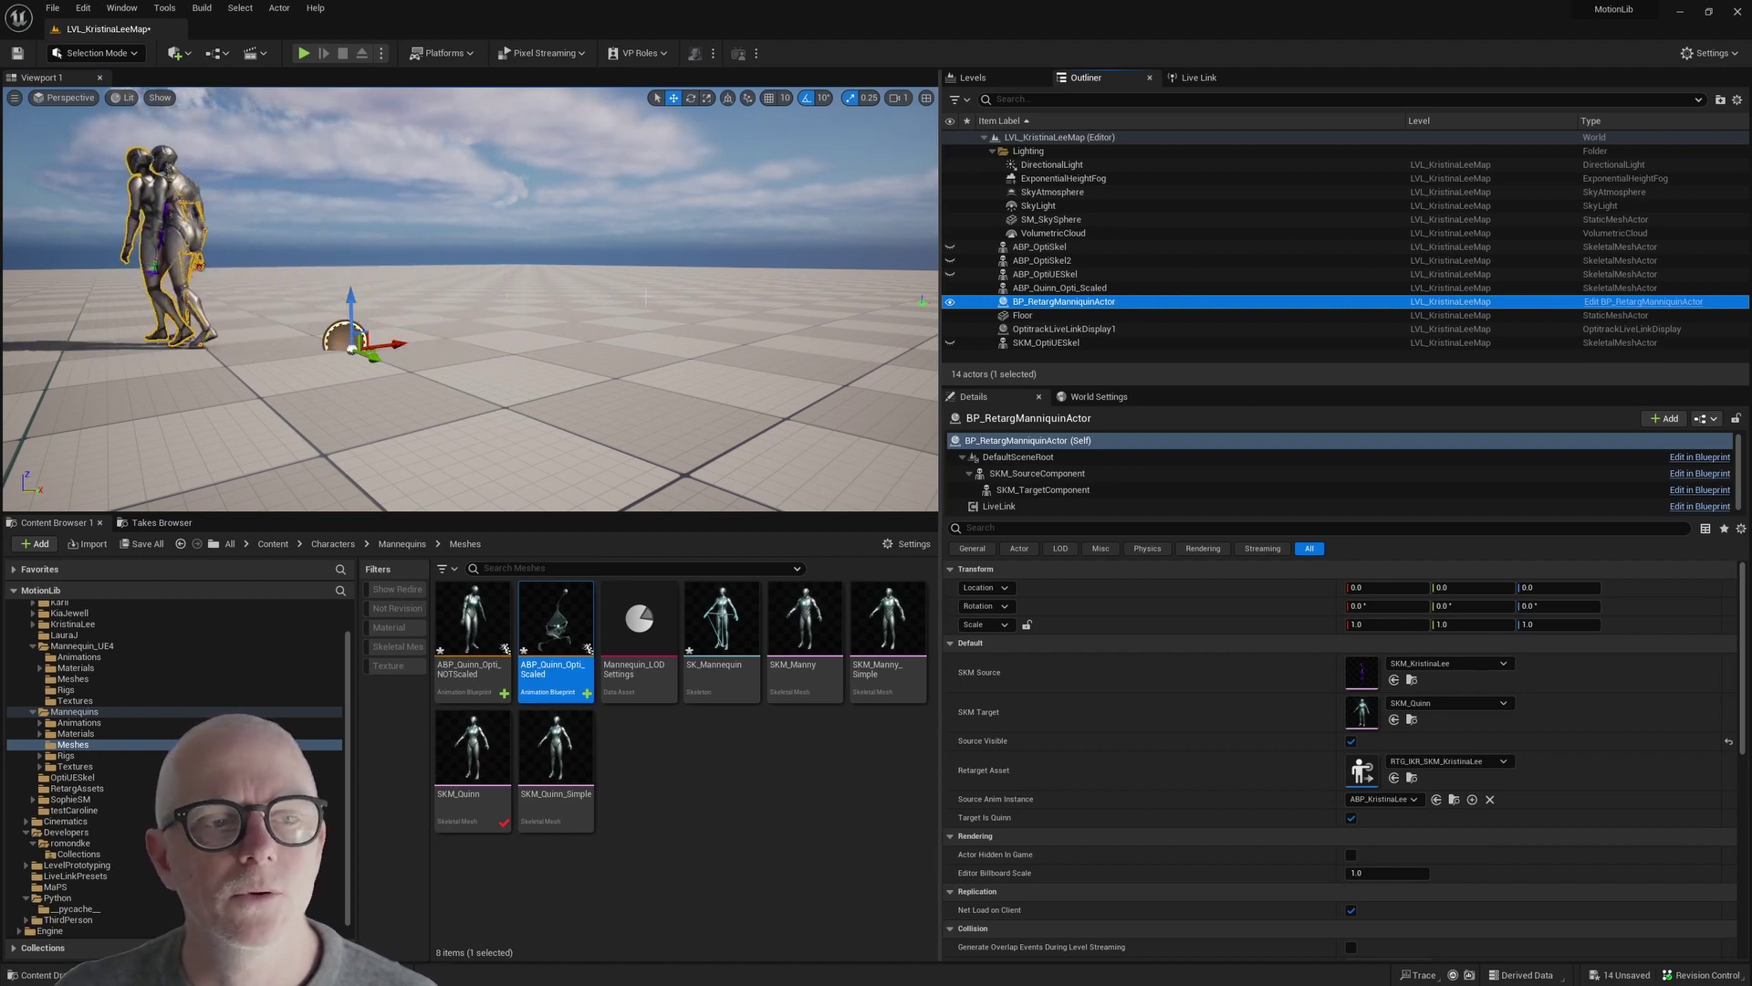
{"action": "left_click_drag", "start_coordinate": [646, 301], "coordinate": [594, 273]}
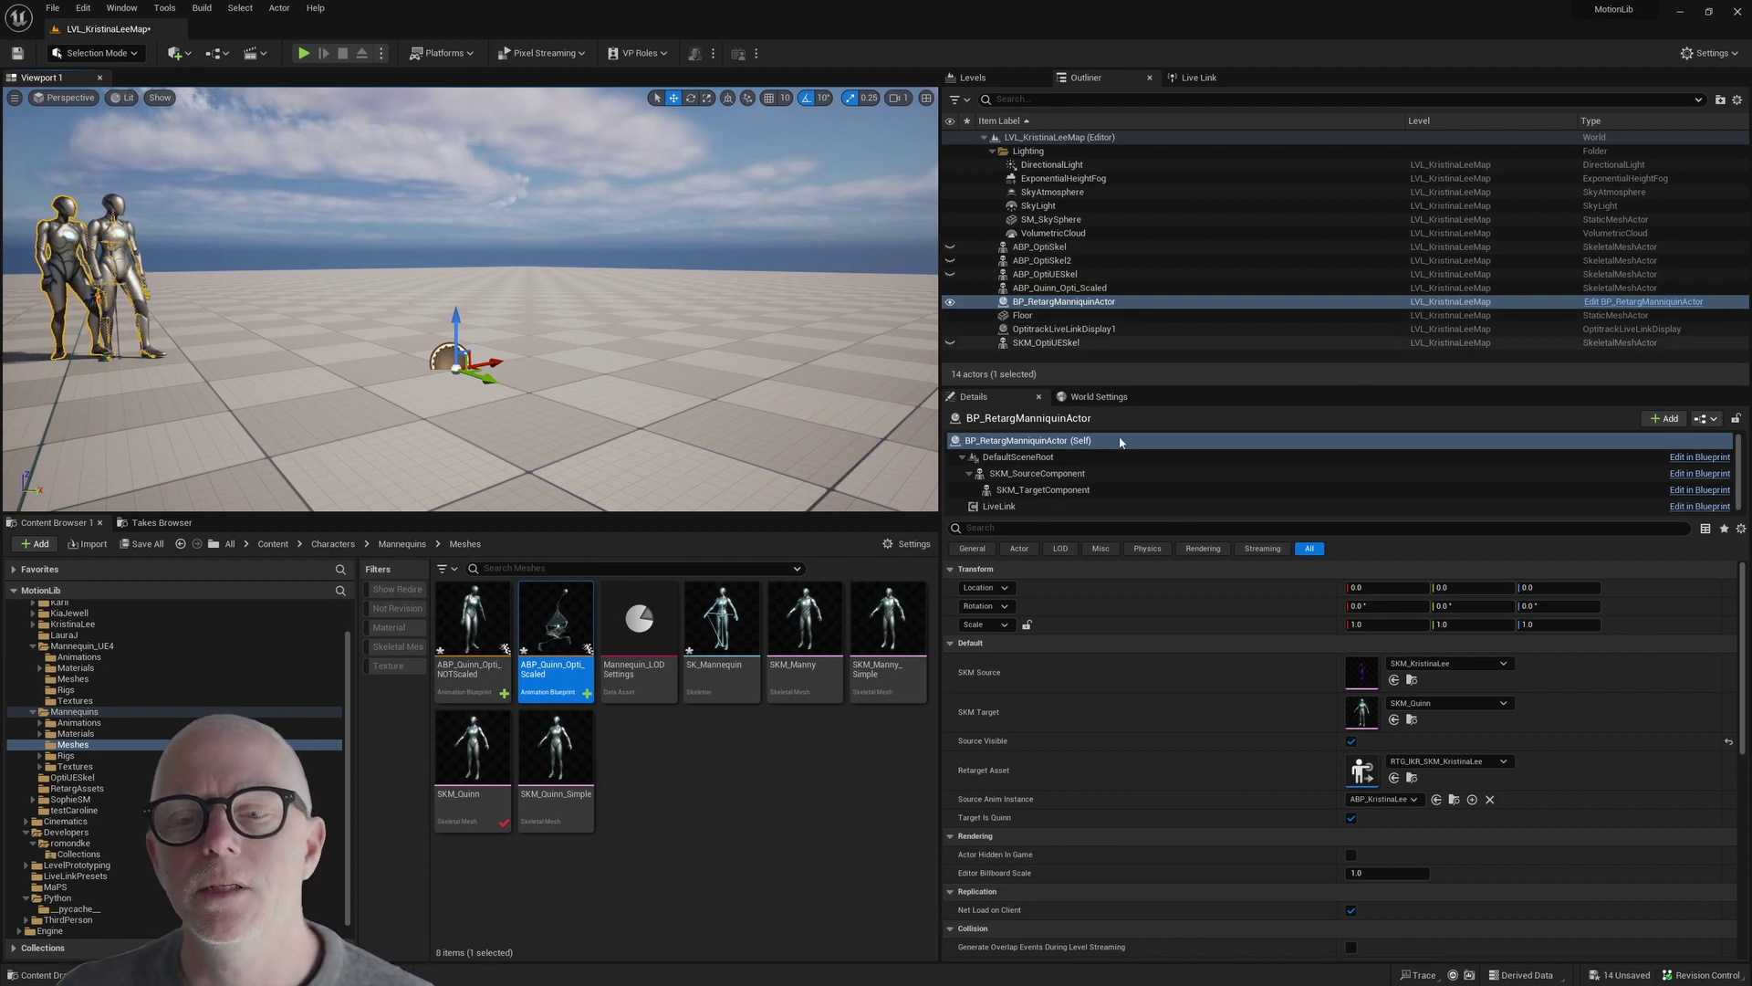
{"action": "left_click", "coordinate": [1349, 740]}
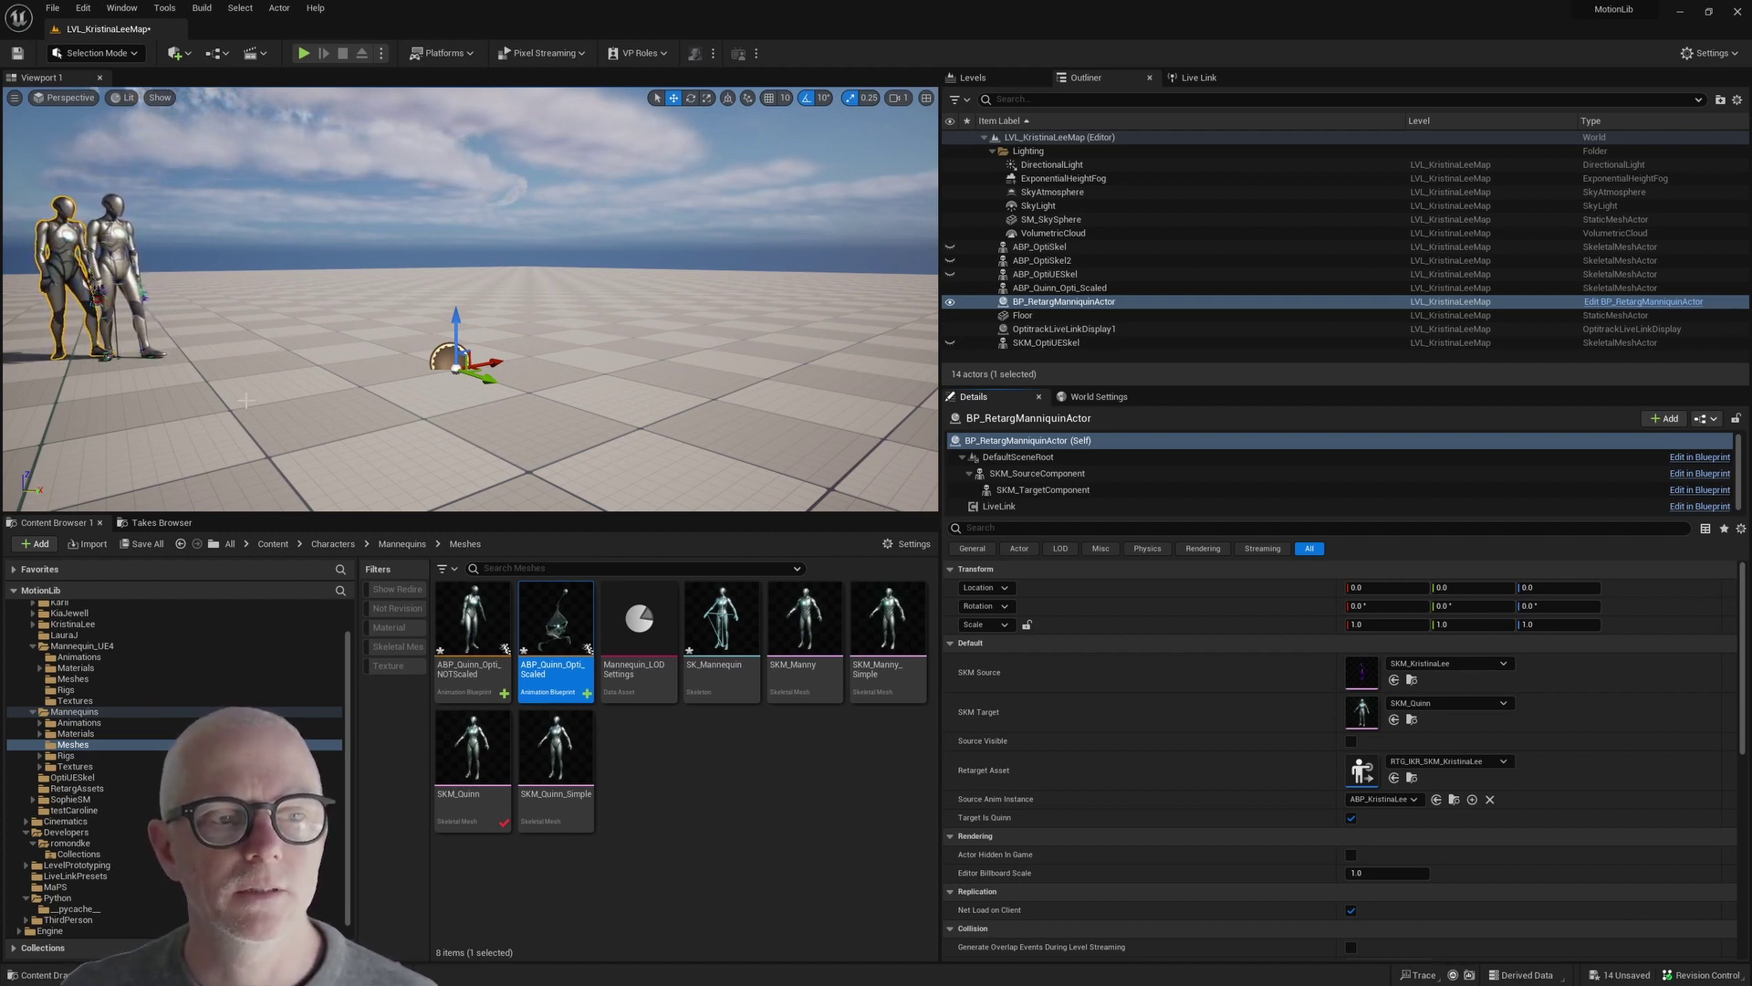
{"action": "scroll", "coordinate": [245, 406], "scroll_direction": "up", "scroll_amount": 5}
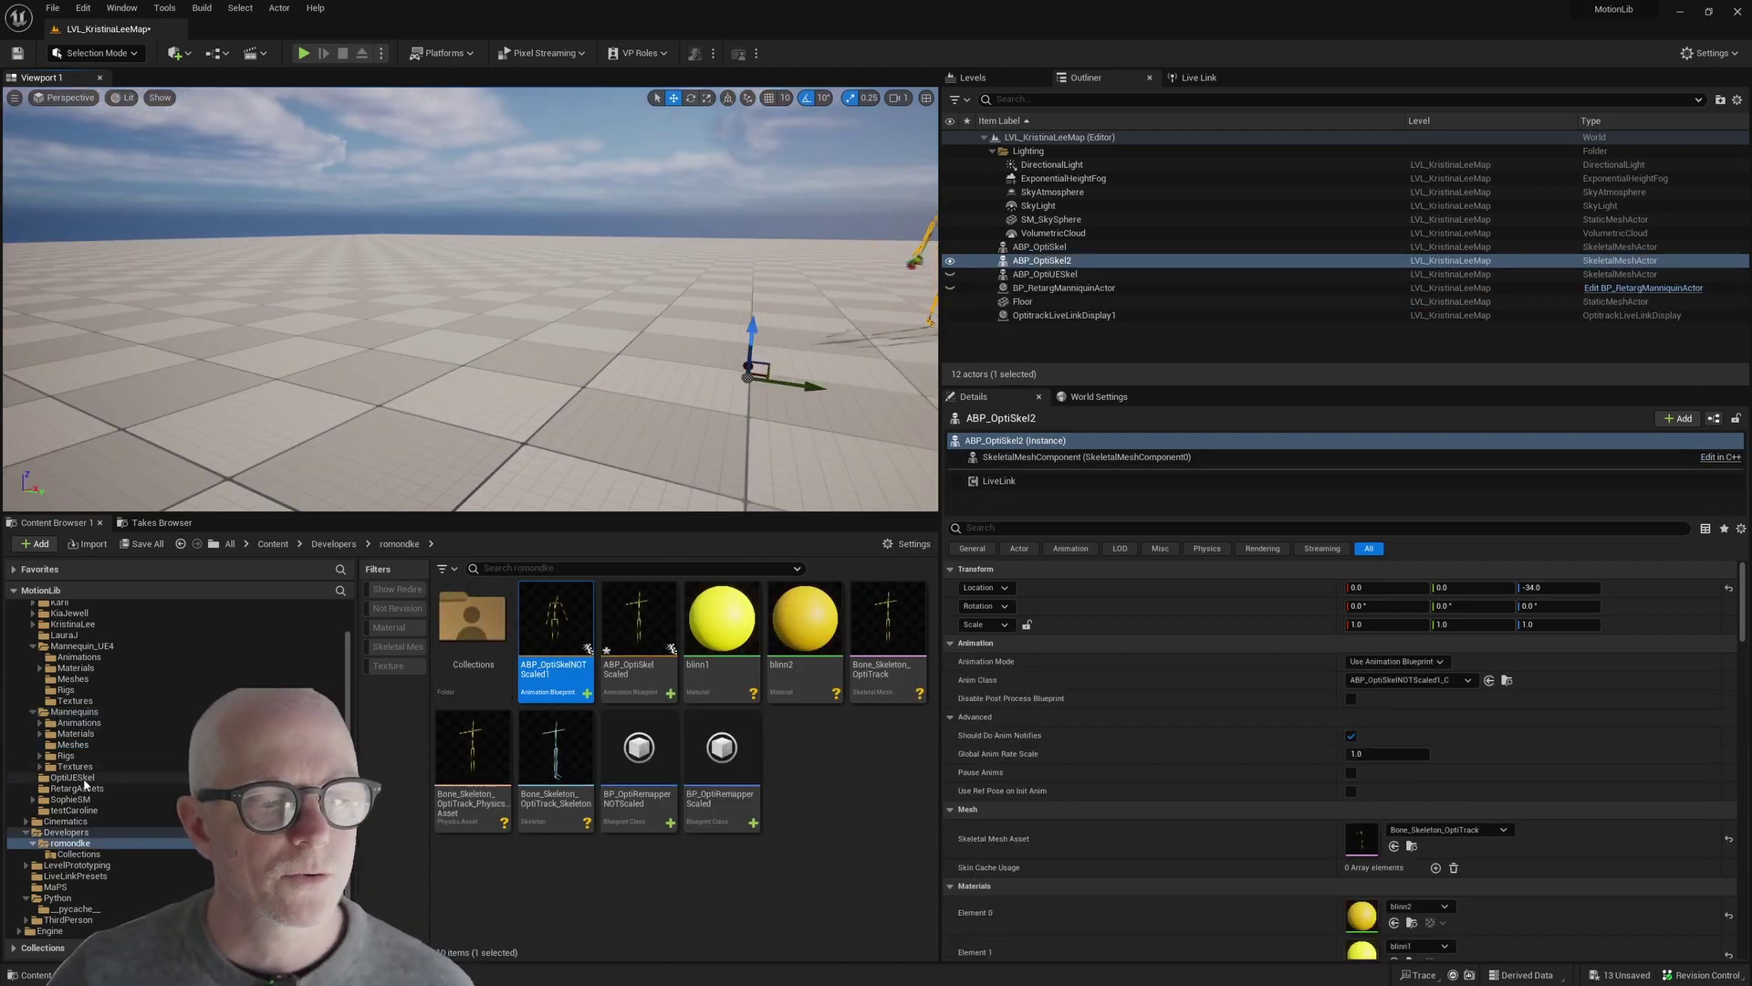
Place SKM_OptiUESkel from the OptiUESkel folder into the level and frame it.
{"action": "left_click", "coordinate": [84, 780]}
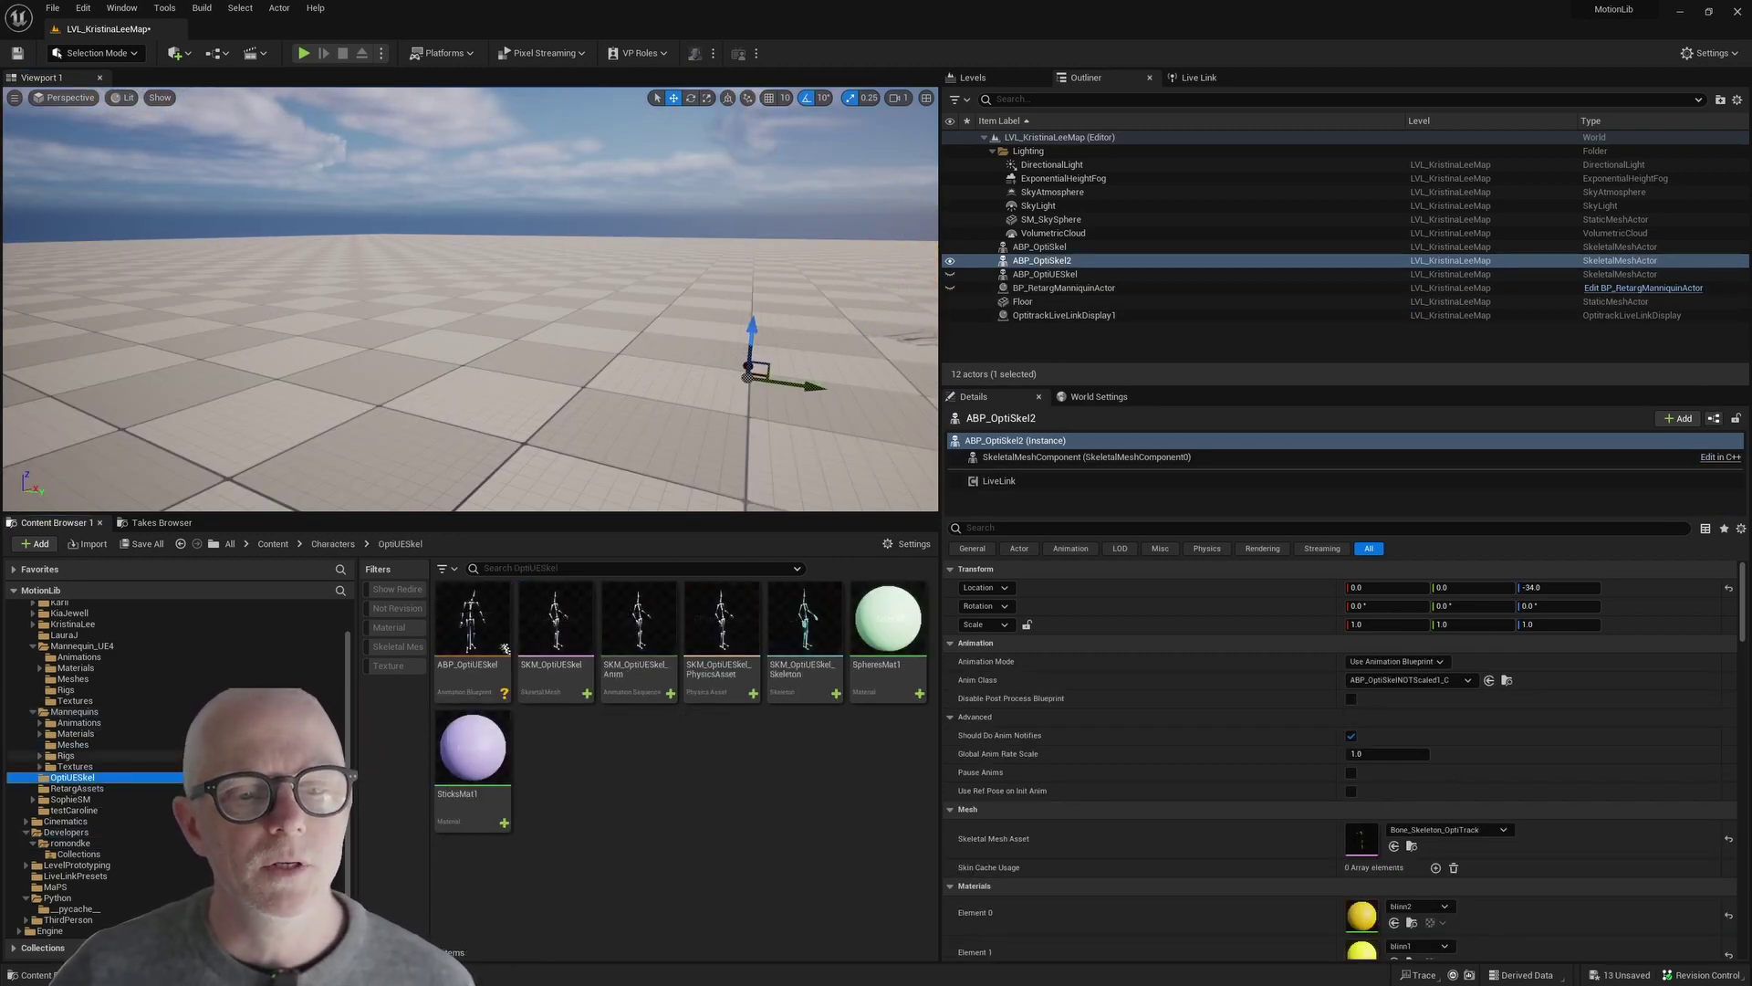
{"action": "left_click", "coordinate": [560, 625]}
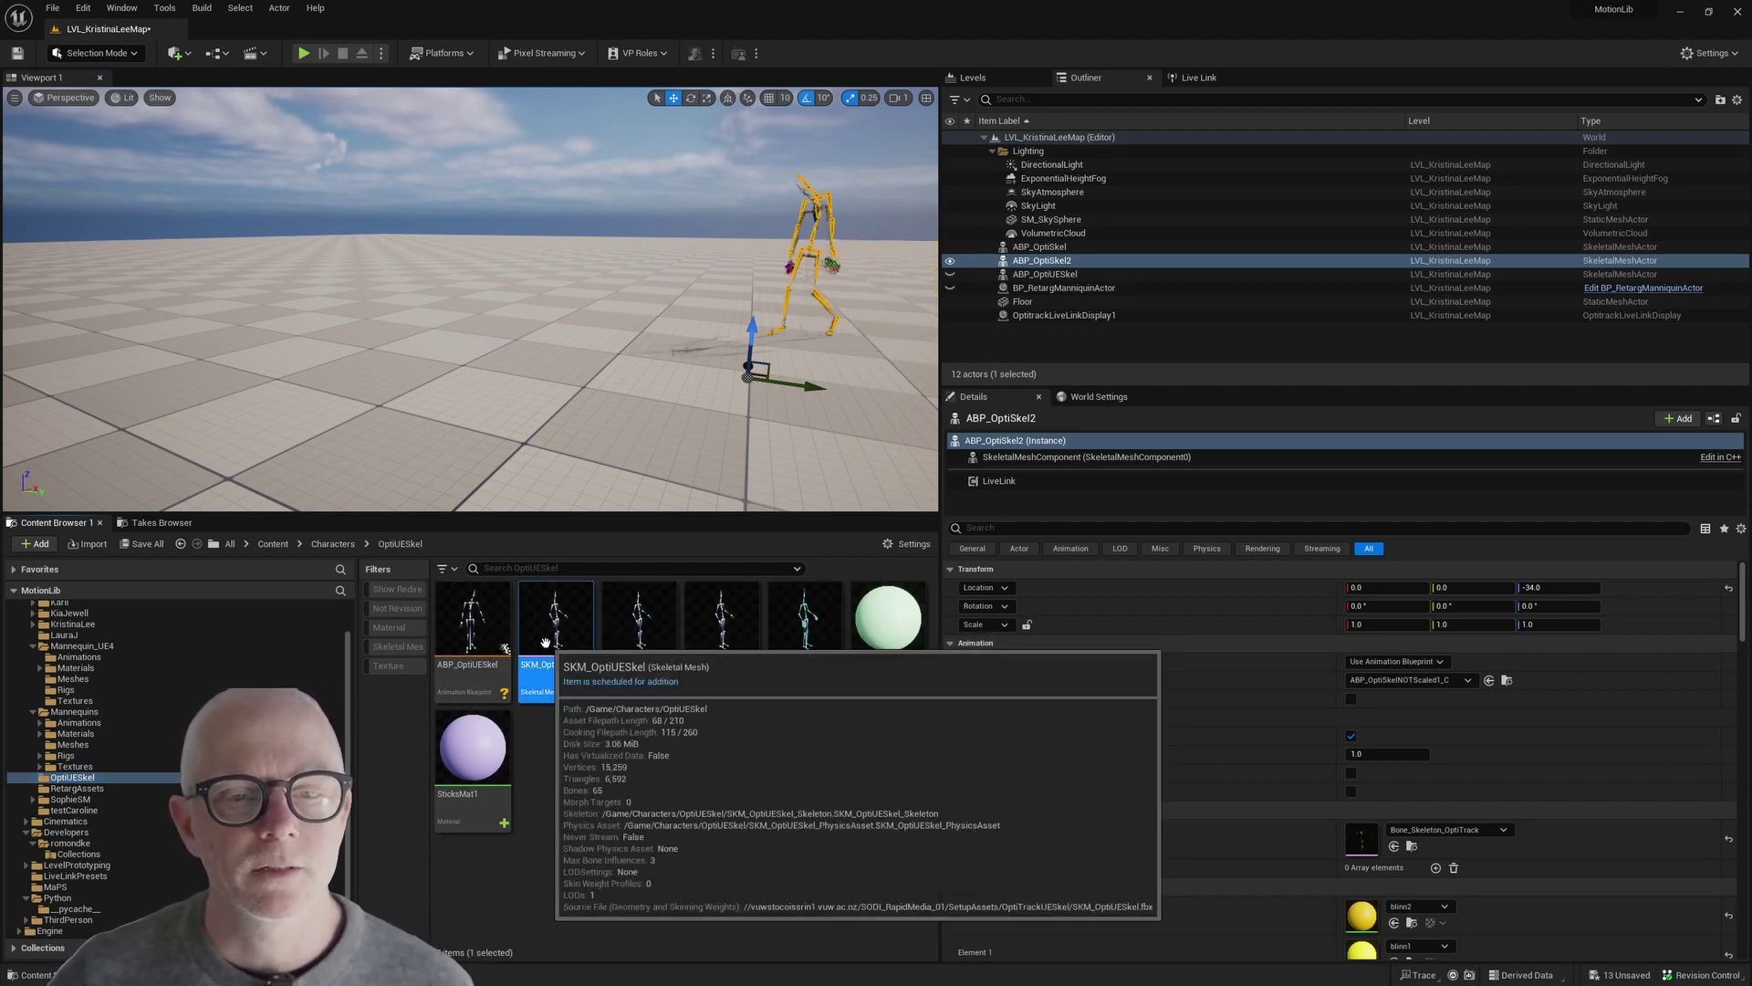
{"action": "left_click_drag", "start_coordinate": [546, 644], "coordinate": [522, 438]}
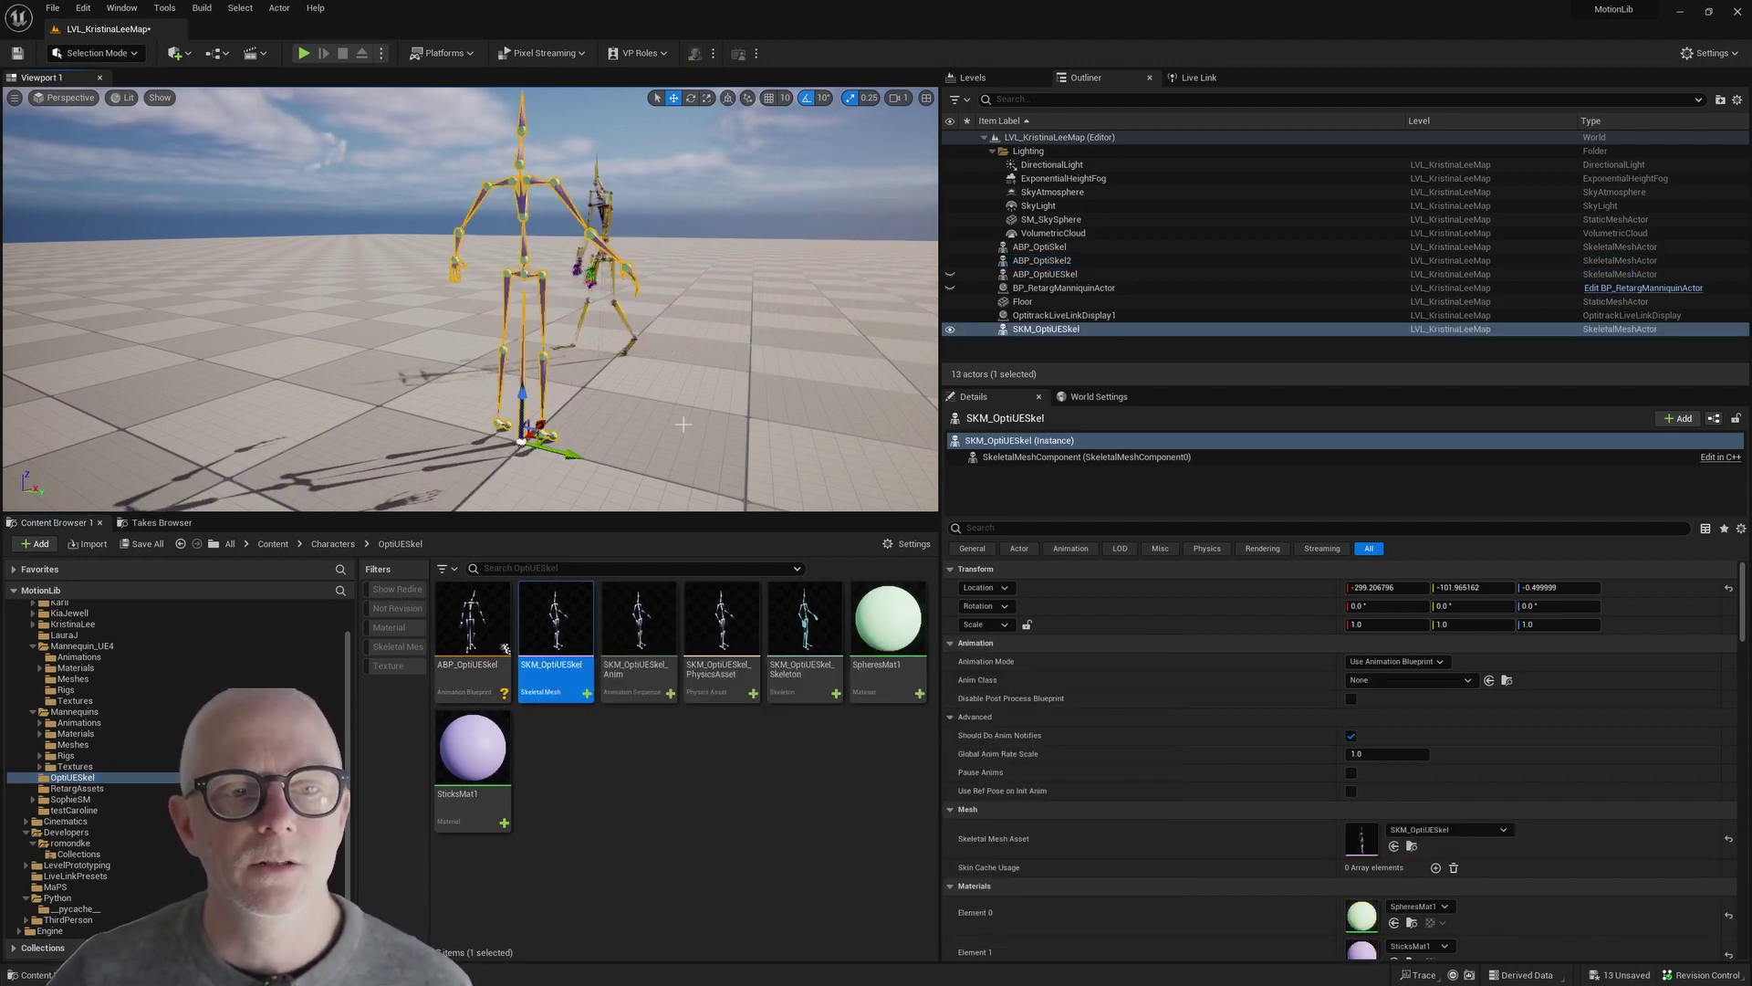
{"action": "key", "text": "f"}
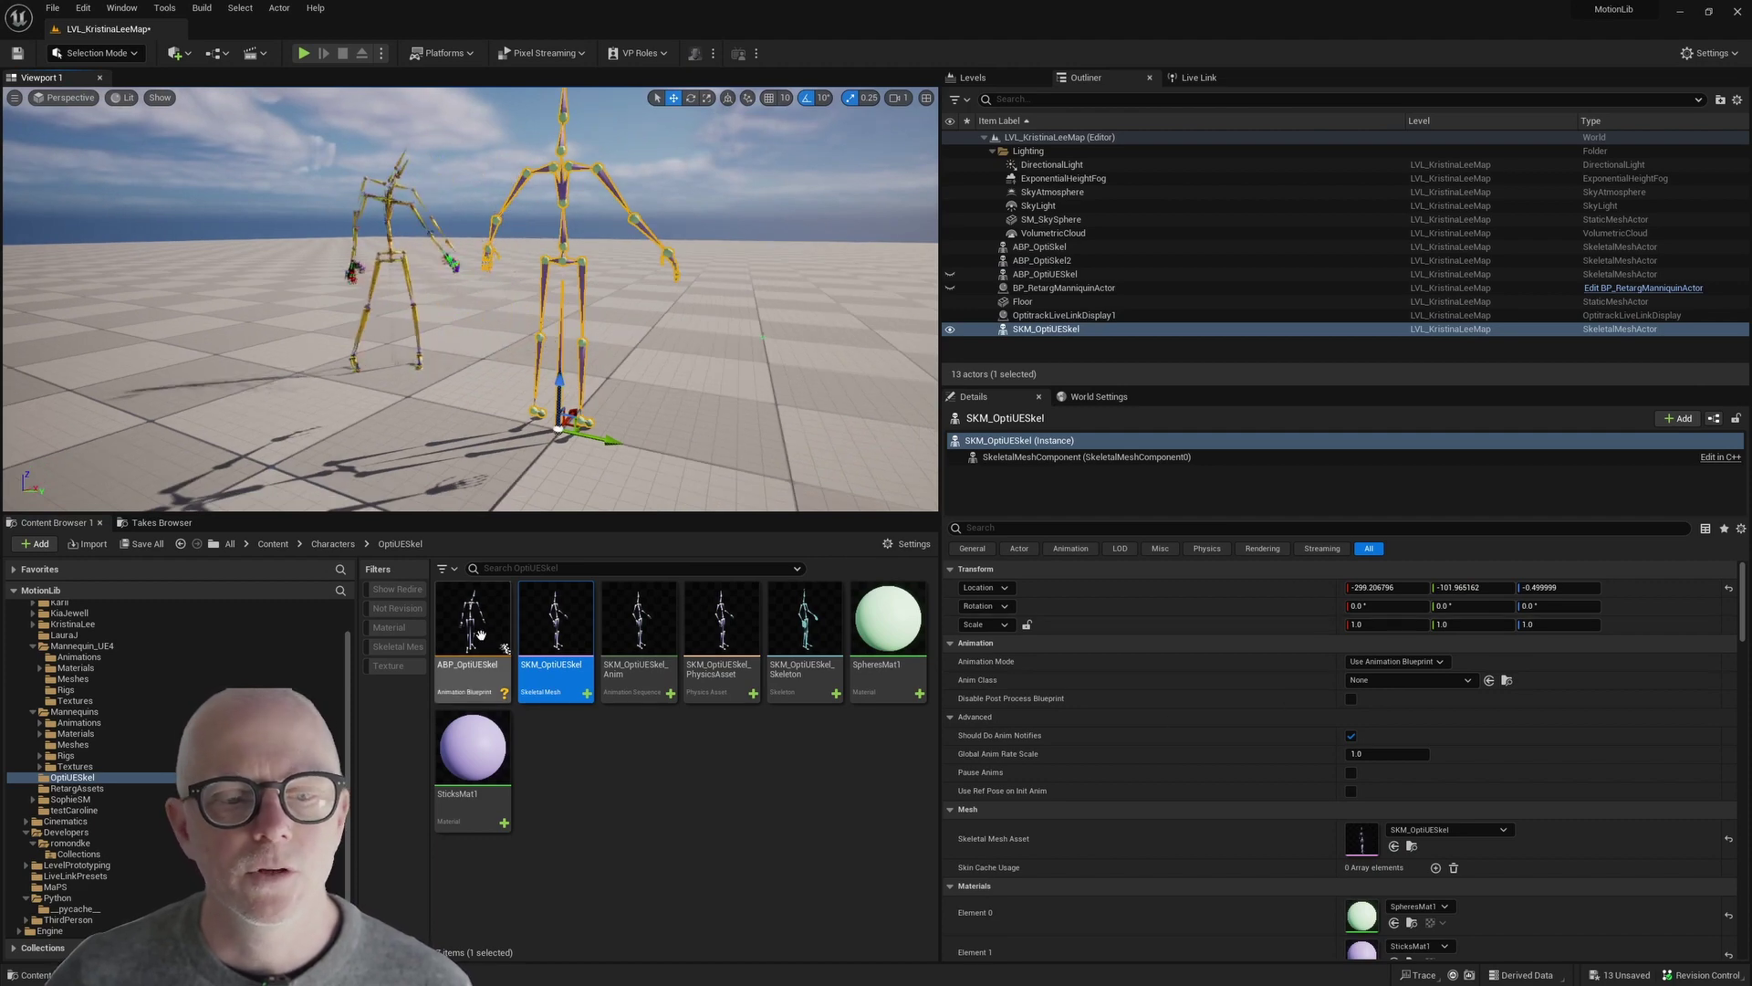
Open ABP_OptiUESkel and select its Live Link Pose node.
{"action": "double_click", "coordinate": [475, 629]}
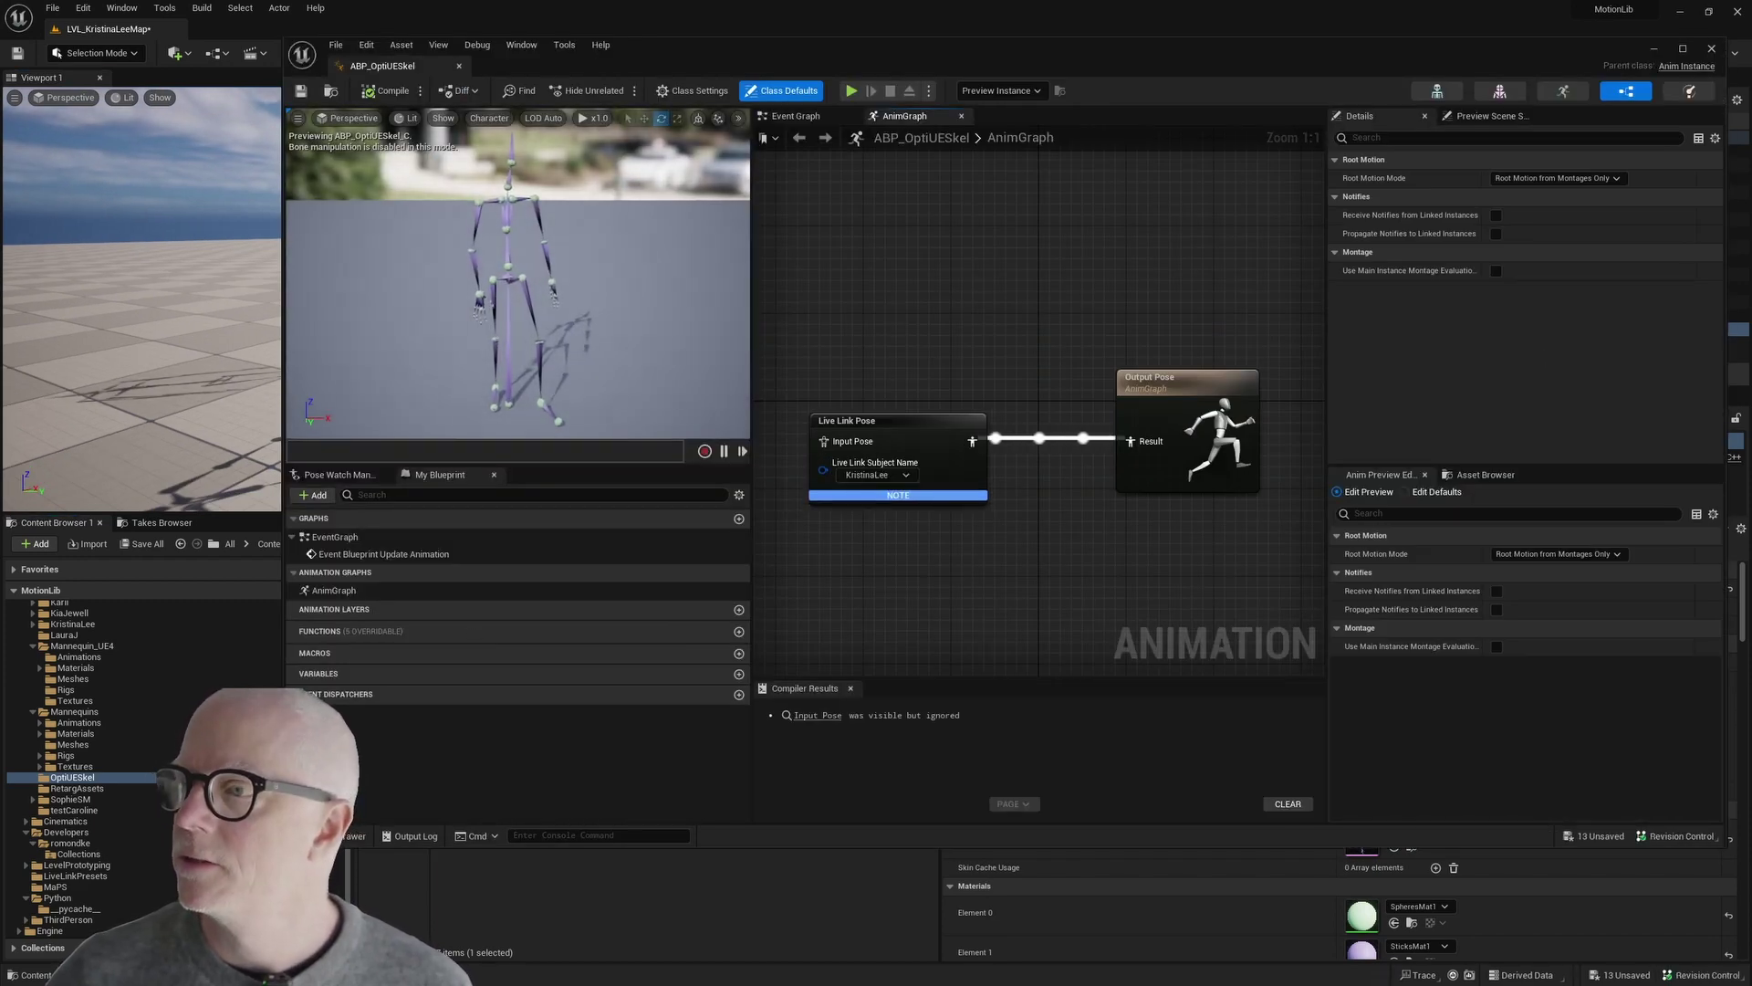
{"action": "left_click", "coordinate": [900, 435]}
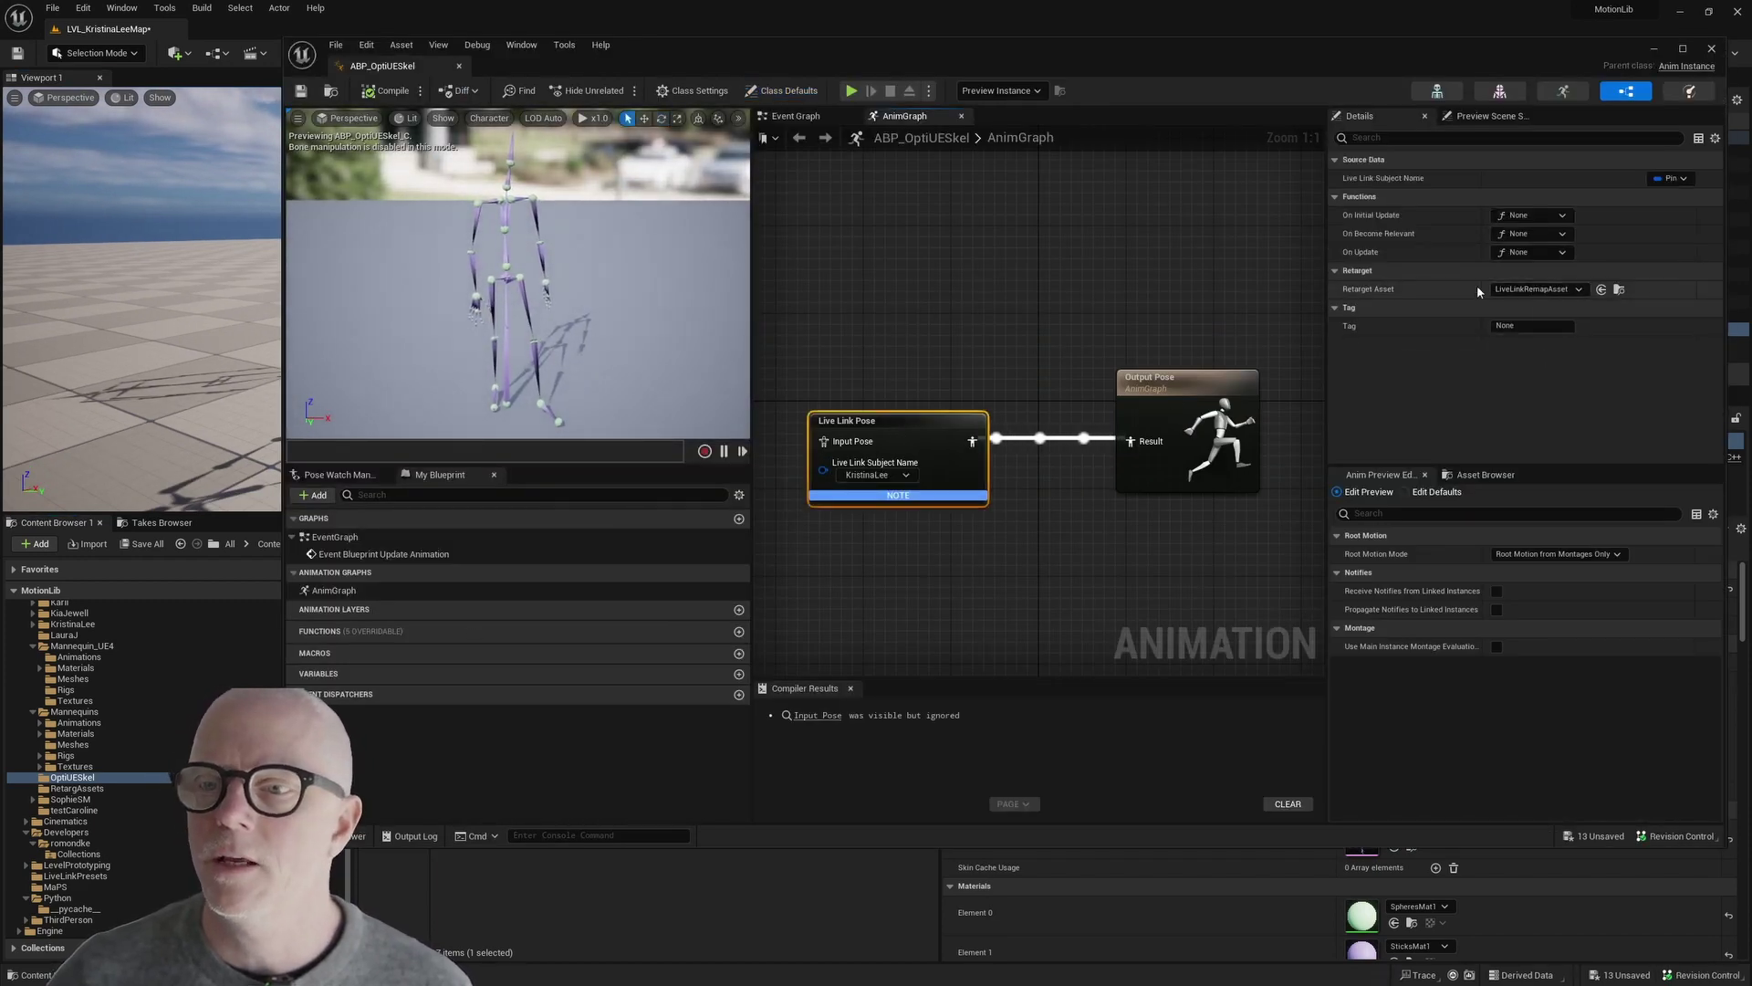
{"action": "left_click_drag", "start_coordinate": [931, 60], "coordinate": [1751, 124]}
Open the SKM_OptiUESkel mesh editor and show its Skeleton Tree.
{"action": "double_click", "coordinate": [544, 622]}
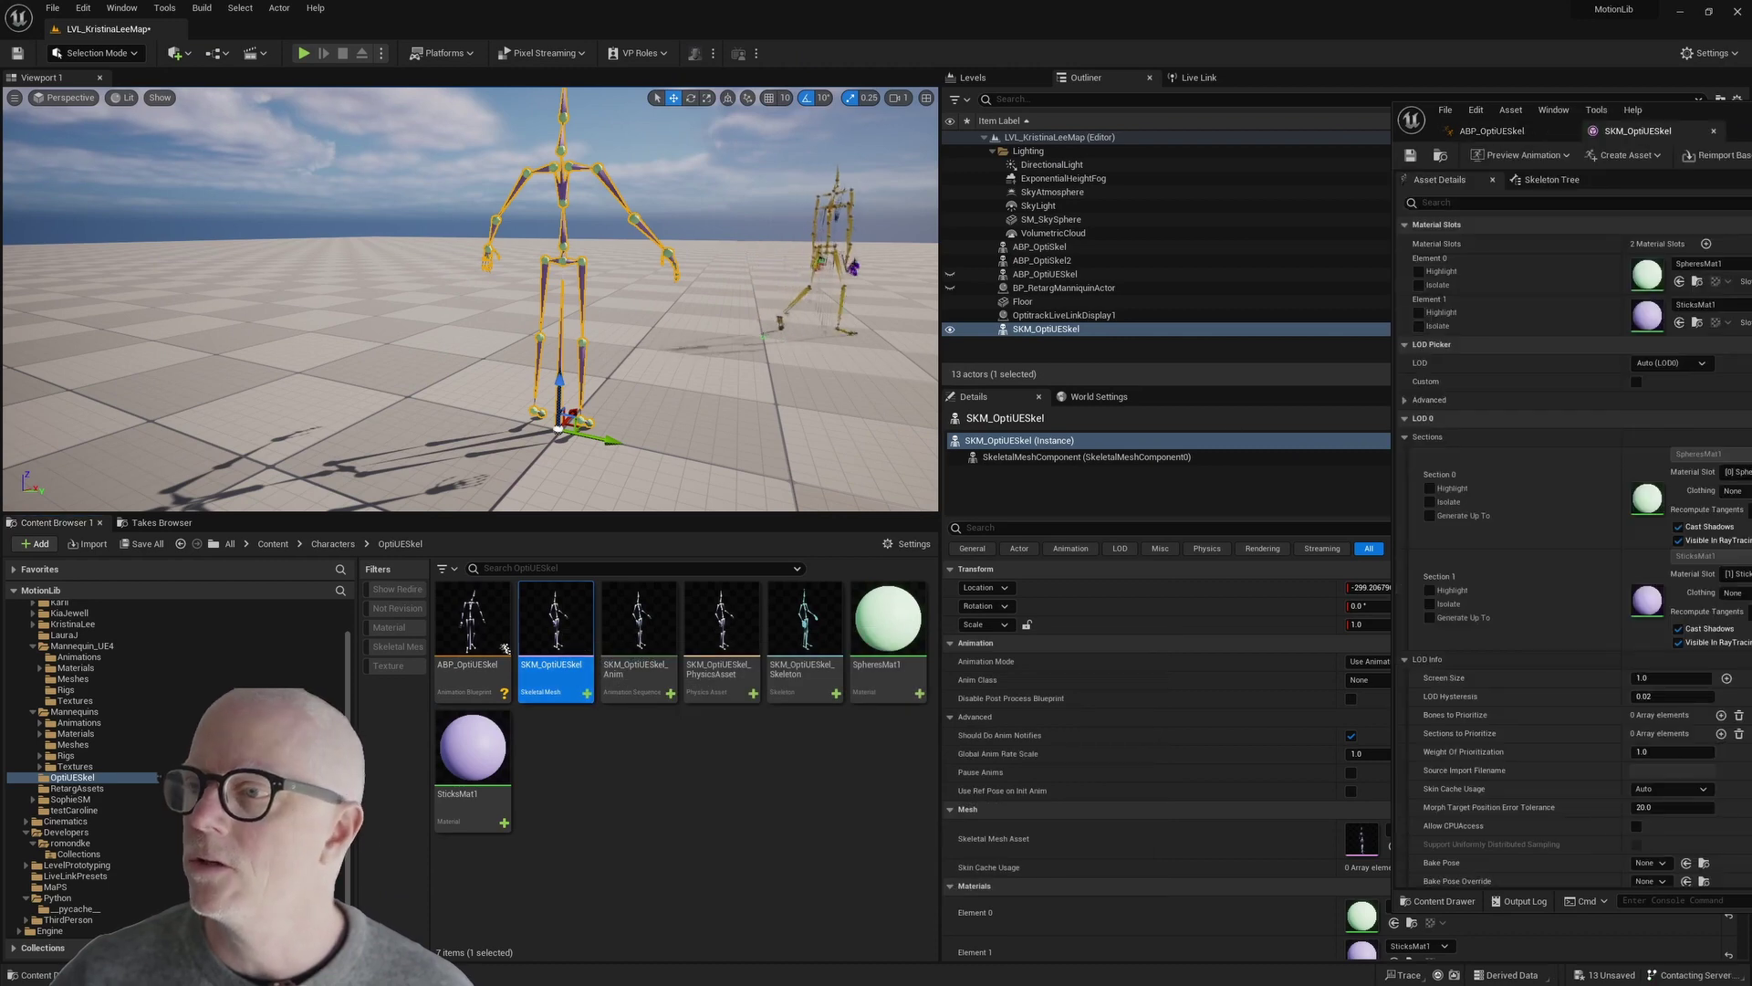
{"action": "left_click_drag", "start_coordinate": [1551, 114], "coordinate": [1067, 88]}
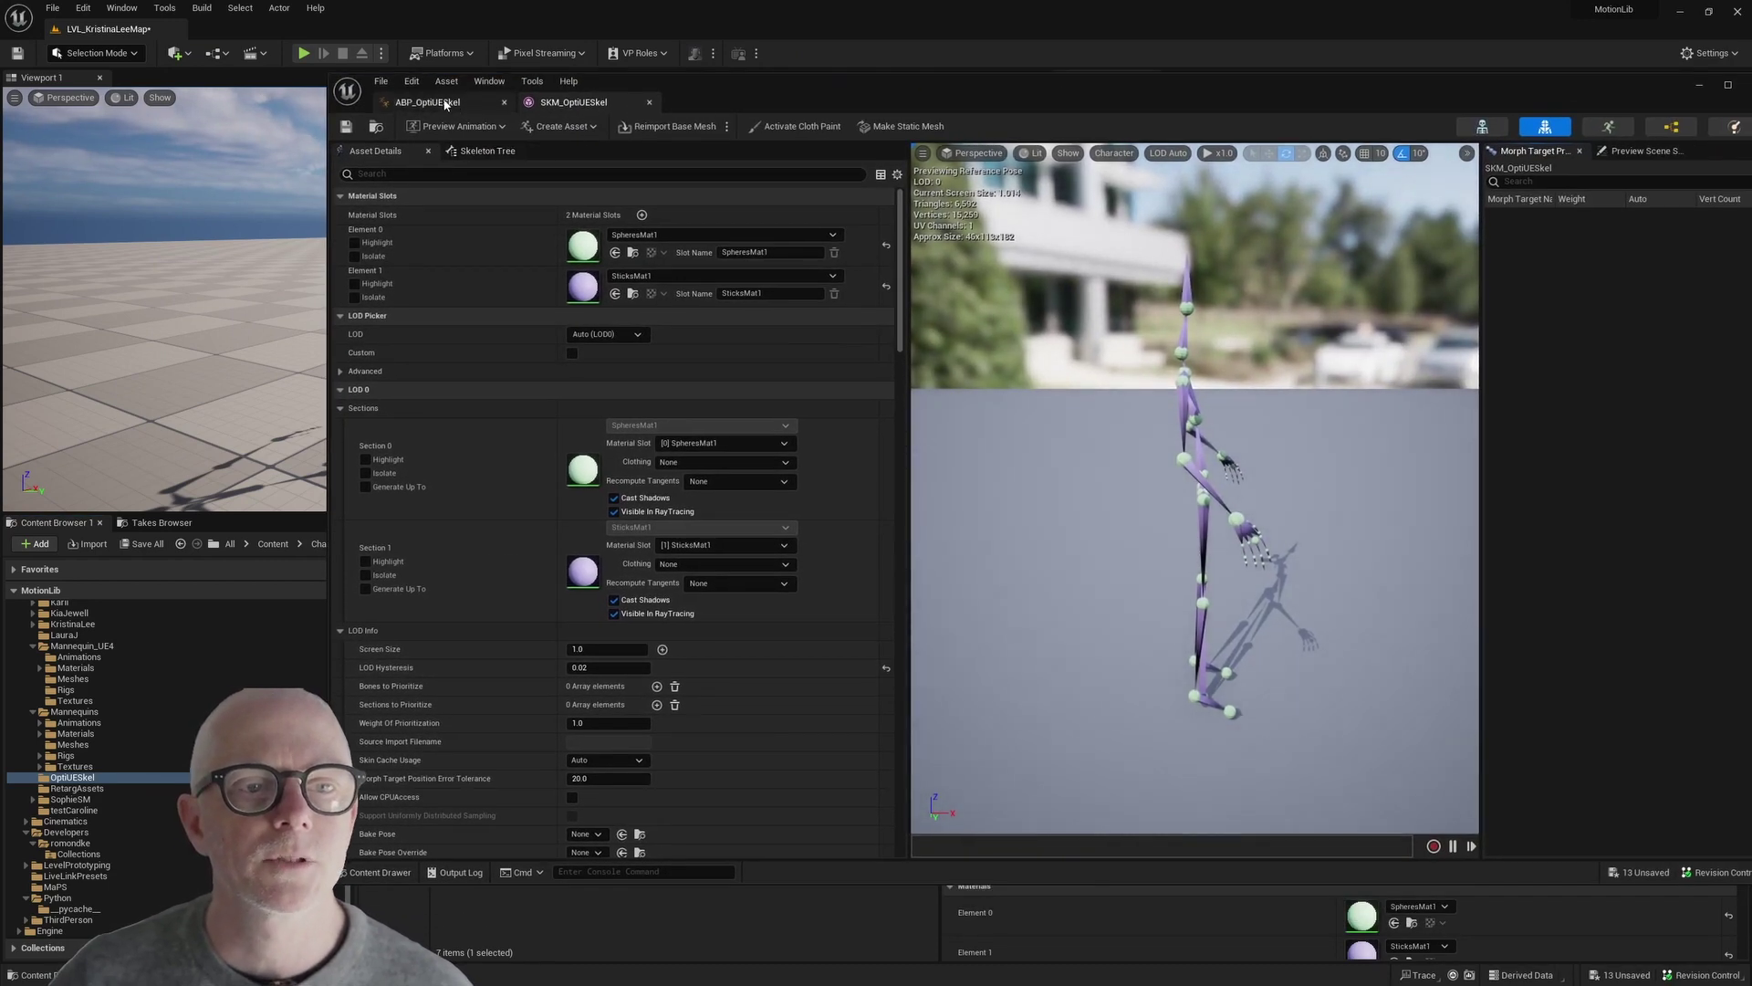
{"action": "left_click", "coordinate": [445, 104]}
{"action": "left_click", "coordinate": [570, 102]}
{"action": "left_click", "coordinate": [498, 153]}
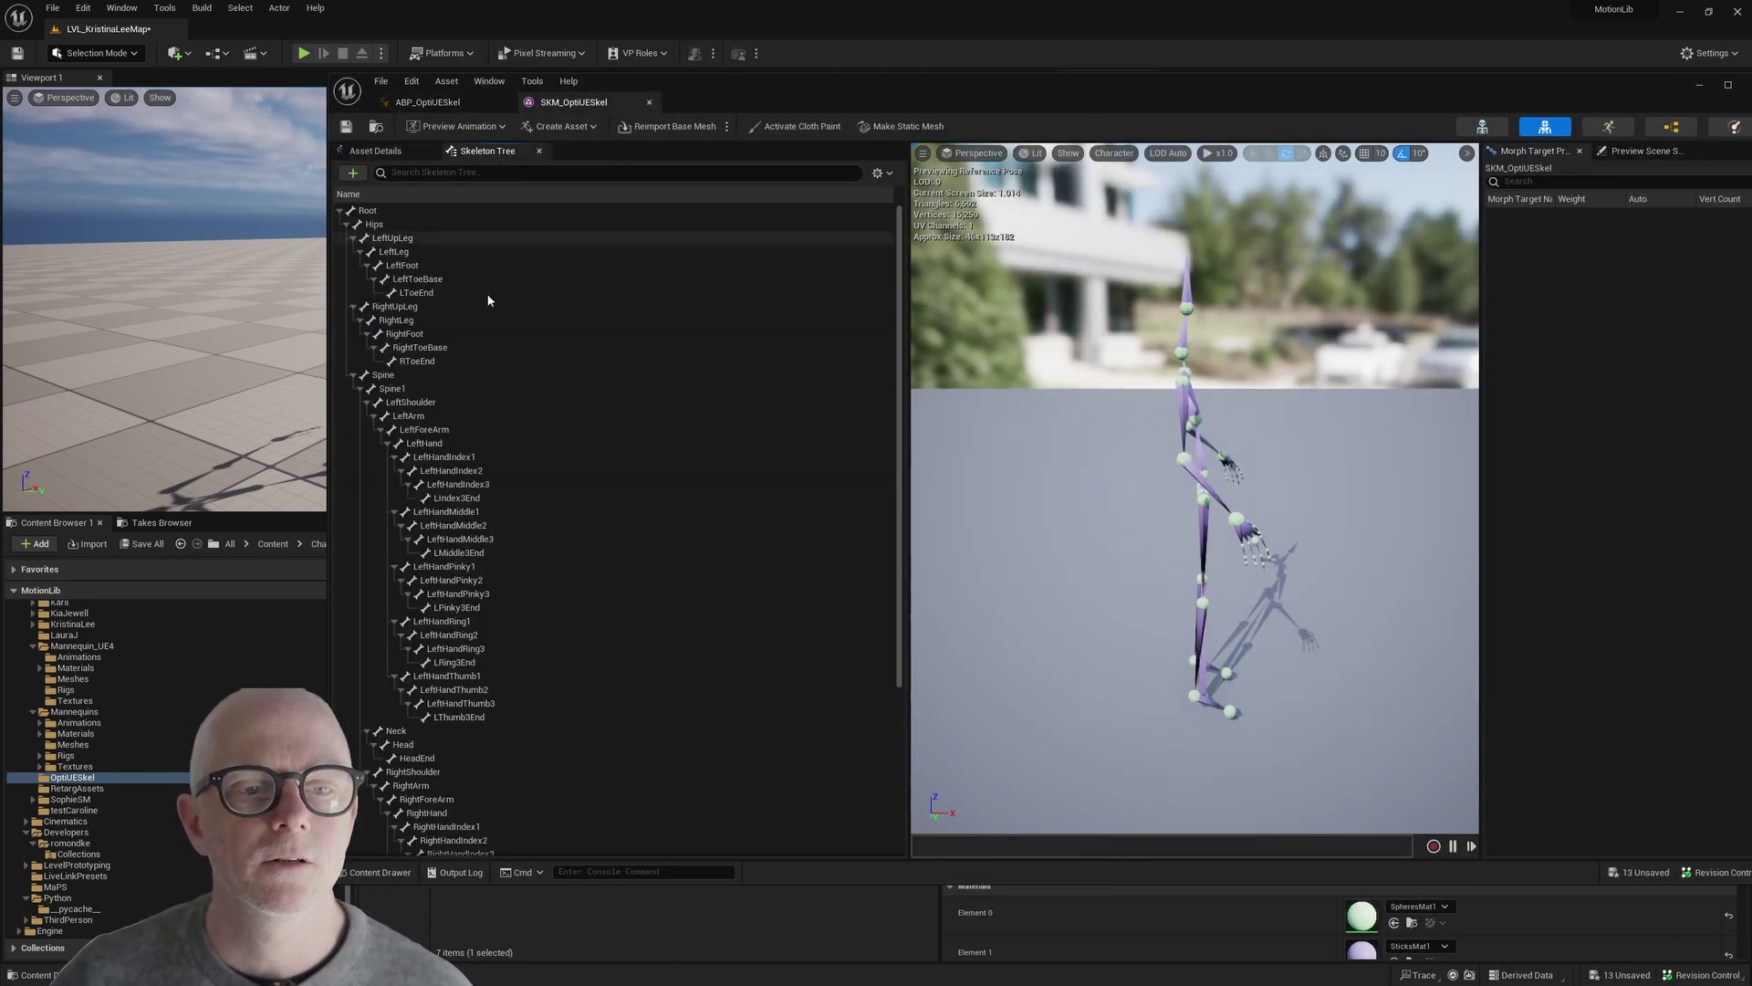
Inspect the Hips, LeftUpLeg, LeftFoot, LToeEnd, RightLeg and LeftShoulder bones, then return to ABP_OptiUESkel.
{"action": "left_click", "coordinate": [375, 224]}
{"action": "left_click", "coordinate": [391, 238]}
{"action": "left_click", "coordinate": [403, 264]}
{"action": "left_click", "coordinate": [416, 293]}
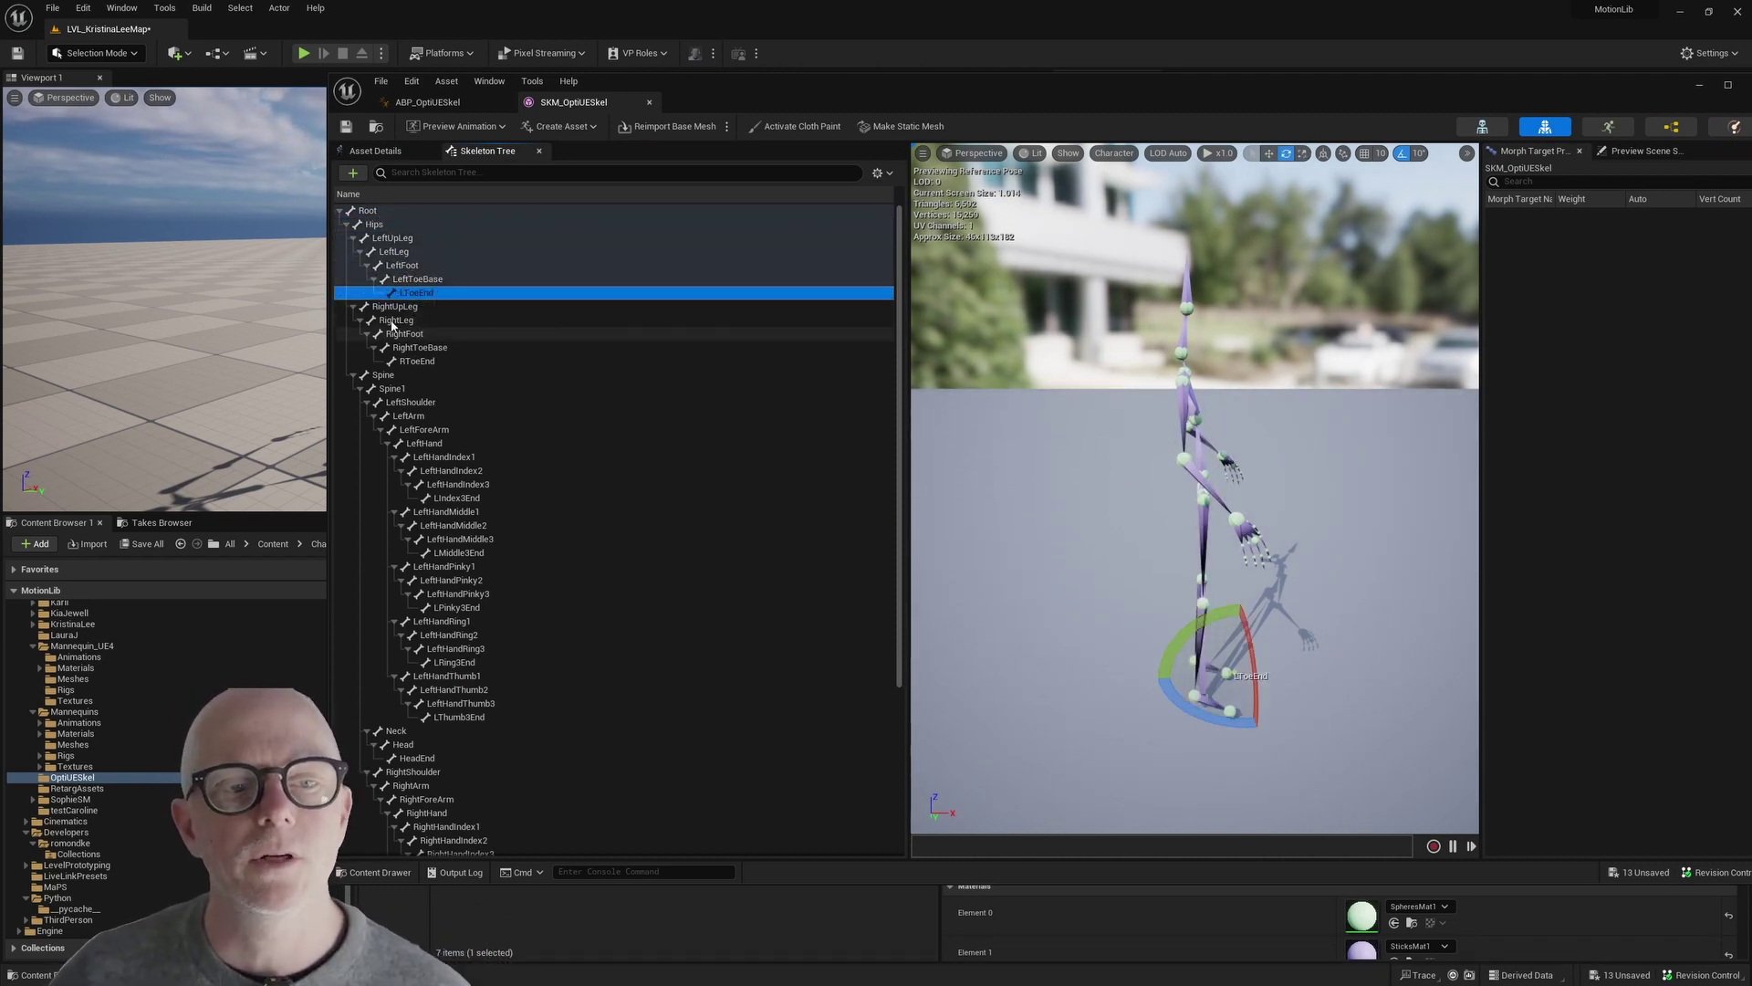
{"action": "left_click", "coordinate": [397, 321]}
{"action": "left_click", "coordinate": [403, 404]}
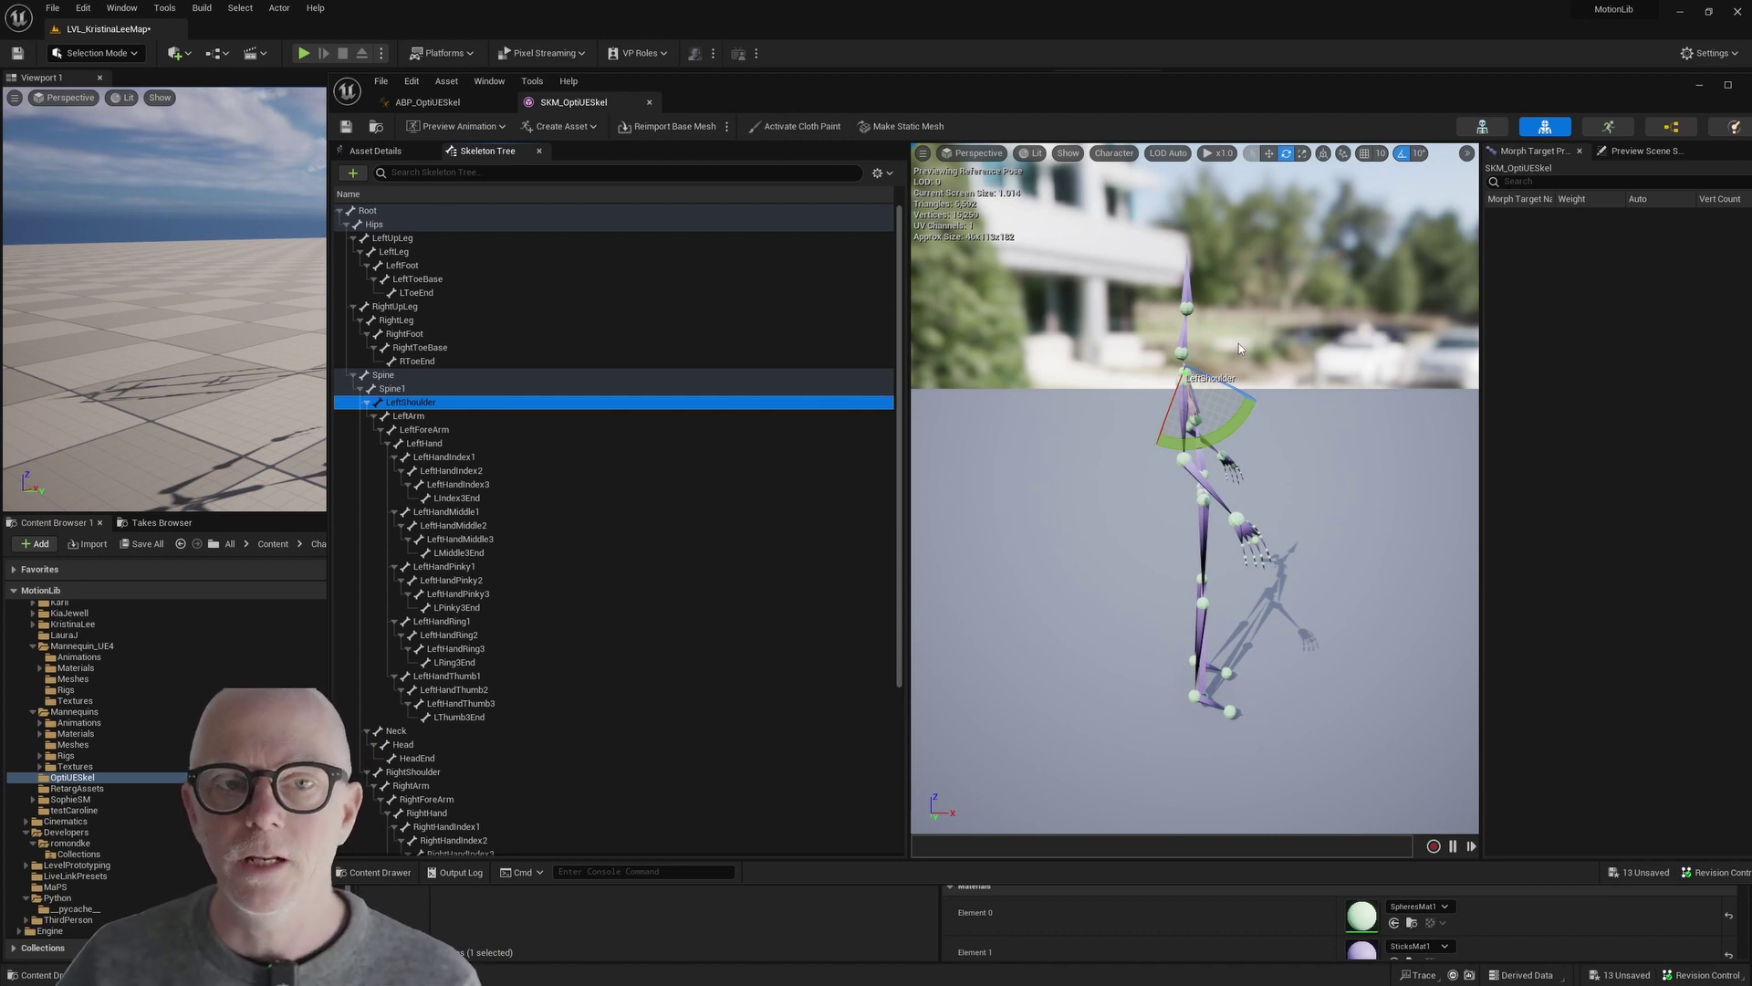
{"action": "left_click", "coordinate": [435, 101]}
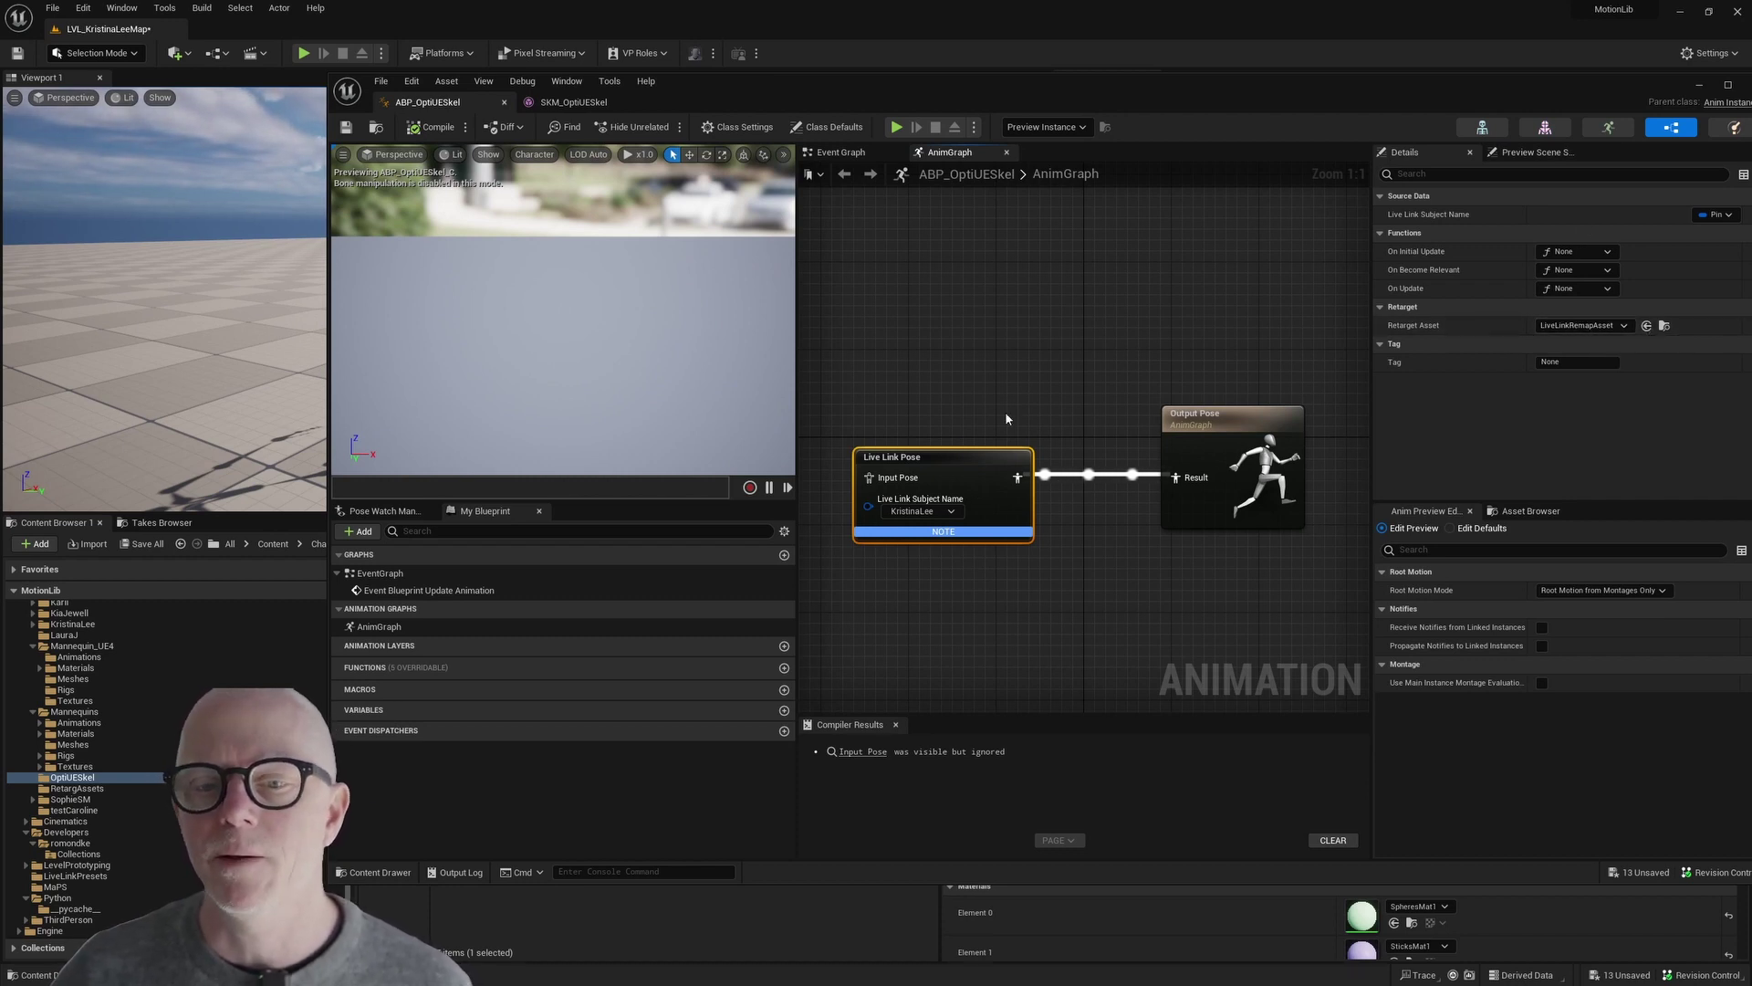
Nudge the Live Link Pose node and orbit the preview to watch the live-driven skeleton.
{"action": "mouse_move", "coordinate": [905, 465]}
{"action": "left_mouse_down"}
{"action": "mouse_move", "coordinate": [951, 422]}
{"action": "mouse_move", "coordinate": [905, 477]}
{"action": "left_mouse_up"}
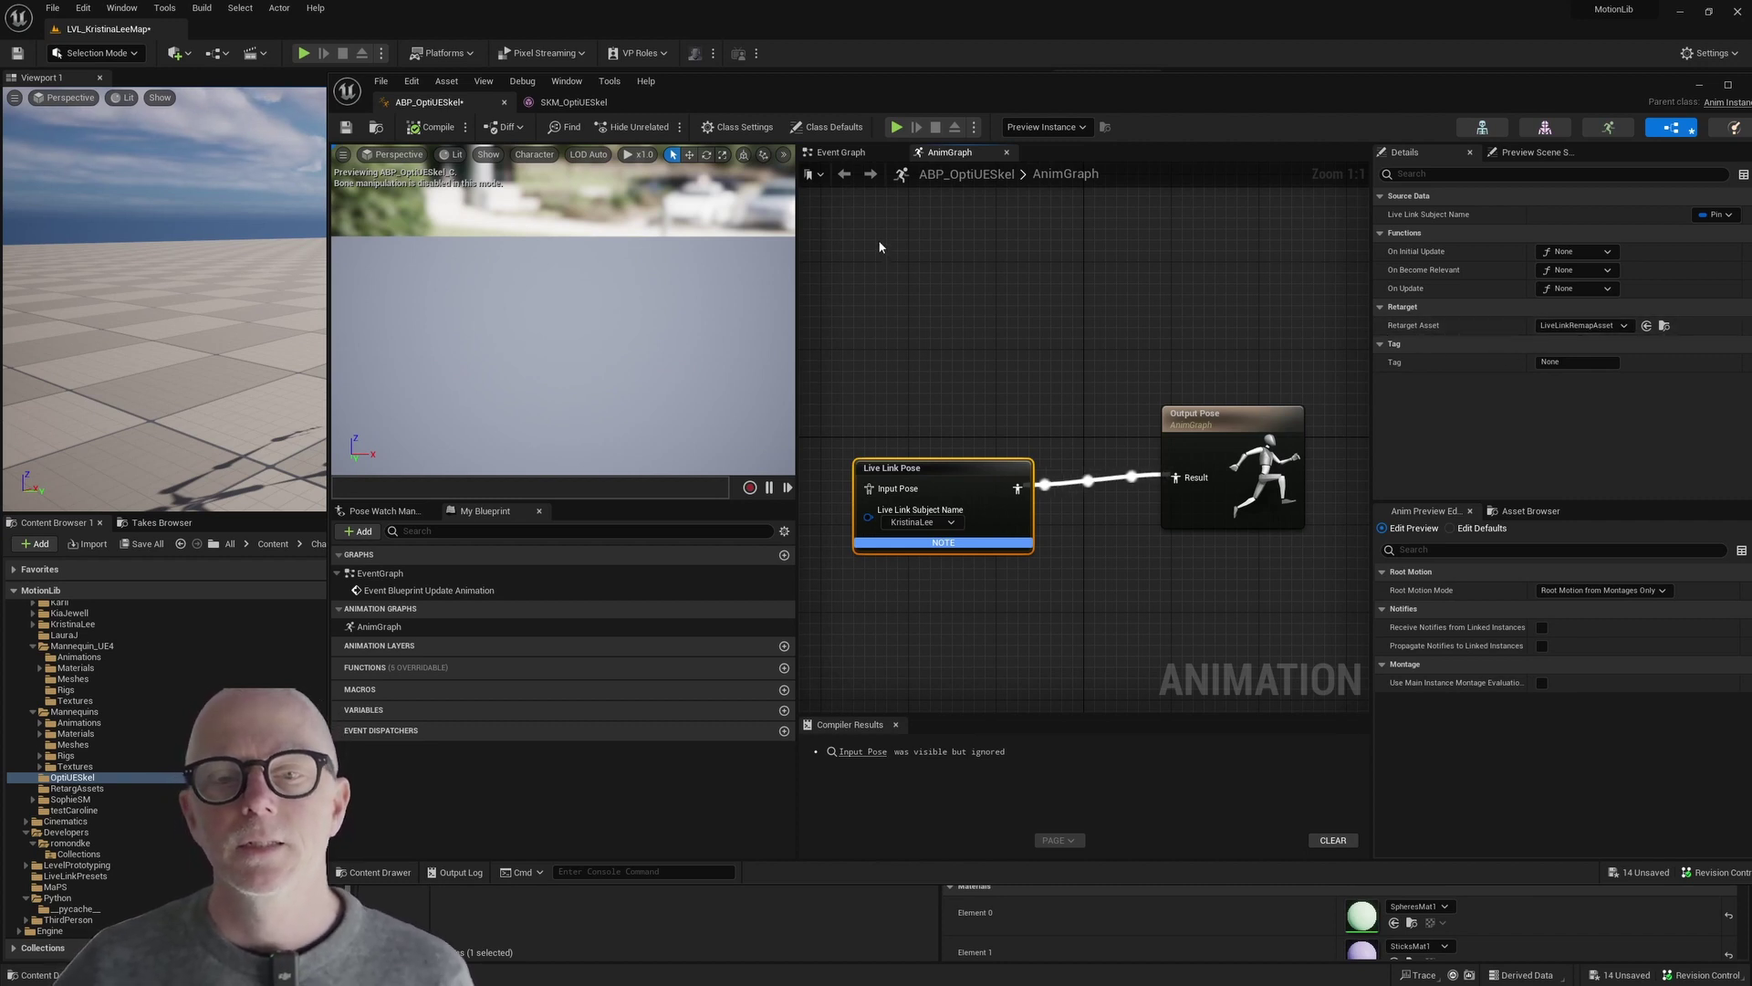
{"action": "left_click_drag", "start_coordinate": [727, 372], "coordinate": [684, 345]}
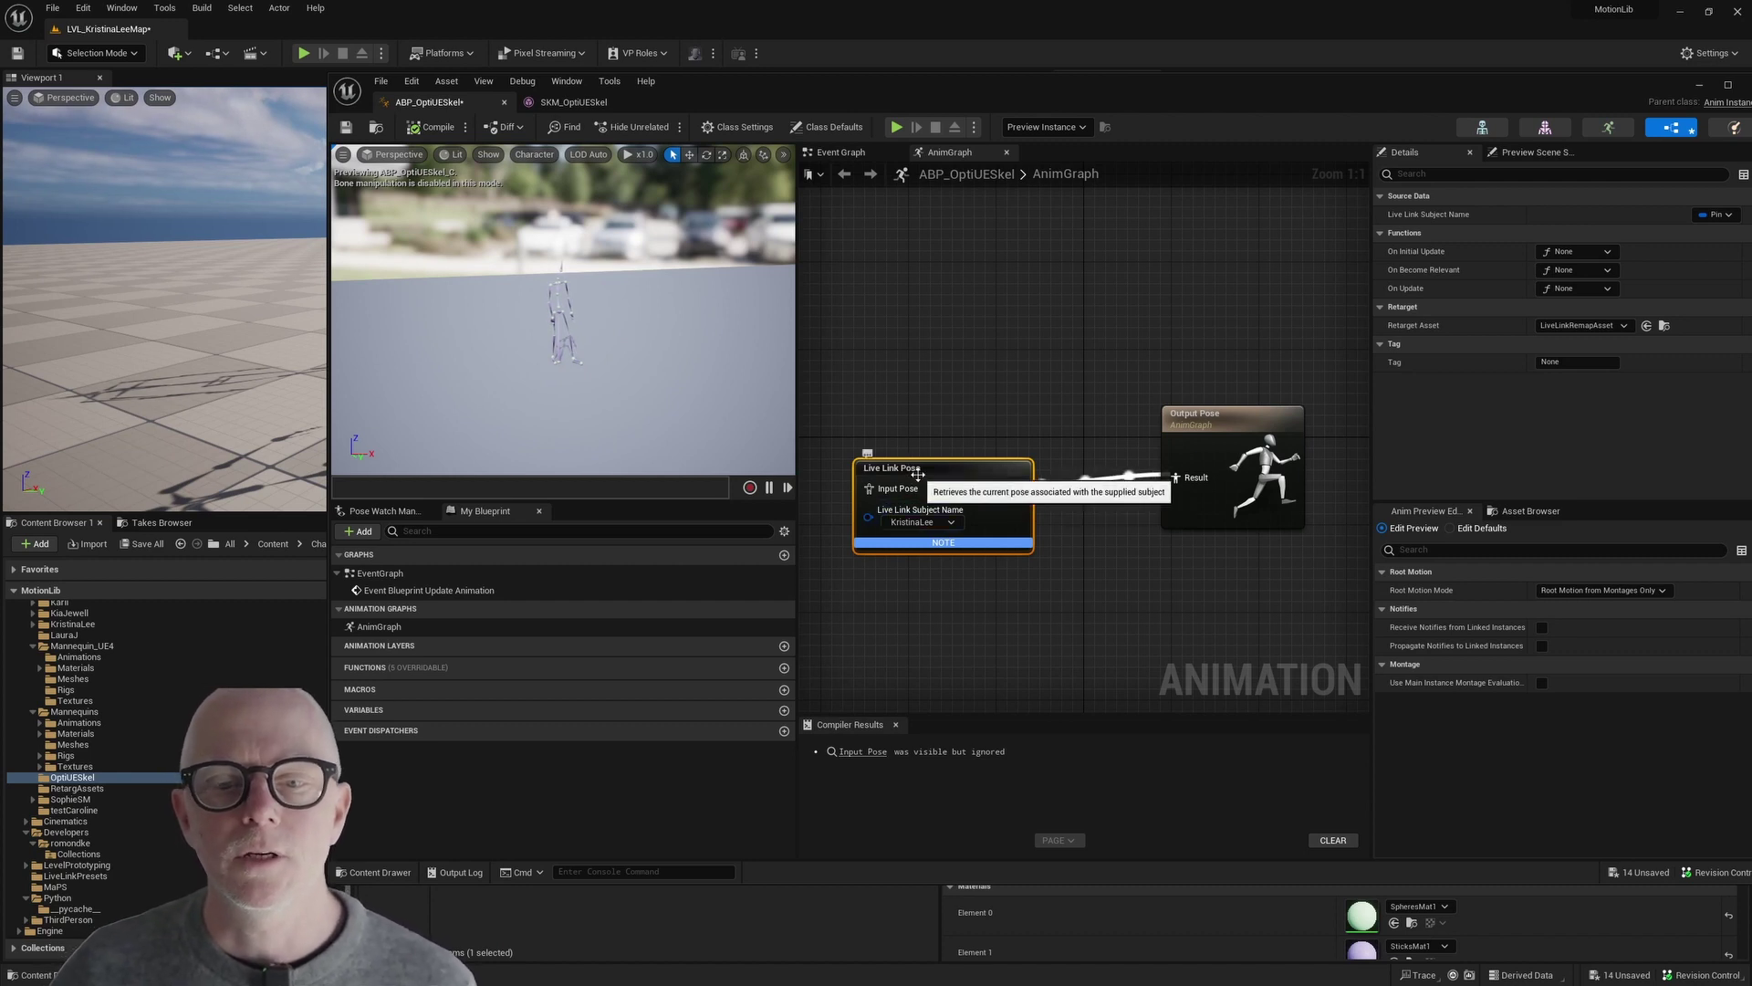
{"action": "left_click", "coordinate": [951, 417]}
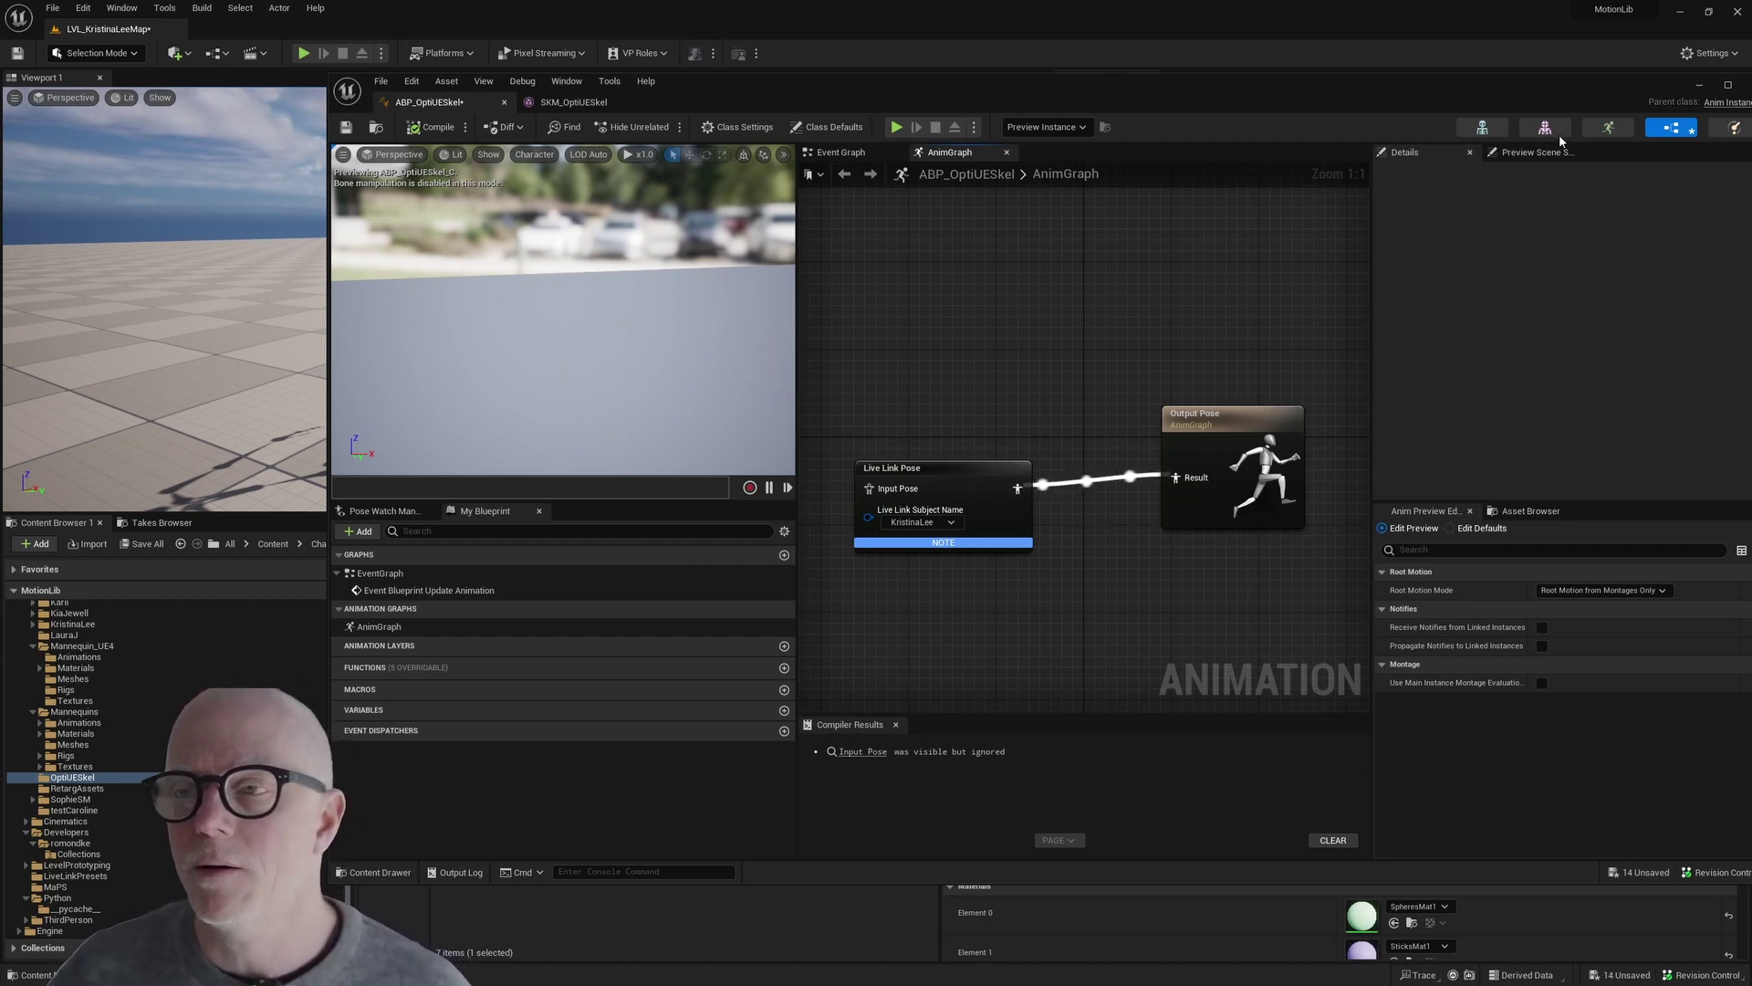
{"action": "left_click_drag", "start_coordinate": [1039, 95], "coordinate": [932, 87]}
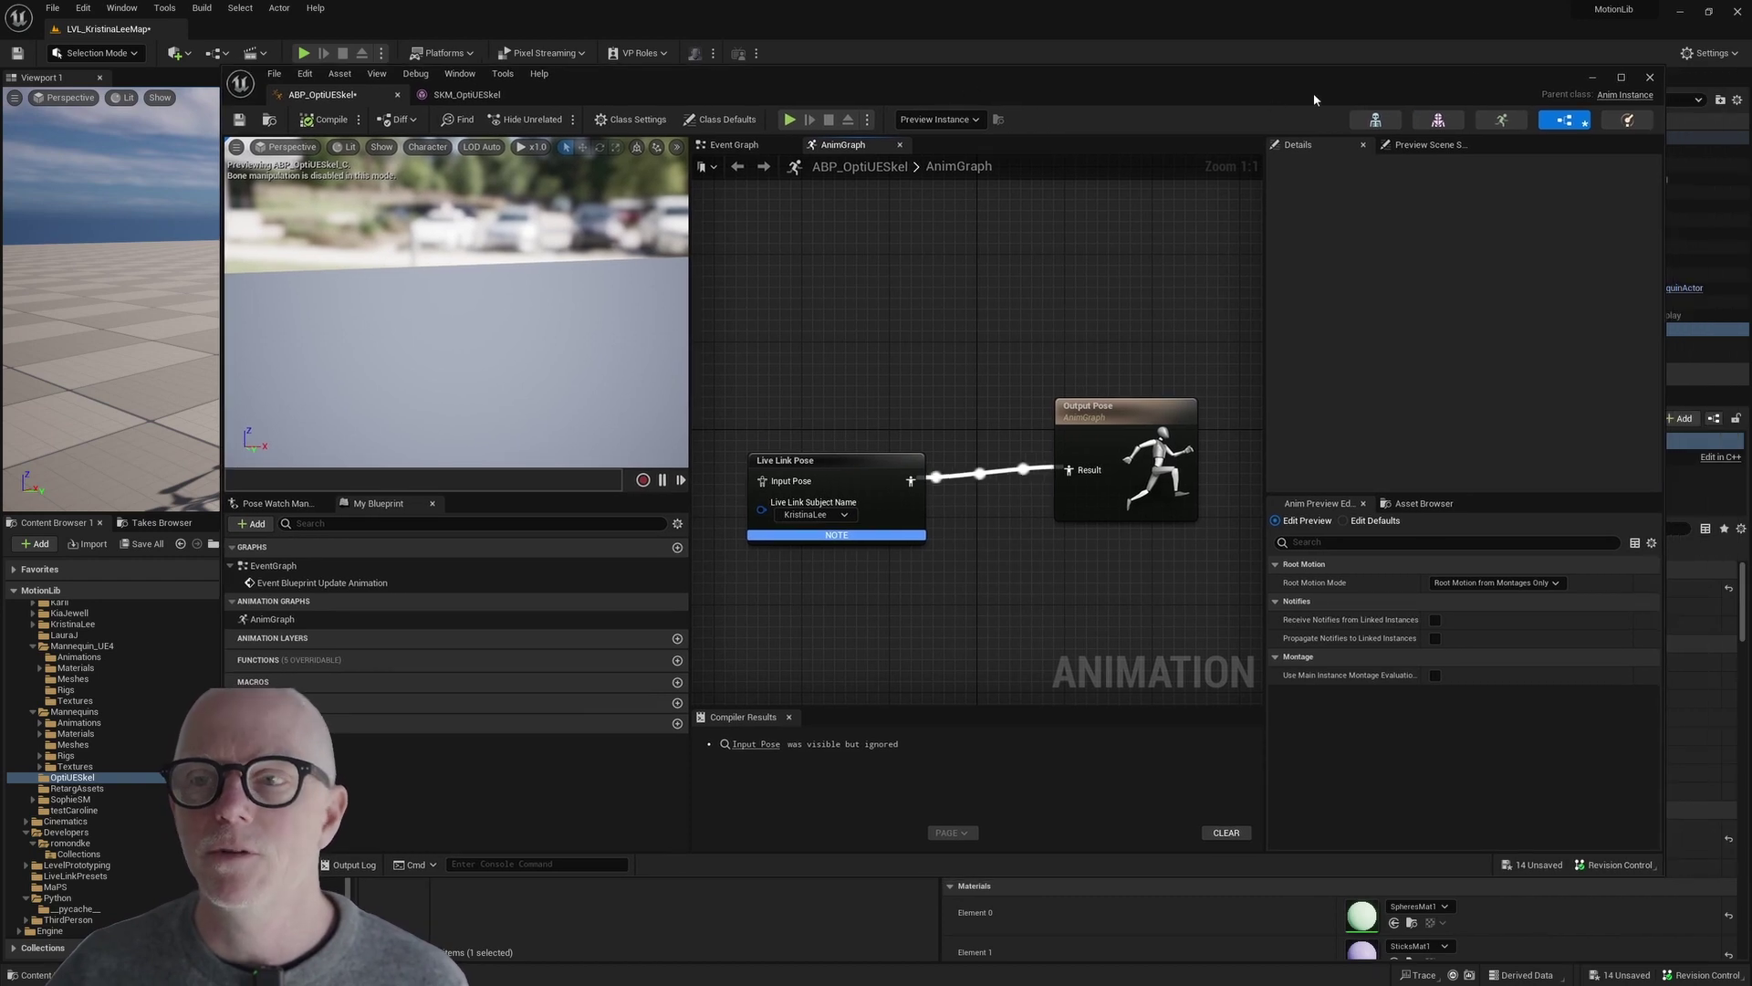
Set SKM_OptiUESkel's Anim Class to ABP_OptiUESkel.
{"action": "left_click", "coordinate": [1650, 78]}
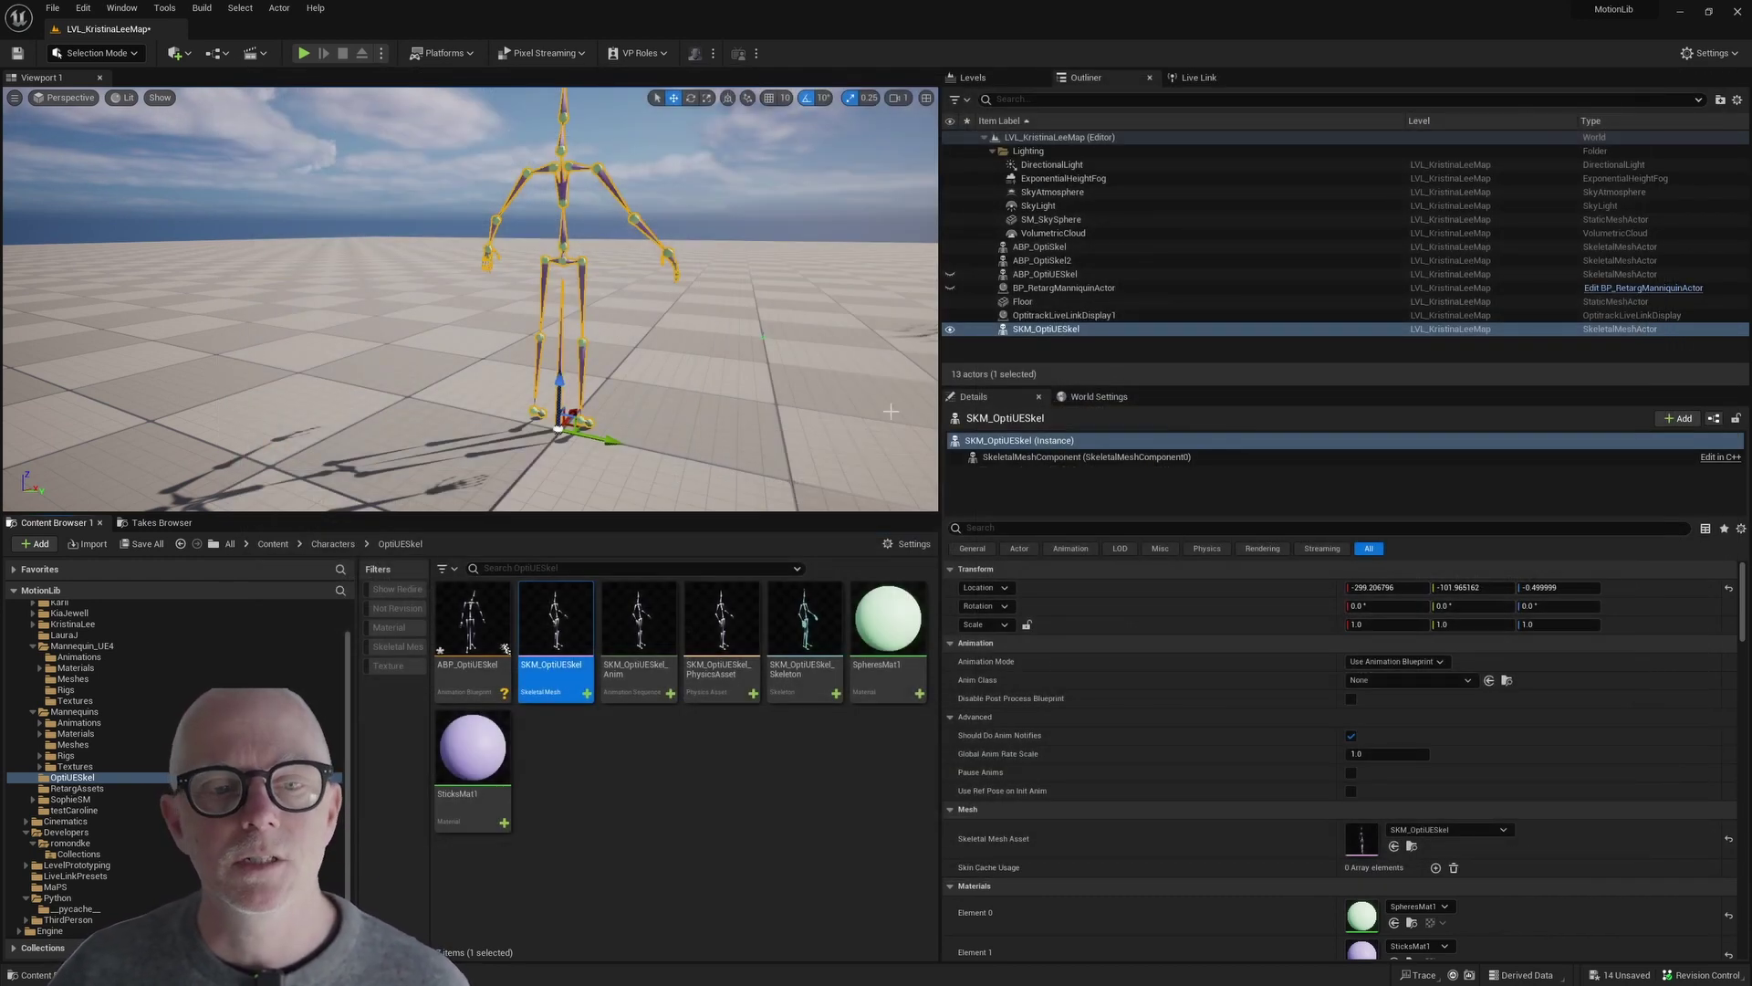
{"action": "left_click", "coordinate": [1406, 679]}
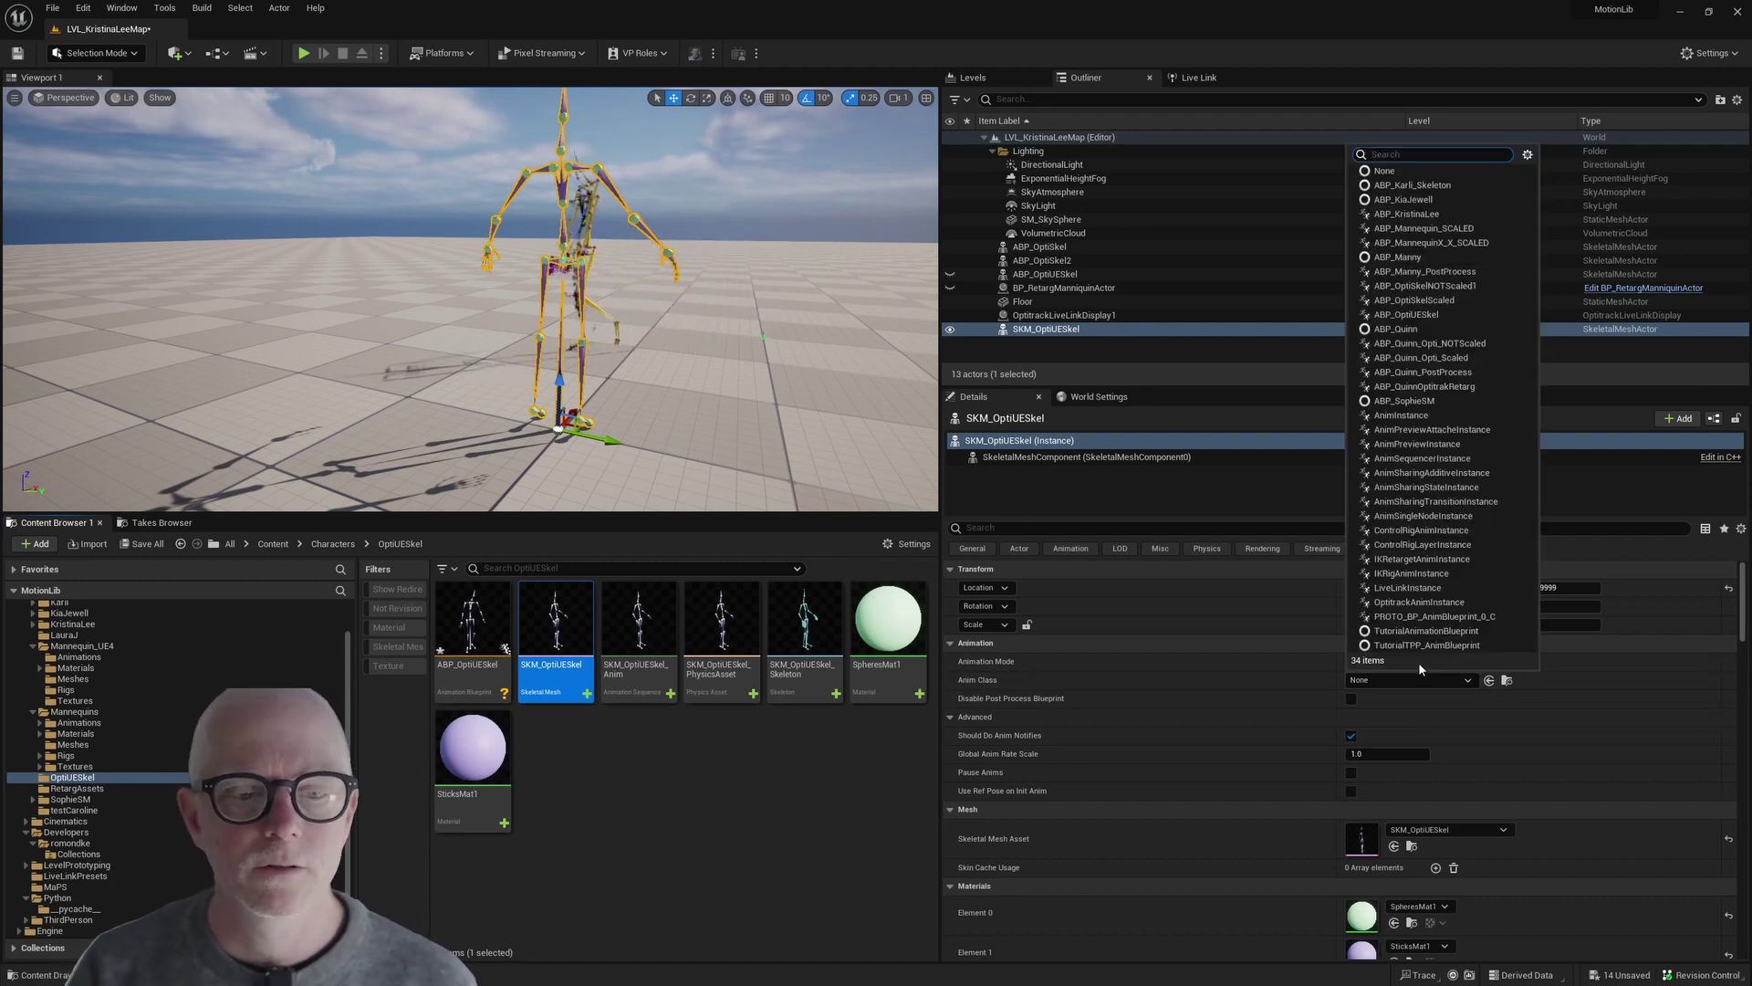
{"action": "type", "text": "a"}
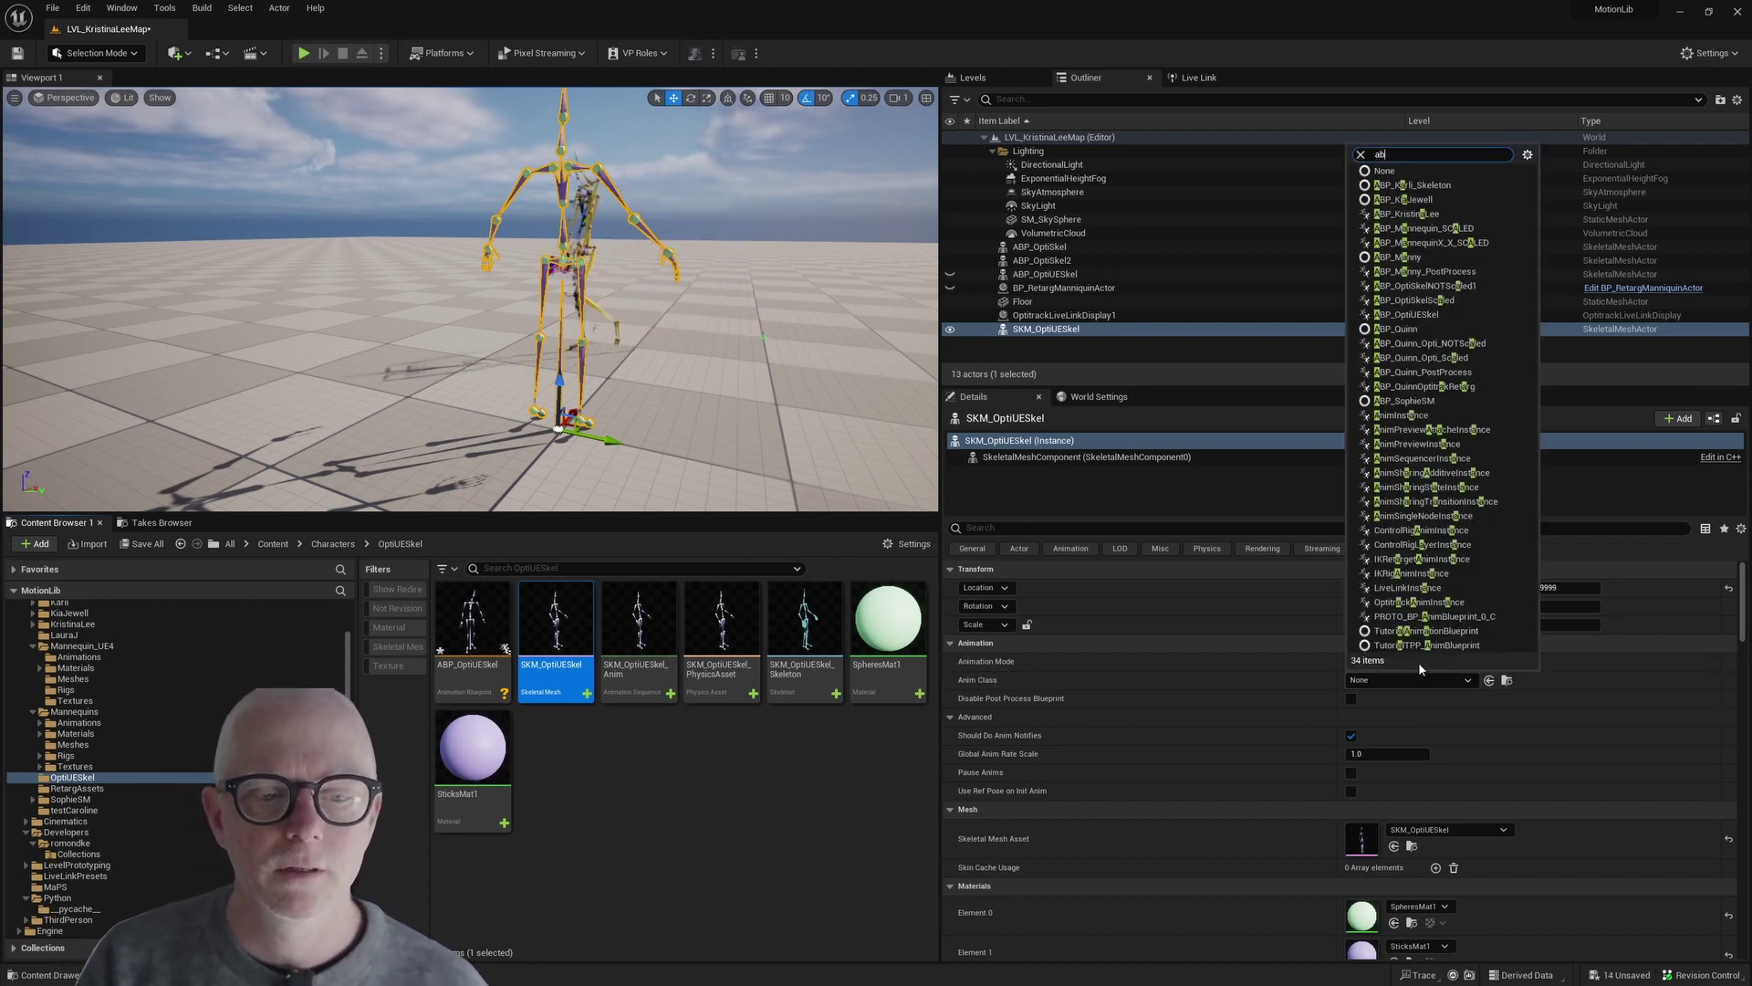
{"action": "type", "text": "bp_OPT"}
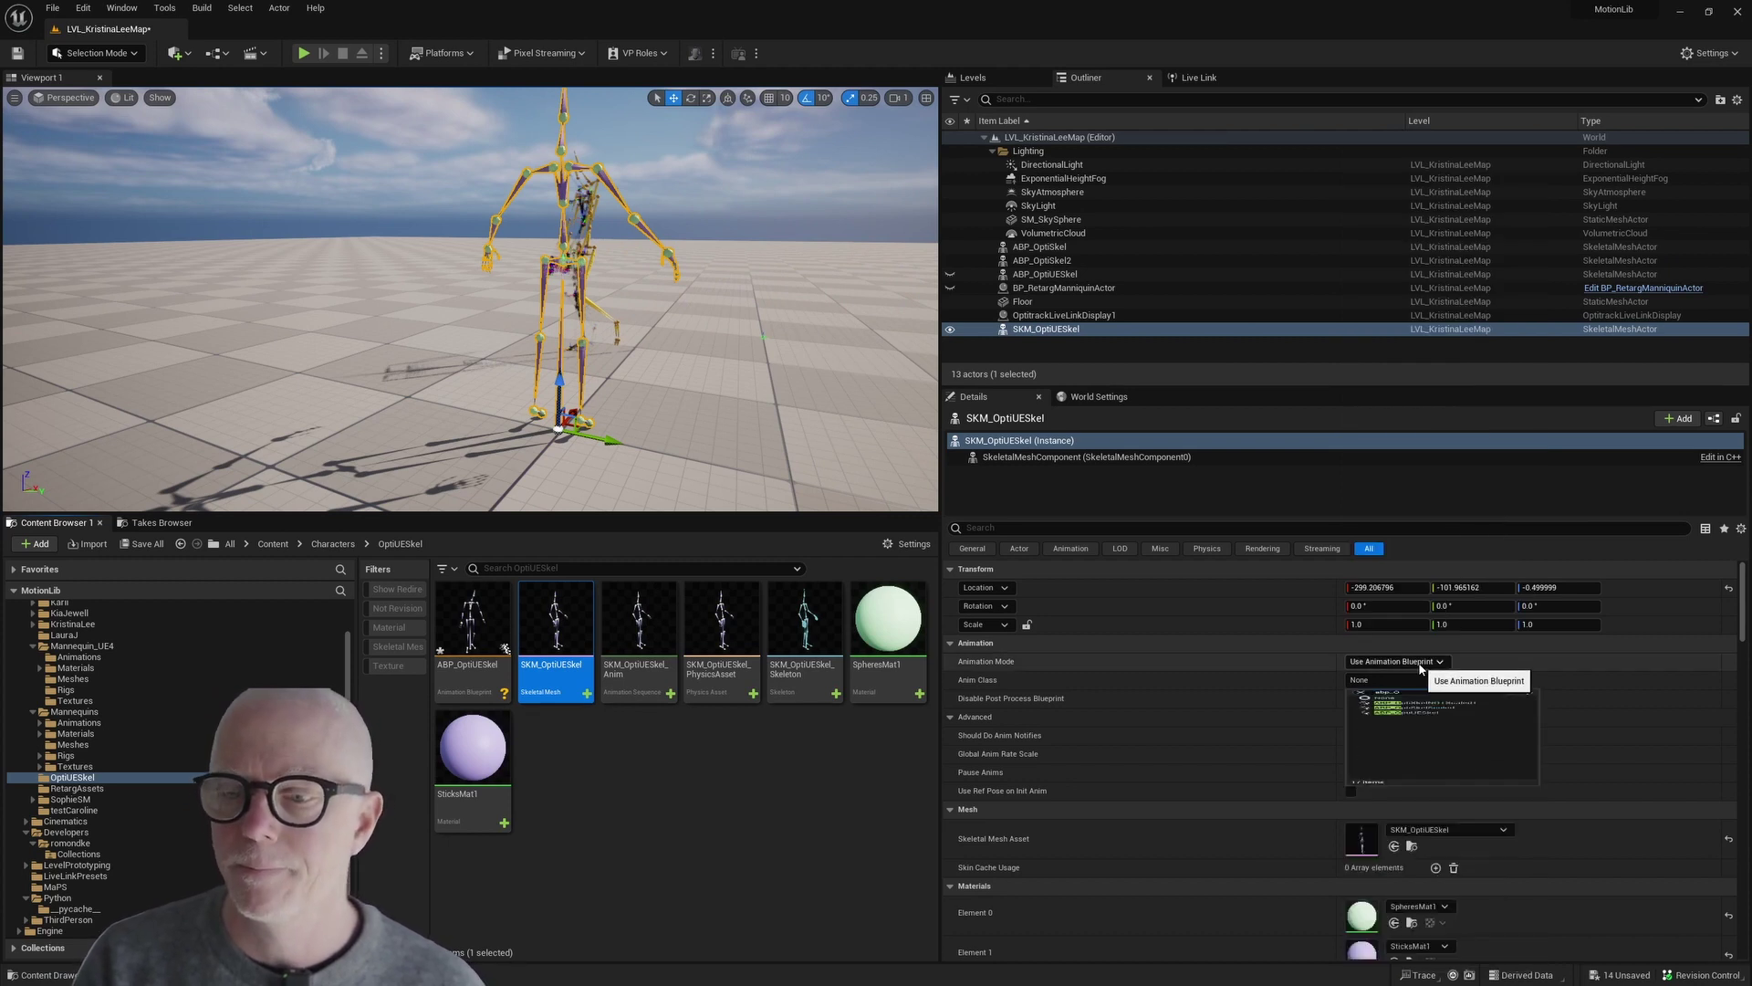
{"action": "left_click", "coordinate": [1443, 759]}
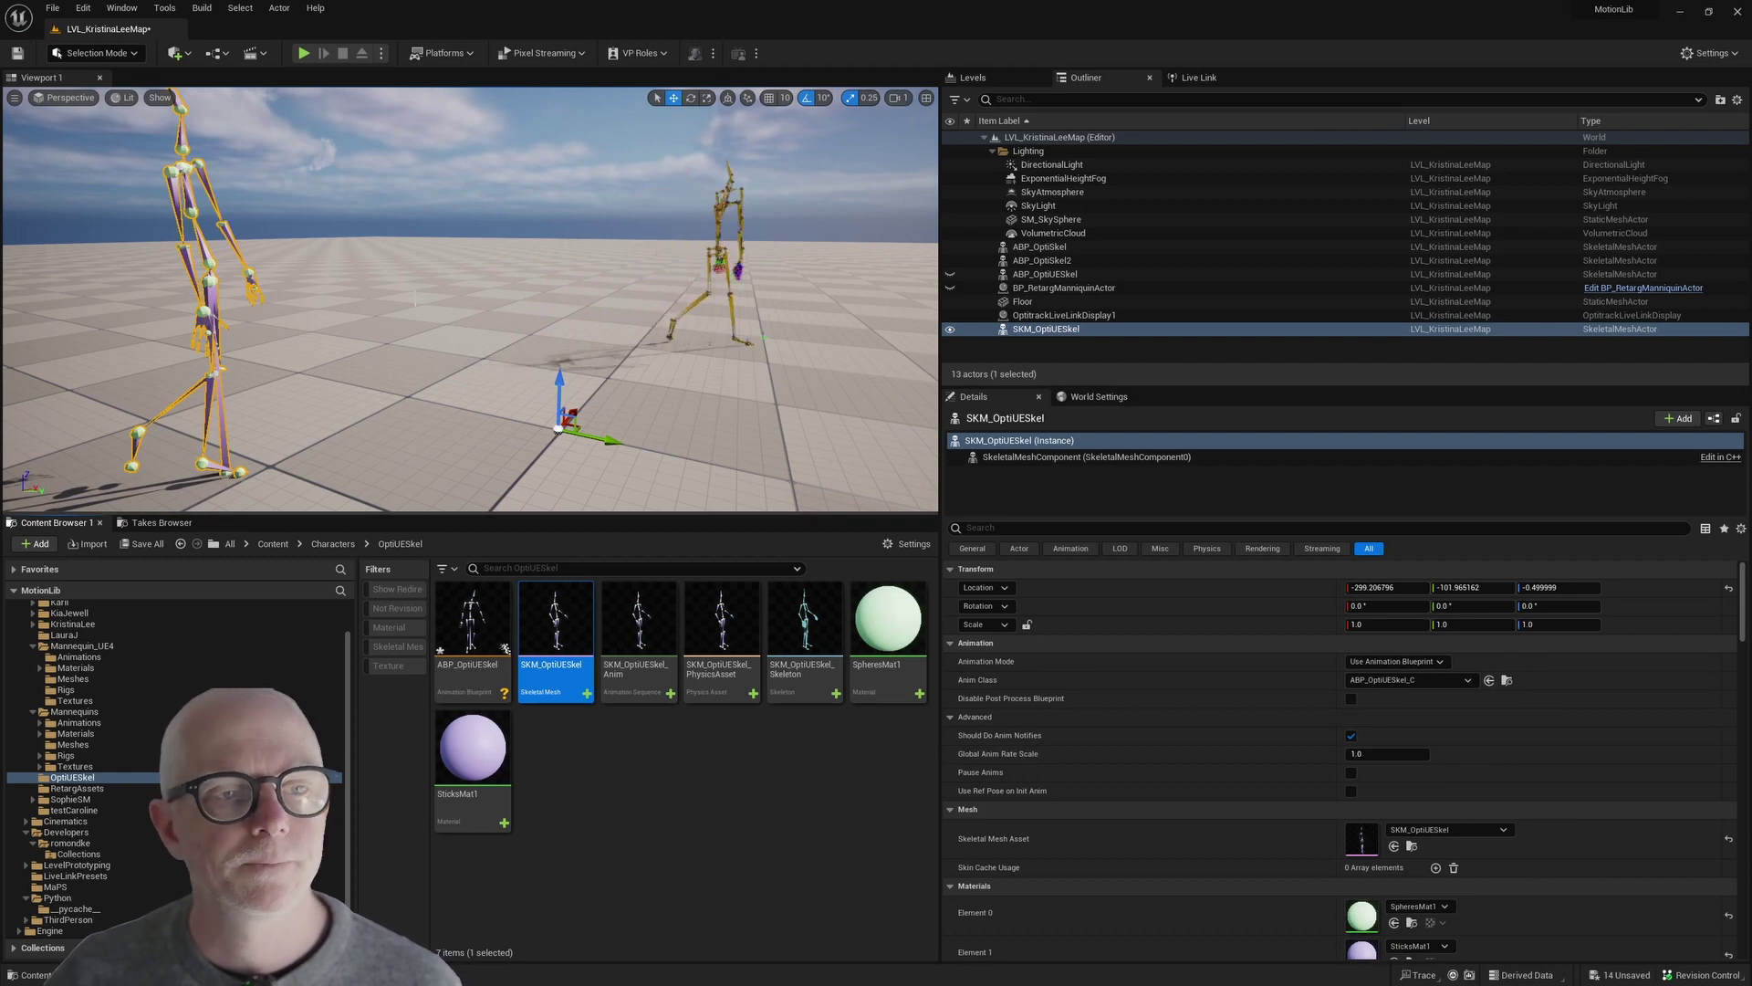
Add a Live Link component named LiveLink to the actor.
{"action": "left_click", "coordinate": [1679, 420]}
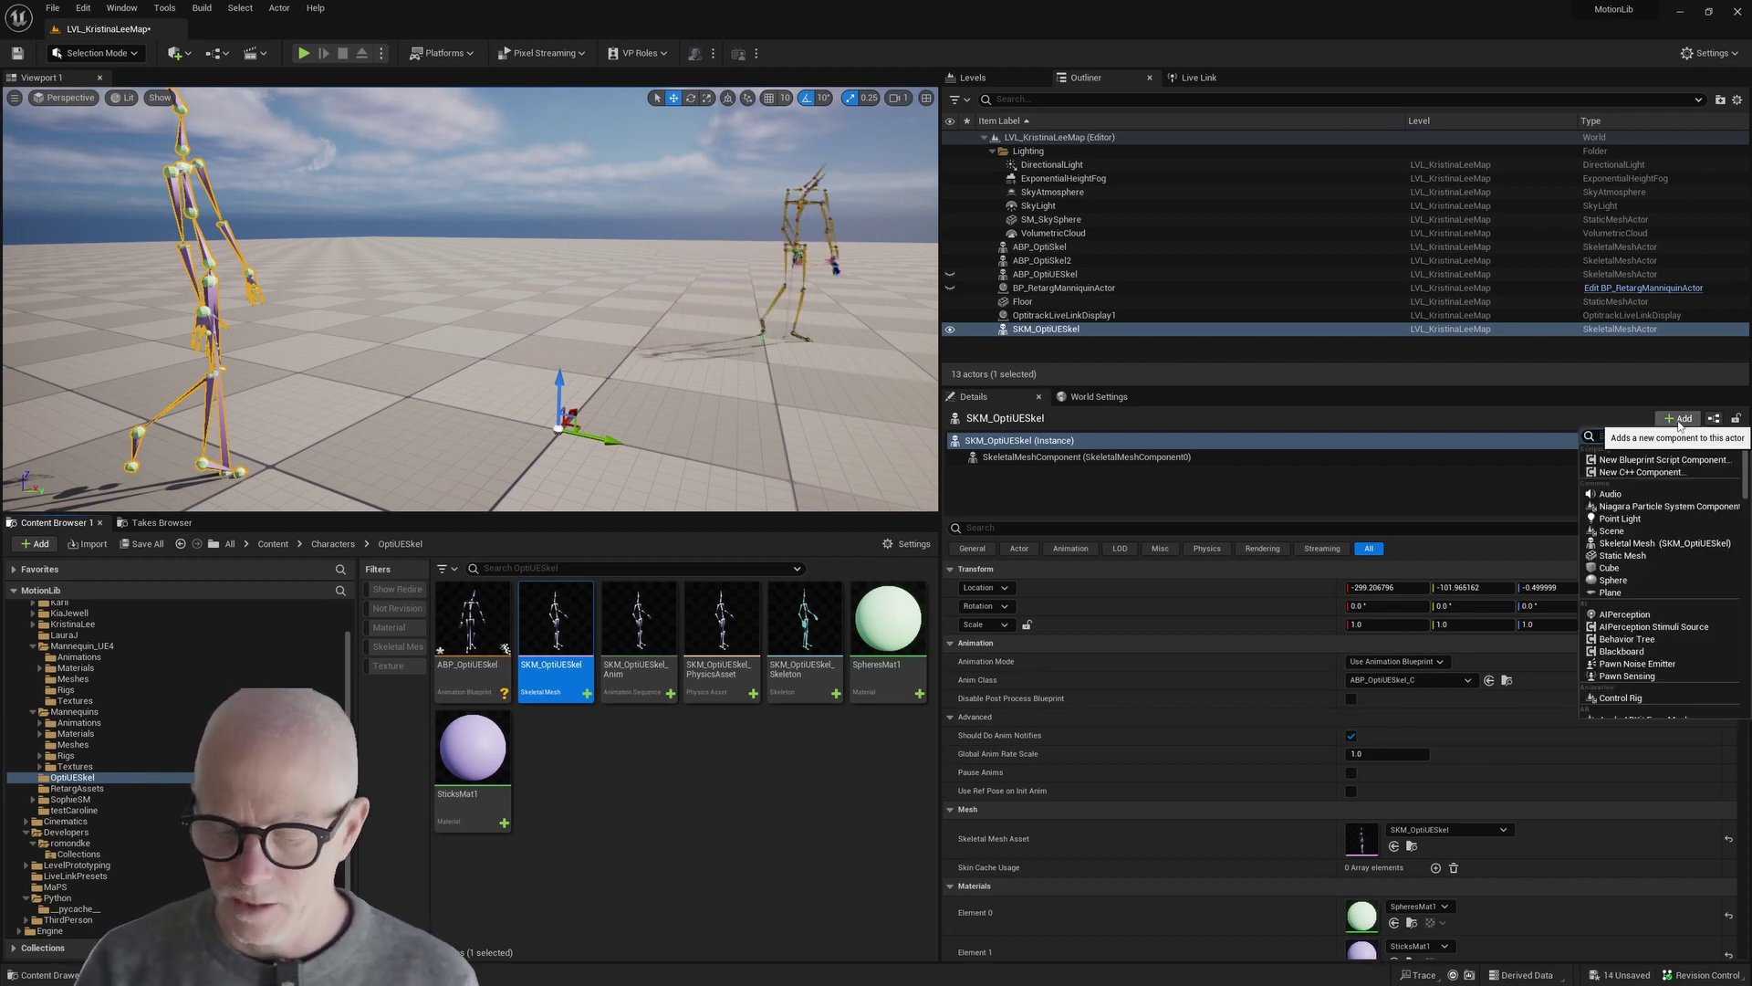
{"action": "type", "text": "live"}
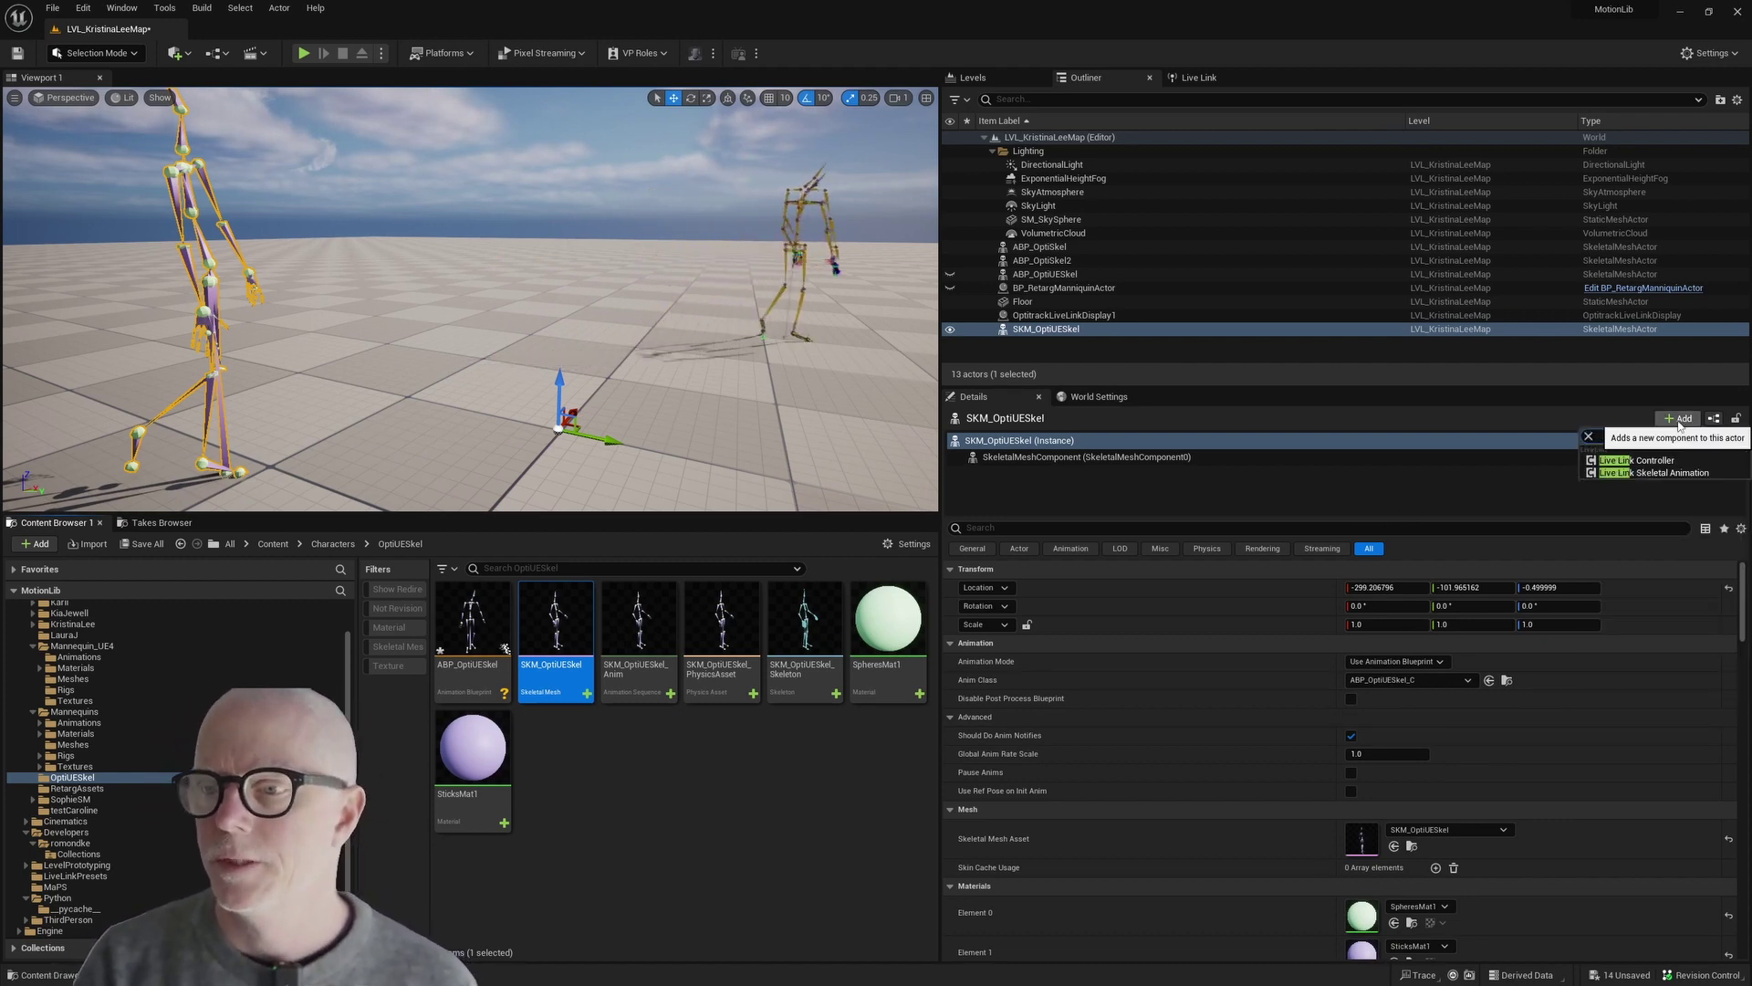
{"action": "left_click", "coordinate": [1637, 460]}
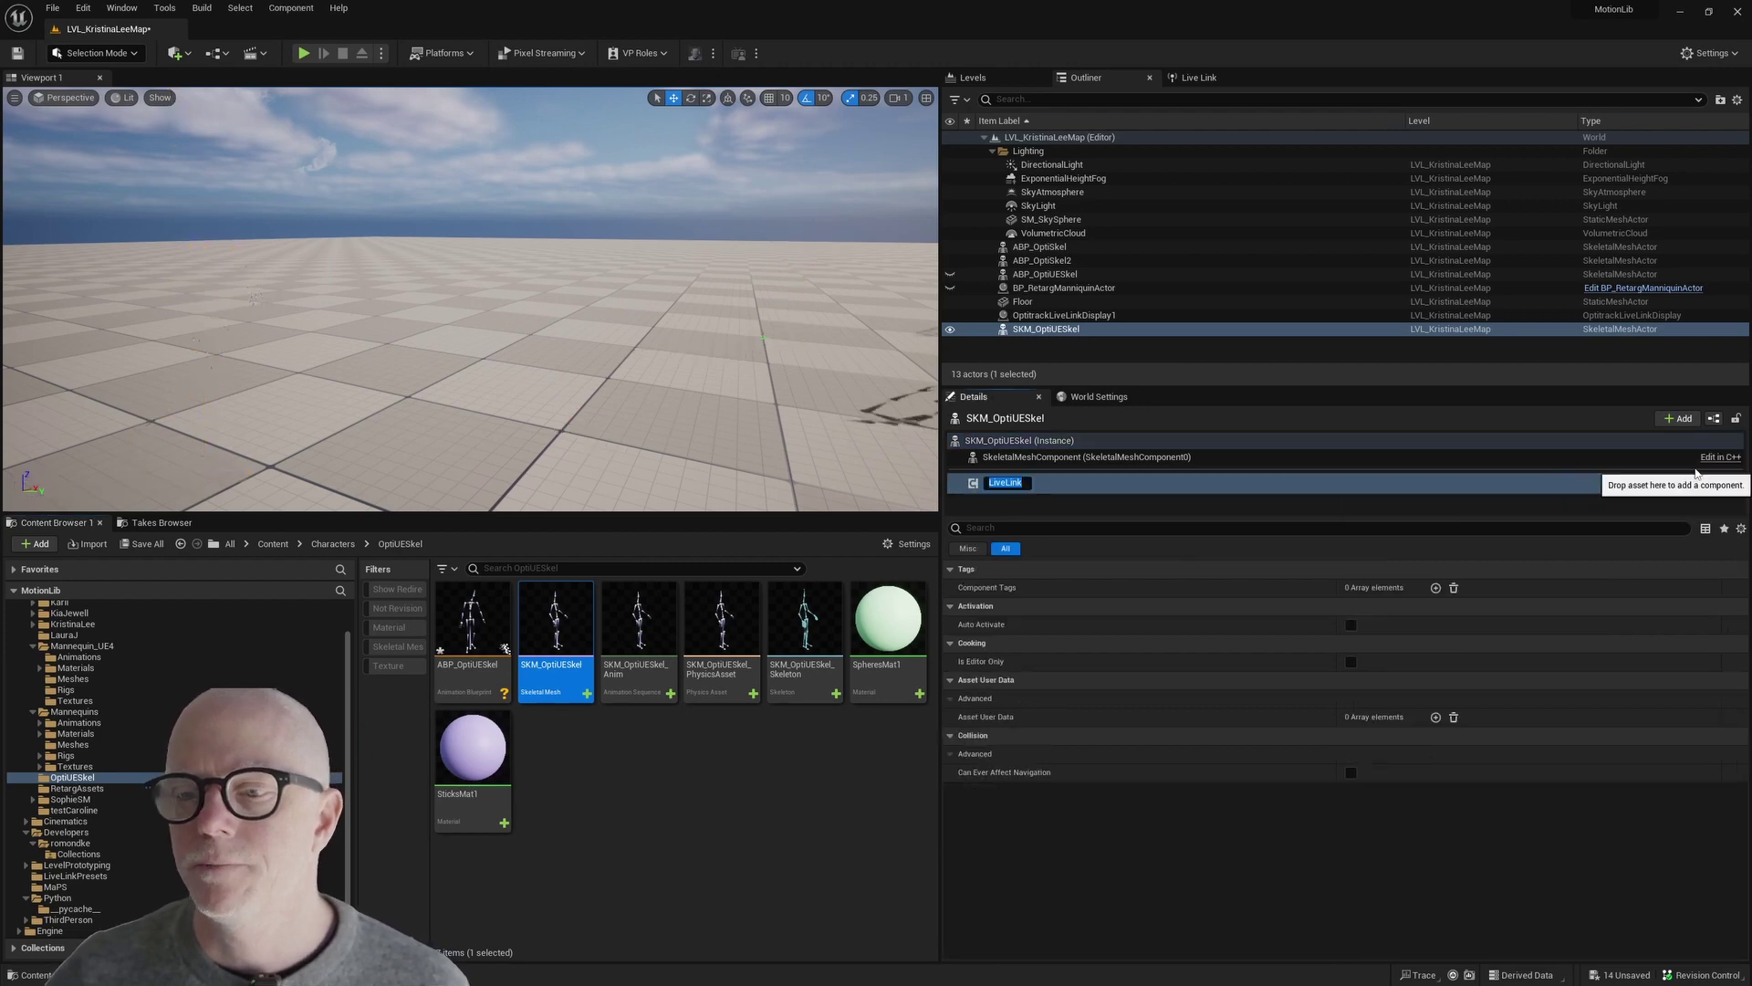
{"action": "key", "text": "Return"}
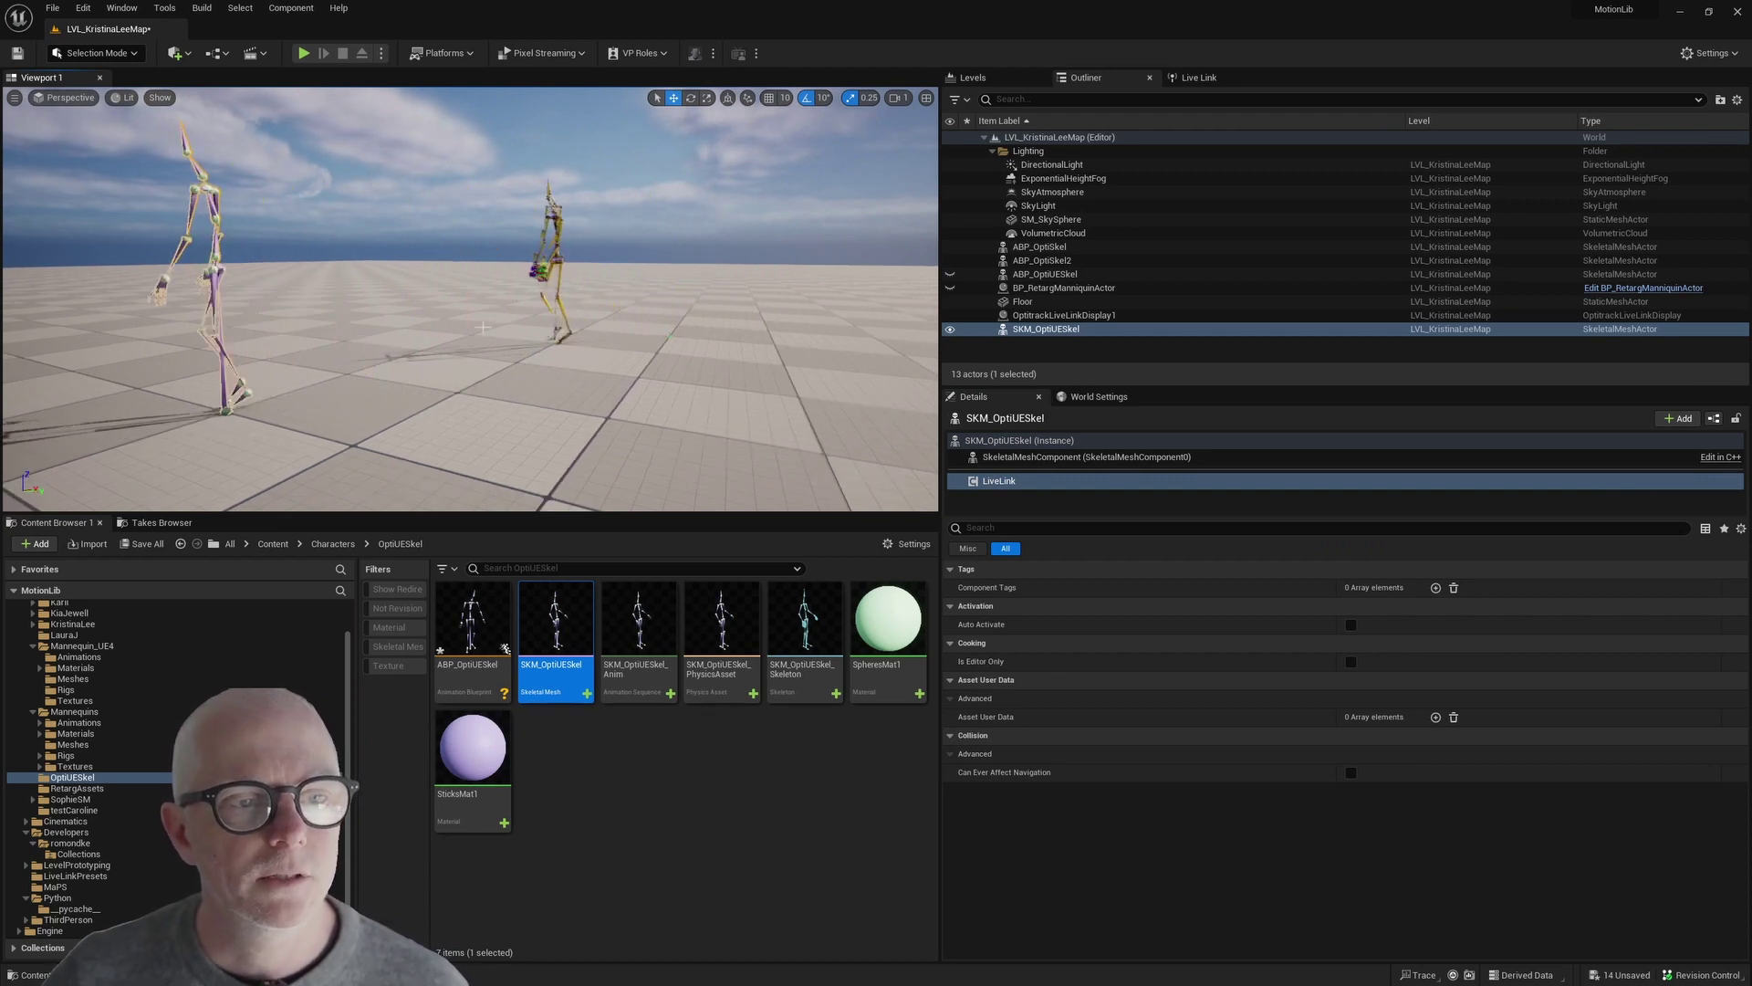
Reset SKM_OptiUESkel's location to 0, 0, 0 and hide ABP_OptiSkel and ABP_OptiSkel2.
{"action": "left_click", "coordinate": [1055, 440]}
{"action": "left_click", "coordinate": [1728, 589]}
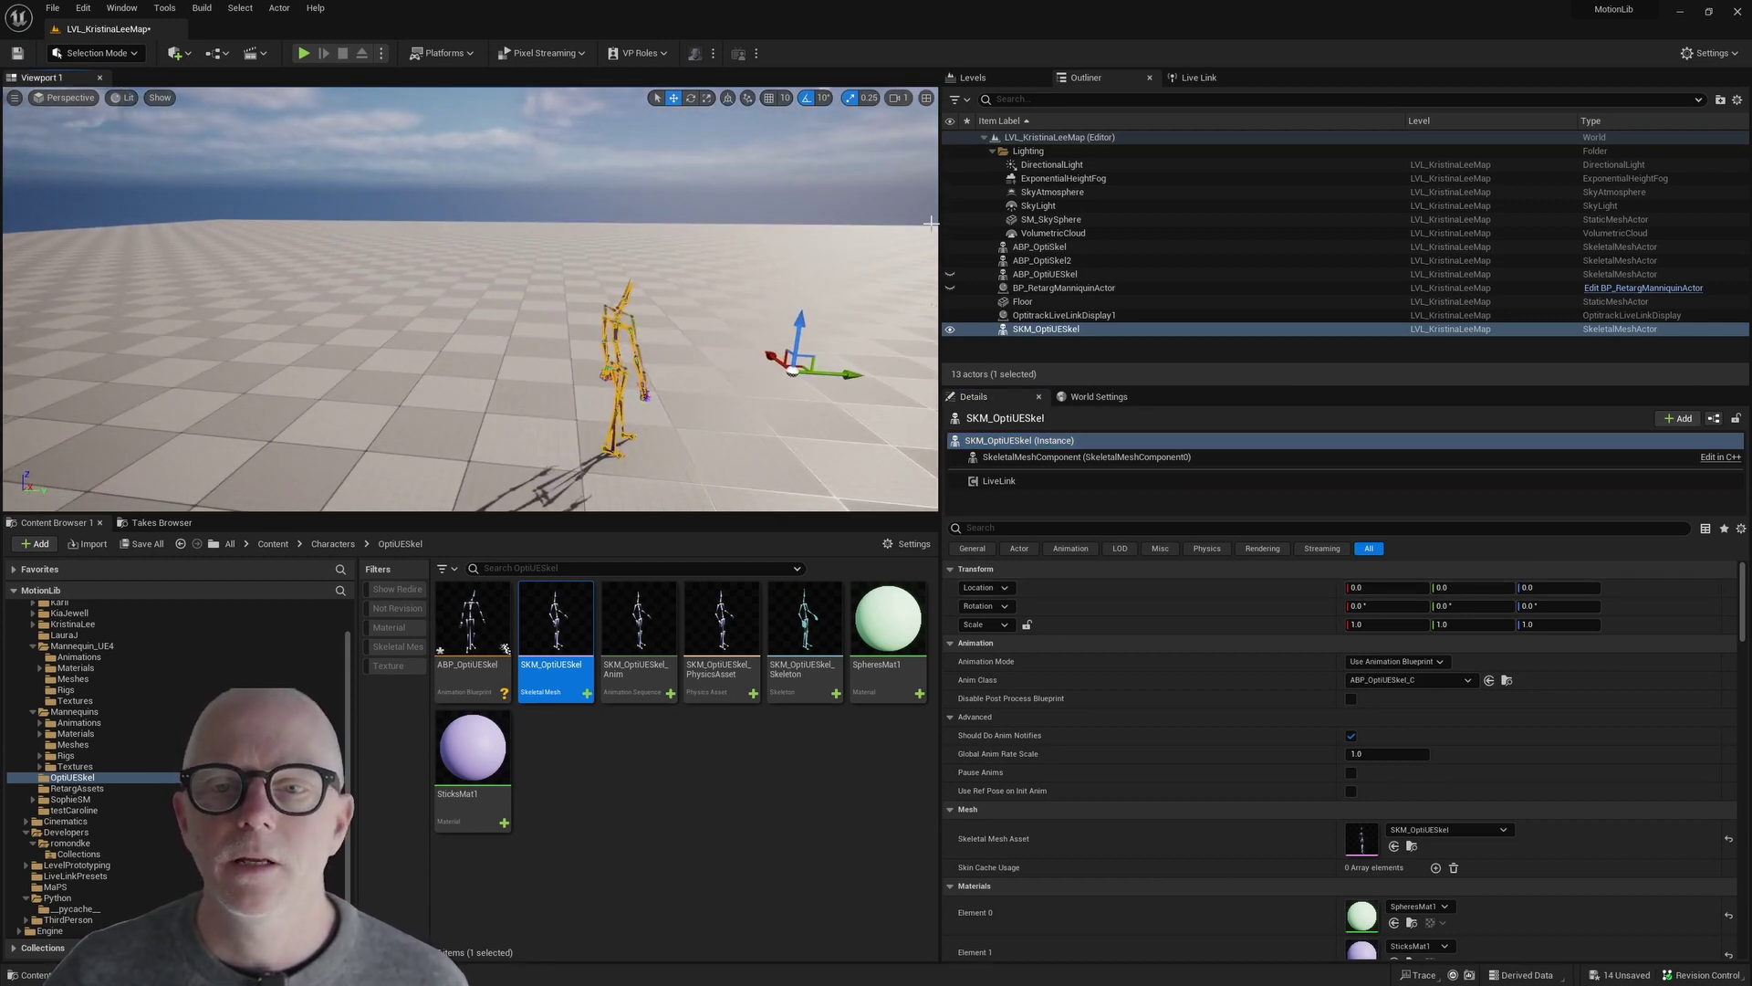
{"action": "left_click", "coordinate": [950, 246]}
{"action": "left_click", "coordinate": [950, 260]}
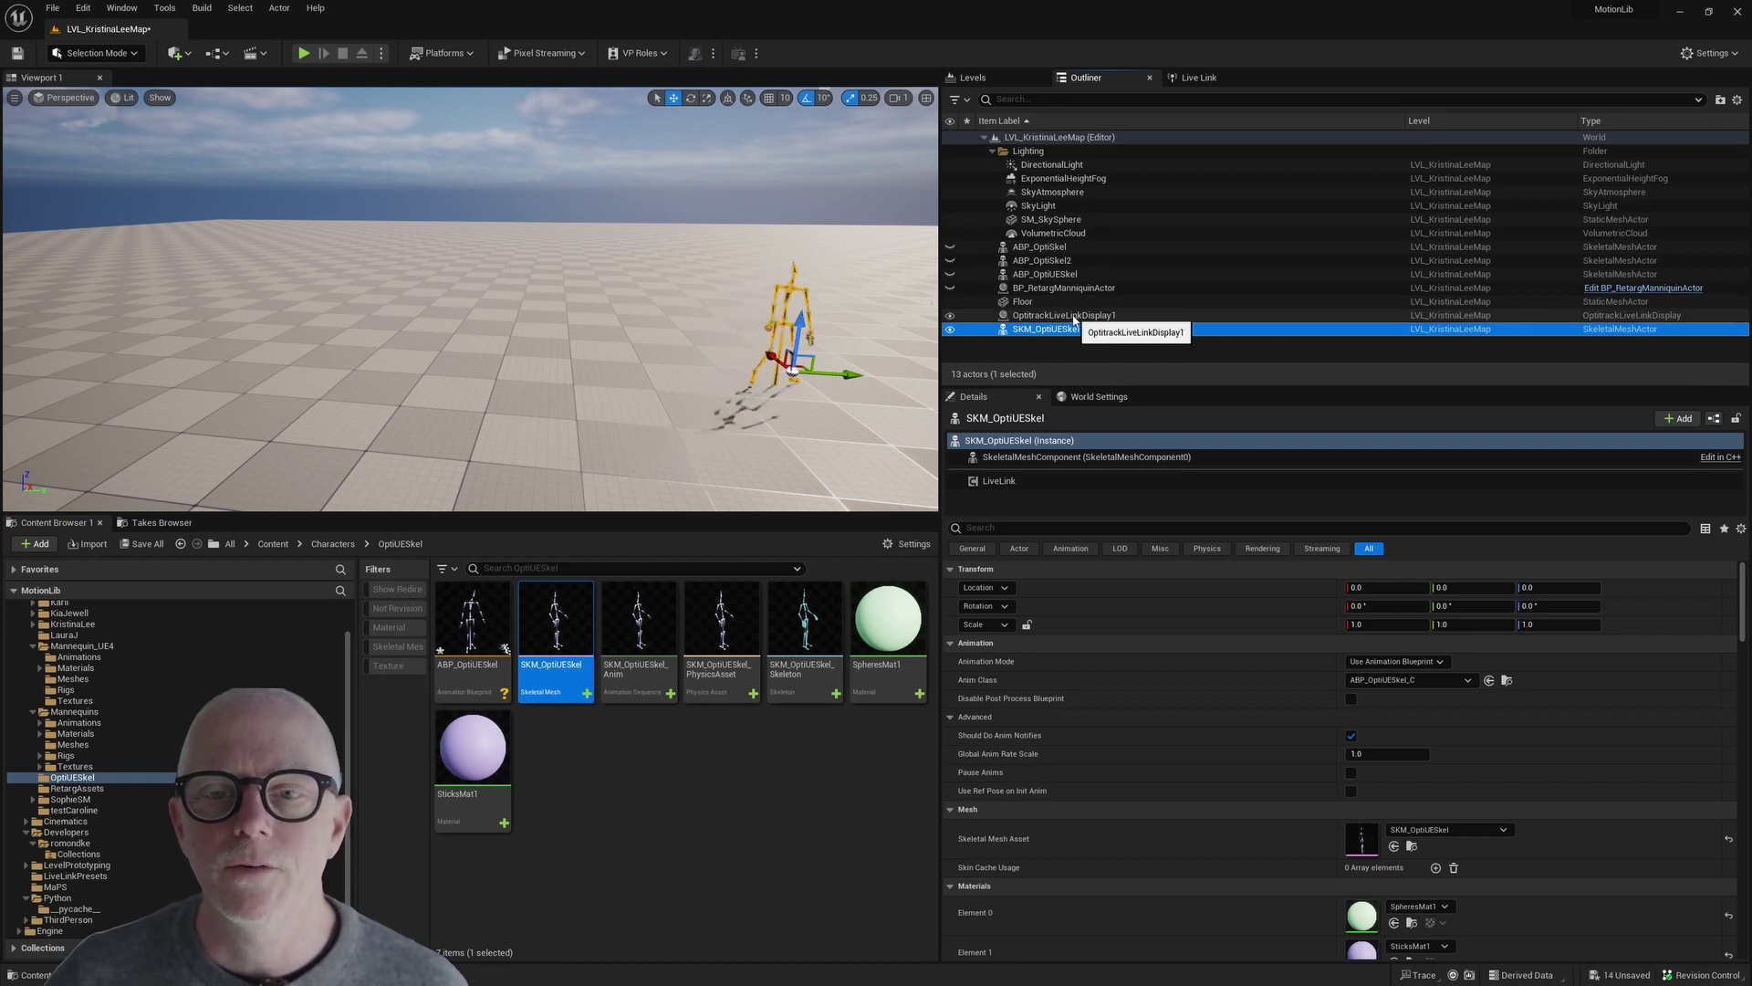
Select OptitrackLiveLinkDisplay1 and orbit to compare the skeleton with the reference display.
{"action": "left_click", "coordinate": [1063, 316]}
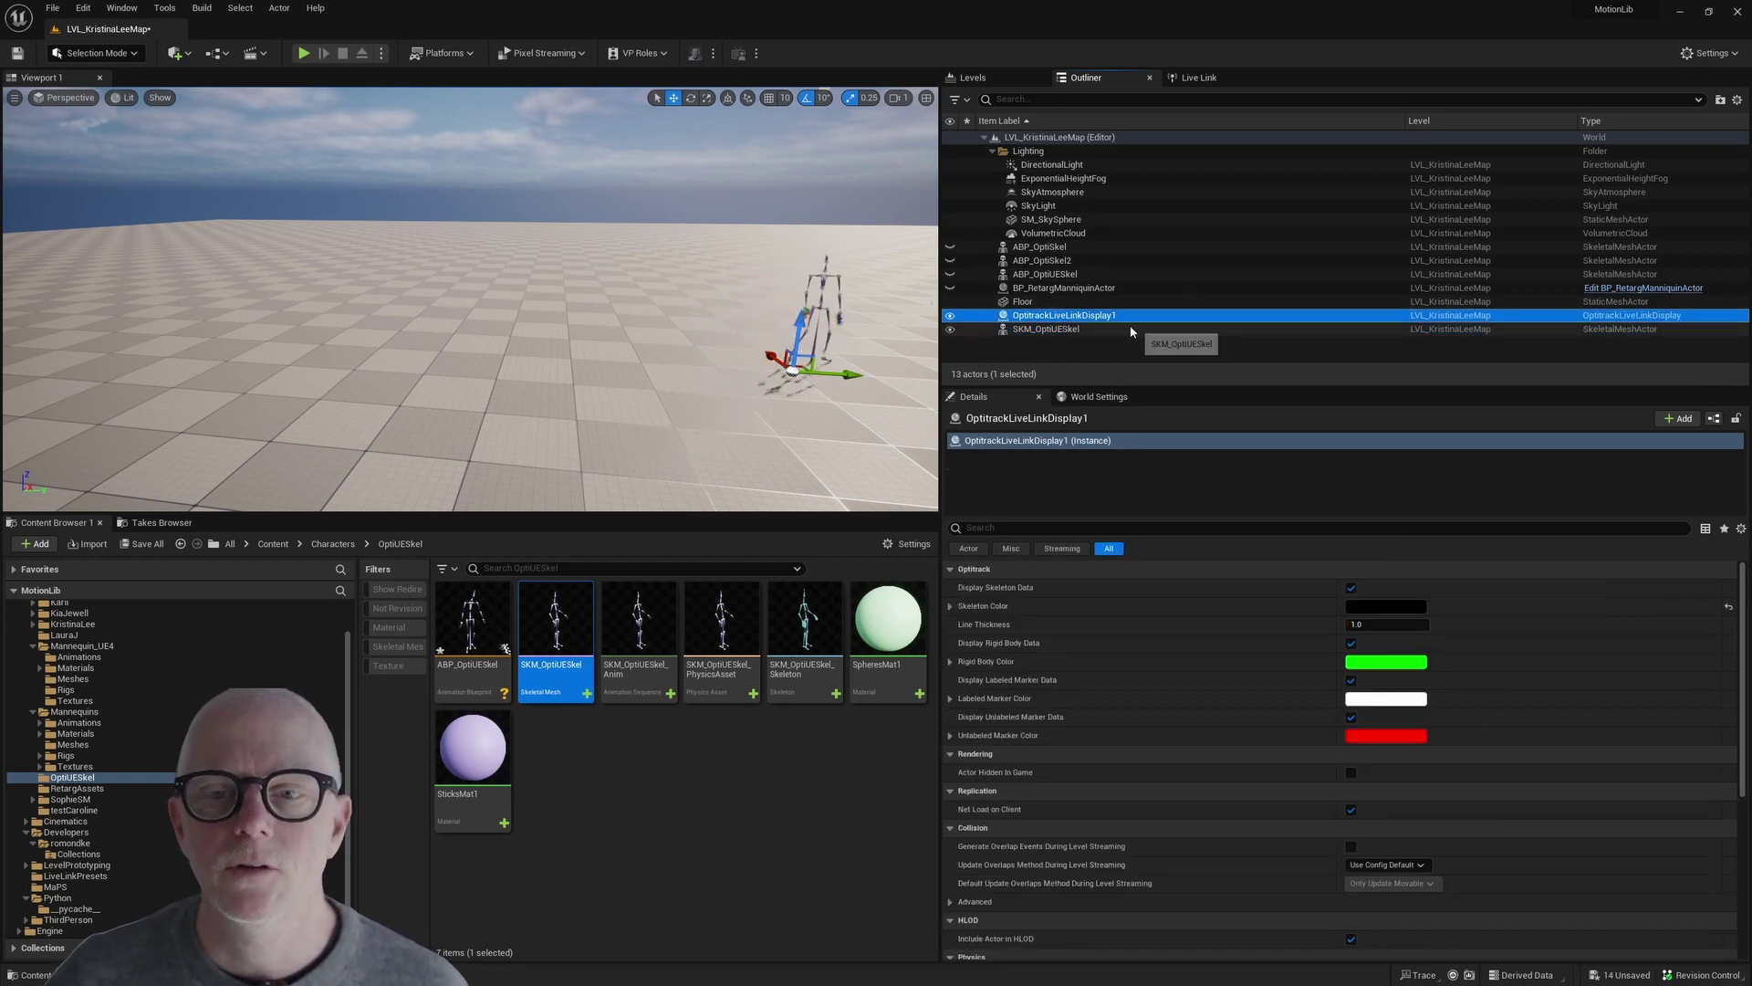
{"action": "right_click_drag", "start_coordinate": [547, 320], "coordinate": [730, 292]}
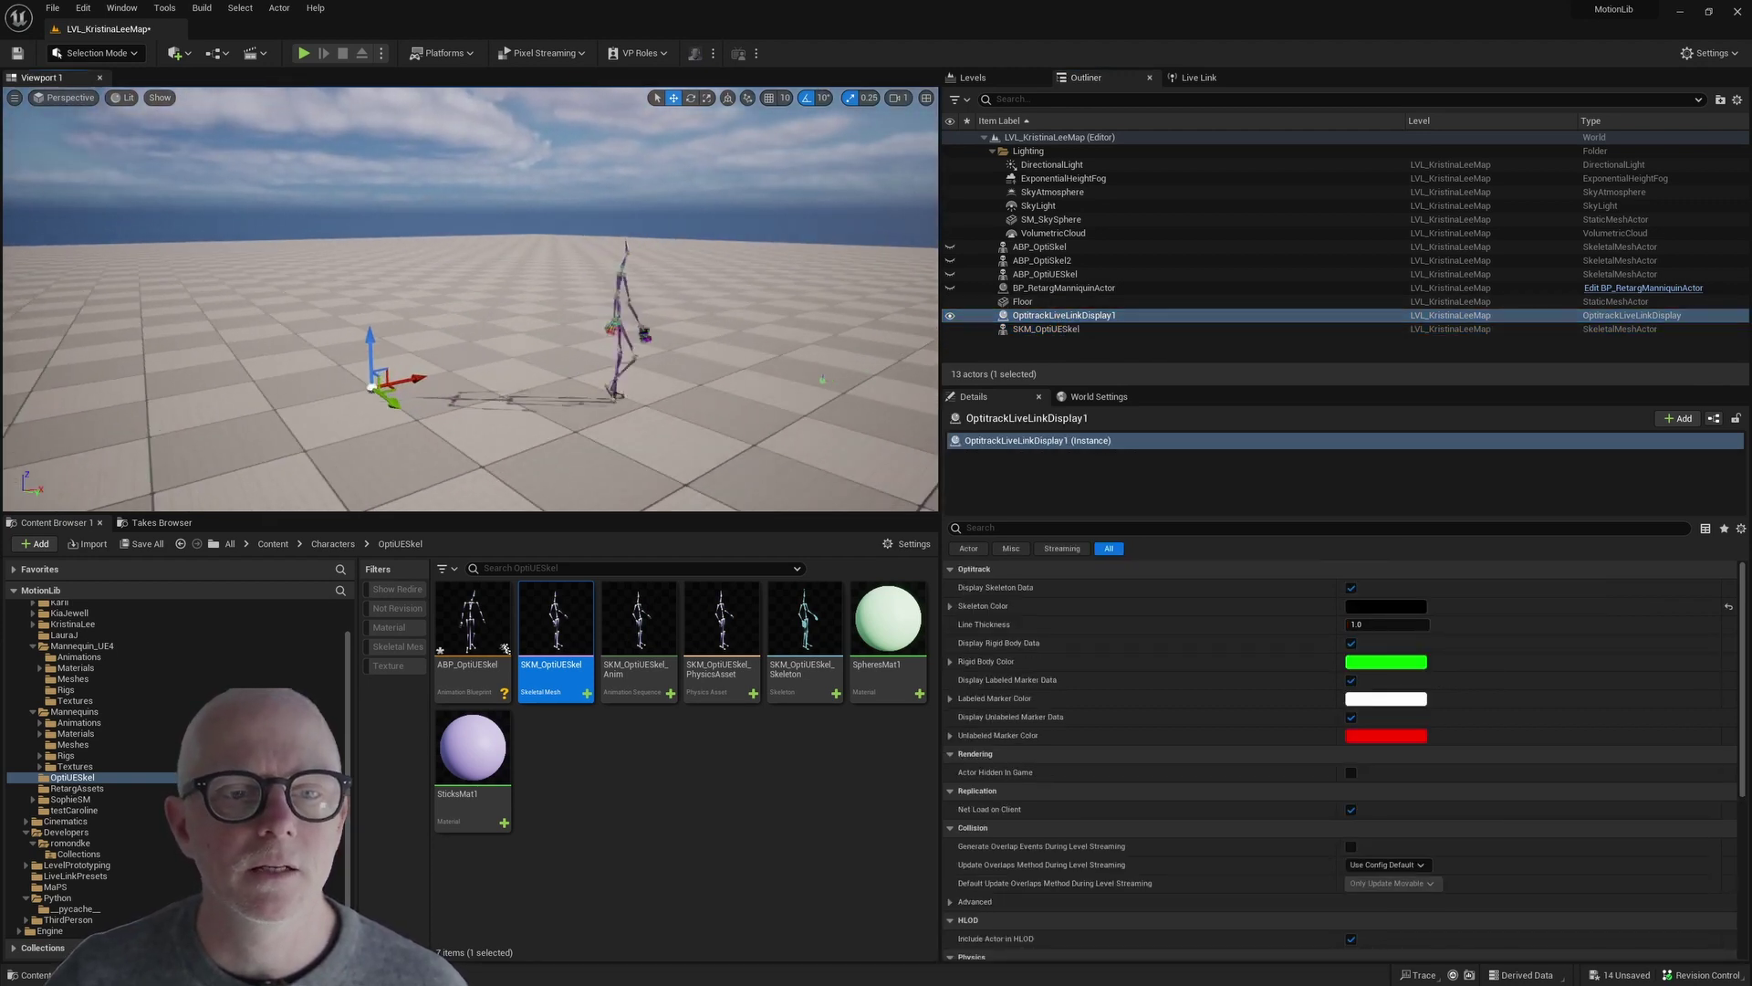
{"action": "right_click_drag", "start_coordinate": [720, 366], "coordinate": [827, 307]}
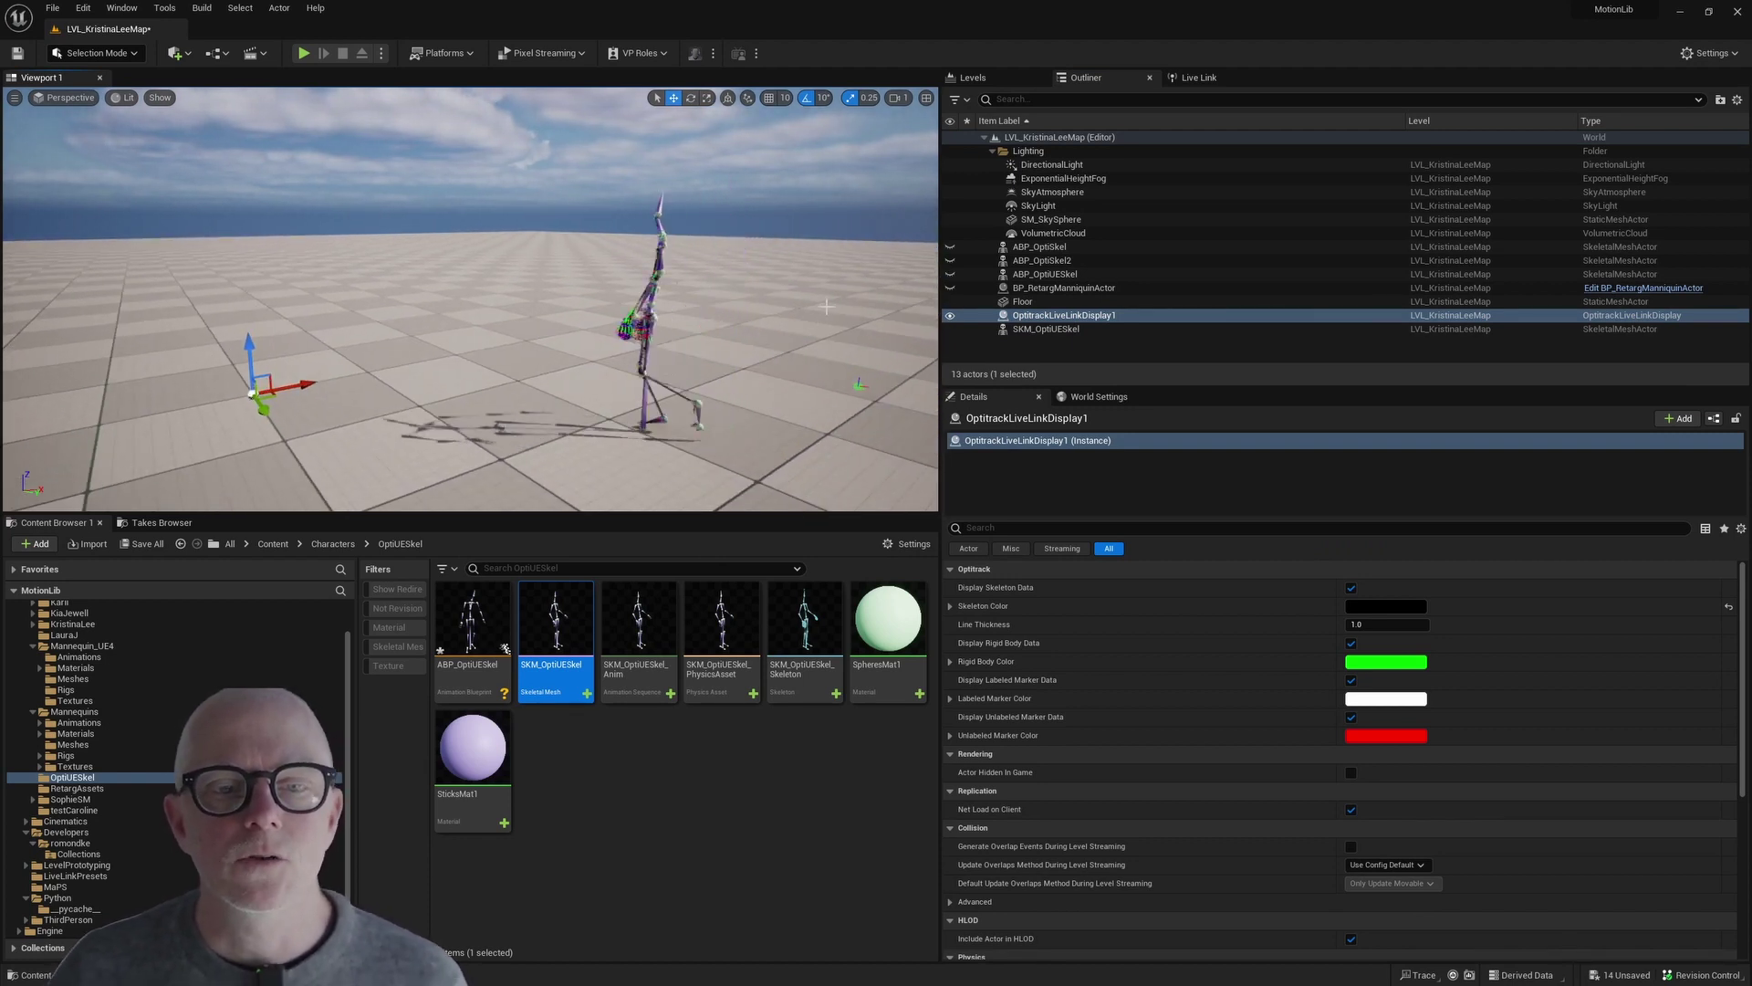
{"action": "right_click_drag", "start_coordinate": [827, 306], "coordinate": [730, 315]}
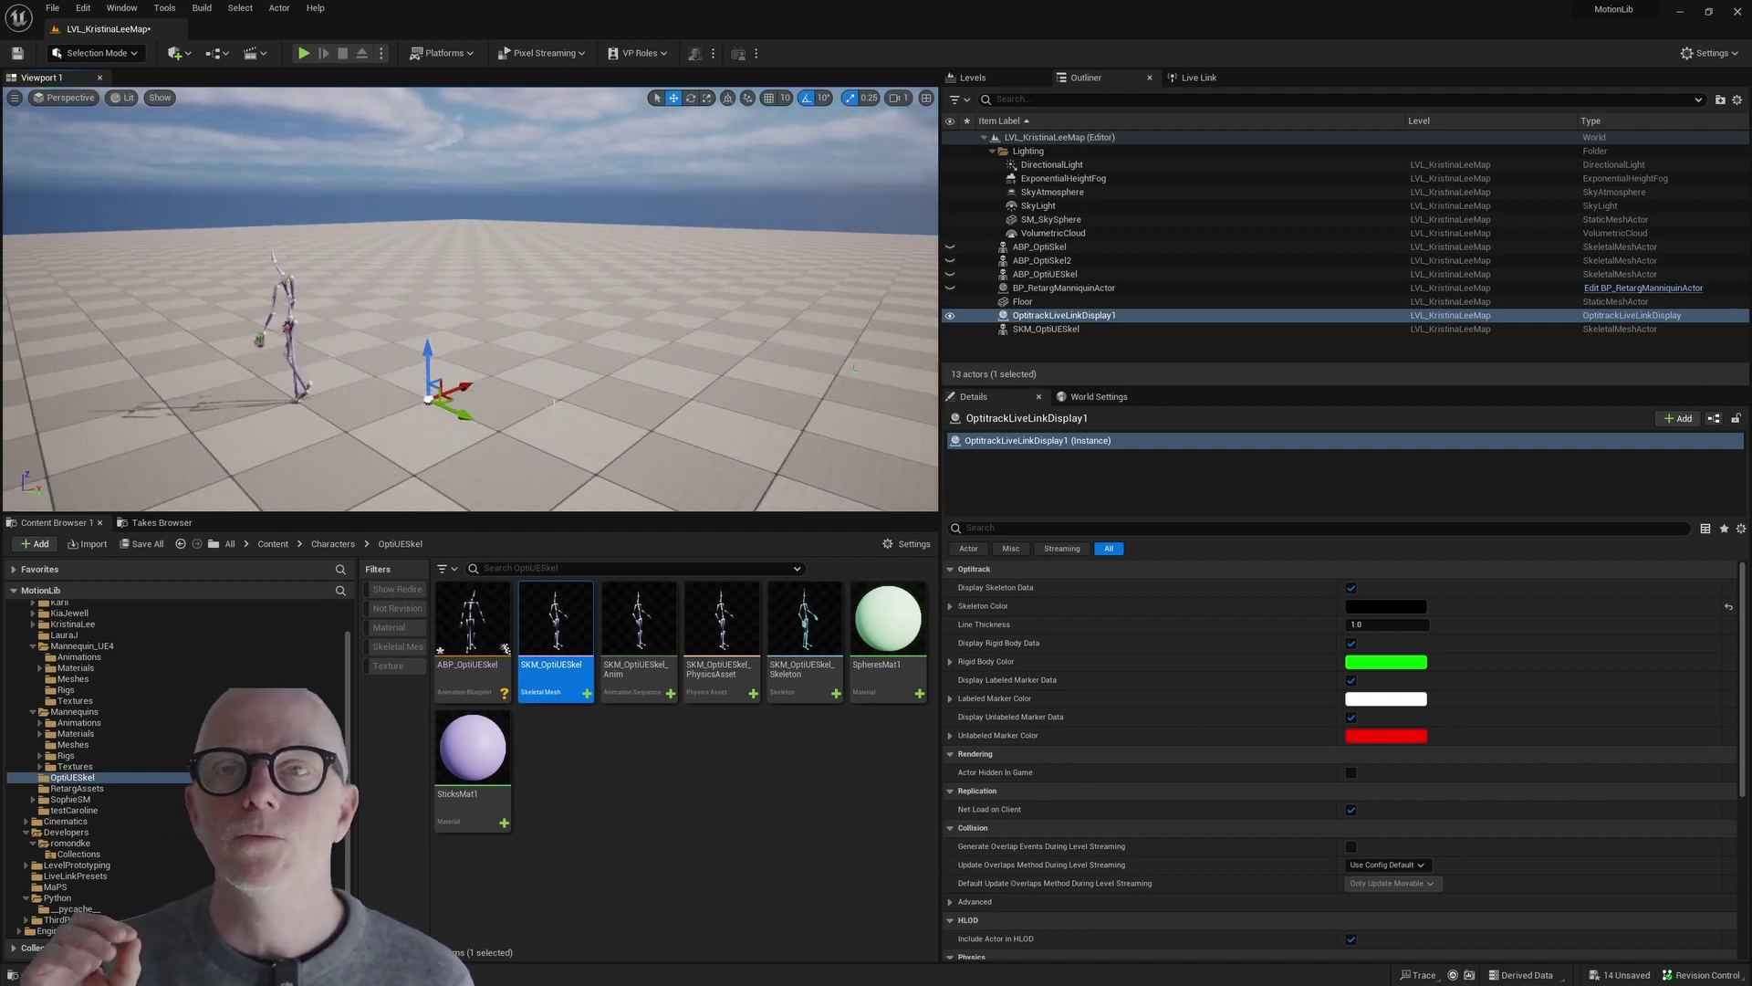